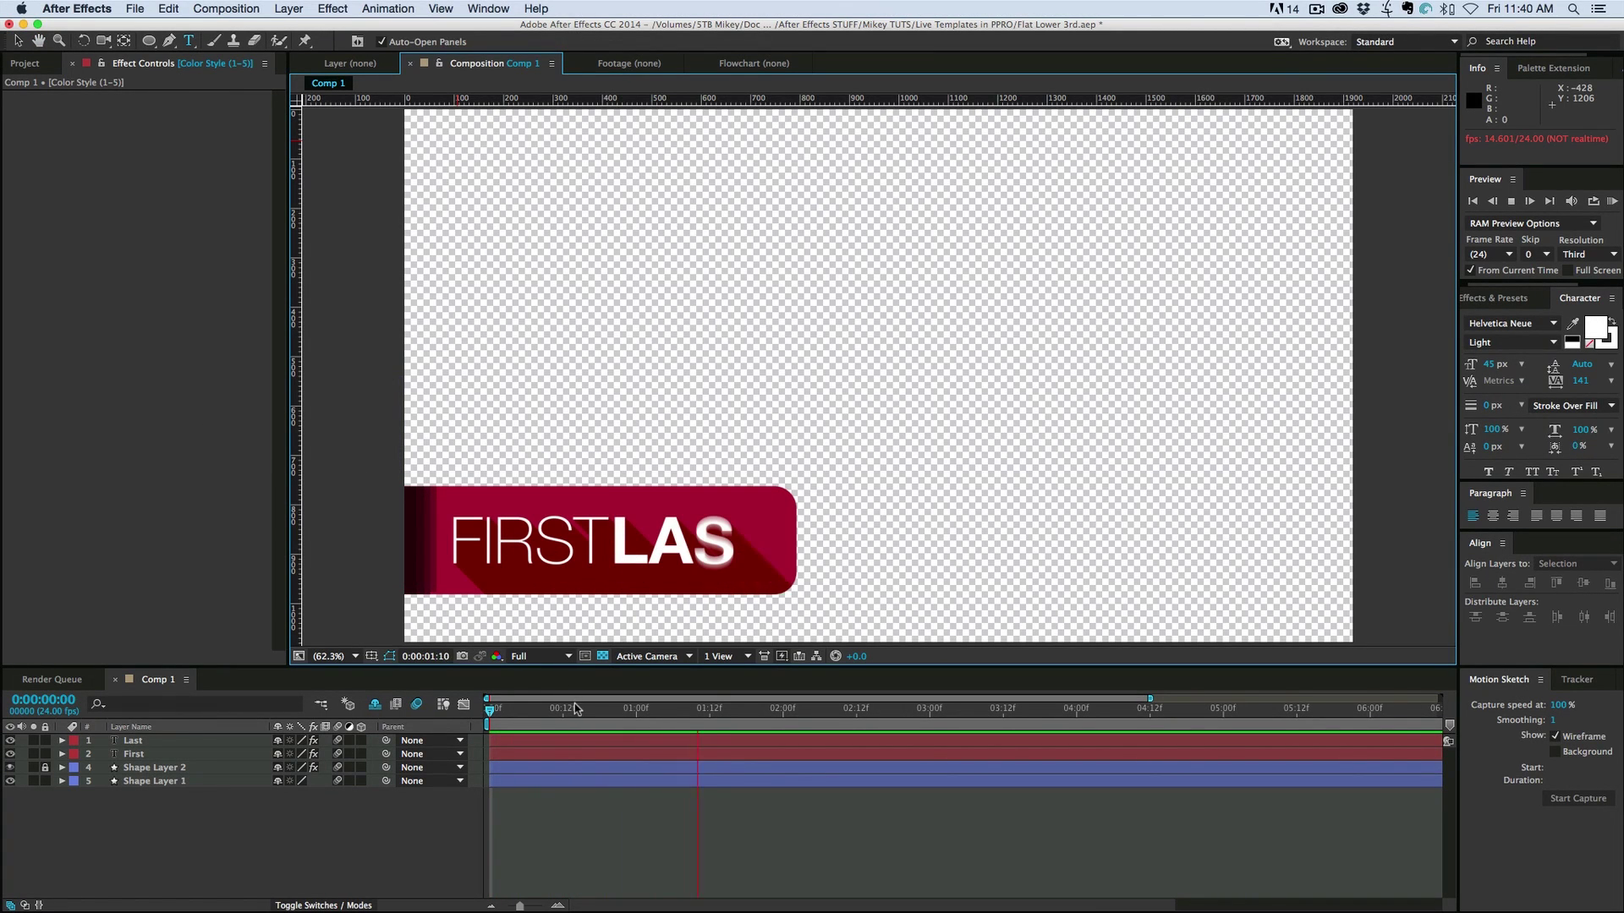
Stop the preview and replace the First layer's text with a much longer first name
{"action": "key", "text": "space"}
{"action": "left_click", "coordinate": [203, 813]}
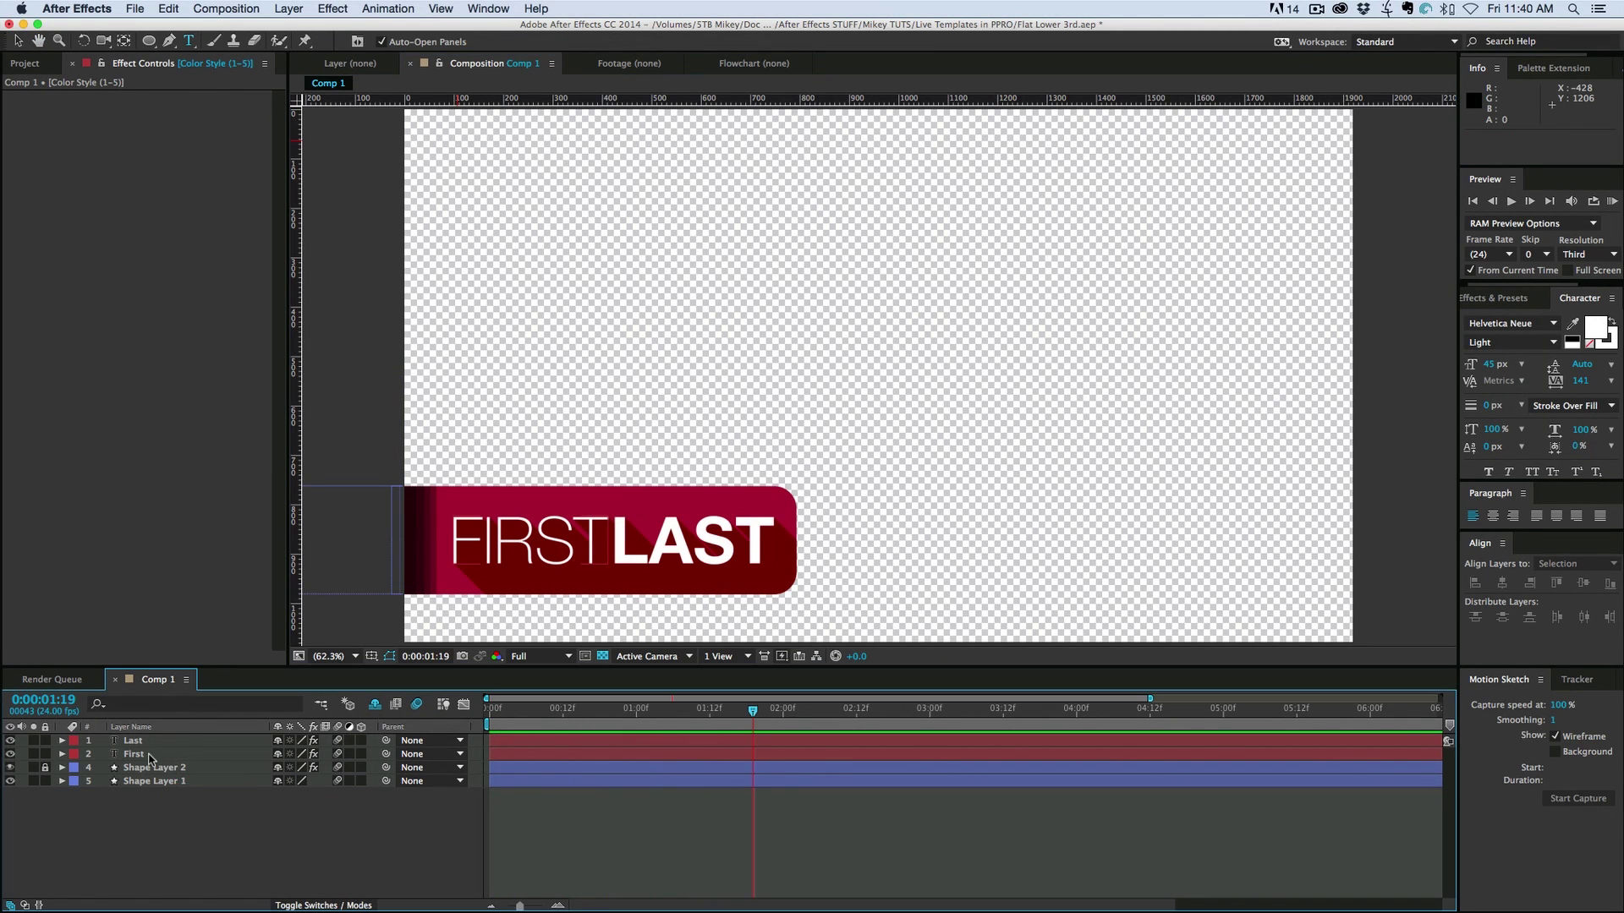
{"action": "left_click", "coordinate": [461, 542]}
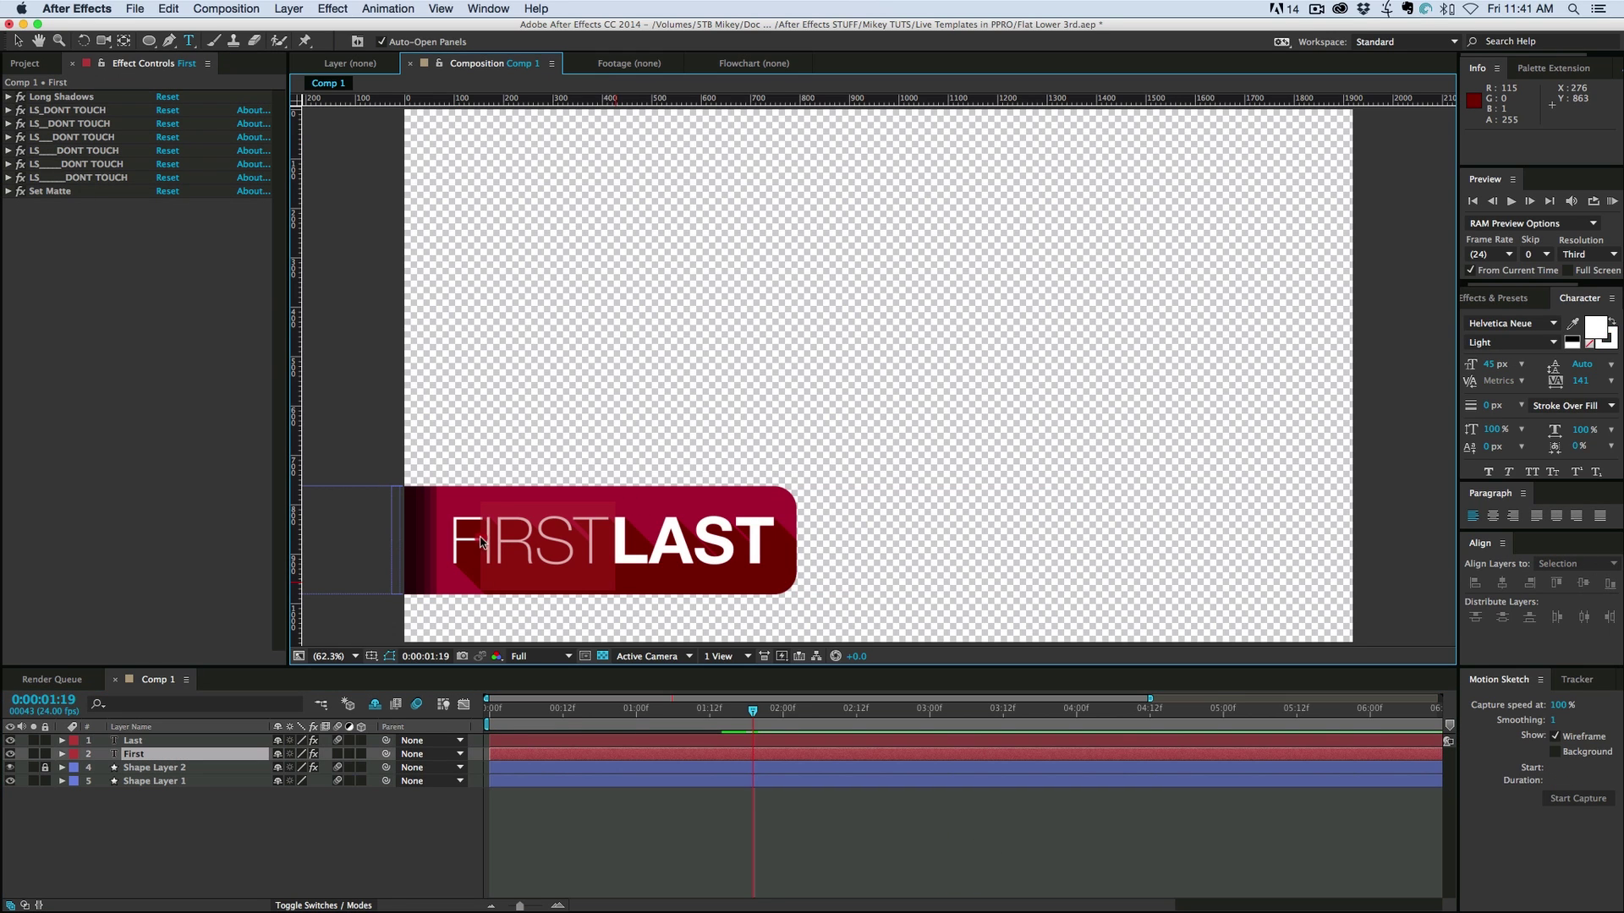
{"action": "type", "text": "superlongname"}
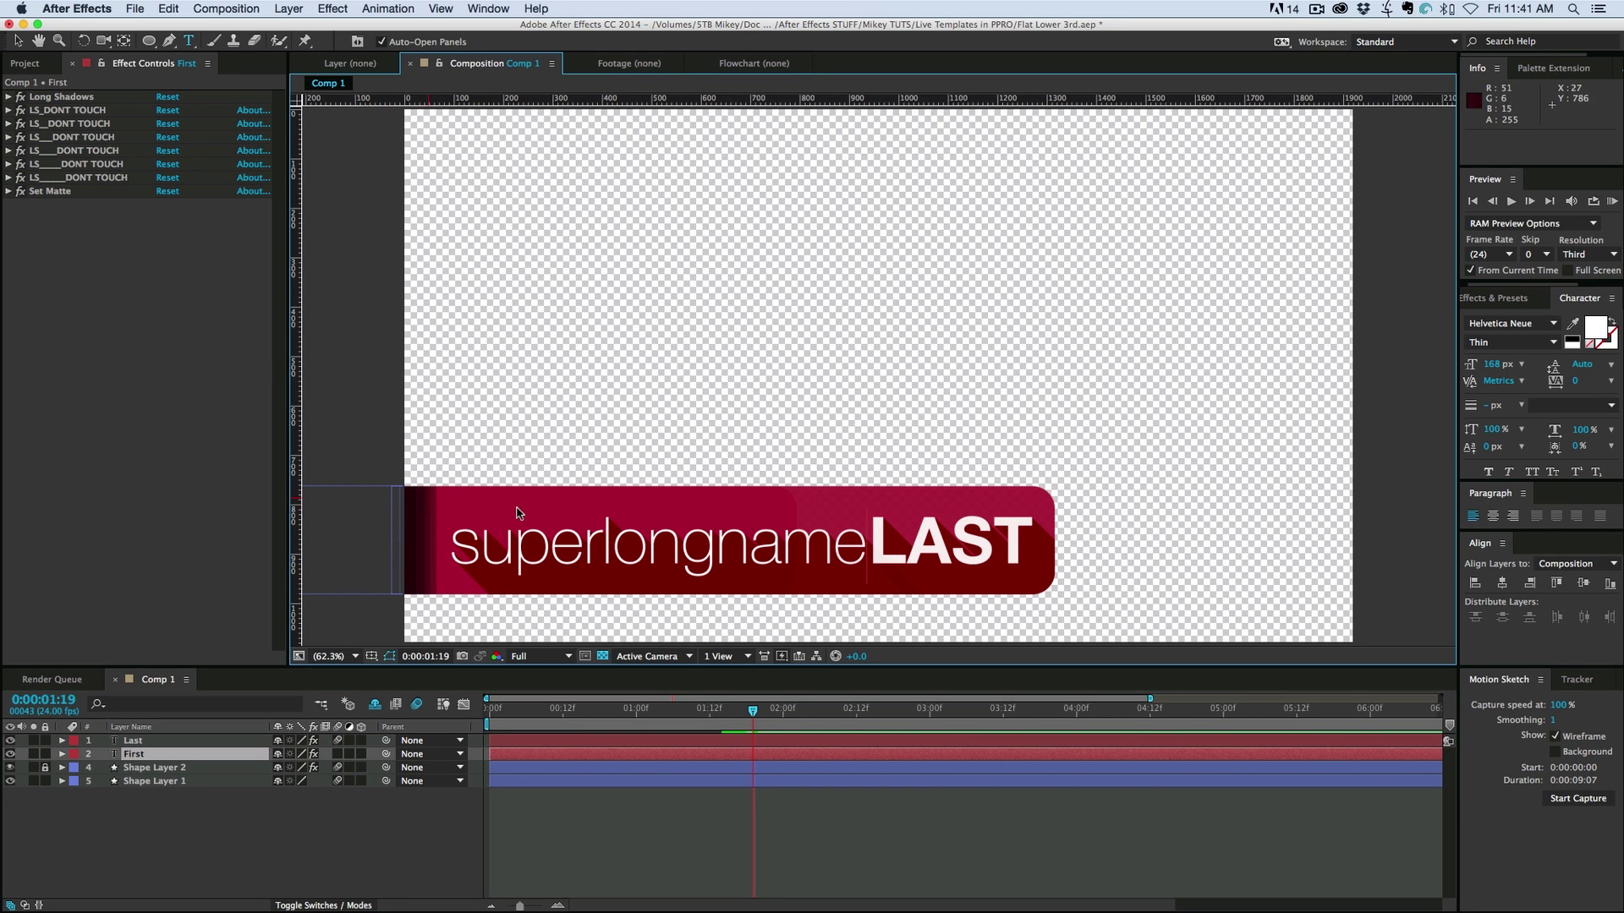
{"action": "left_click", "coordinate": [995, 720]}
{"action": "left_click", "coordinate": [946, 848]}
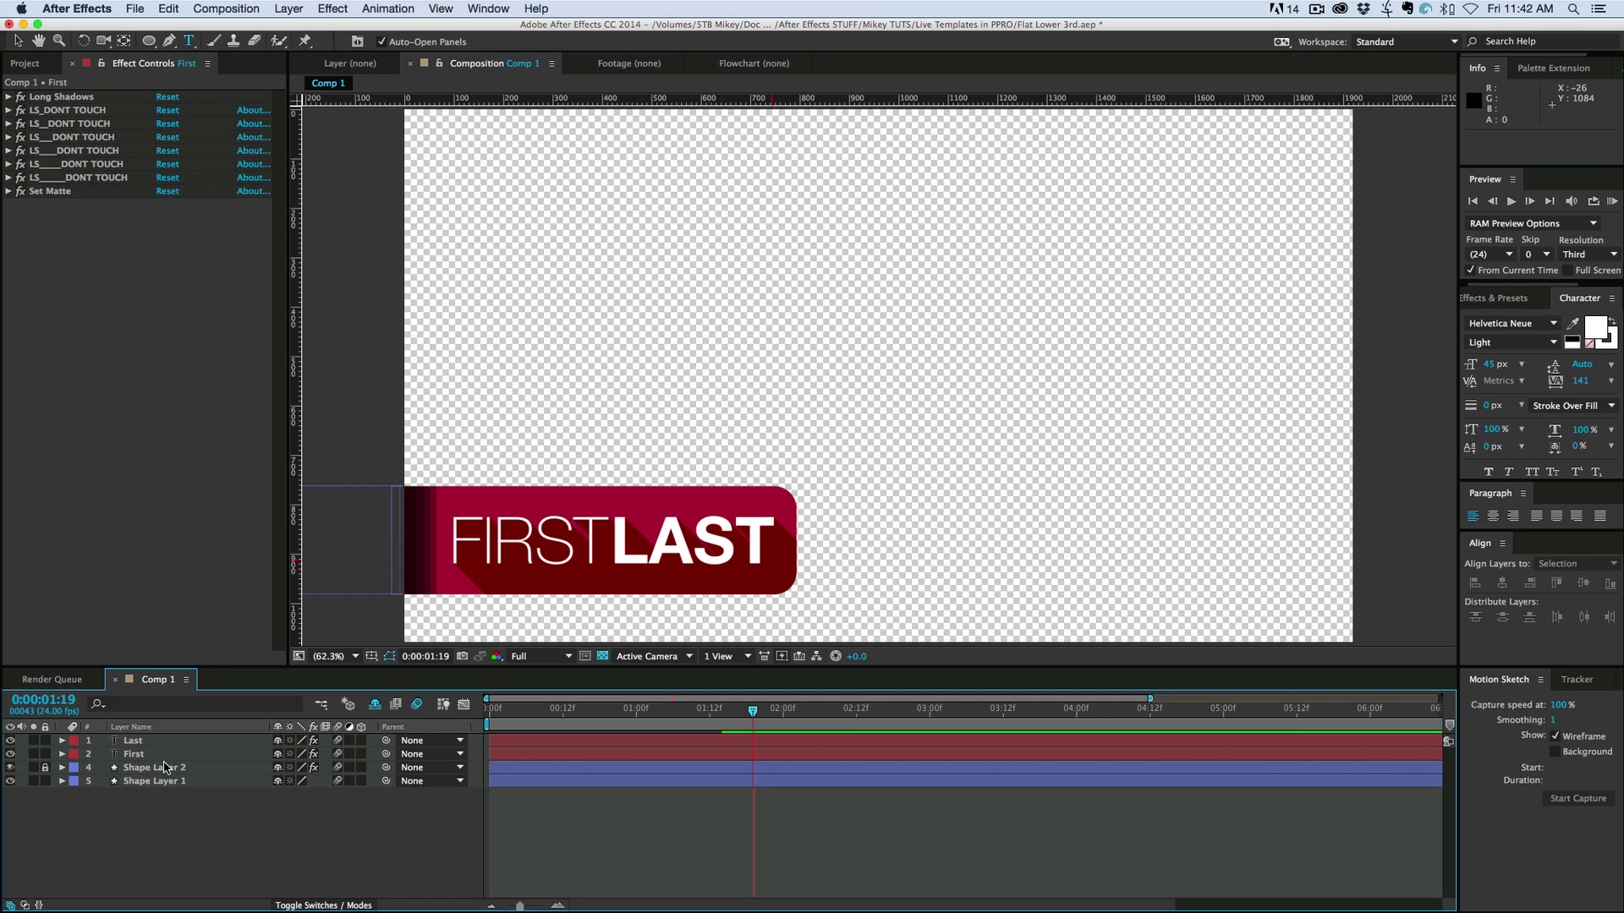
Inspect the Last layer's position expression, then collapse and deselect the layer
{"action": "left_click", "coordinate": [139, 756]}
{"action": "left_click", "coordinate": [154, 741]}
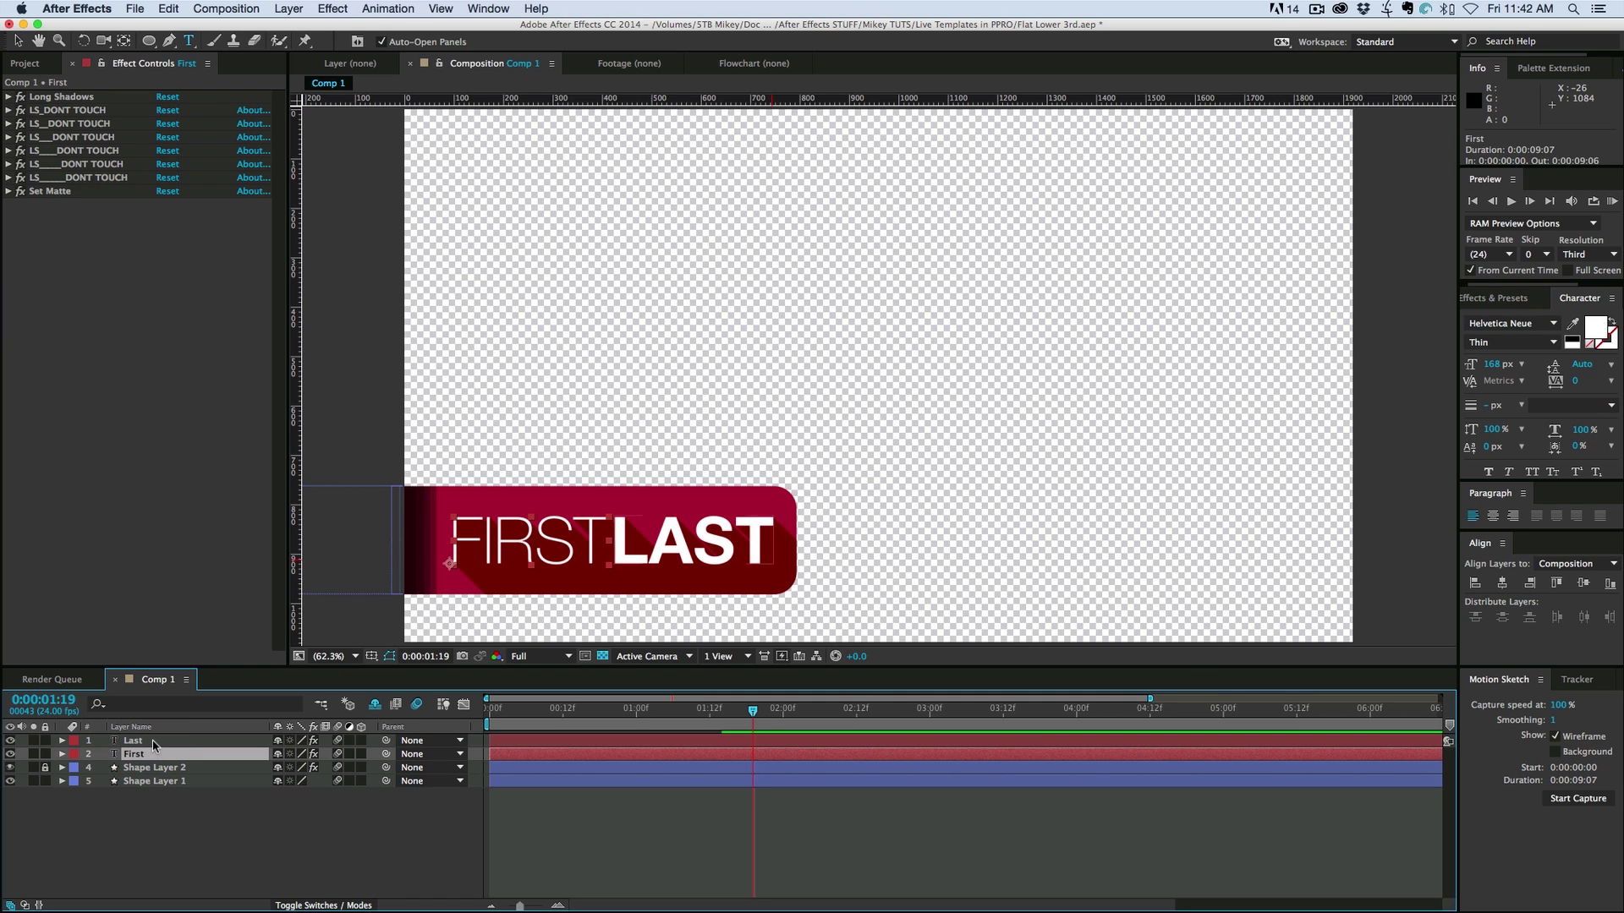
{"action": "key", "text": "e"}
{"action": "key", "text": "e"}
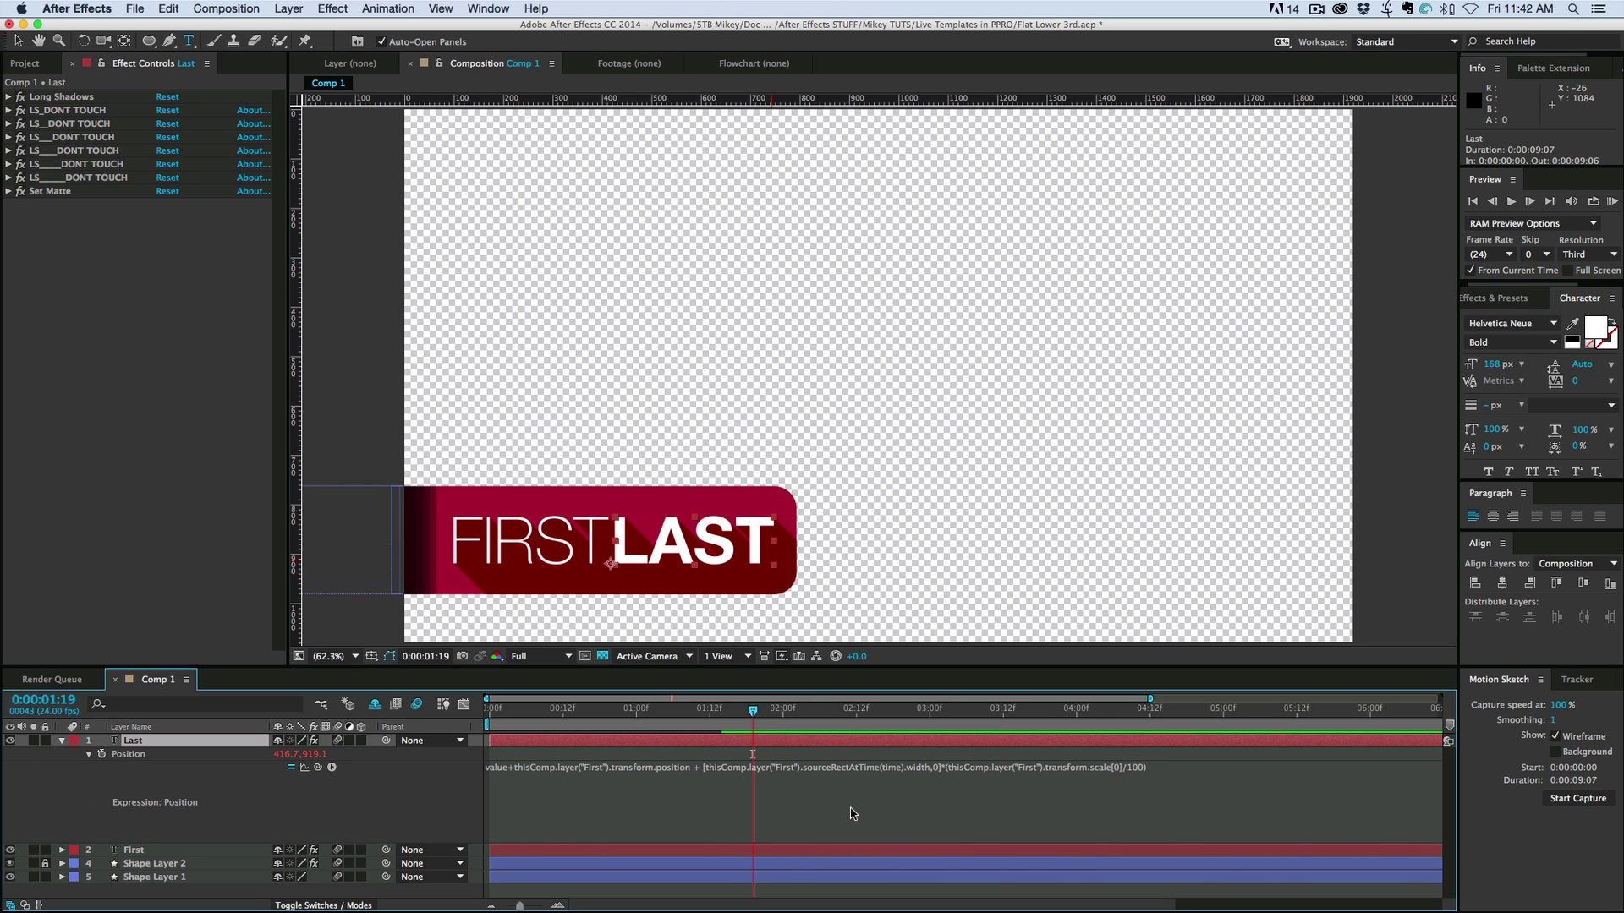
{"action": "left_click", "coordinate": [835, 786]}
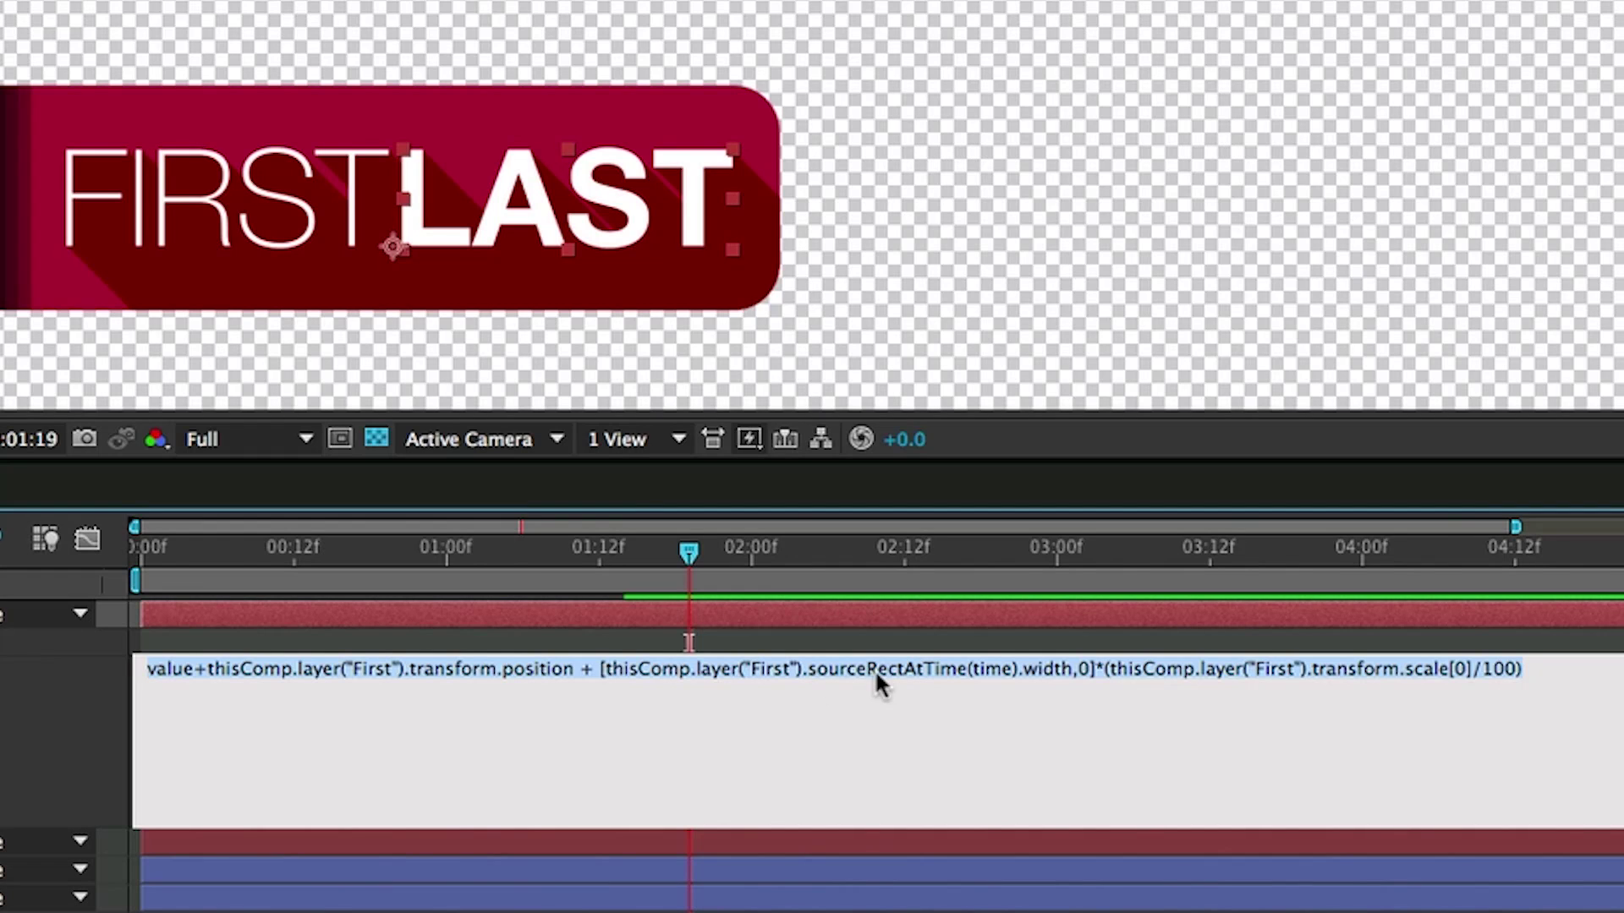
{"action": "left_click", "coordinate": [1020, 692]}
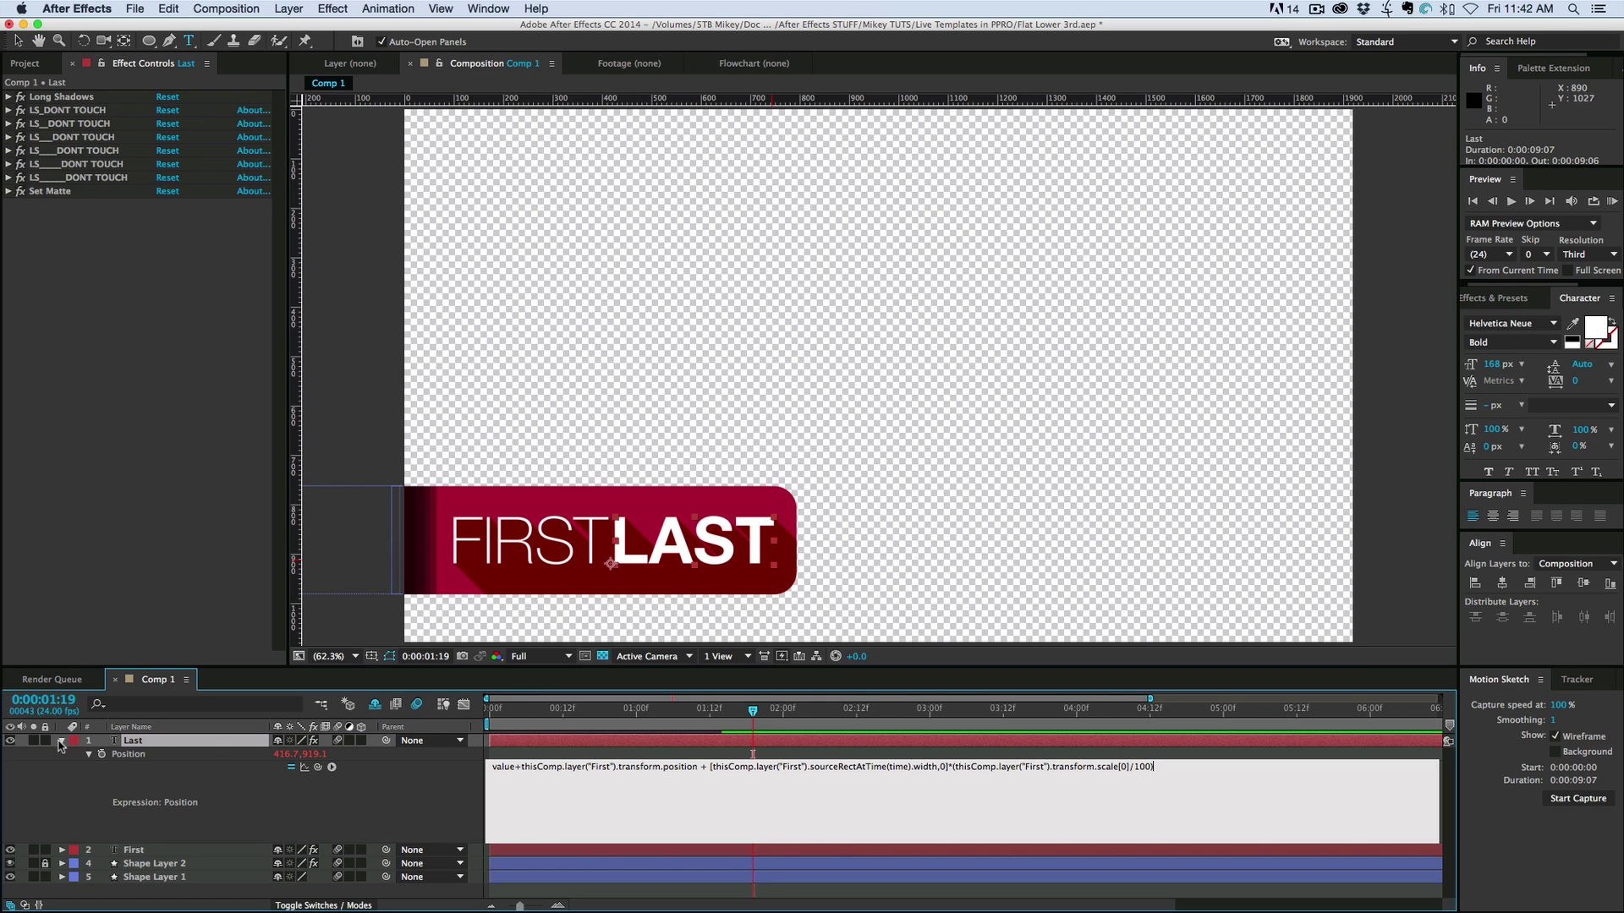
{"action": "left_click", "coordinate": [60, 741]}
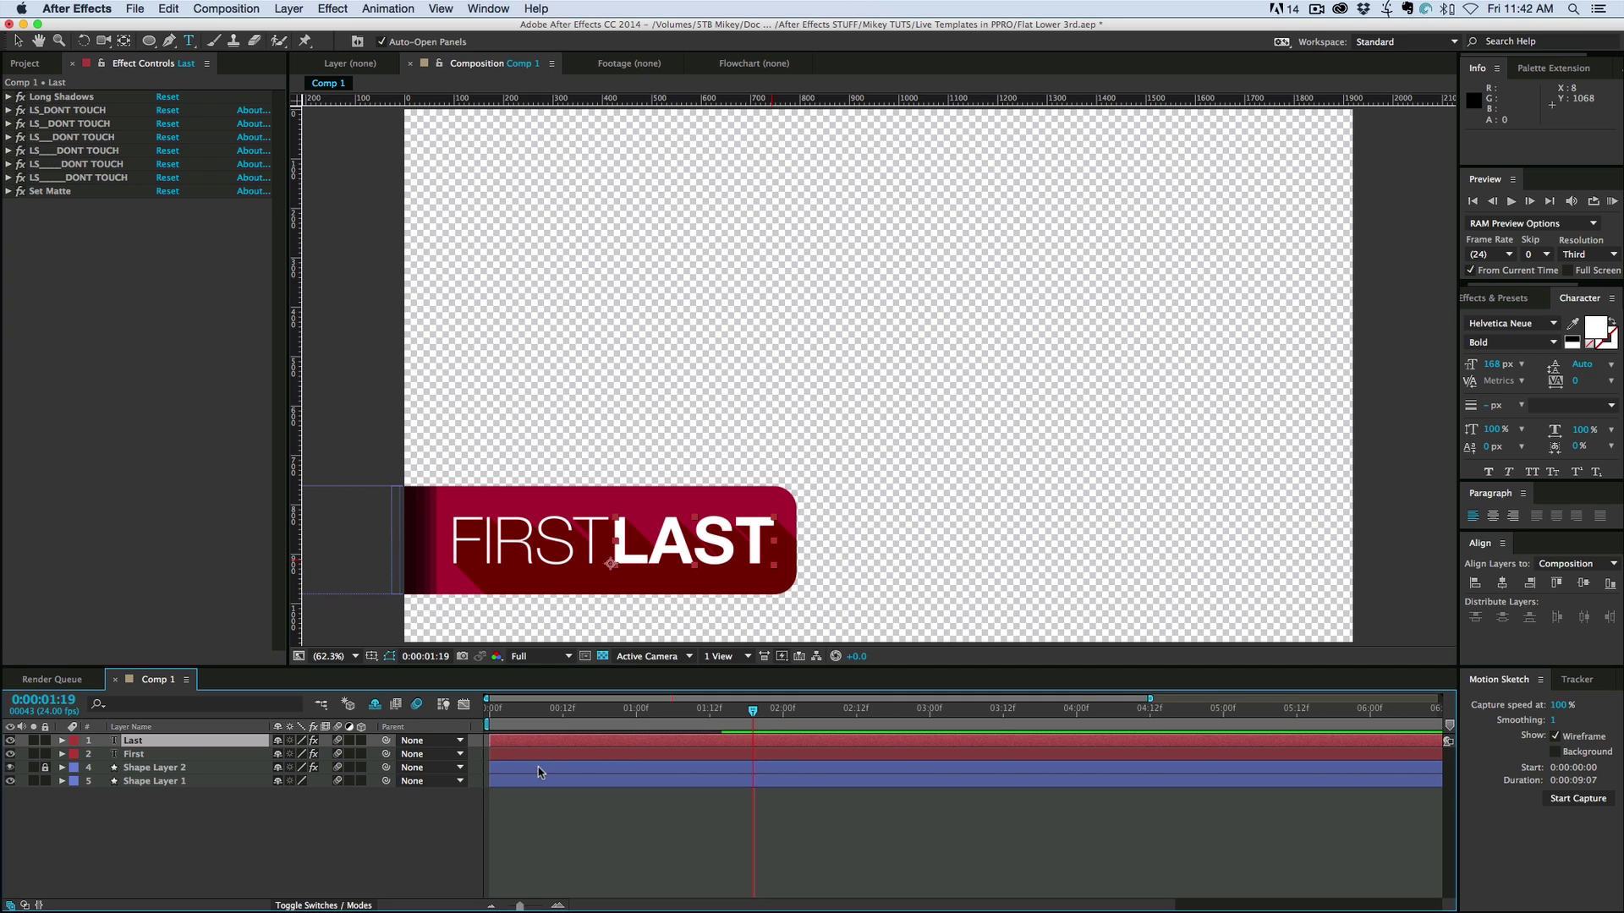
{"action": "left_click", "coordinate": [571, 827]}
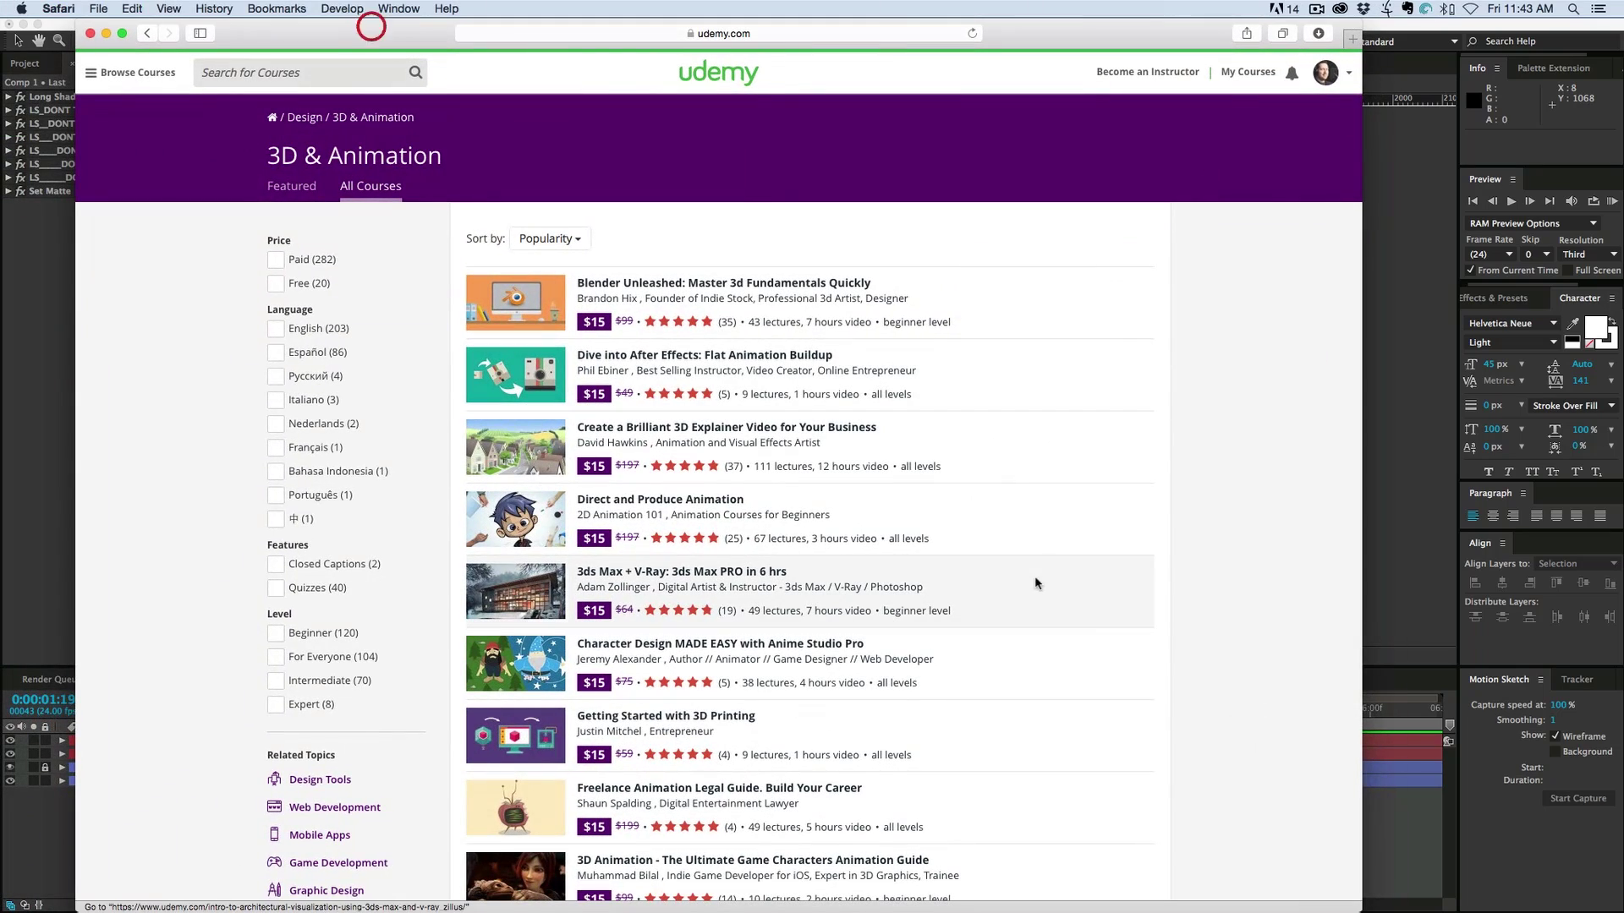
Widen the browser, scroll through the 3D & Animation courses, and go to page 4
{"action": "left_click_drag", "start_coordinate": [1357, 910], "coordinate": [1421, 883]}
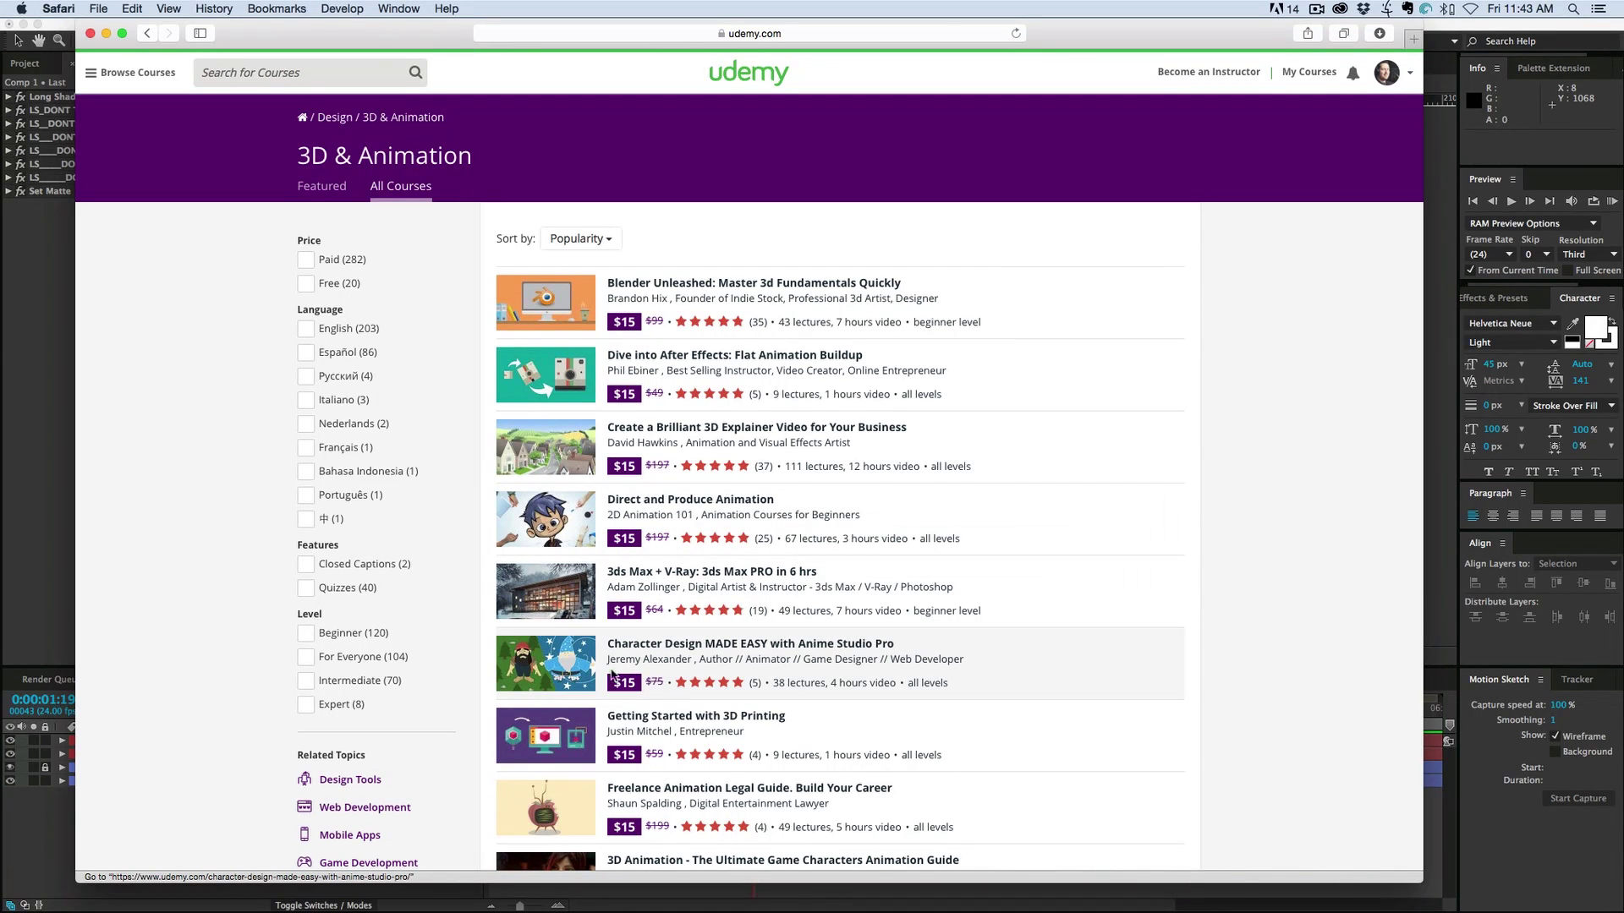
{"action": "scroll", "coordinate": [653, 653], "scroll_direction": "down", "scroll_amount": 4}
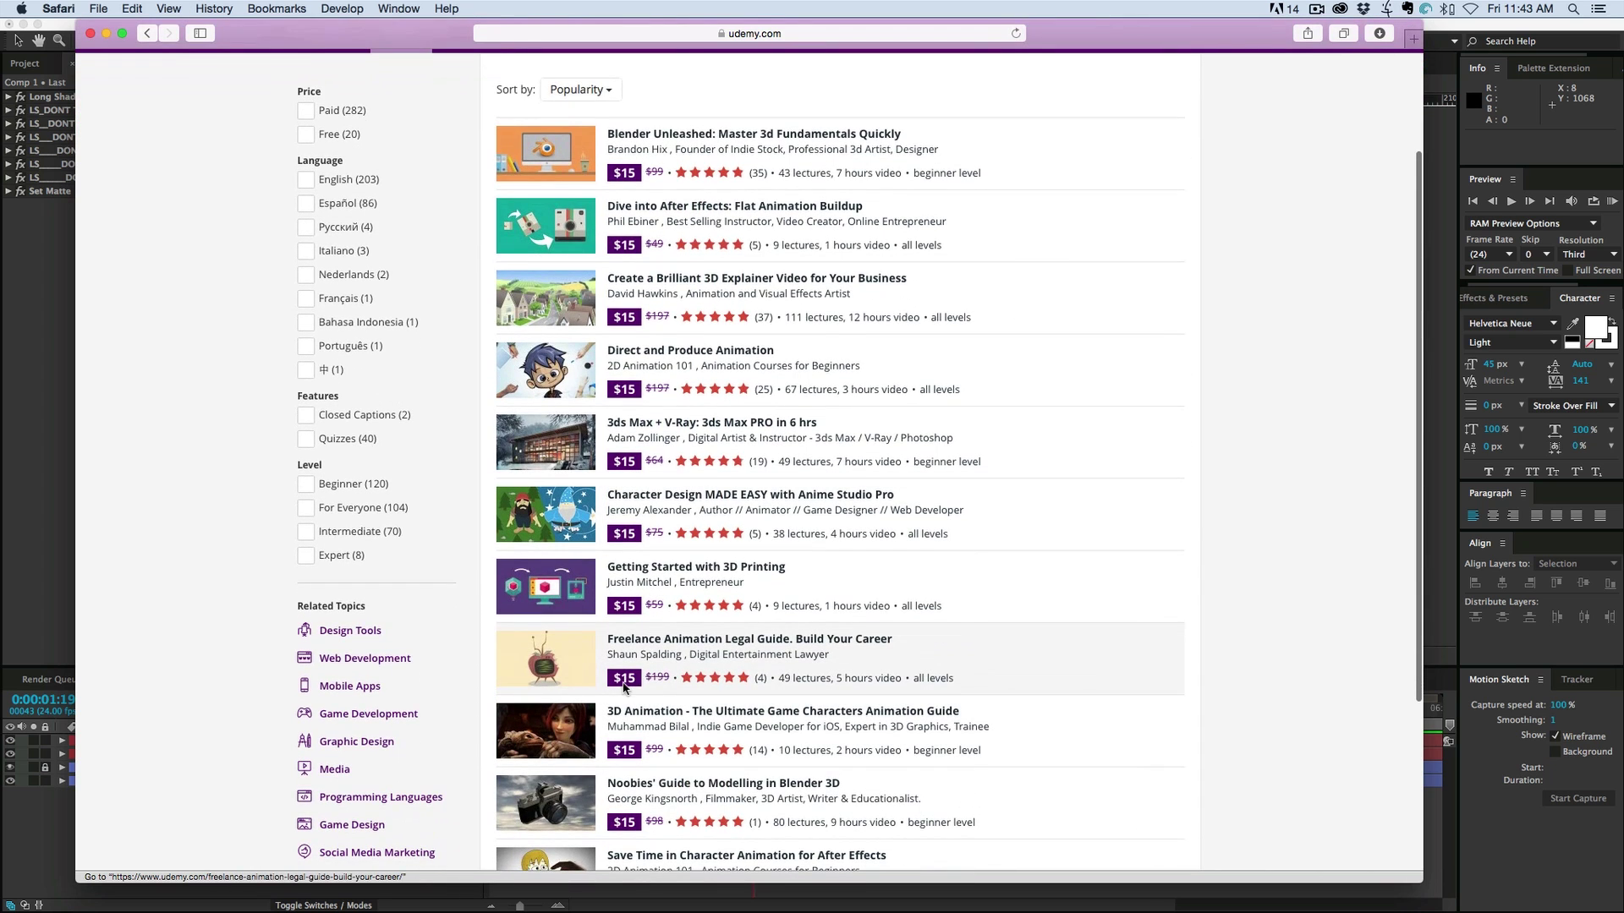
{"action": "scroll", "coordinate": [693, 666], "scroll_direction": "up", "scroll_amount": 4}
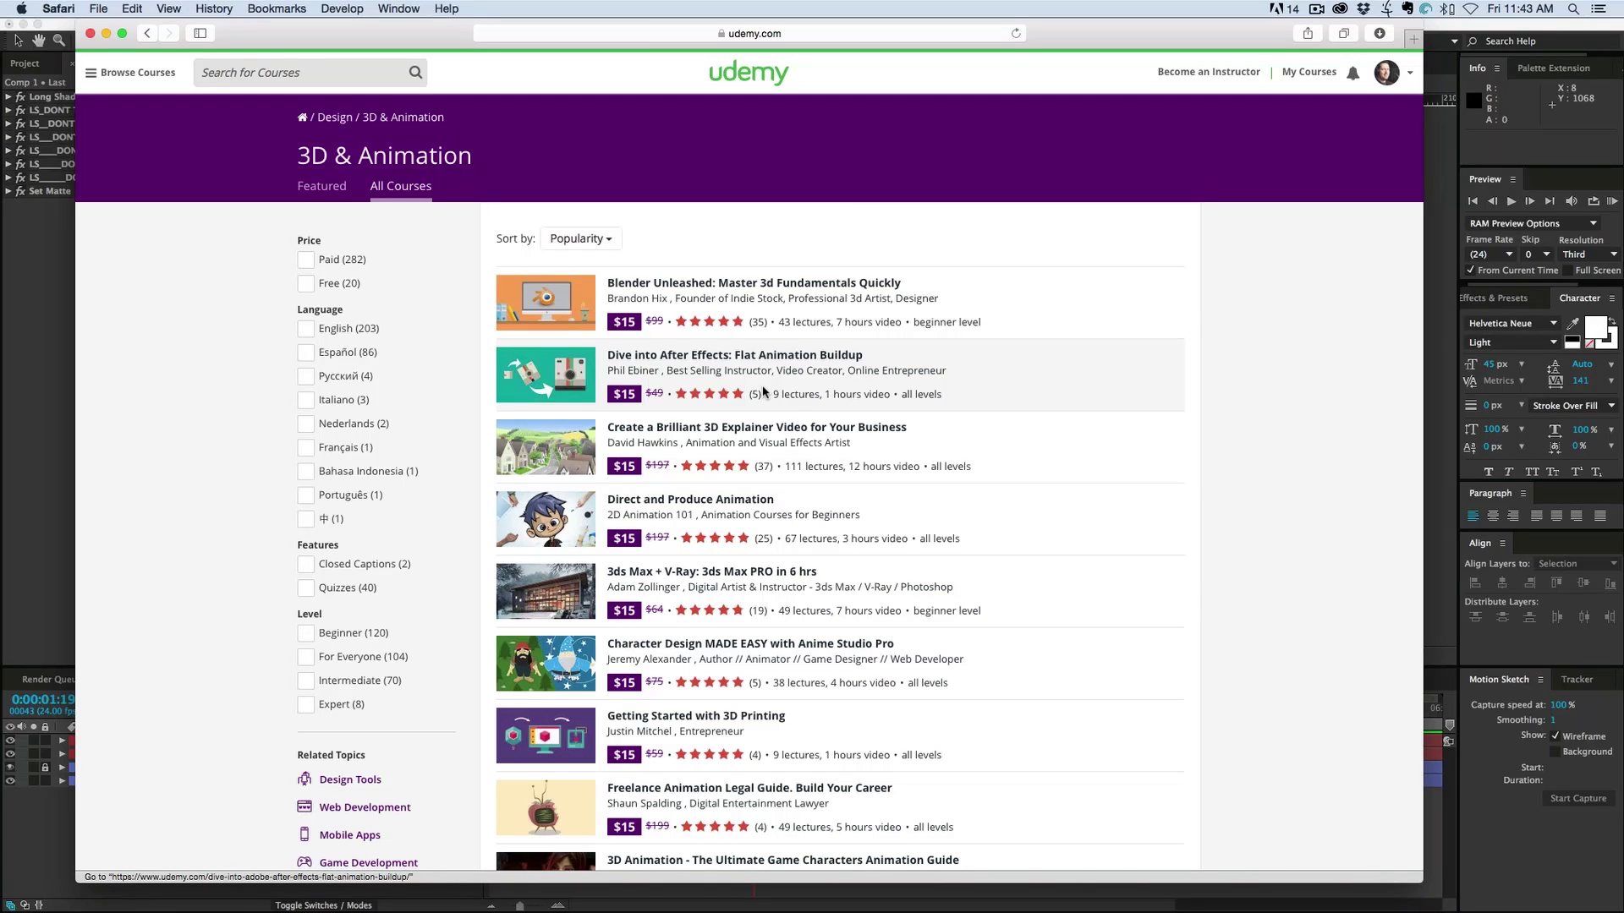
{"action": "scroll", "coordinate": [709, 320], "scroll_direction": "down", "scroll_amount": 4}
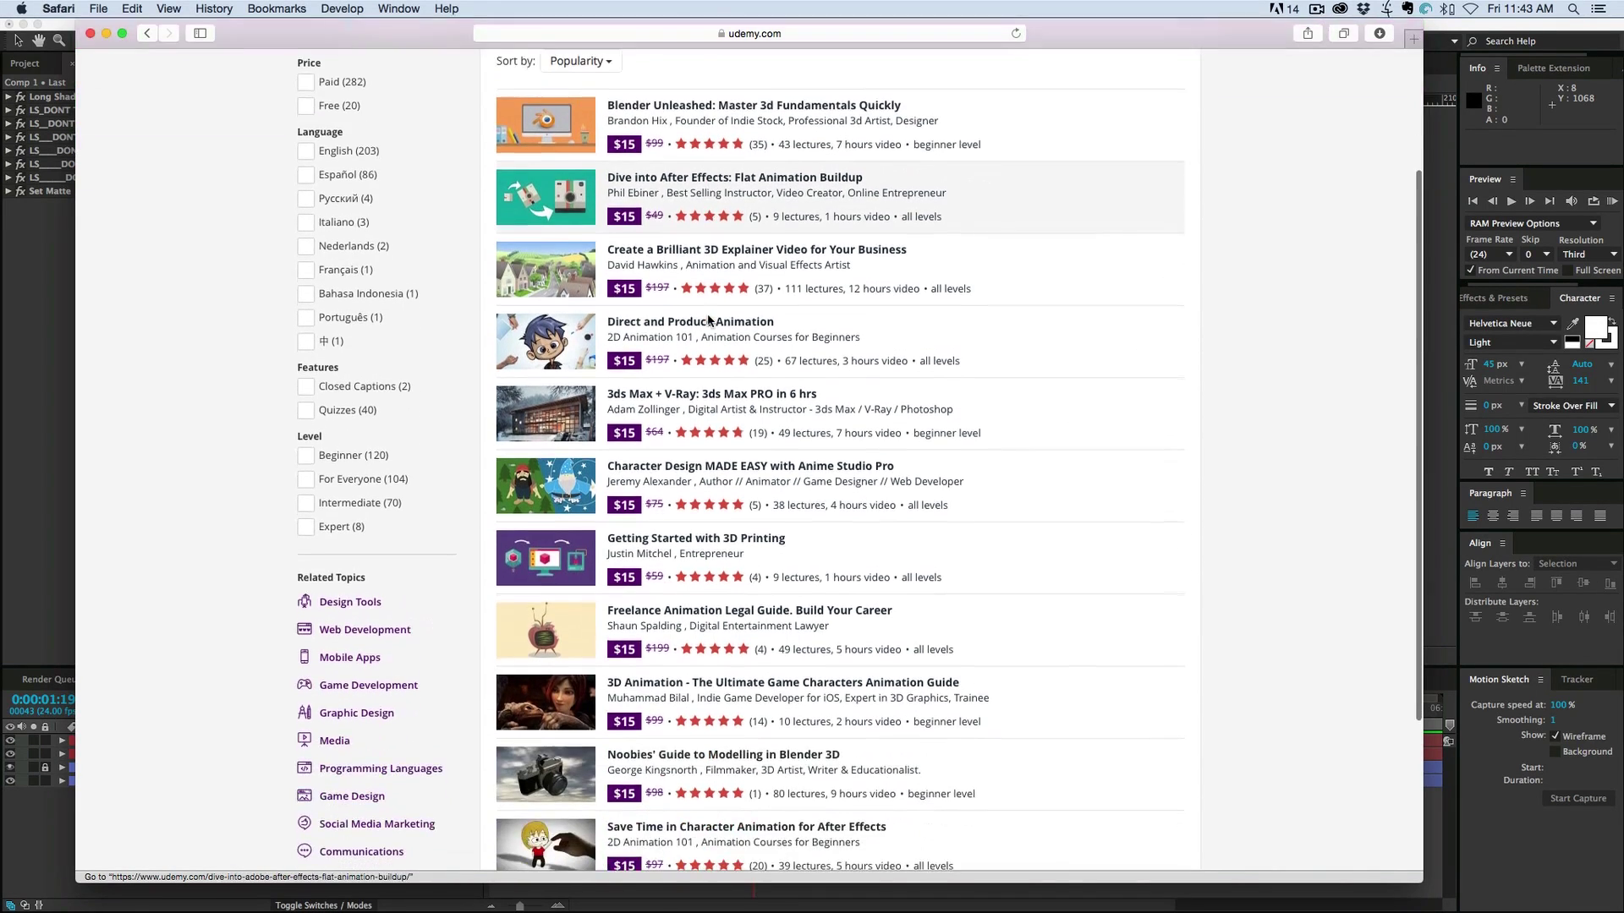
{"action": "scroll", "coordinate": [715, 338], "scroll_direction": "down", "scroll_amount": 3}
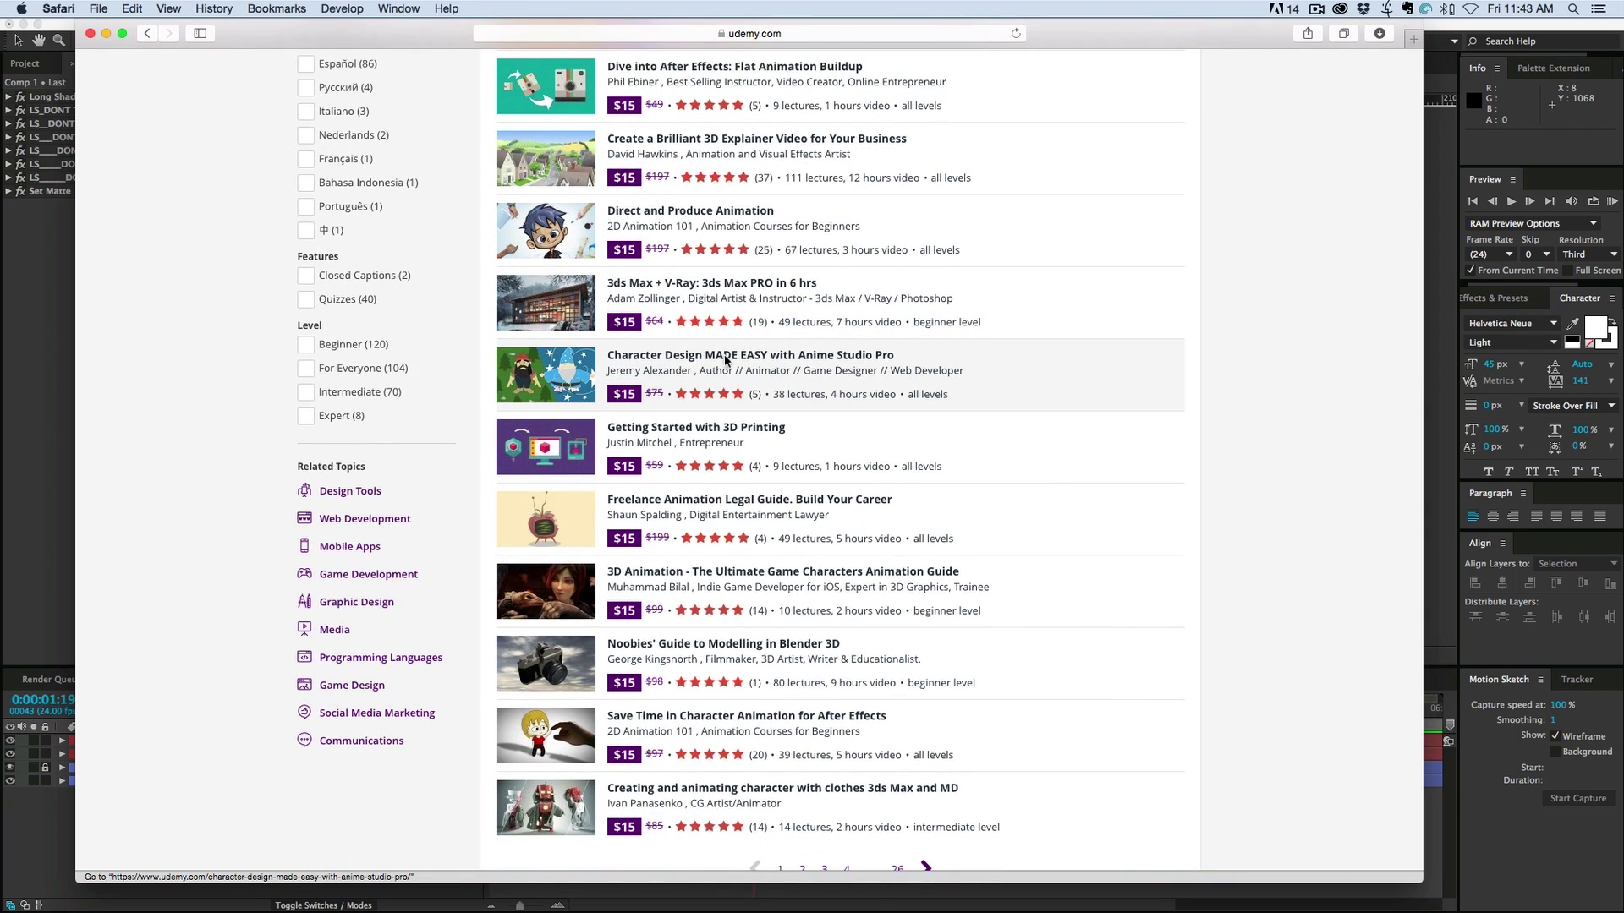
{"action": "scroll", "coordinate": [706, 304], "scroll_direction": "up", "scroll_amount": 2}
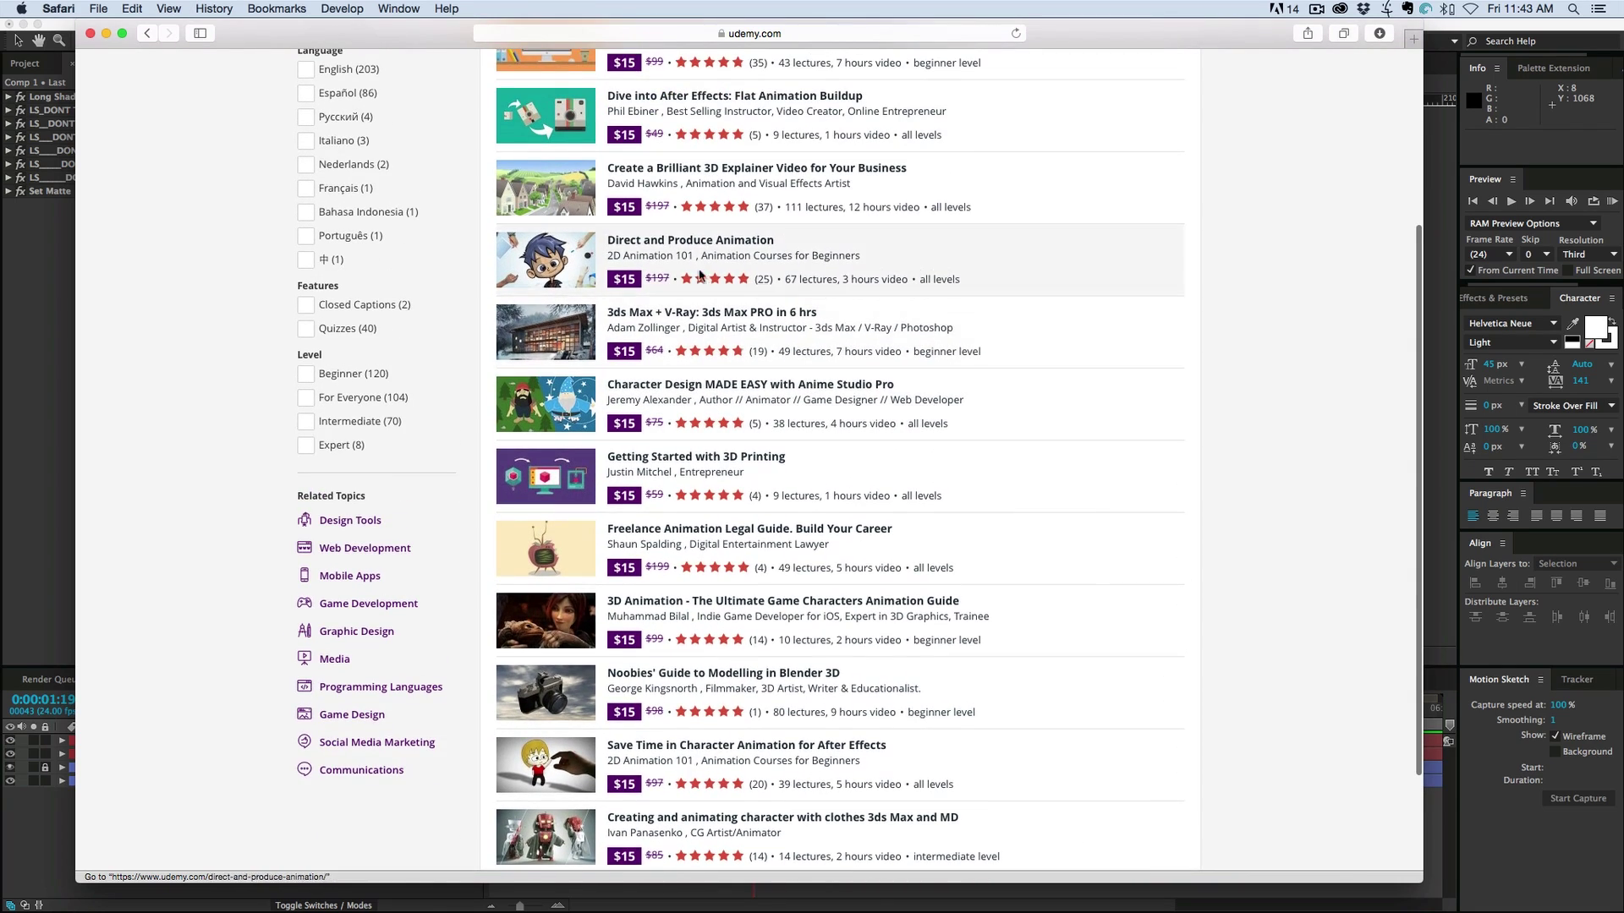
{"action": "scroll", "coordinate": [702, 279], "scroll_direction": "up", "scroll_amount": 5}
{"action": "scroll", "coordinate": [727, 306], "scroll_direction": "down", "scroll_amount": 5}
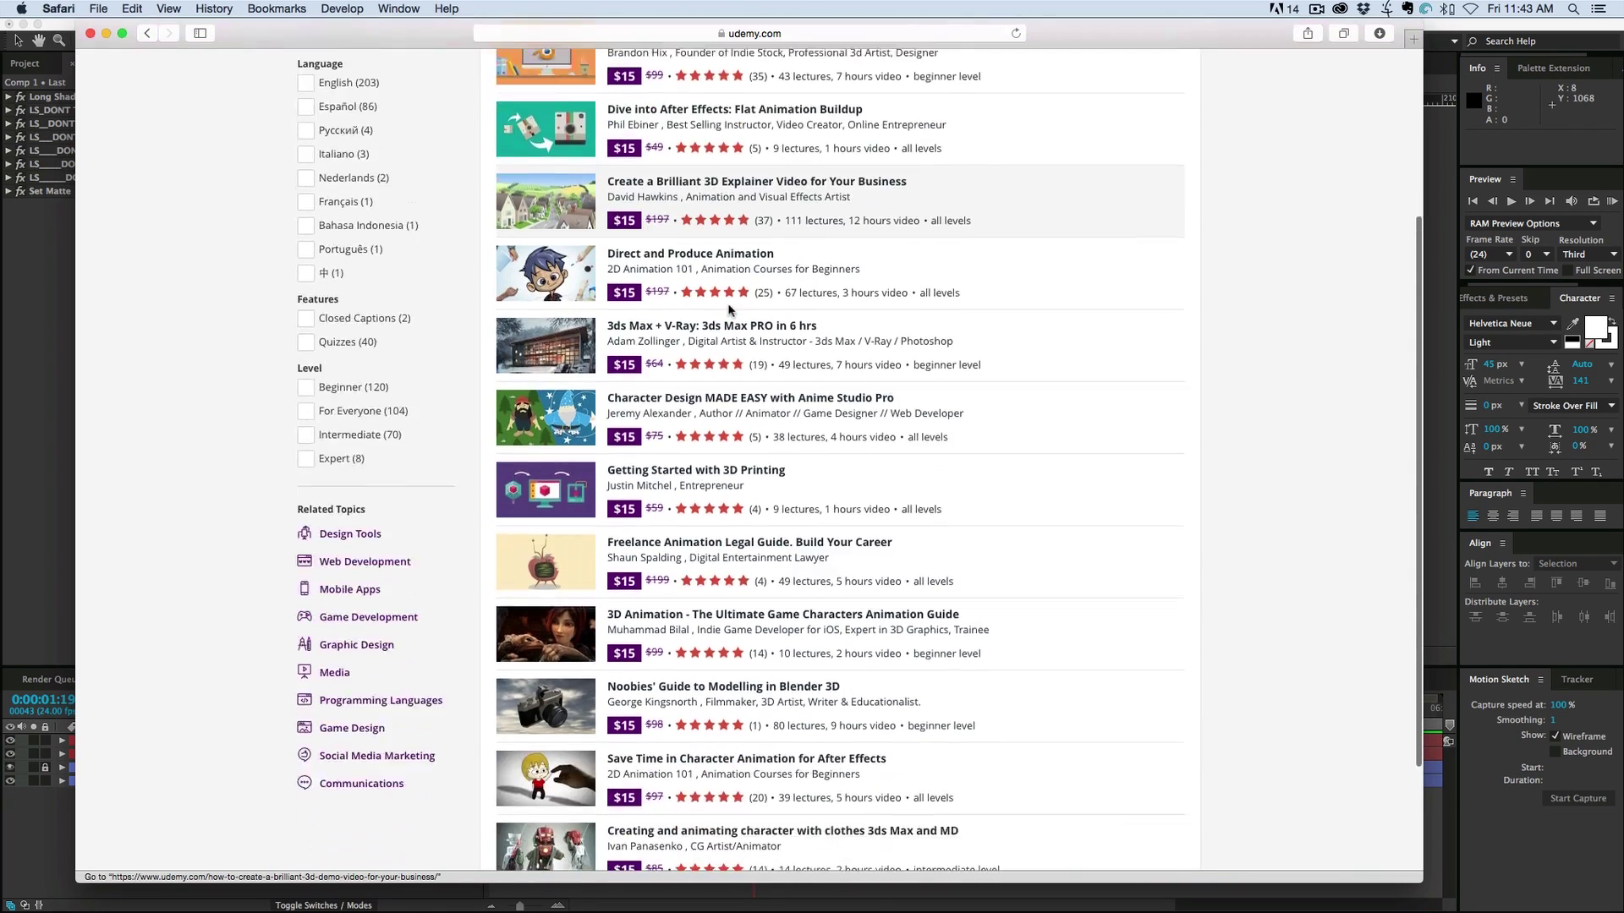
{"action": "scroll", "coordinate": [744, 310], "scroll_direction": "down", "scroll_amount": 4}
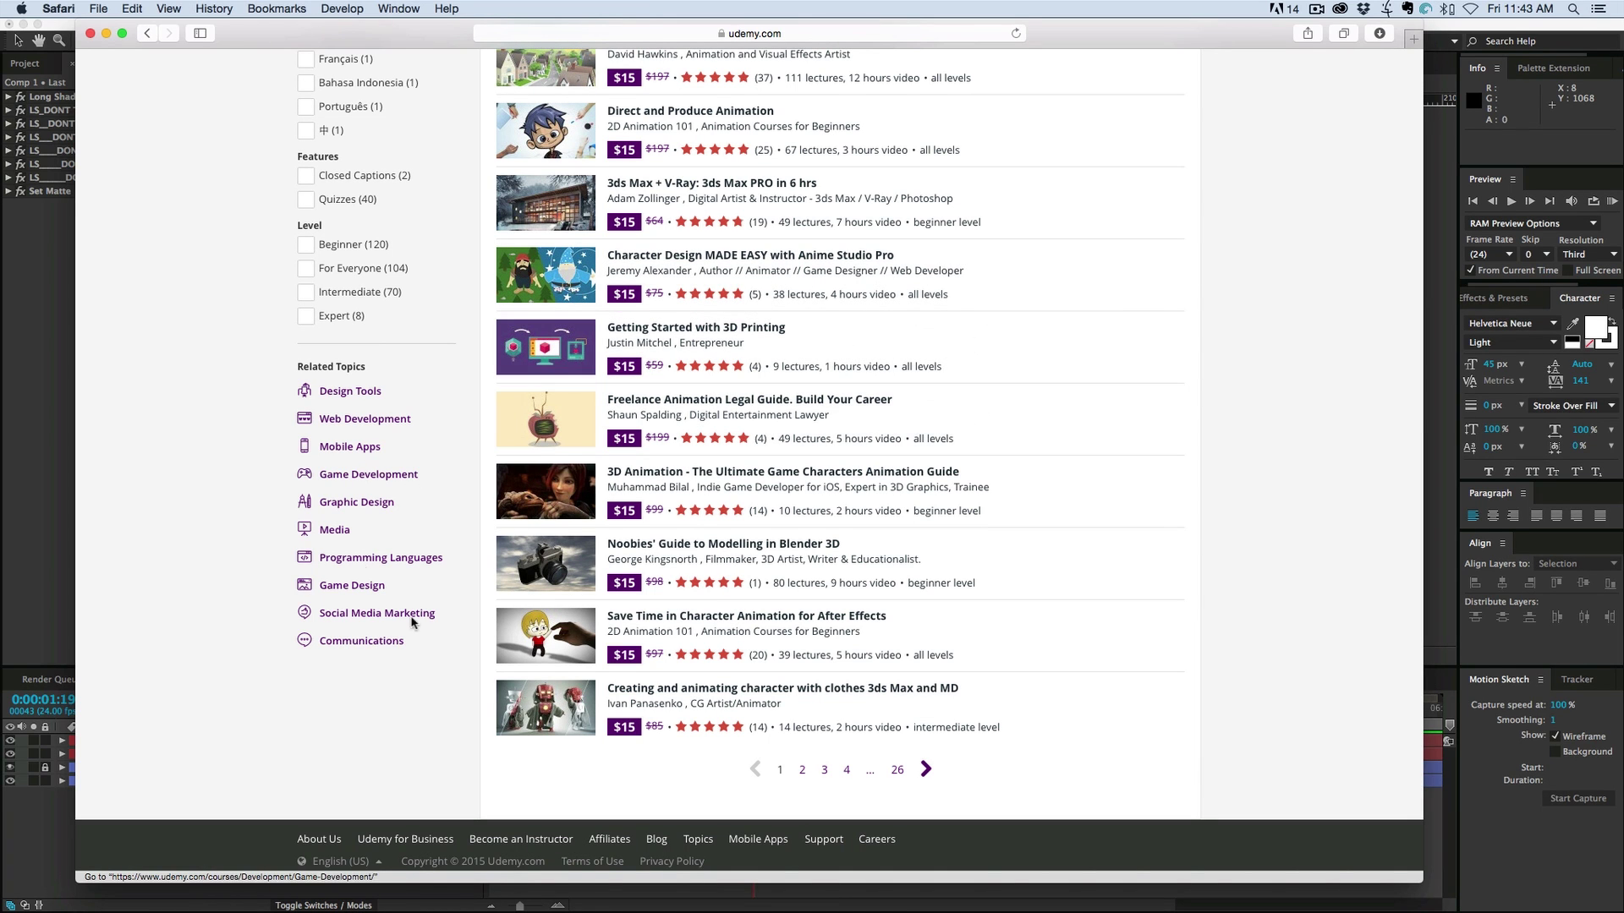
{"action": "scroll", "coordinate": [412, 531], "scroll_direction": "up", "scroll_amount": 10}
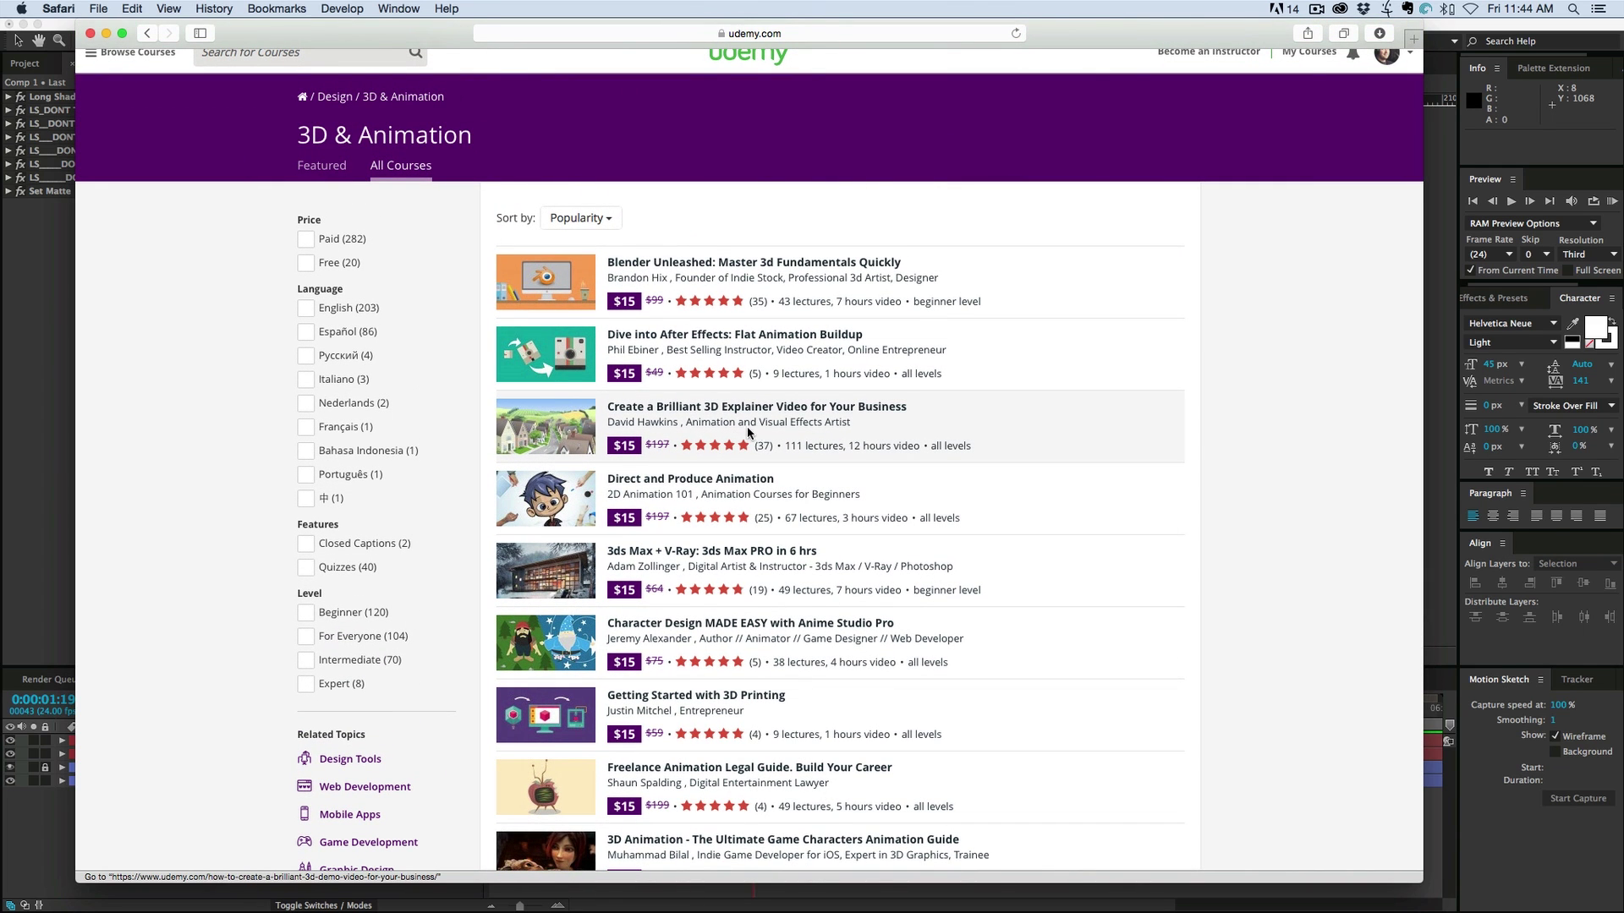
{"action": "scroll", "coordinate": [748, 426], "scroll_direction": "down", "scroll_amount": 10}
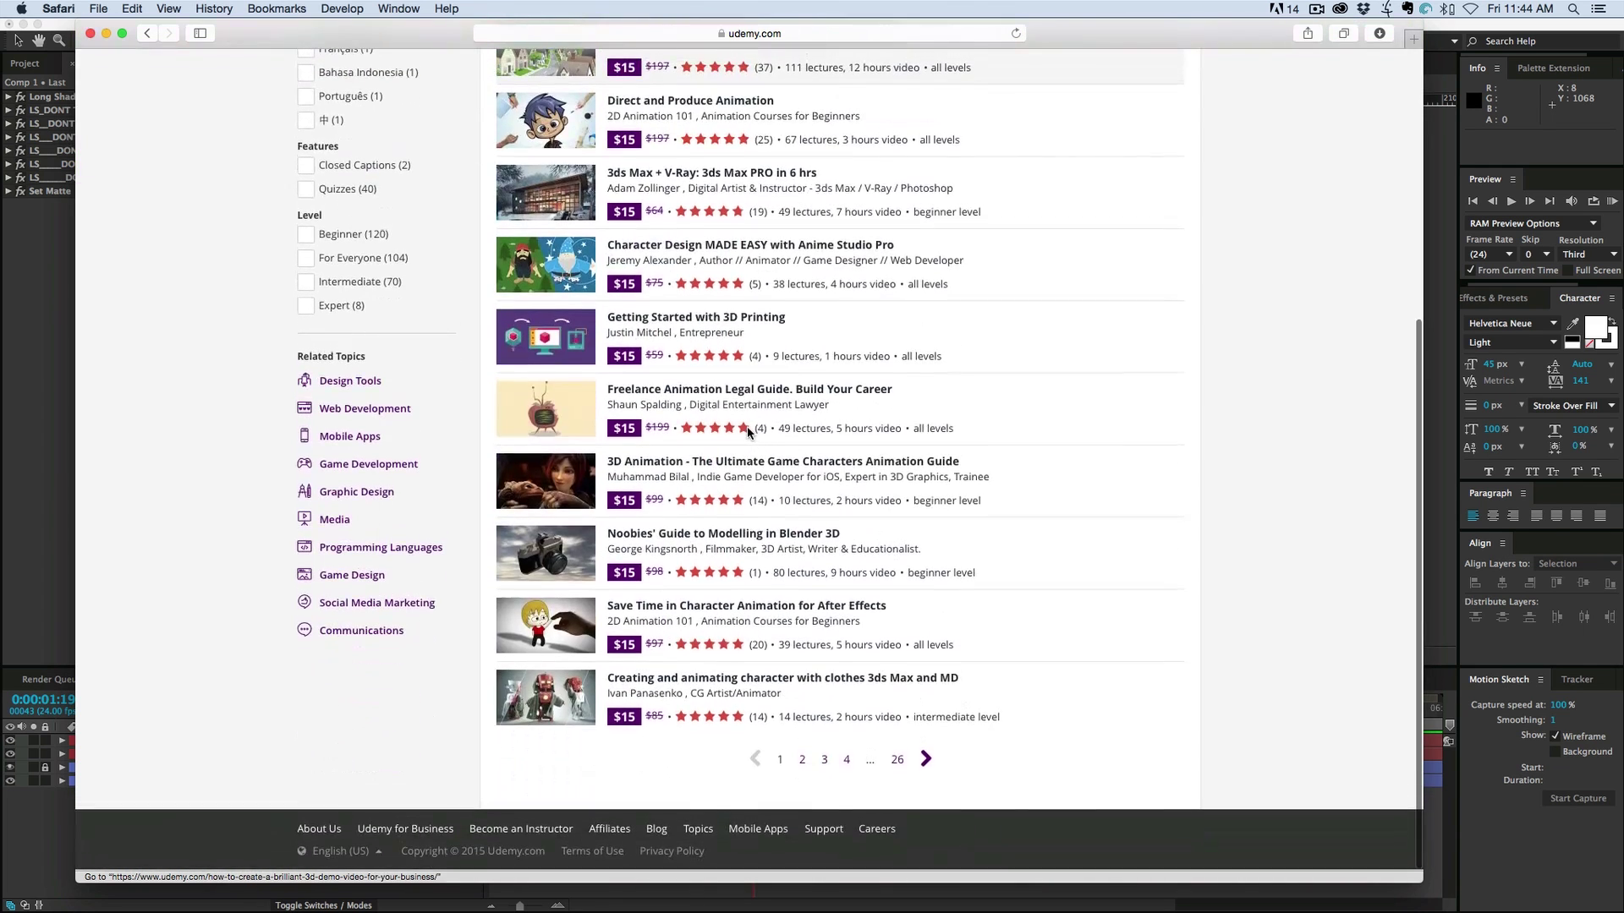
{"action": "left_click", "coordinate": [847, 760]}
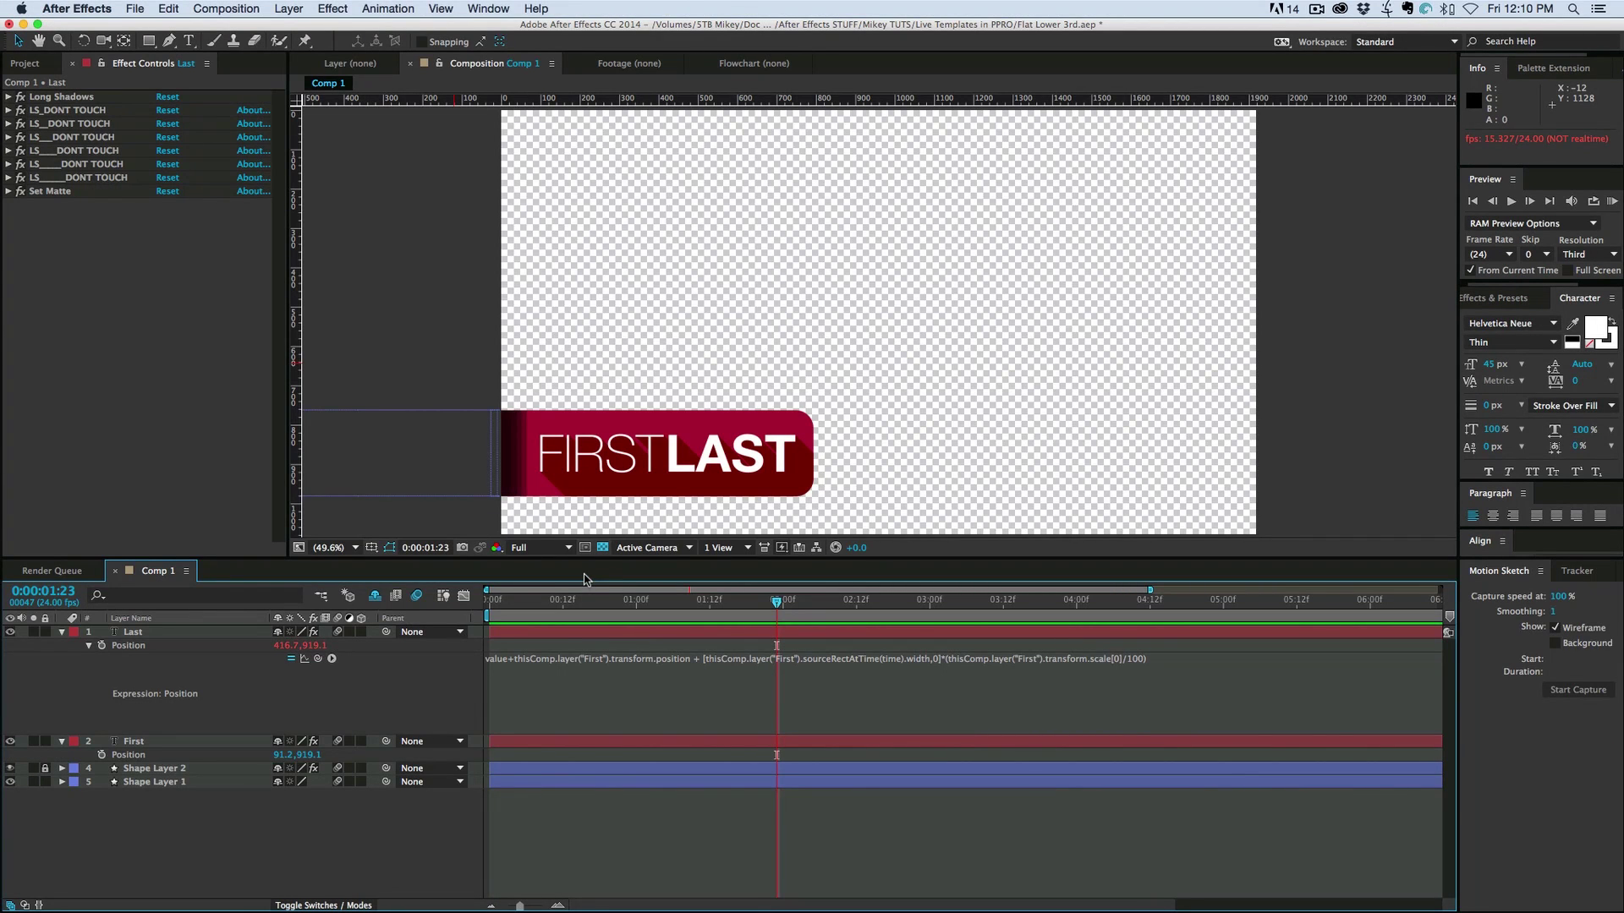
Create the 1920×1080 'Lower Third' comp, pick the Rectangle tool, and centre the canvas at 25%
{"action": "key", "text": "super+k"}
{"action": "type", "text": "Lower Thir"}
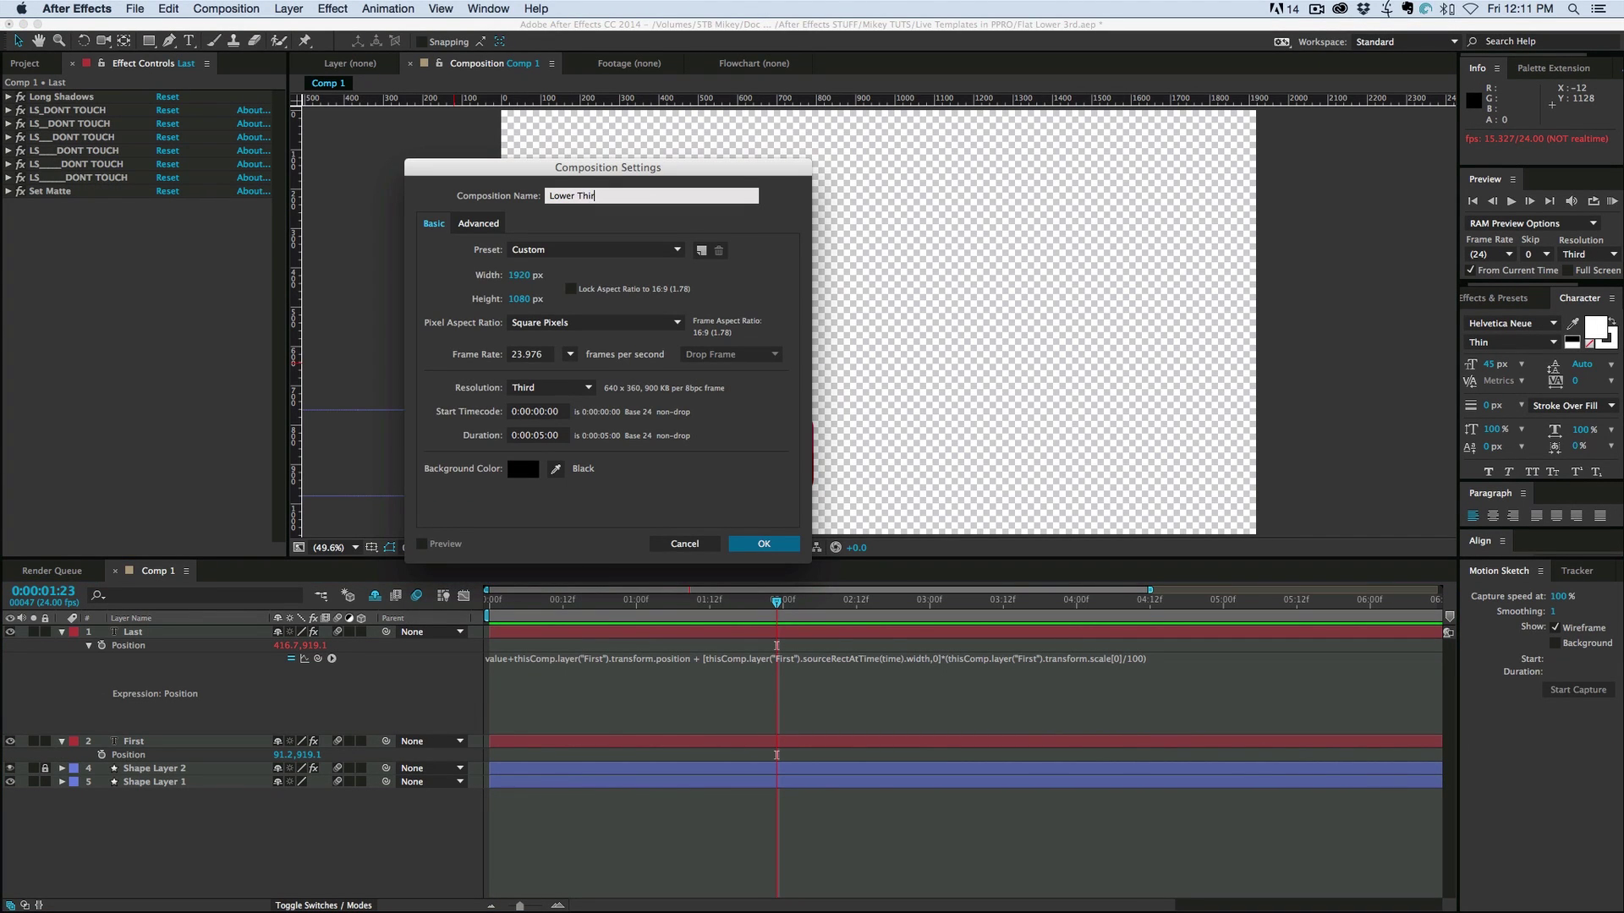
{"action": "key", "text": "Return"}
{"action": "left_click_drag", "start_coordinate": [148, 40], "coordinate": [253, 57]}
{"action": "key", "text": "comma"}
{"action": "key", "text": "comma"}
{"action": "left_click_drag", "start_coordinate": [638, 388], "coordinate": [847, 417]}
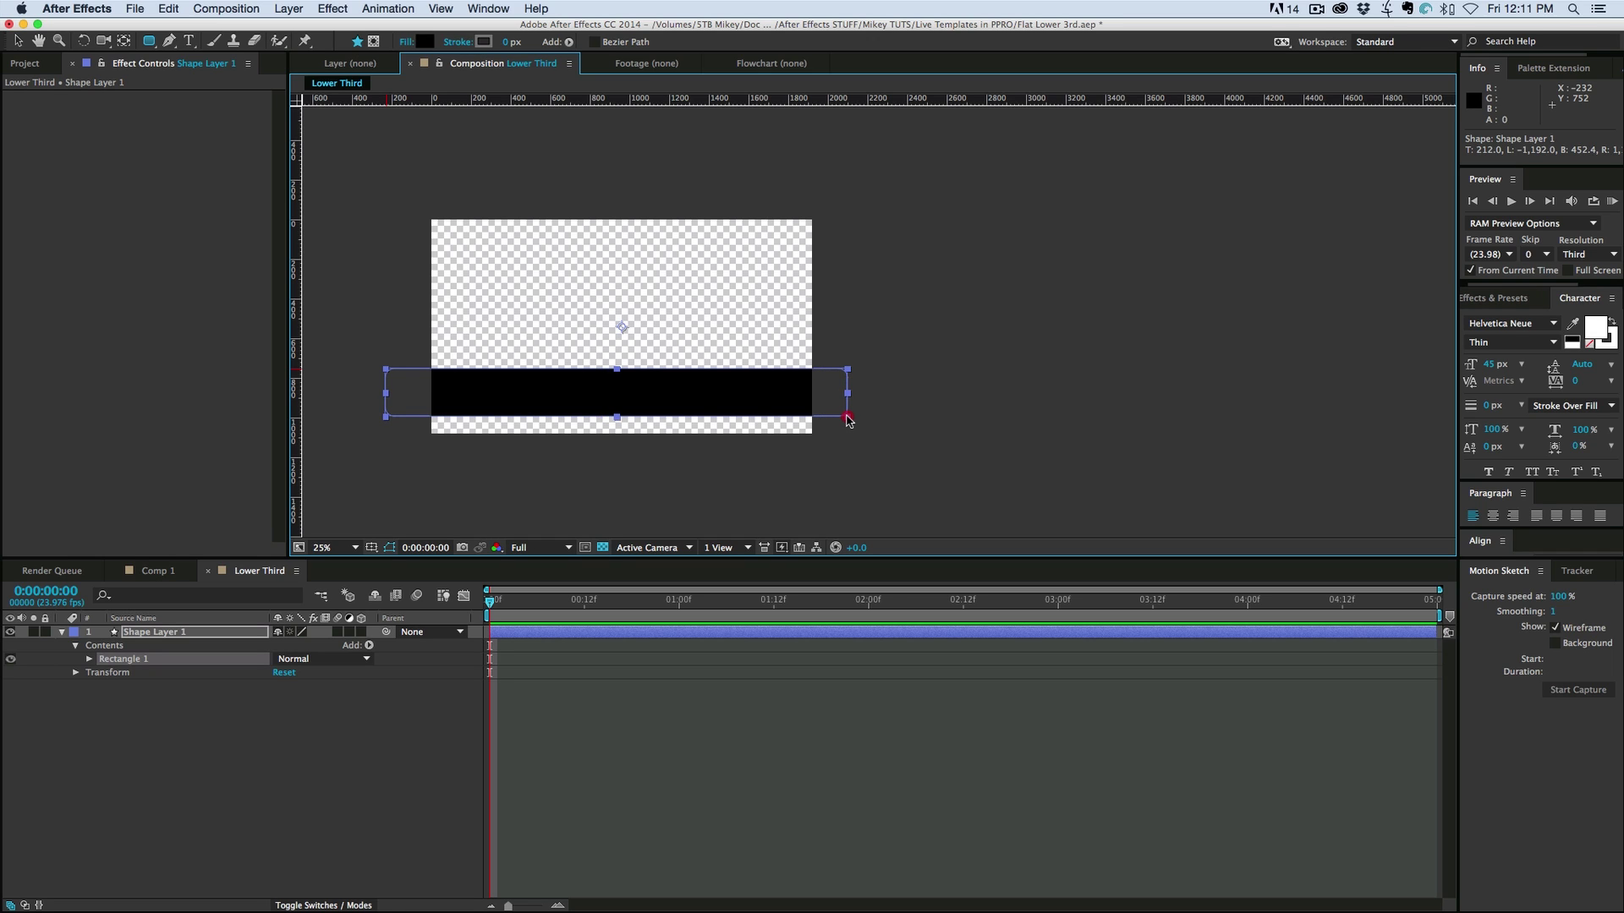
Draw a bar across the comp's lower part and fill it dark red (#680101)
{"action": "left_click_drag", "start_coordinate": [848, 419], "coordinate": [849, 420]}
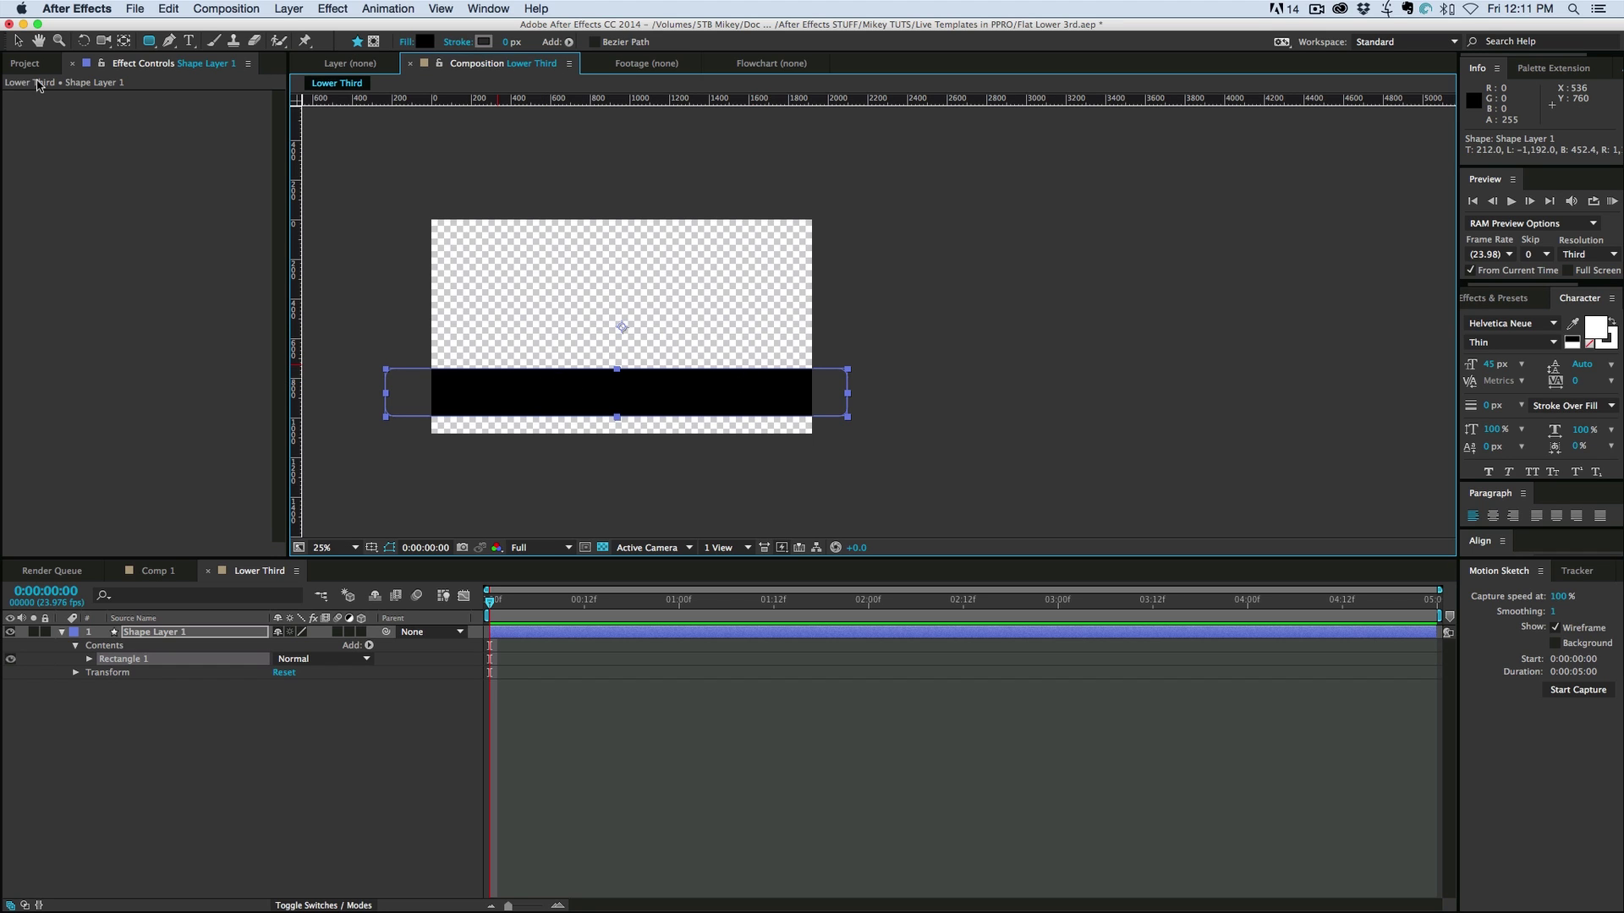
{"action": "left_click", "coordinate": [423, 41]}
{"action": "left_click", "coordinate": [606, 473]}
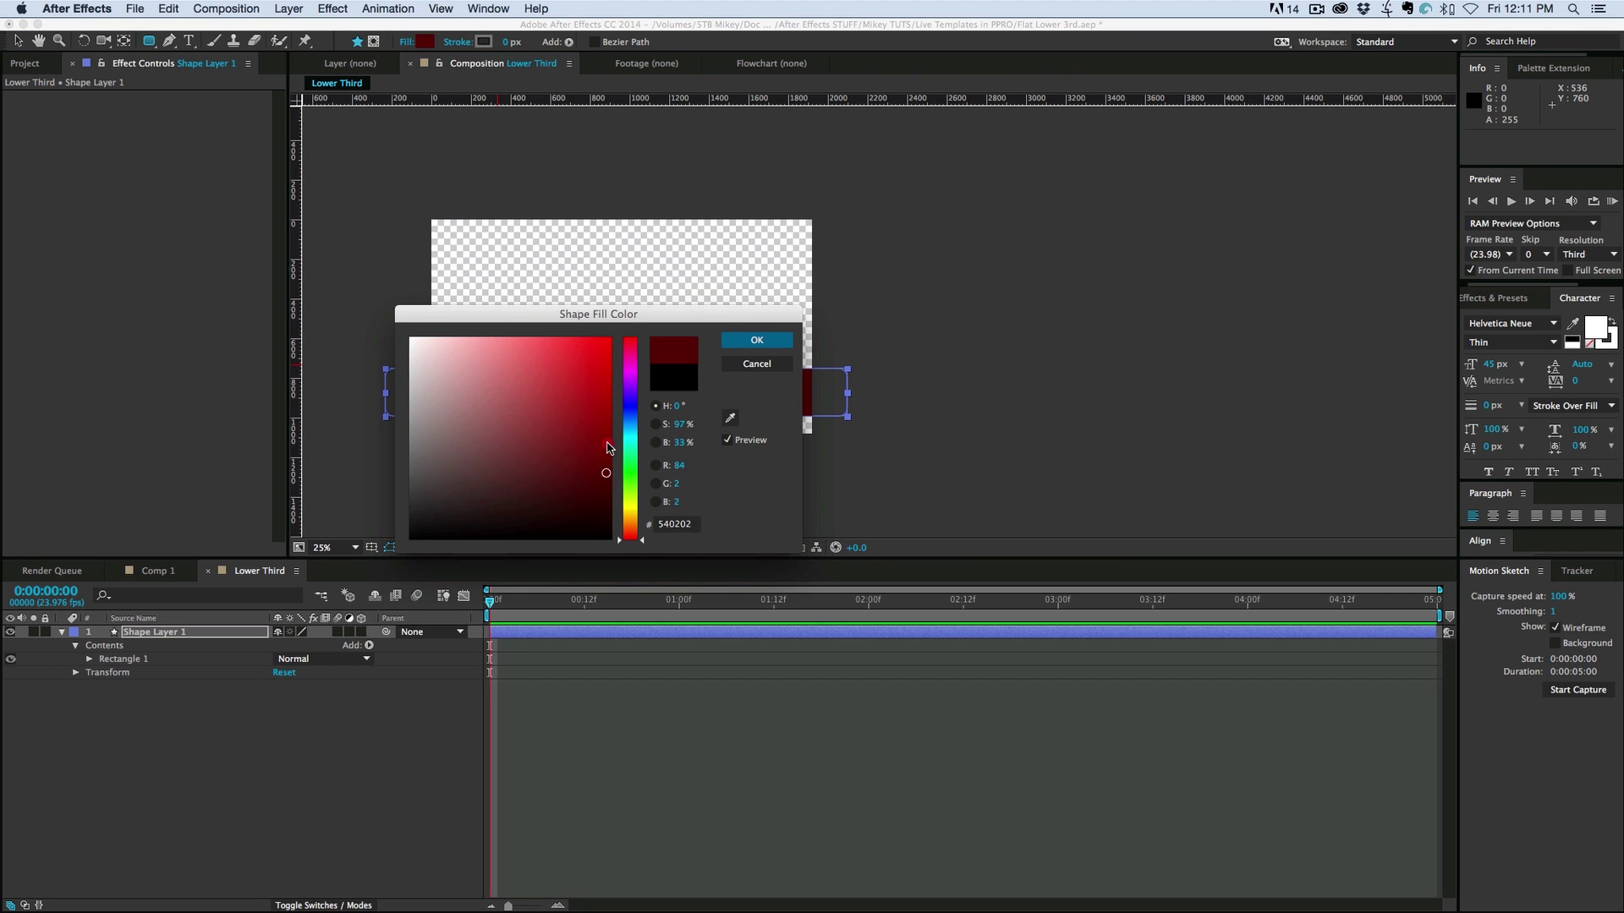
{"action": "mouse_move", "coordinate": [566, 439]}
{"action": "left_mouse_down"}
{"action": "mouse_move", "coordinate": [580, 457]}
{"action": "mouse_move", "coordinate": [616, 454]}
{"action": "left_mouse_up"}
{"action": "left_click", "coordinate": [756, 340]}
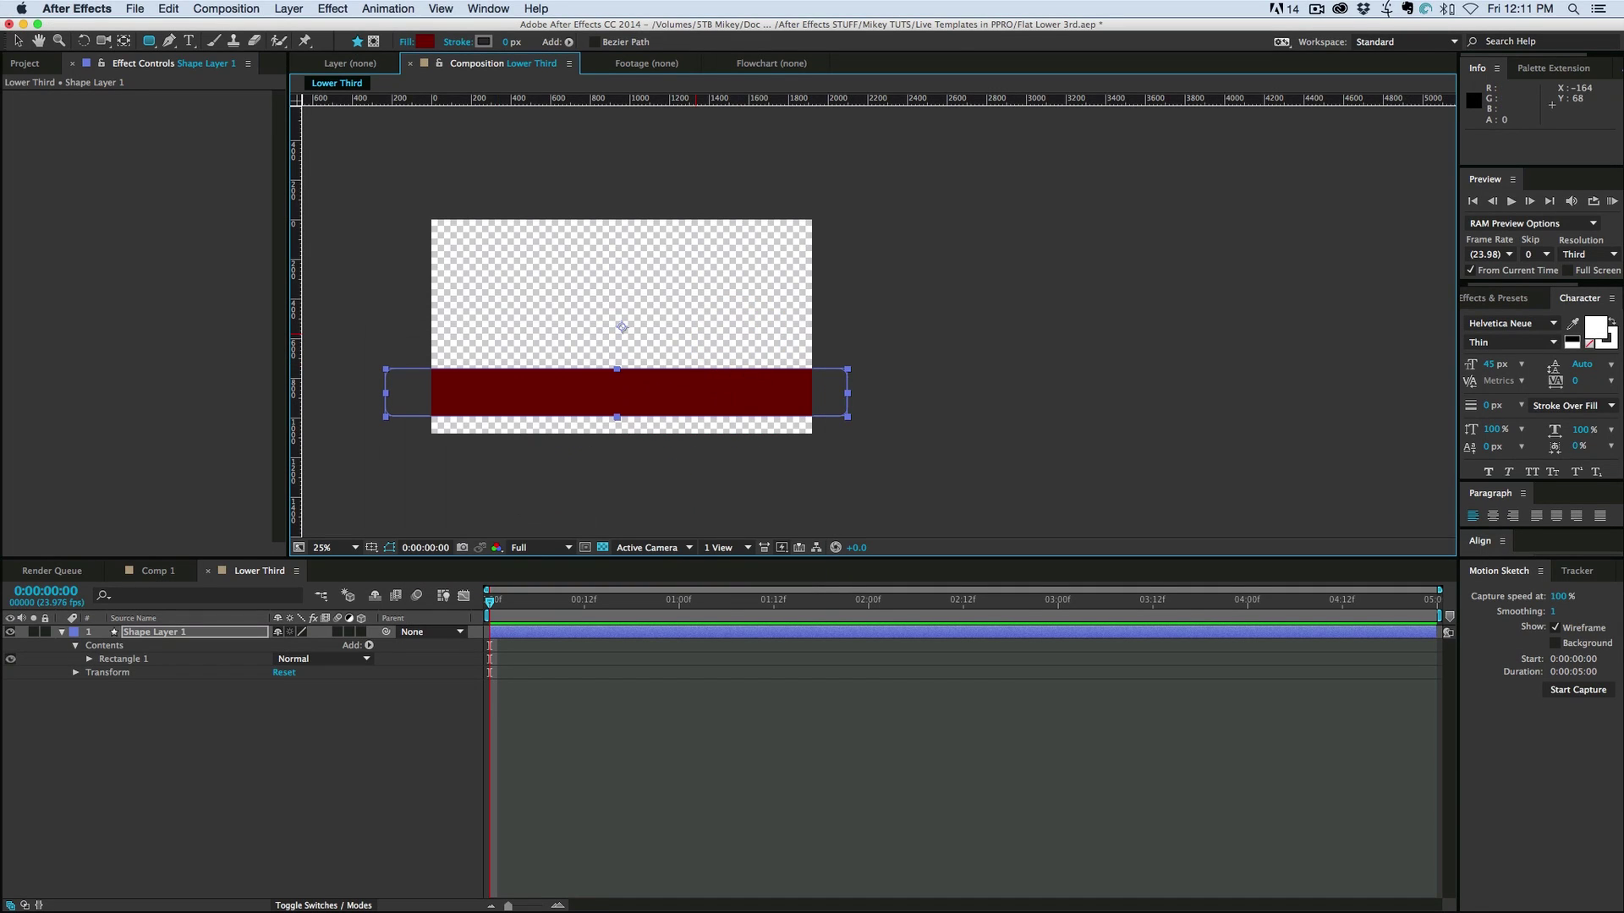
Shift the red bar left so it runs off the comp's left edge
{"action": "left_click", "coordinate": [17, 40]}
{"action": "left_click_drag", "start_coordinate": [777, 404], "coordinate": [592, 403]}
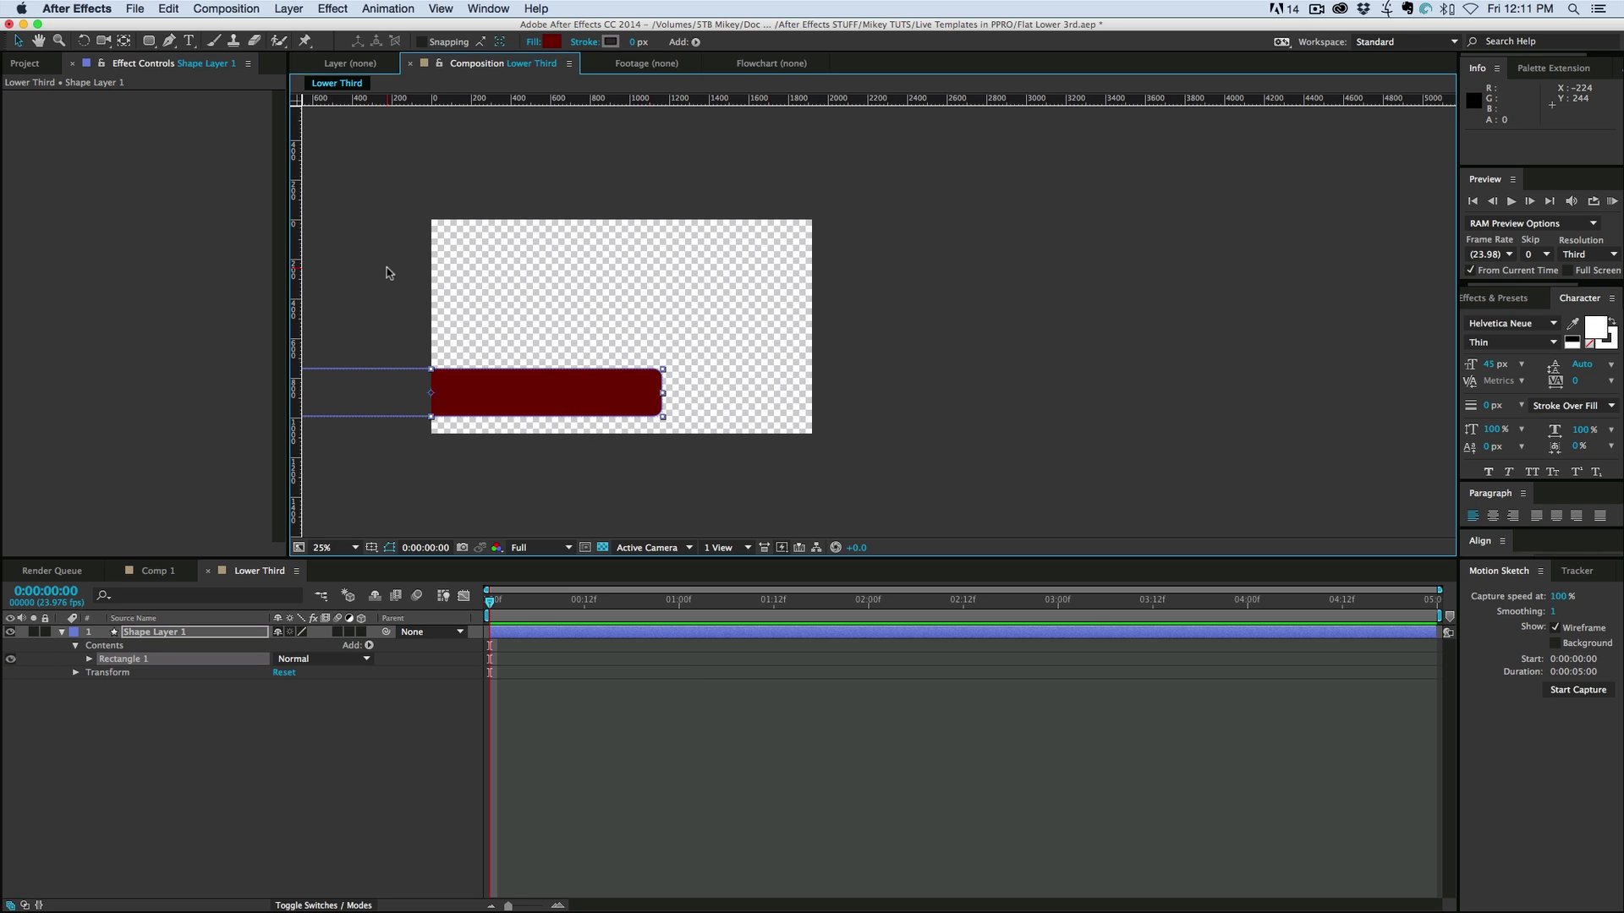
{"action": "scroll", "coordinate": [387, 272], "scroll_direction": "up", "scroll_amount": 2}
{"action": "left_click_drag", "start_coordinate": [388, 272], "coordinate": [739, 319]}
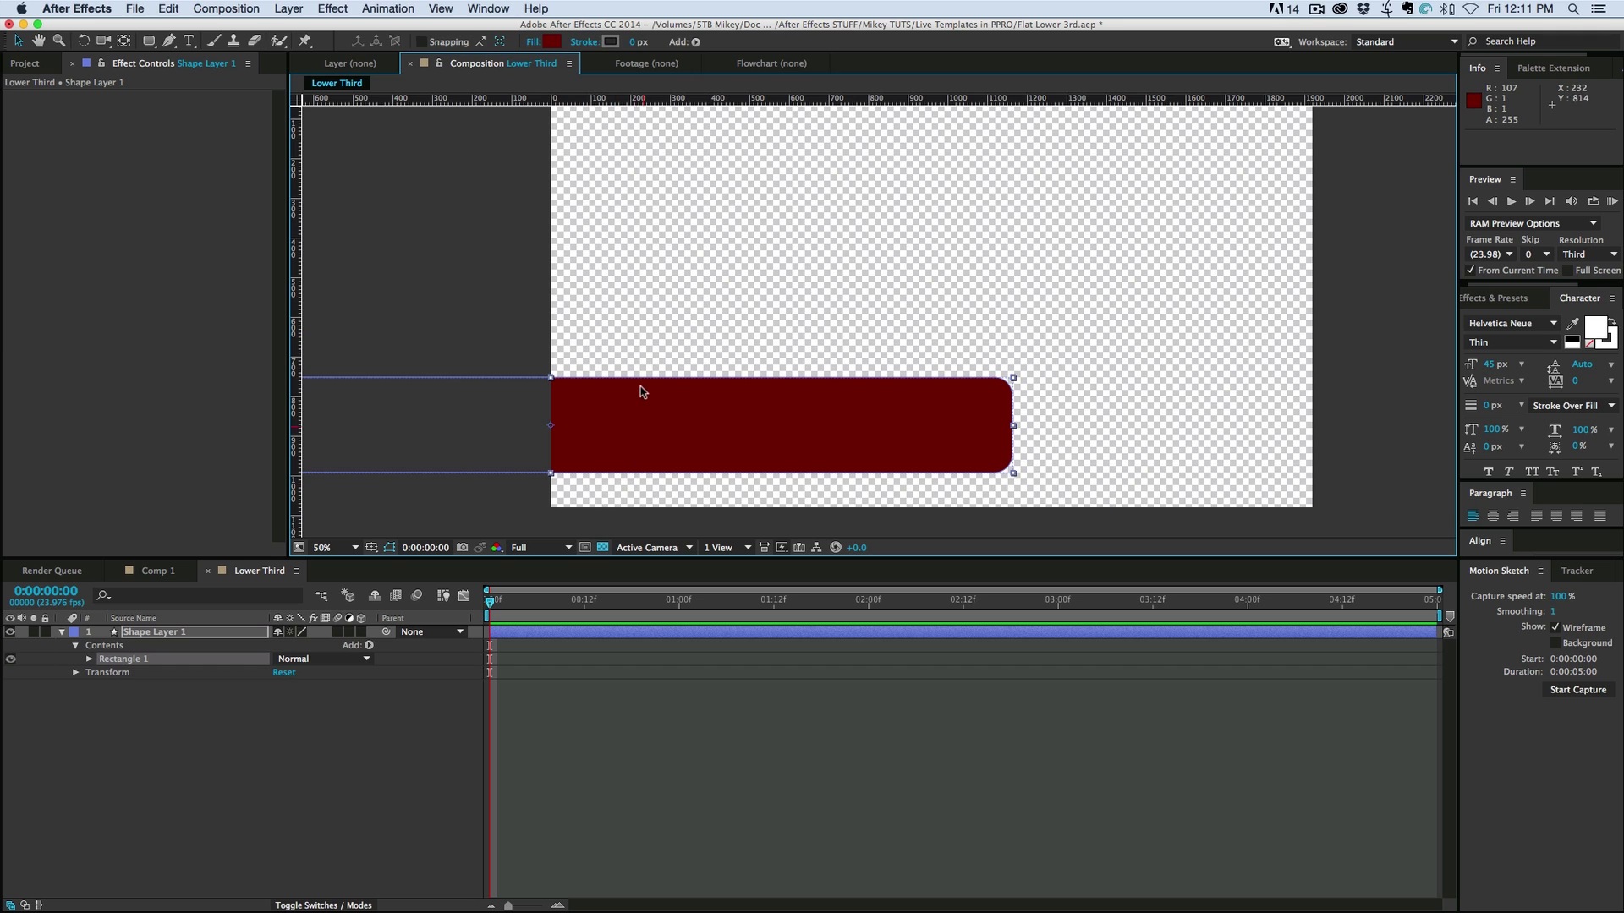
{"action": "key", "text": "h"}
{"action": "left_click_drag", "start_coordinate": [645, 348], "coordinate": [666, 319]}
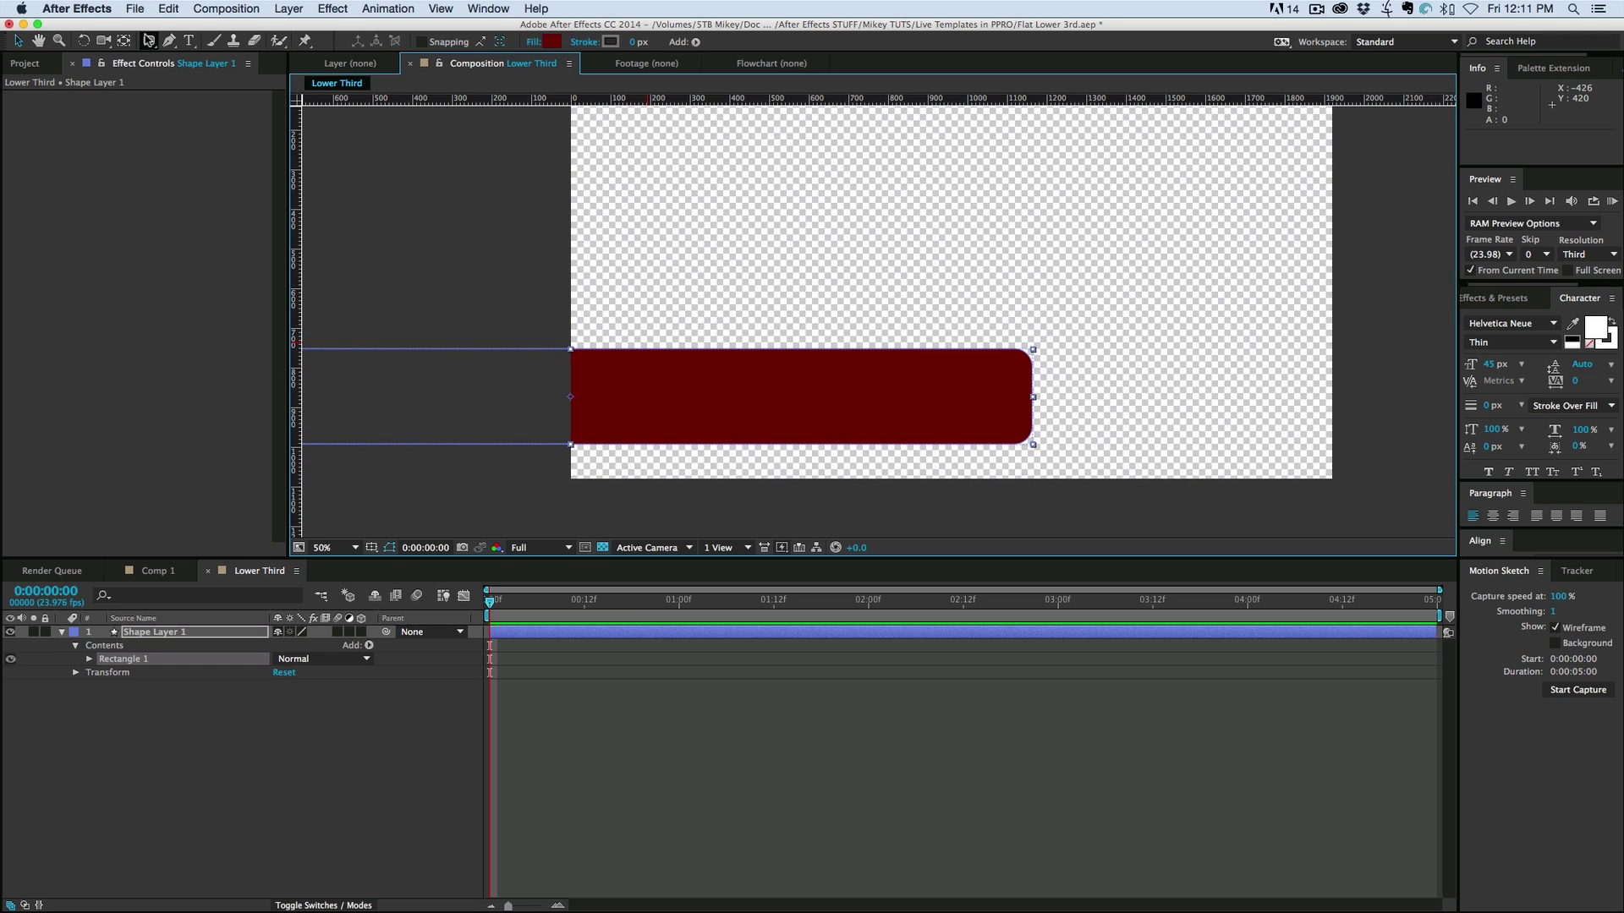
Choose a different shape tool and cancel a fill colour change, keeping the bar red
{"action": "left_click", "coordinate": [148, 41]}
{"action": "left_click_drag", "start_coordinate": [148, 40], "coordinate": [186, 49]}
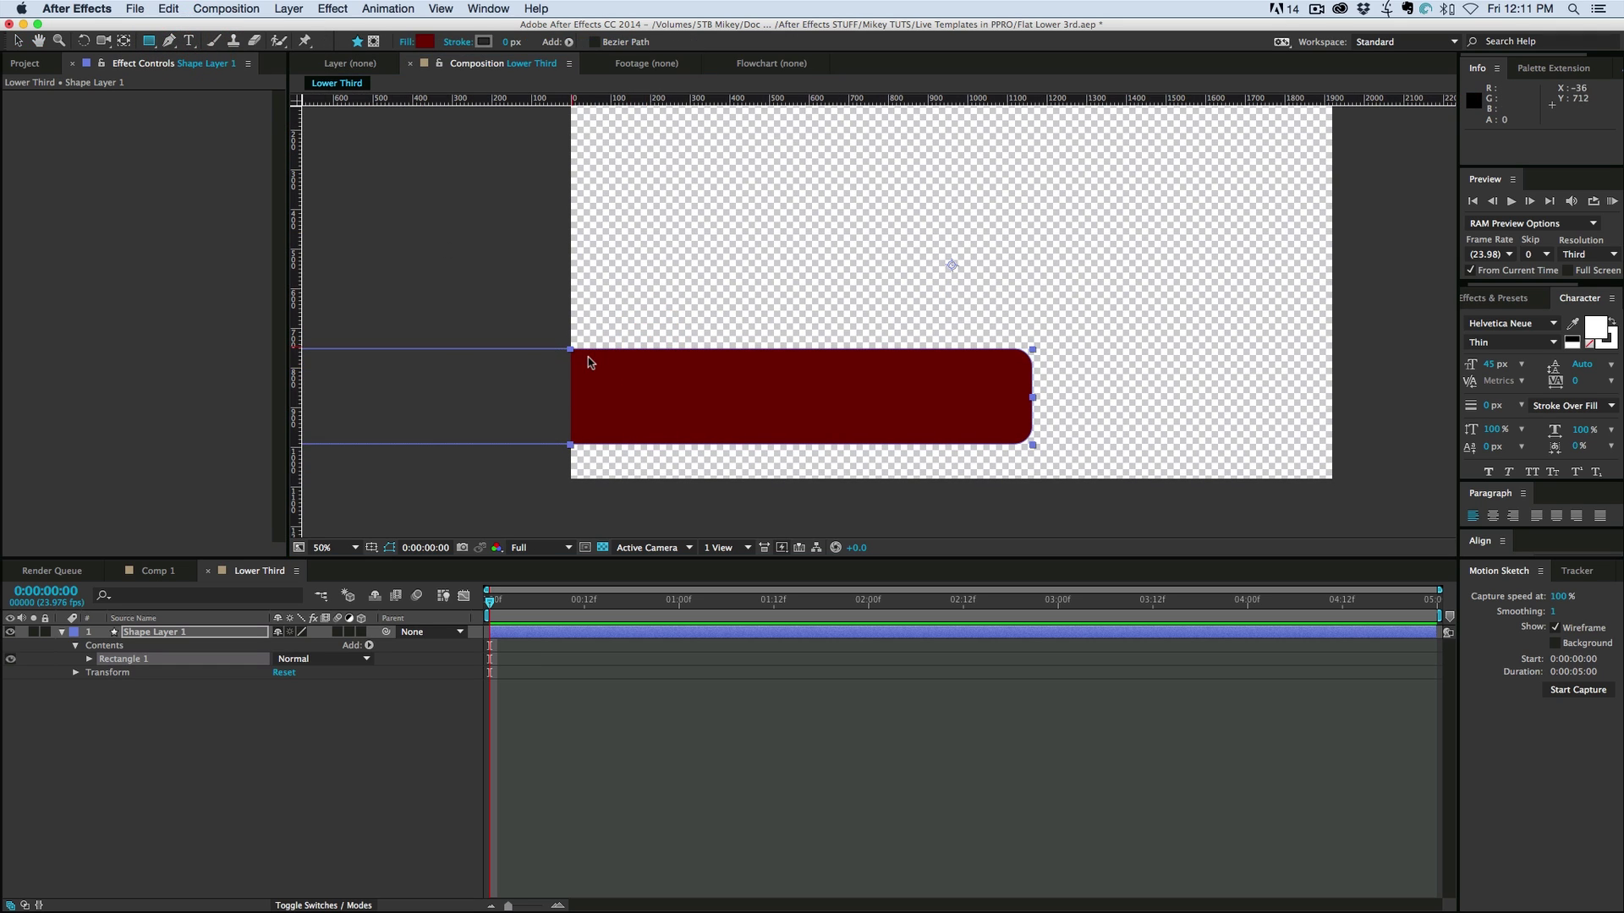
{"action": "left_click", "coordinate": [425, 41]}
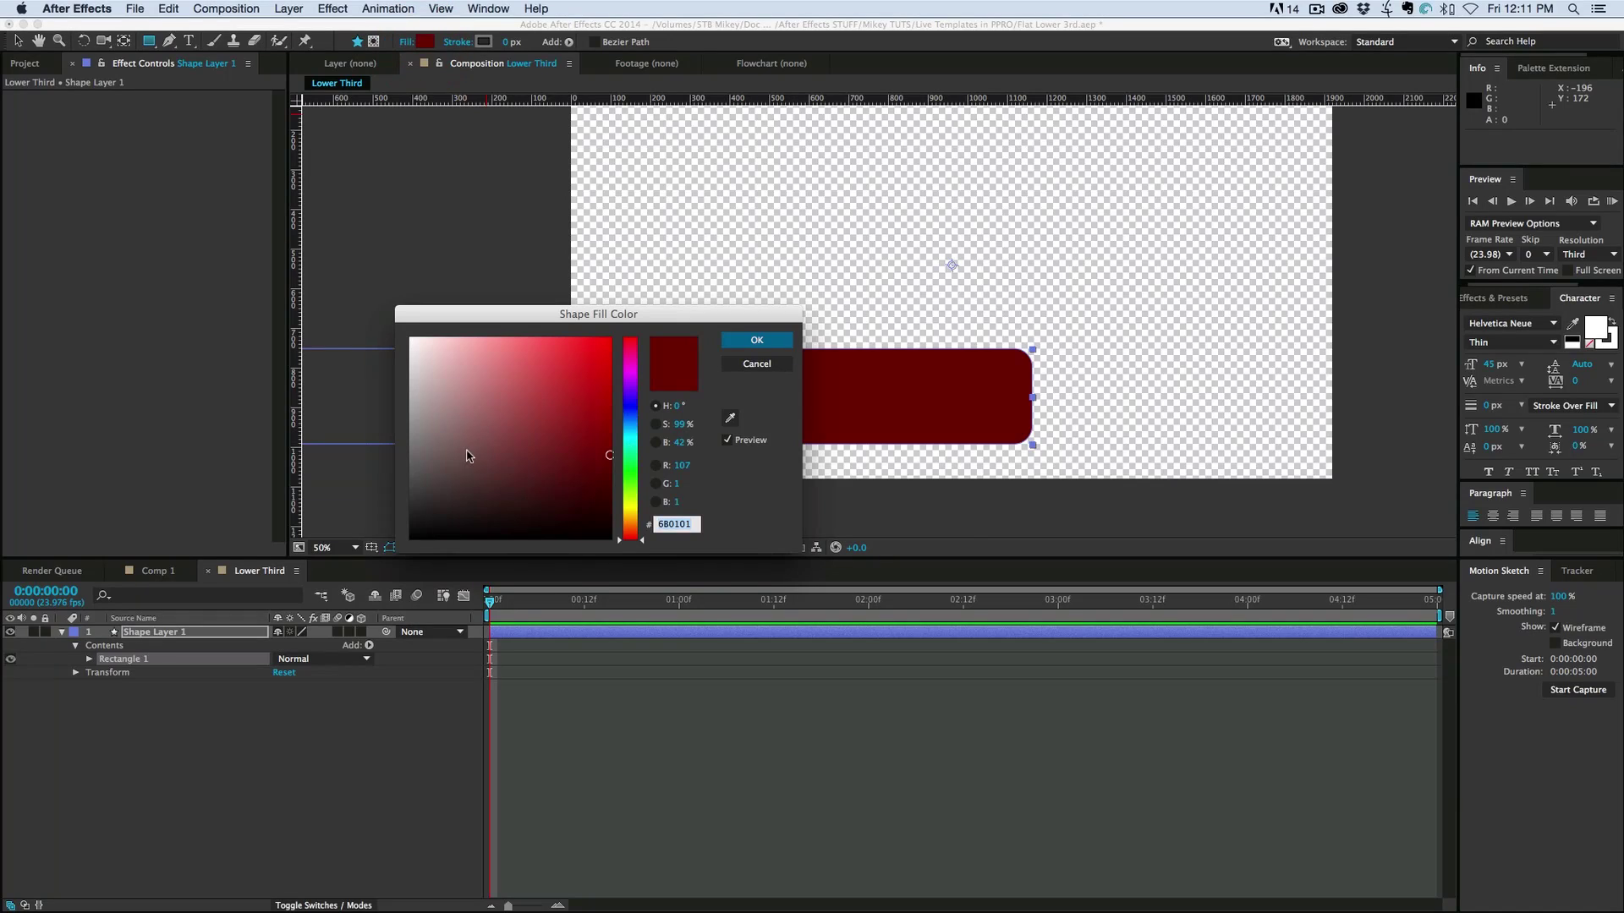
{"action": "left_click_drag", "start_coordinate": [468, 457], "coordinate": [649, 569]}
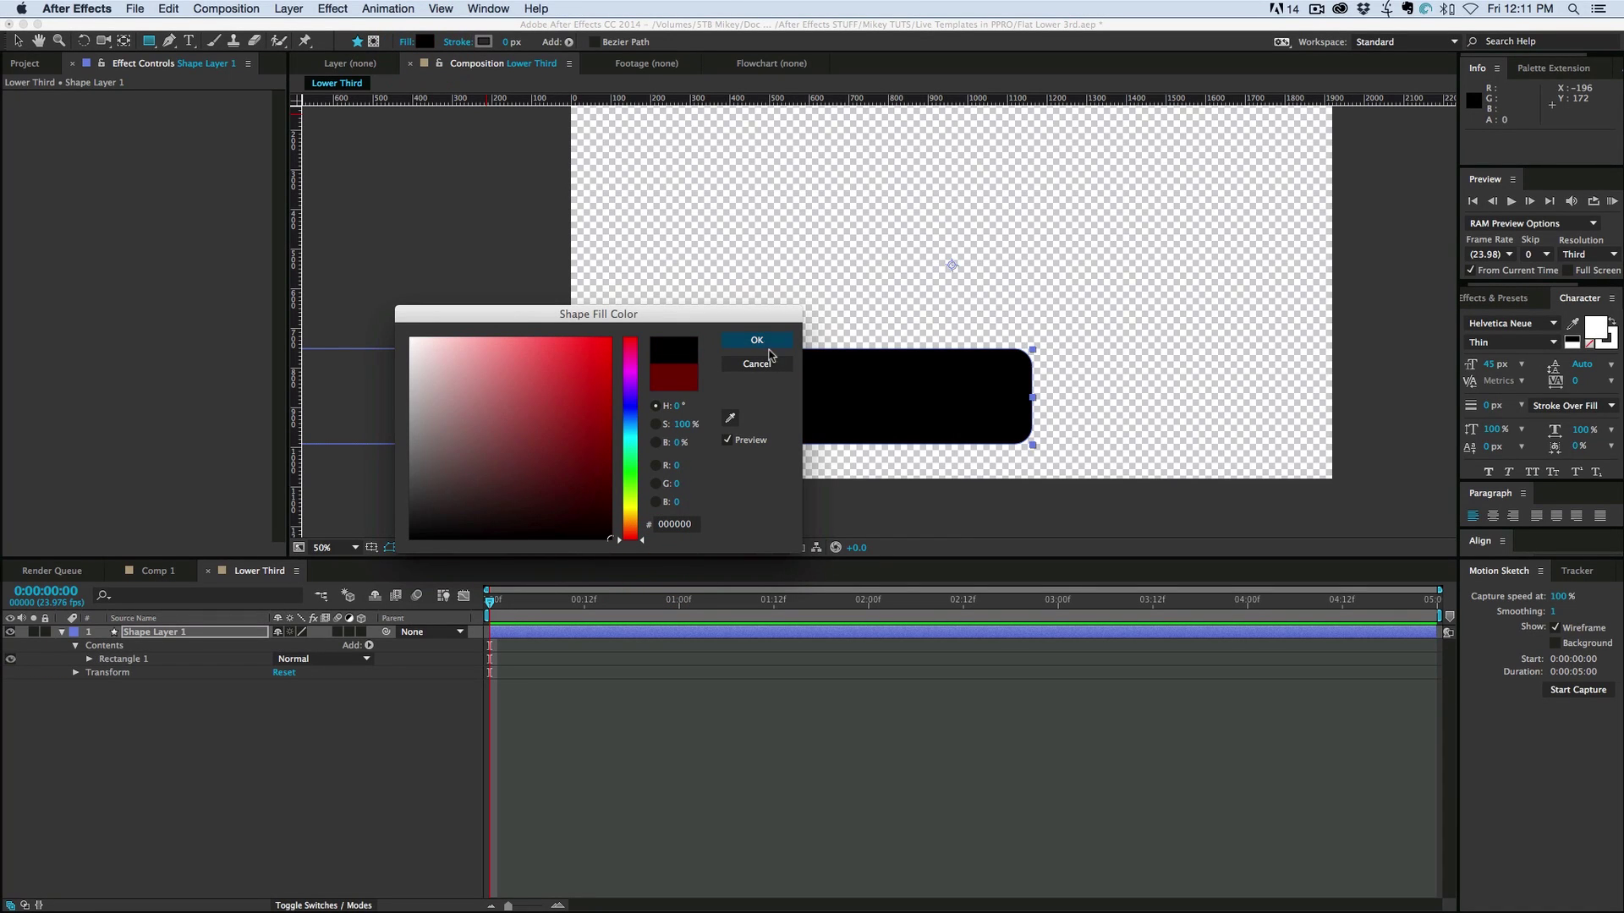
{"action": "left_click", "coordinate": [758, 364]}
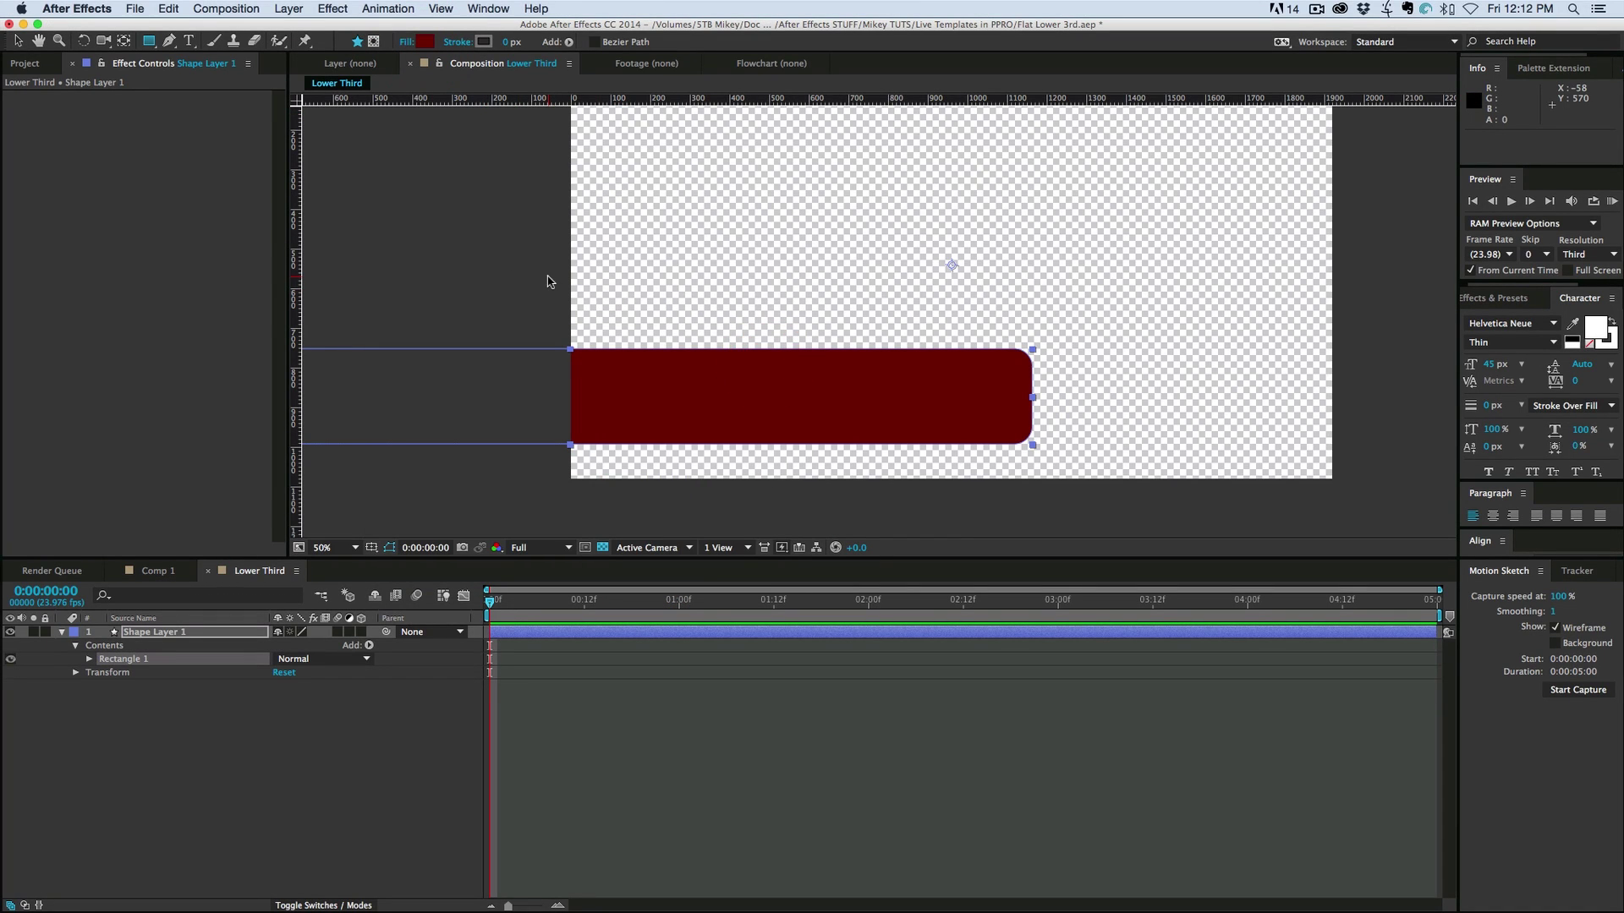
With no layer selected, set the fill colour for new shapes to black
{"action": "left_click", "coordinate": [566, 741]}
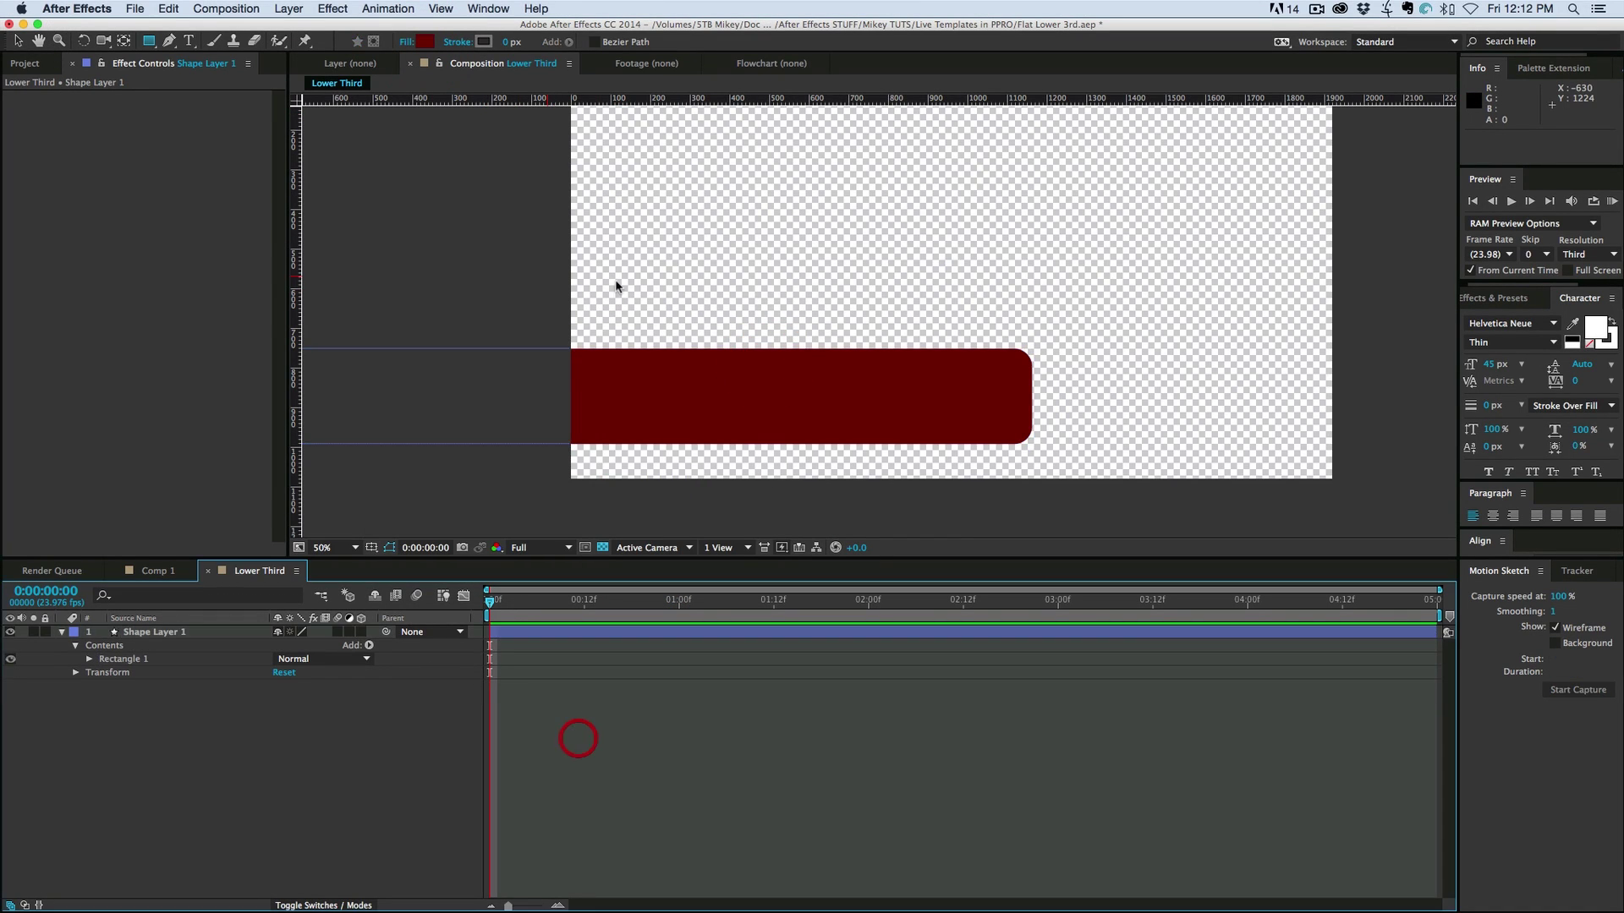
{"action": "left_click", "coordinate": [426, 41]}
{"action": "left_click_drag", "start_coordinate": [596, 475], "coordinate": [614, 546]}
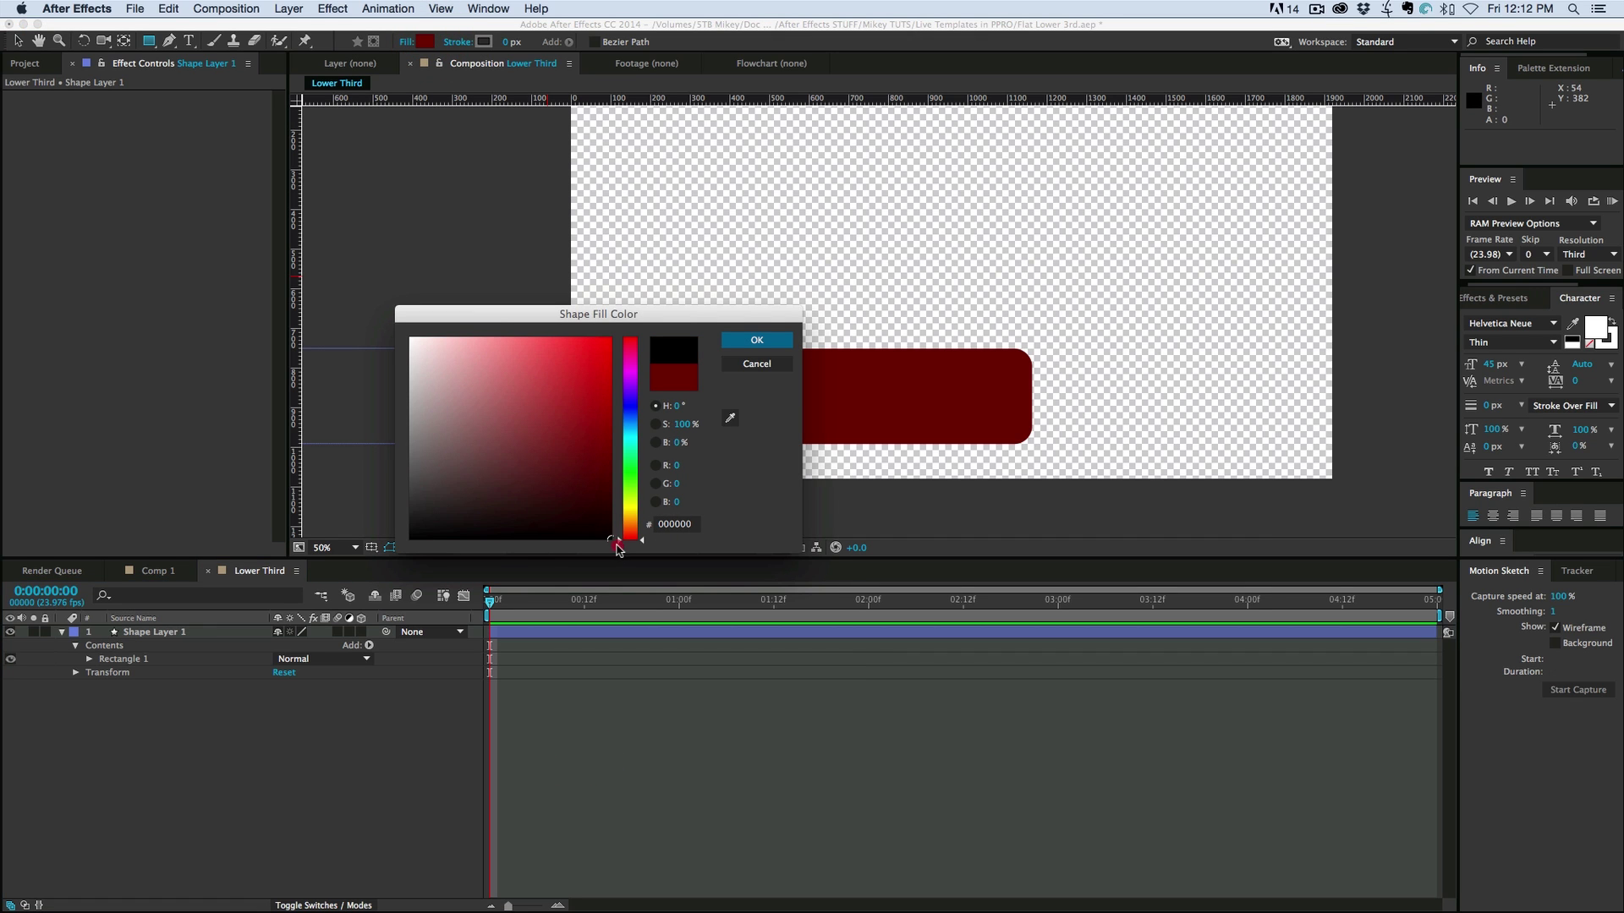
{"action": "left_click", "coordinate": [754, 341]}
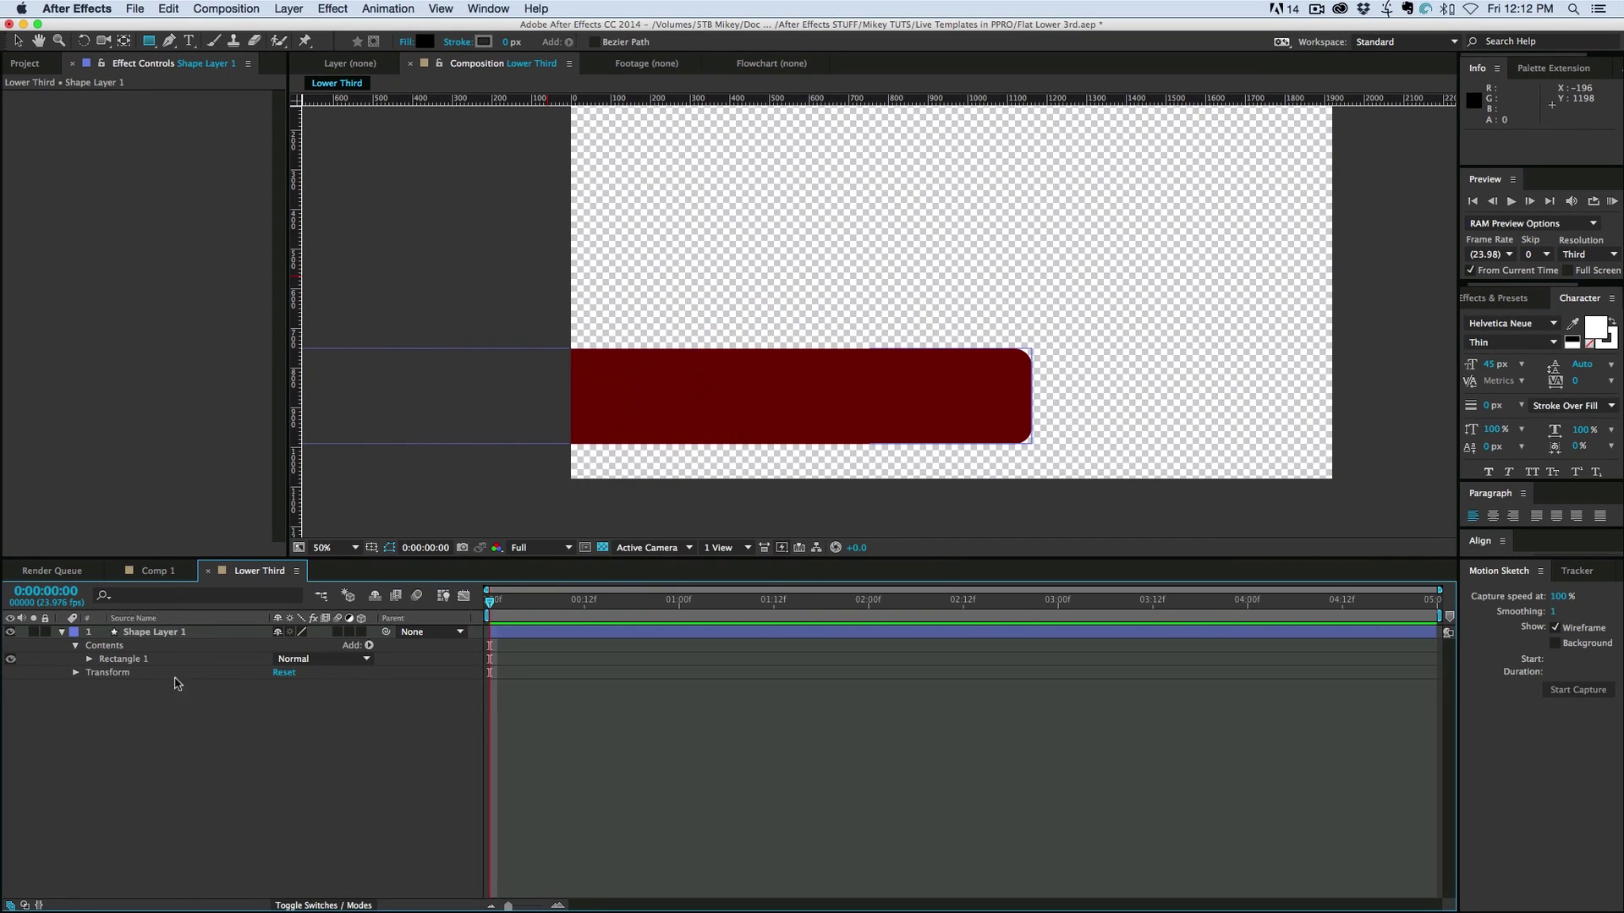
Rename the red bar's shape layer to 'Bar'
{"action": "double_click", "coordinate": [172, 639]}
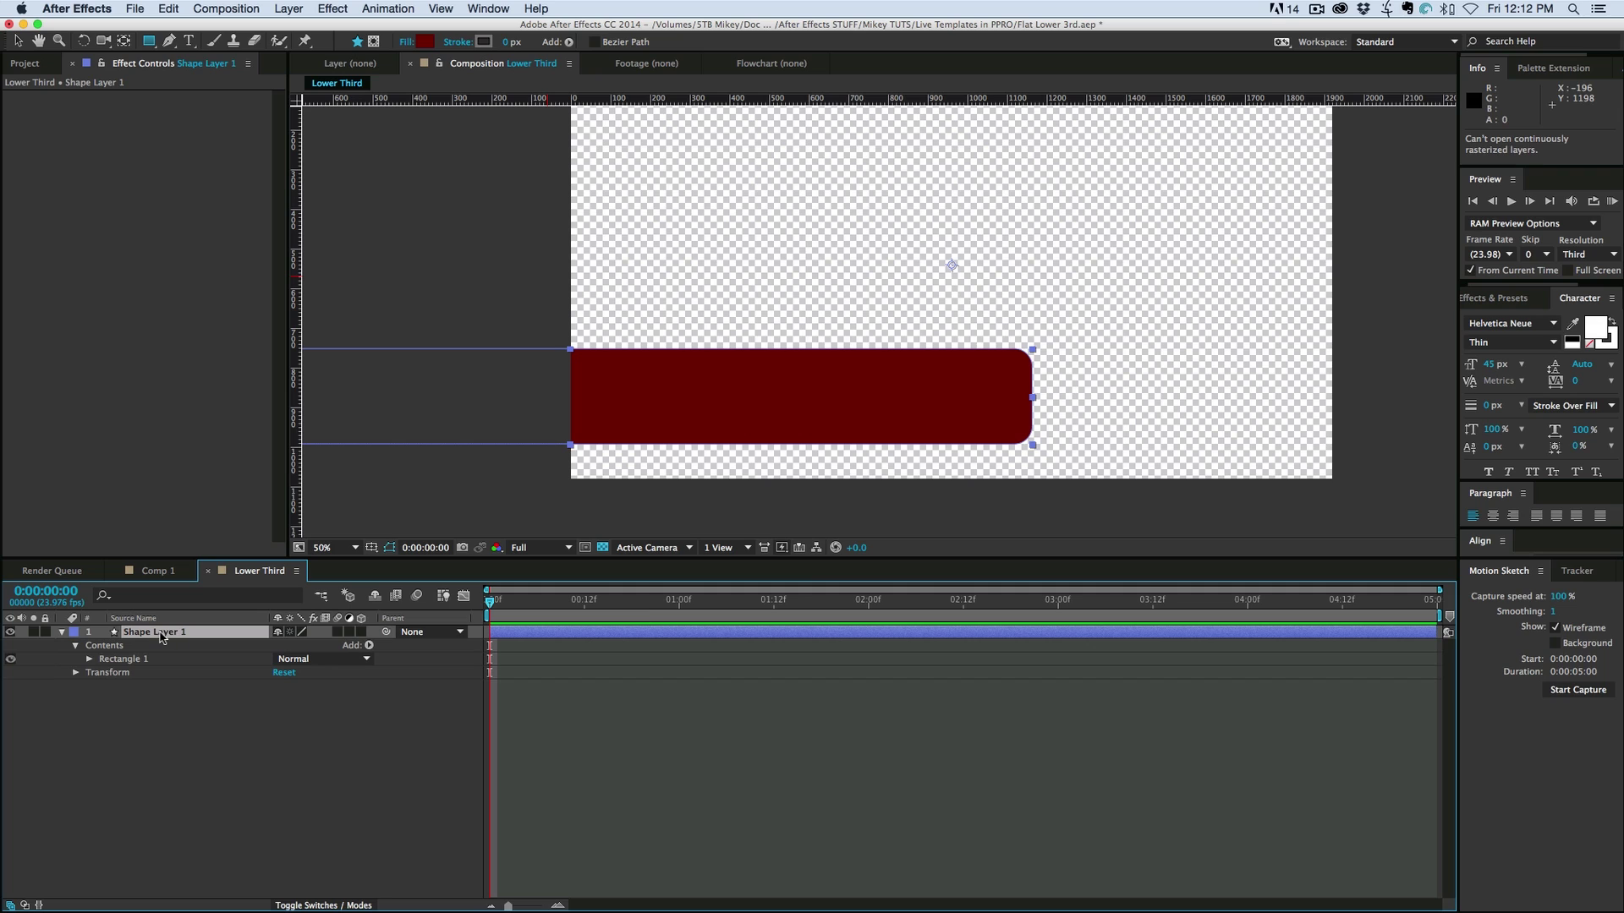
{"action": "key", "text": "Return"}
{"action": "type", "text": "Ba"}
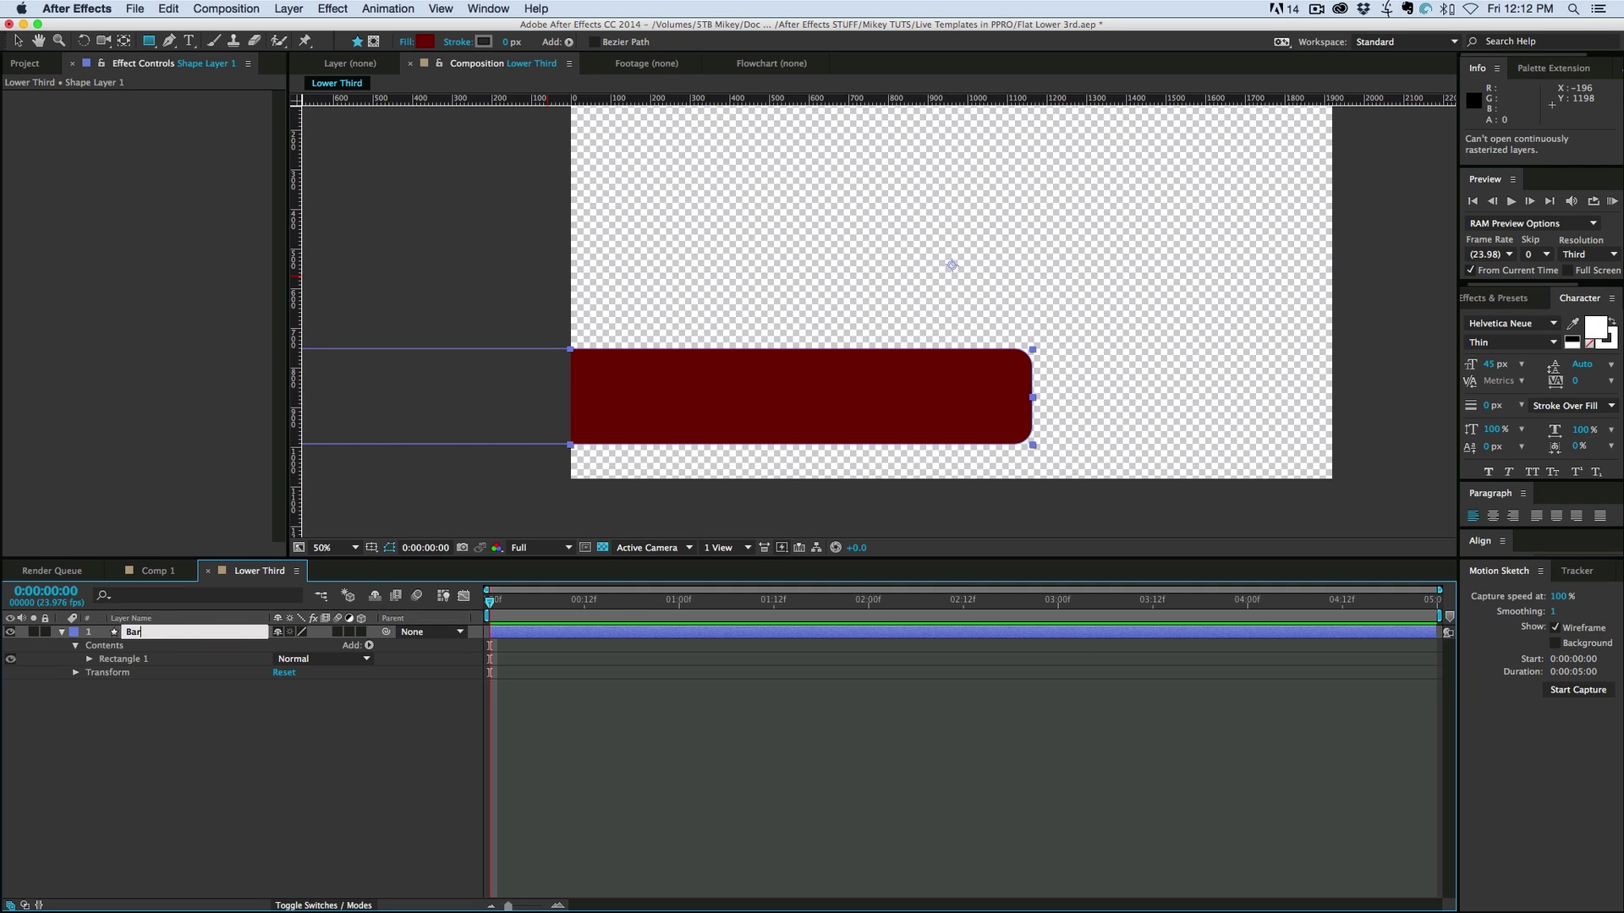
{"action": "type", "text": "r"}
{"action": "left_click", "coordinate": [456, 791]}
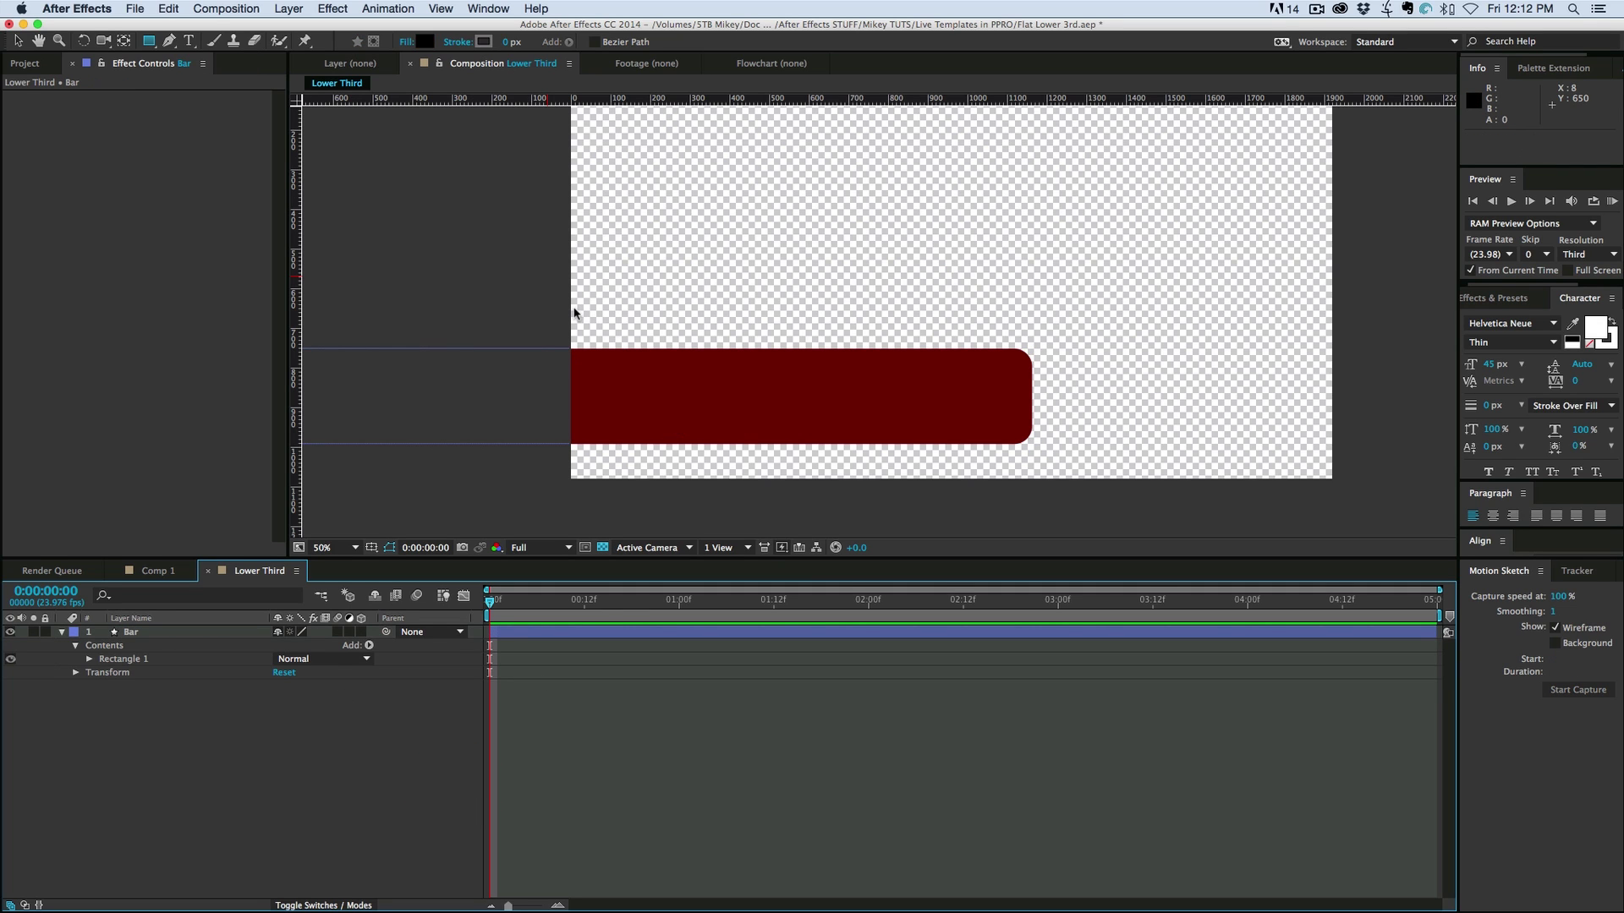
Zoom to 100% and draw a black rectangle at the bar's left end, 40 px wide
{"action": "key", "text": "z"}
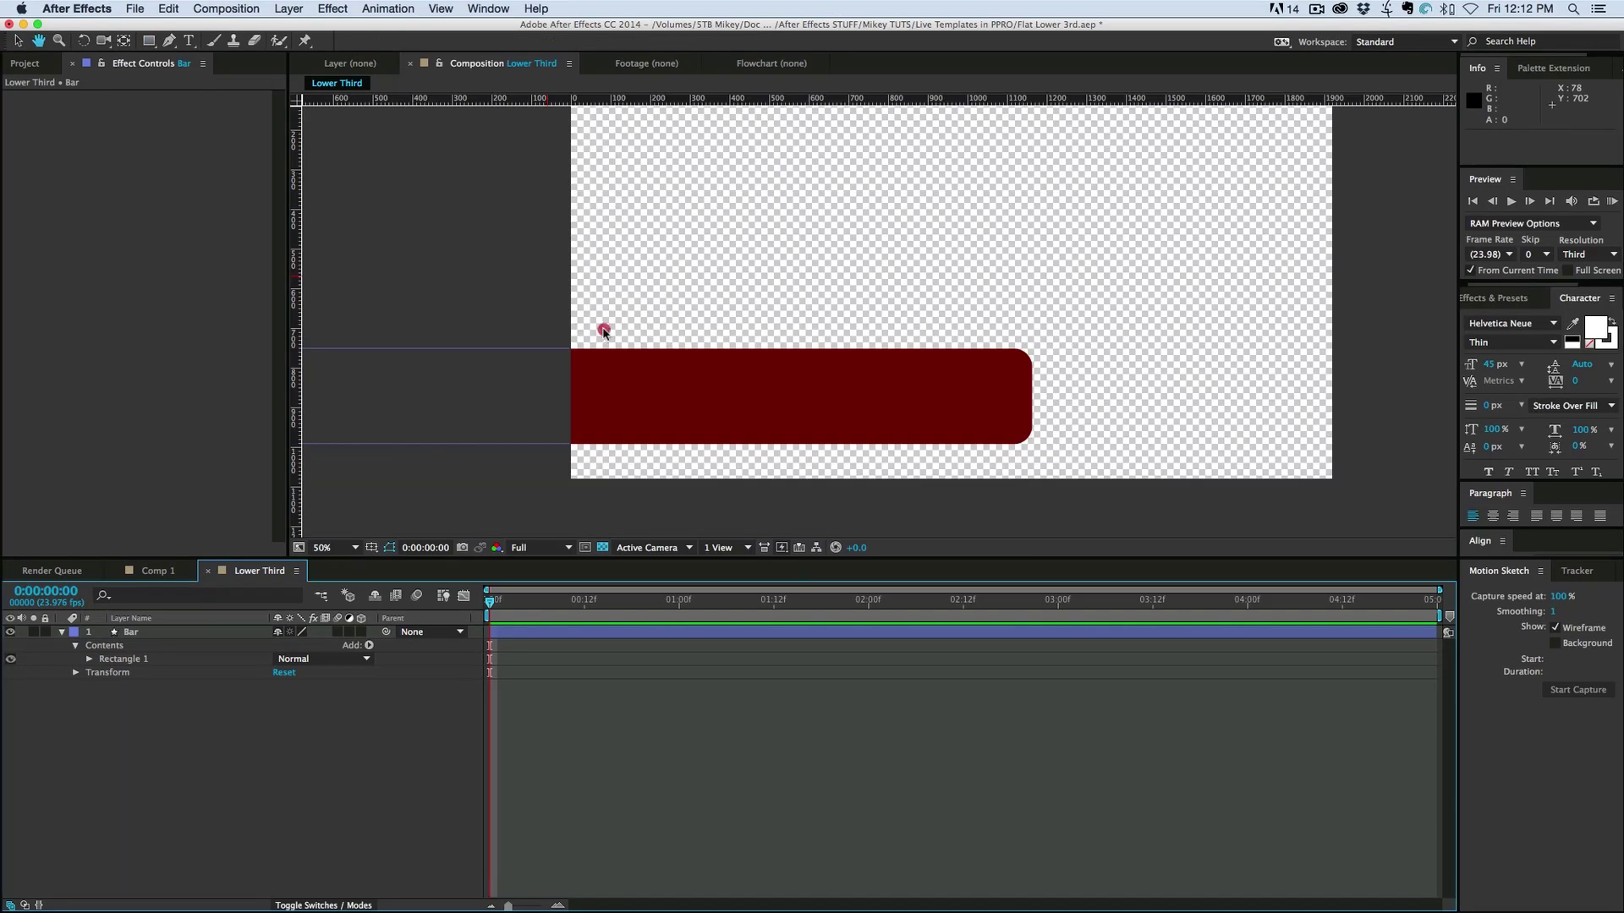
{"action": "left_click", "coordinate": [646, 305]}
{"action": "left_click_drag", "start_coordinate": [579, 290], "coordinate": [814, 254]}
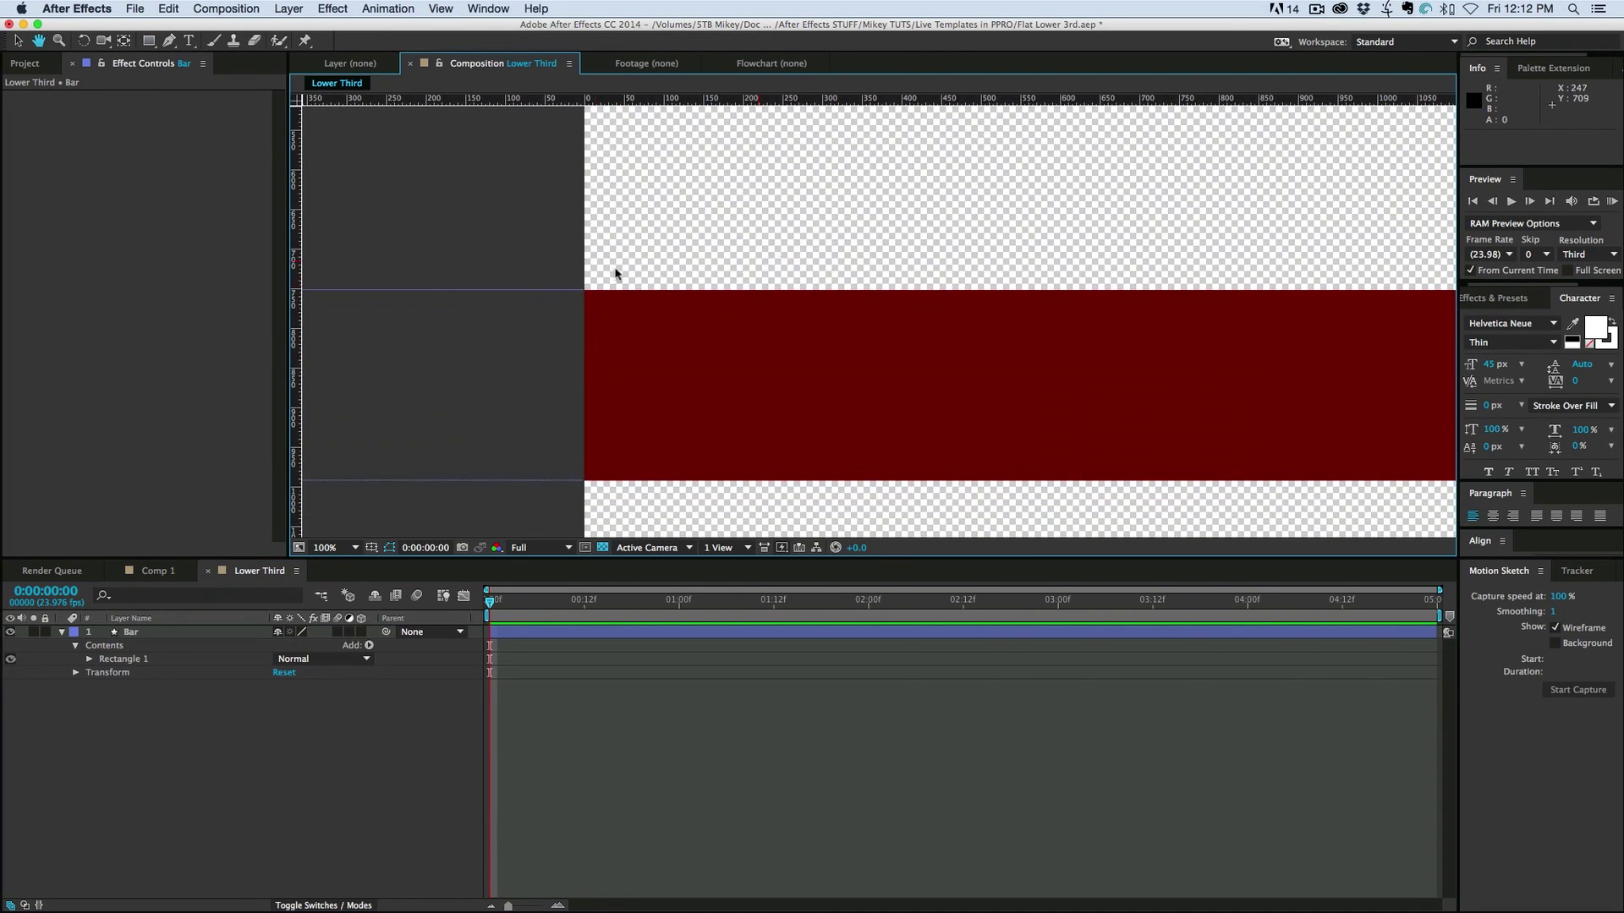
{"action": "left_click_drag", "start_coordinate": [582, 248], "coordinate": [636, 522]}
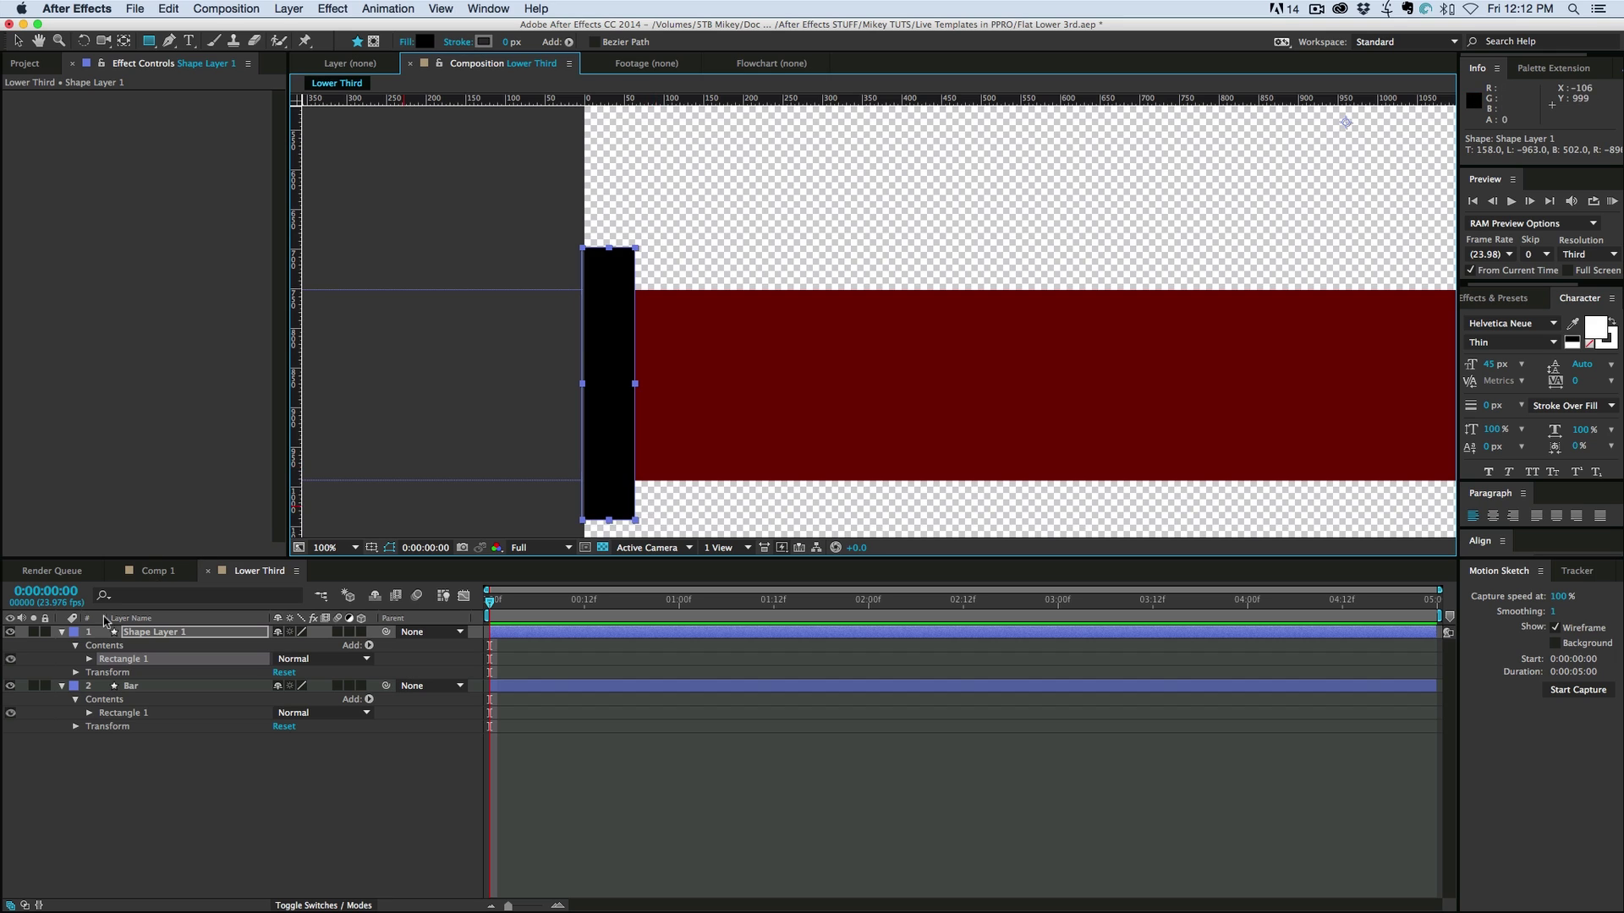
{"action": "left_click", "coordinate": [89, 659]}
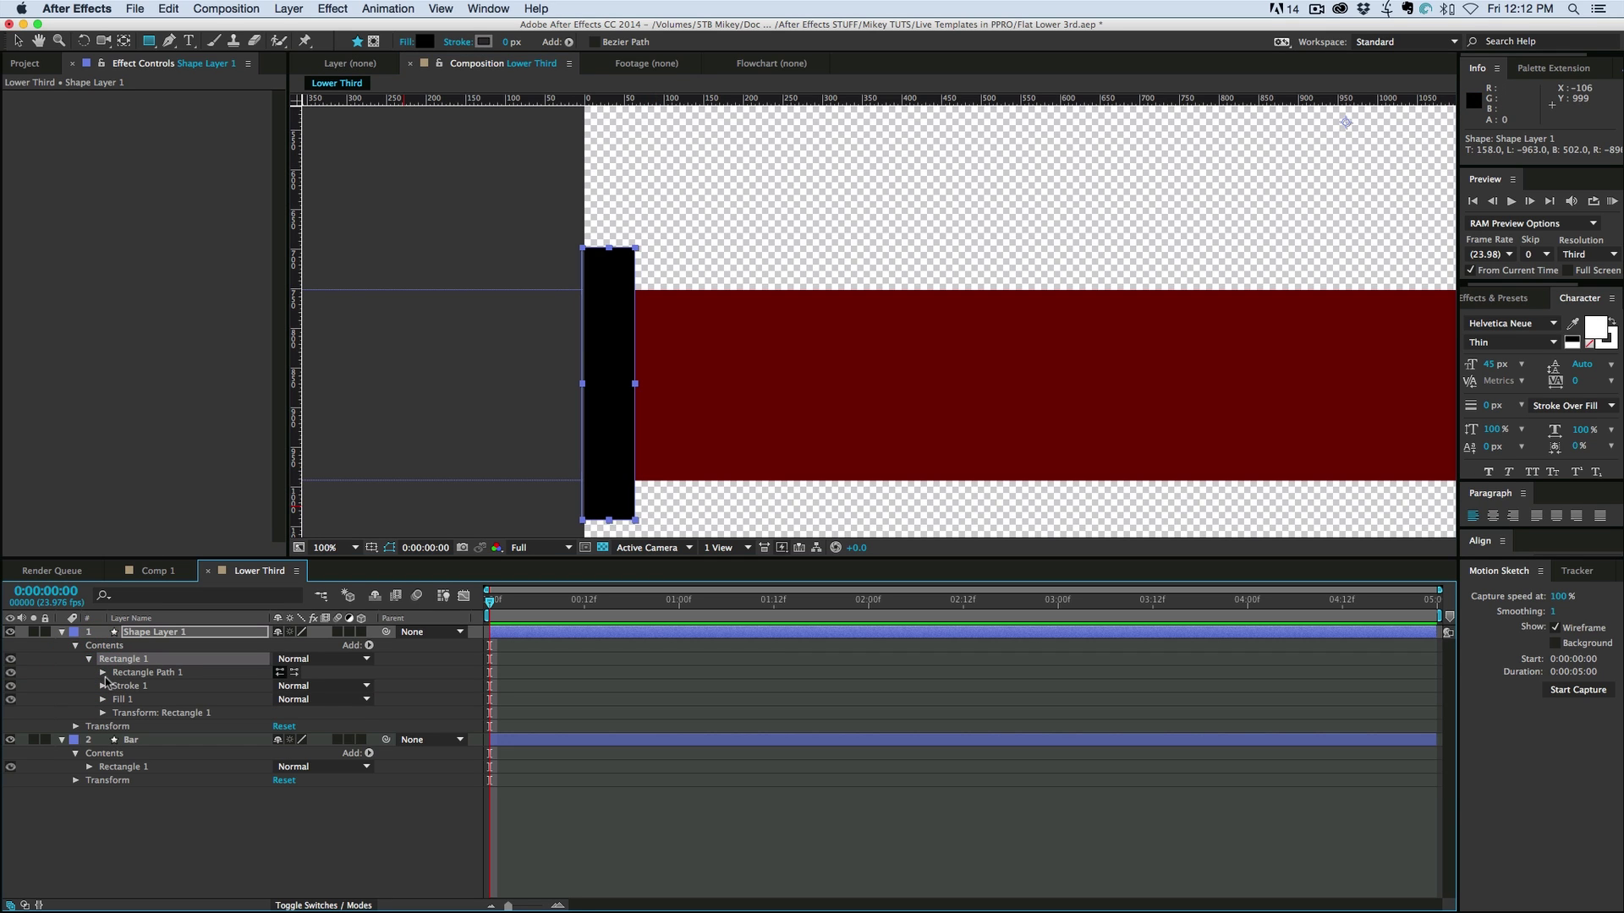
{"action": "left_click", "coordinate": [102, 673]}
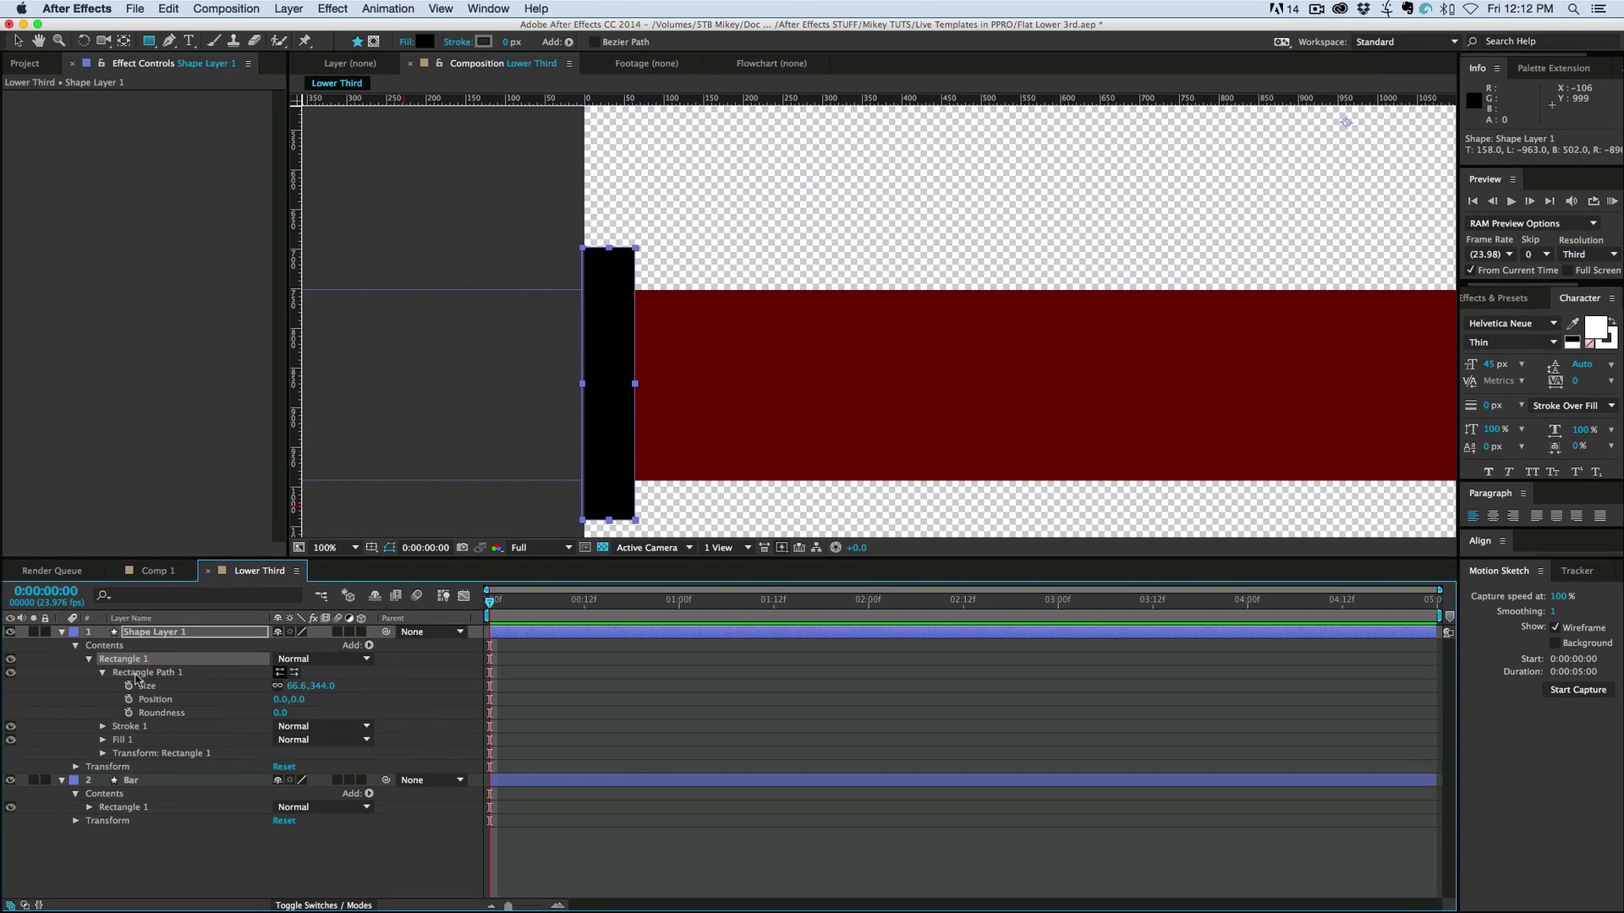
{"action": "left_click", "coordinate": [297, 686]}
{"action": "type", "text": "40"}
{"action": "key", "text": "Return"}
Duplicate the 40 px strip twice and place the copies side by side to its right
{"action": "key", "text": "v"}
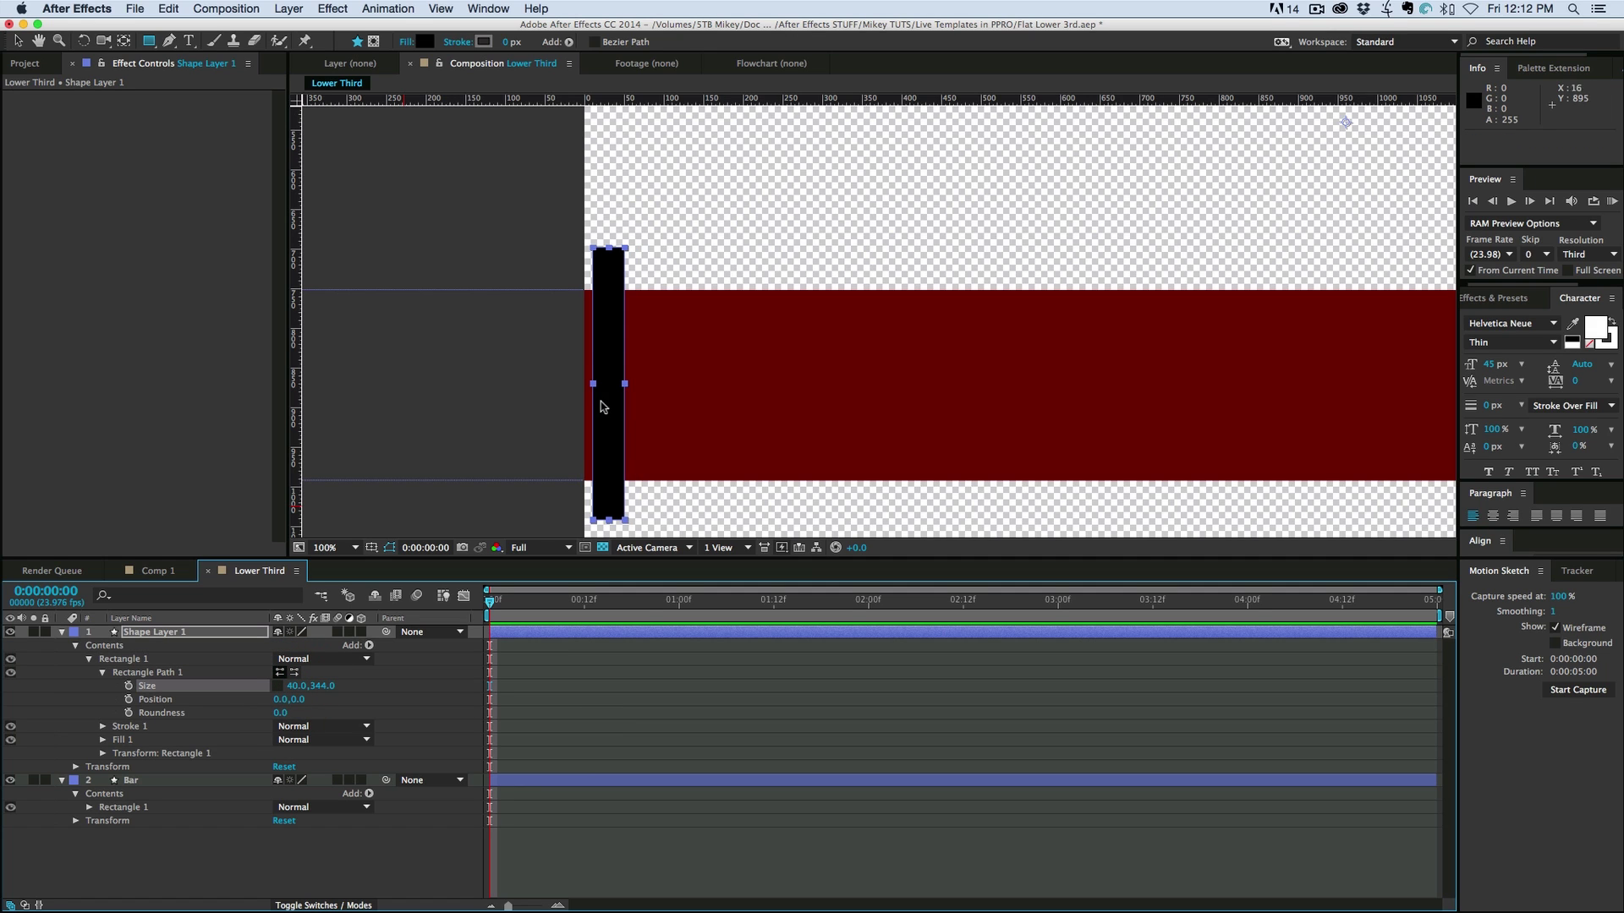
{"action": "double_click", "coordinate": [603, 369]}
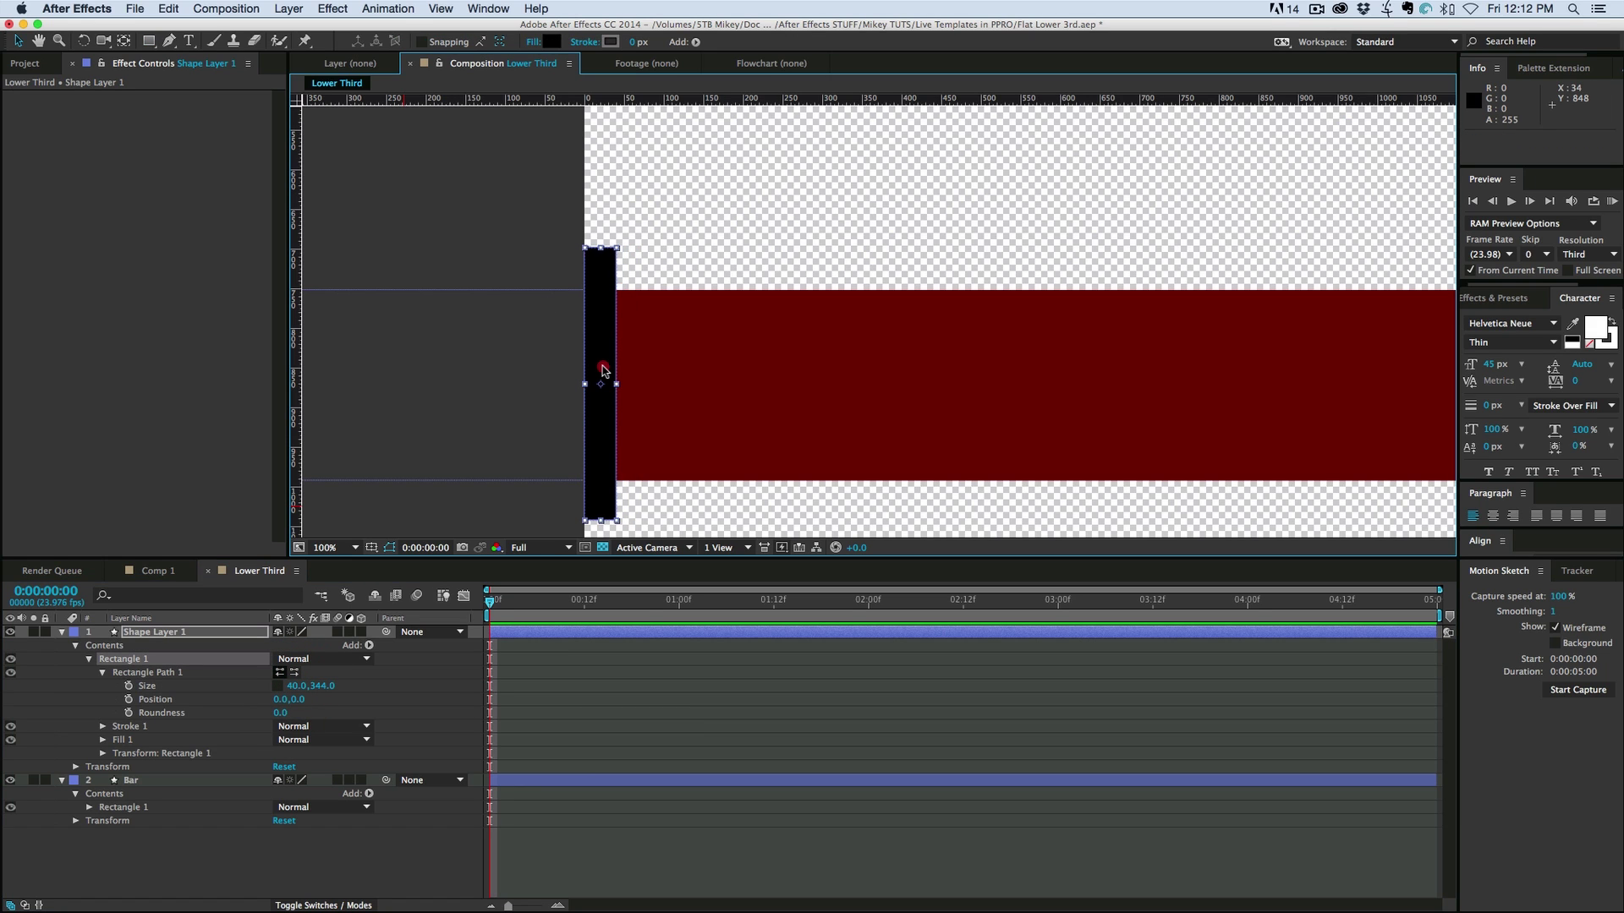
{"action": "left_click", "coordinate": [89, 662]}
{"action": "left_click", "coordinate": [120, 659]}
{"action": "key", "text": "ctrl+d"}
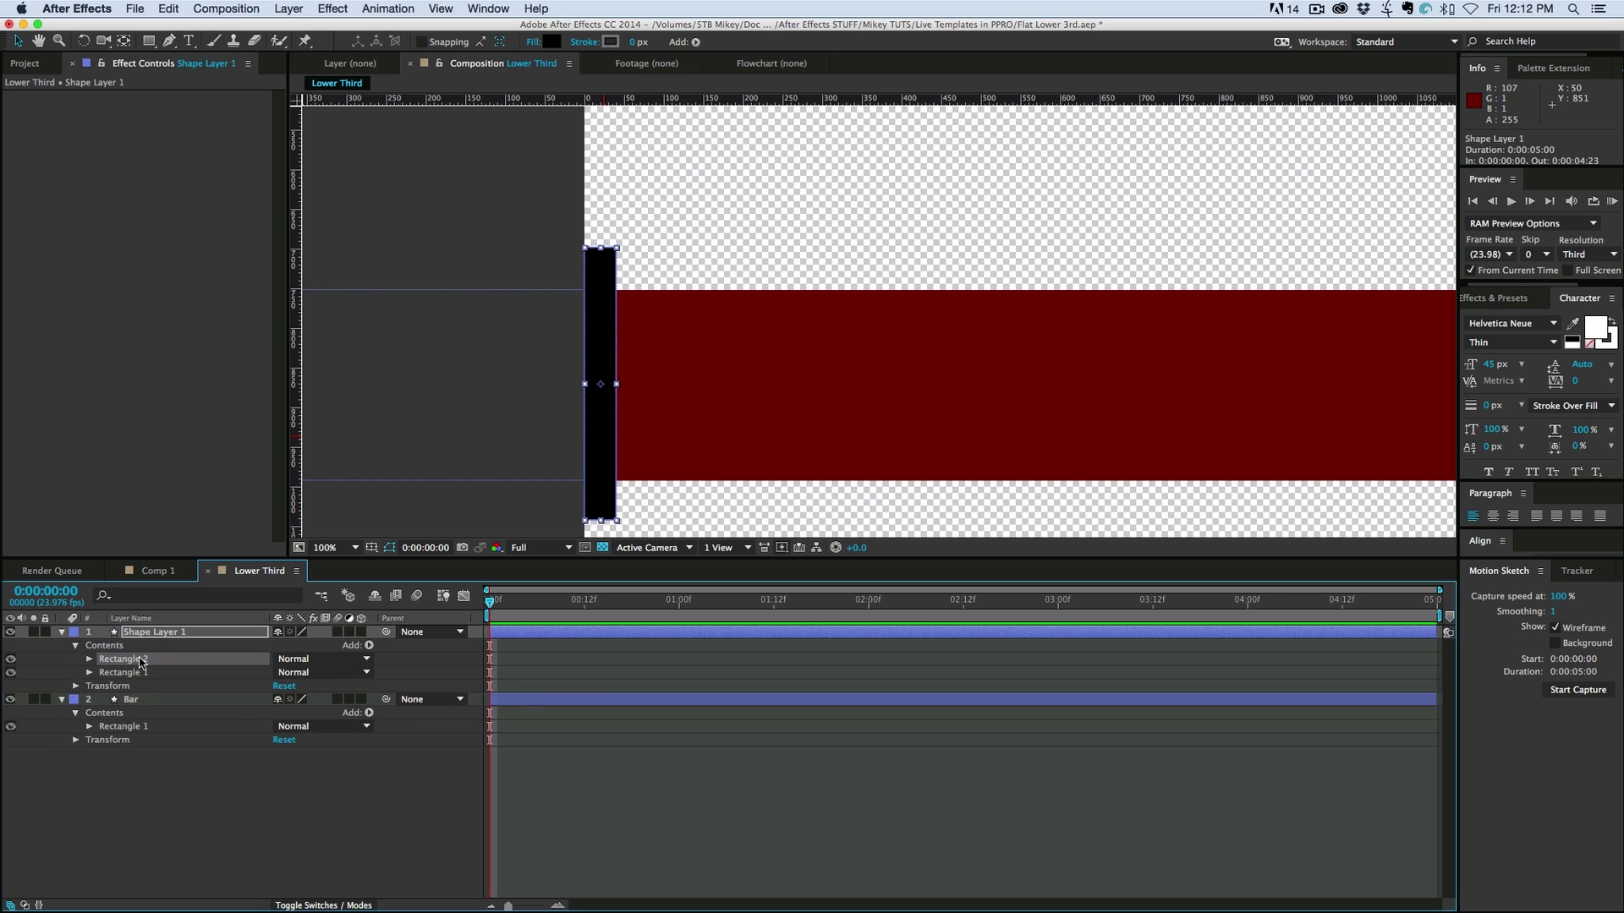
{"action": "key", "text": "ctrl+d"}
{"action": "left_click", "coordinate": [122, 672]}
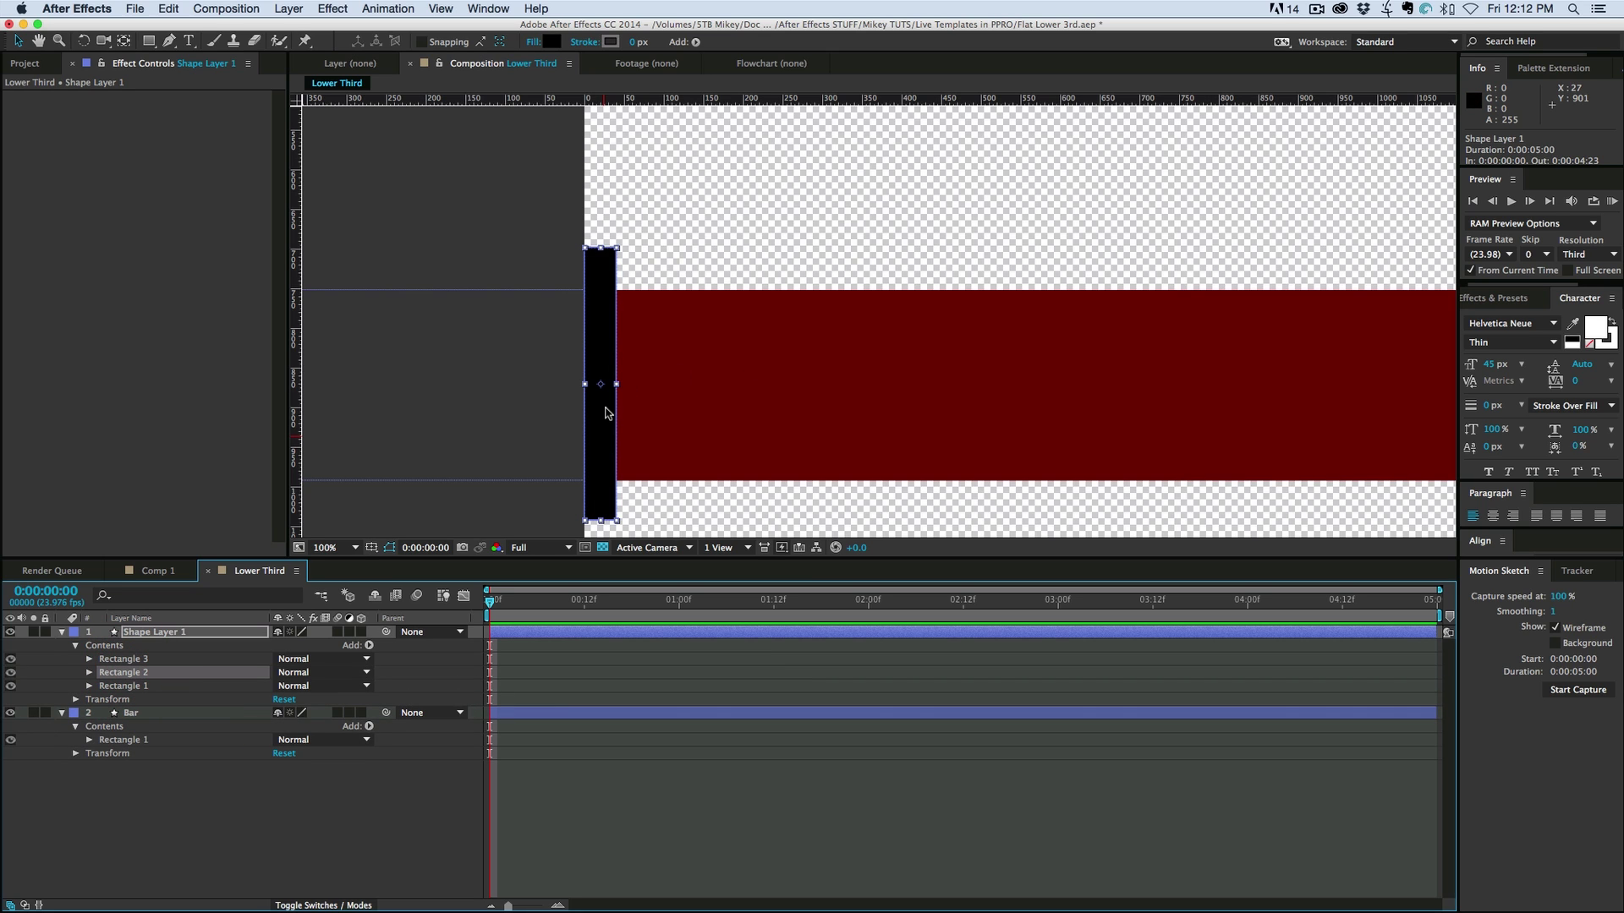
{"action": "left_click_drag", "start_coordinate": [615, 404], "coordinate": [643, 408]}
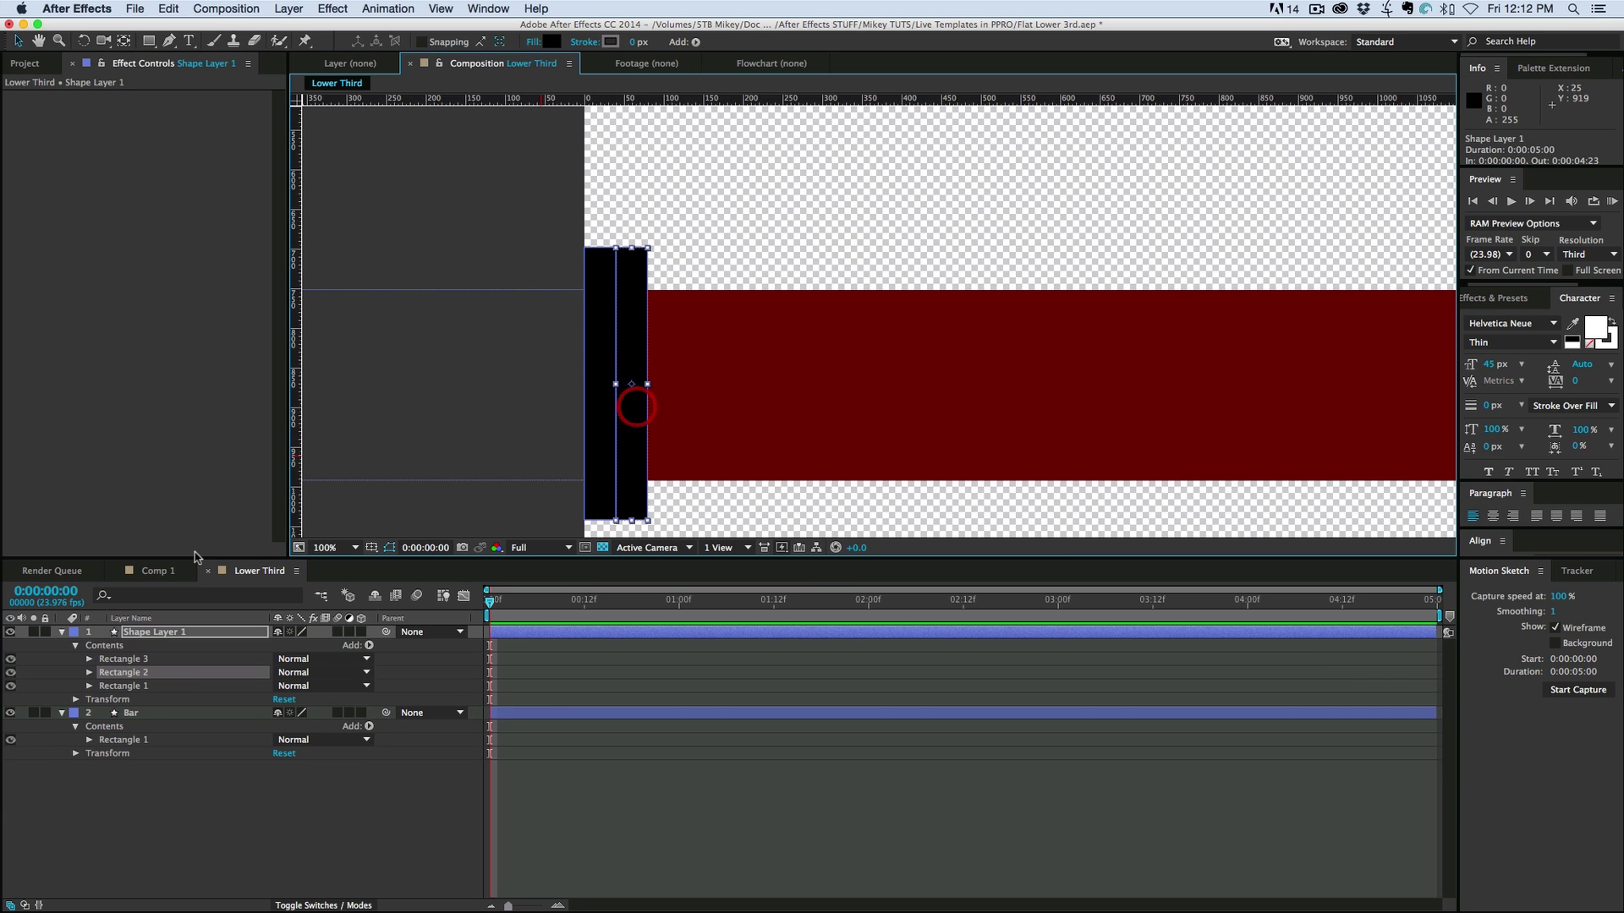
{"action": "left_click", "coordinate": [135, 659]}
{"action": "left_click_drag", "start_coordinate": [607, 445], "coordinate": [665, 441]}
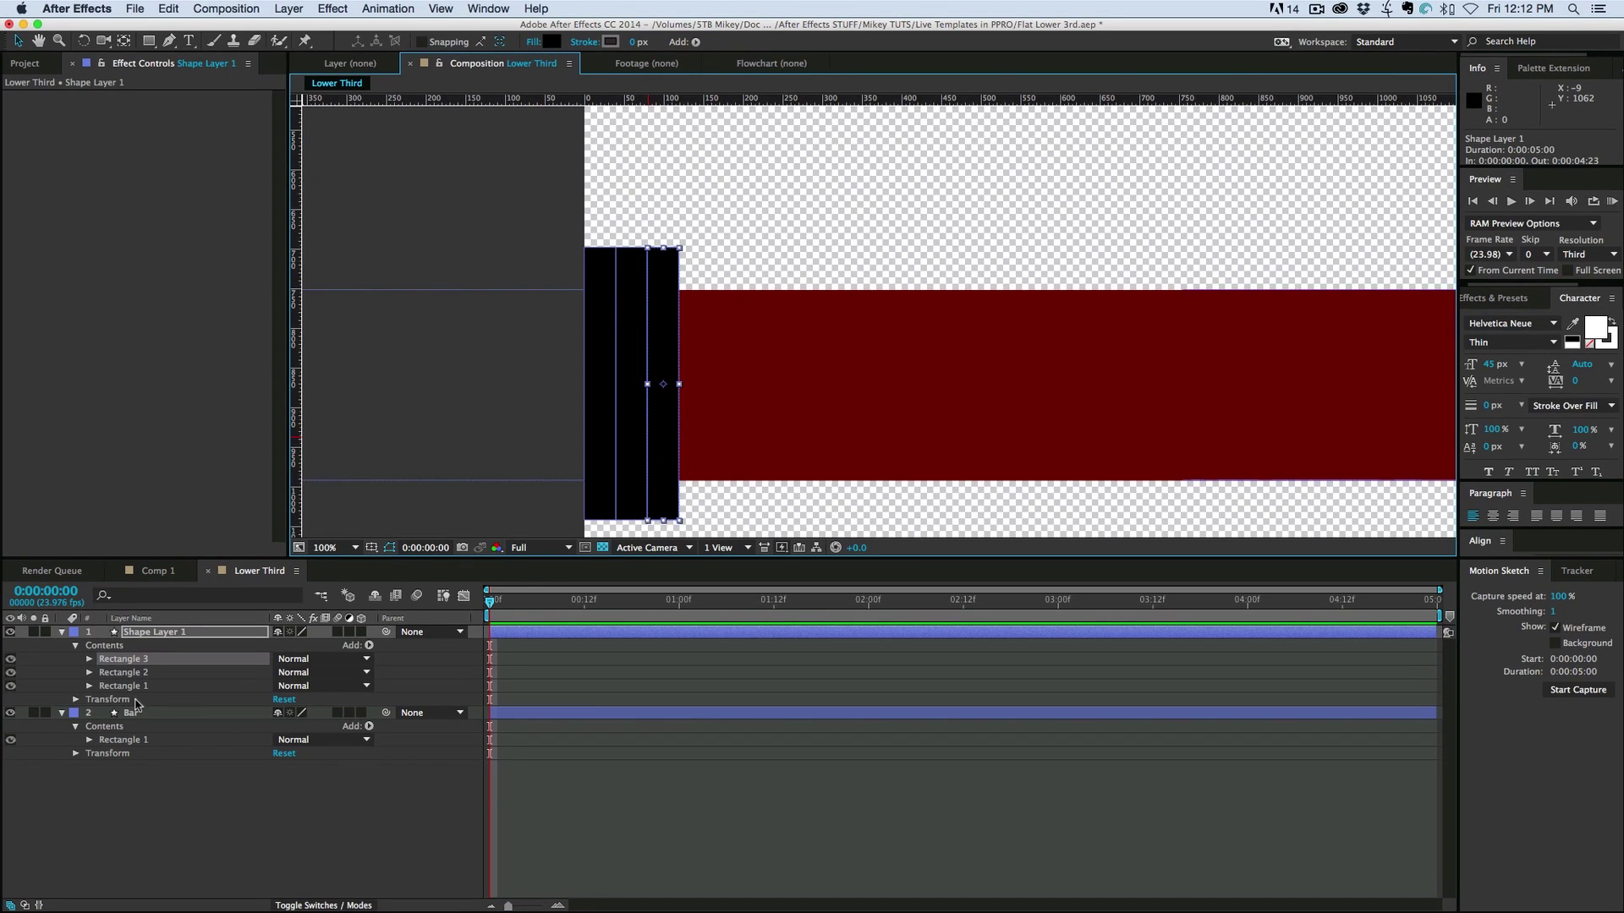
{"action": "left_click", "coordinate": [89, 686]}
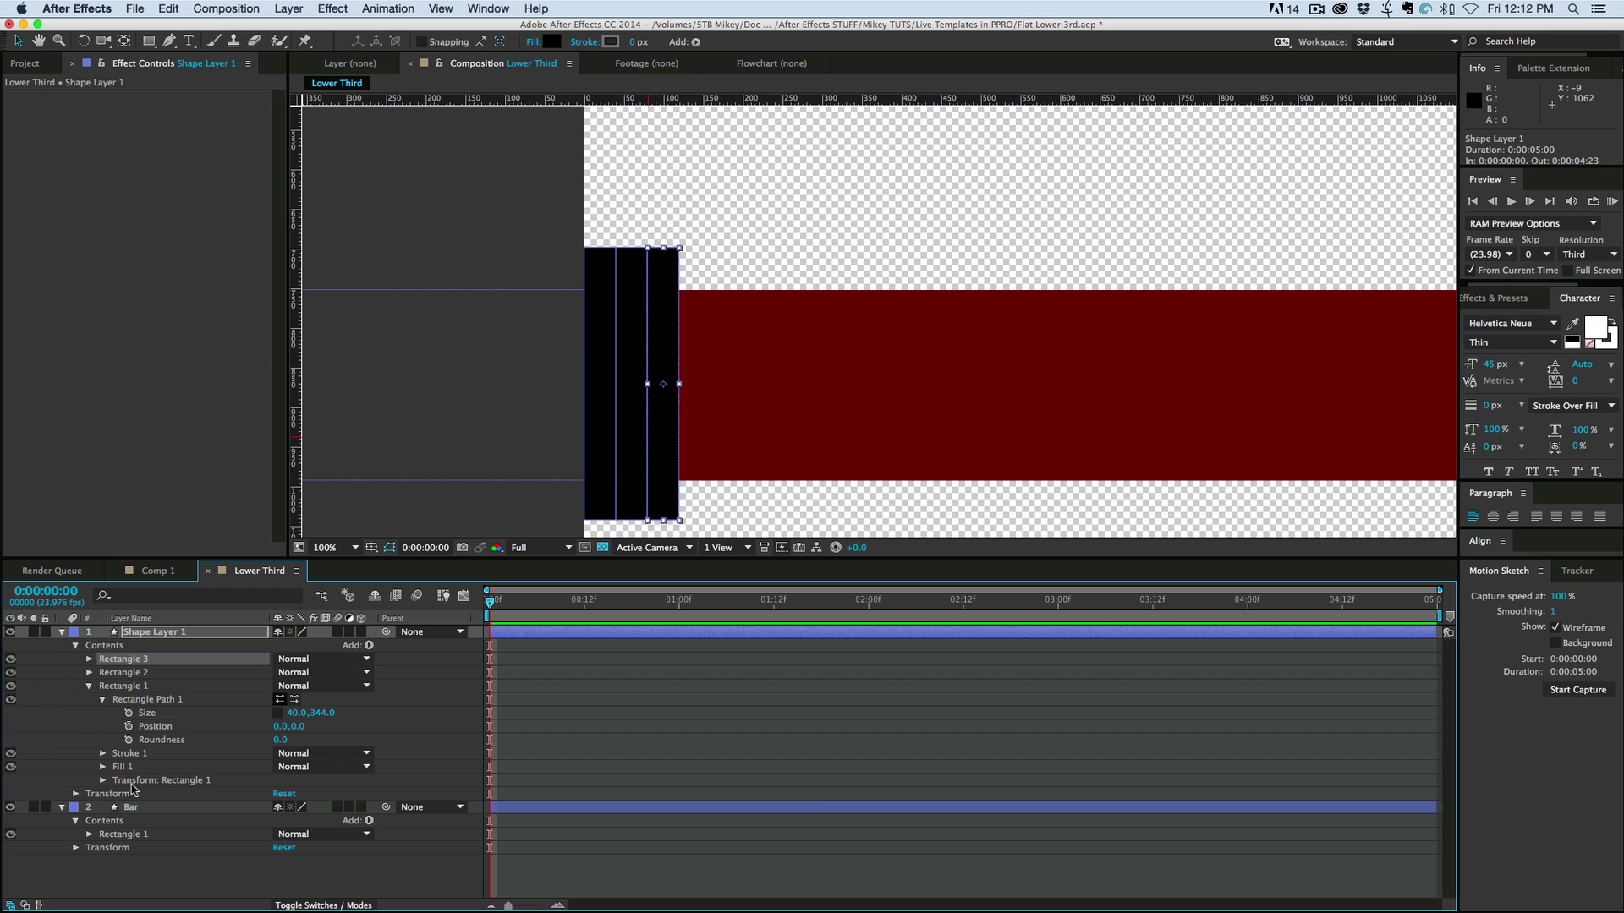
Set Rectangle 1's opacity to 80% and Rectangle 2's opacity to 60%
{"action": "left_click", "coordinate": [102, 781]}
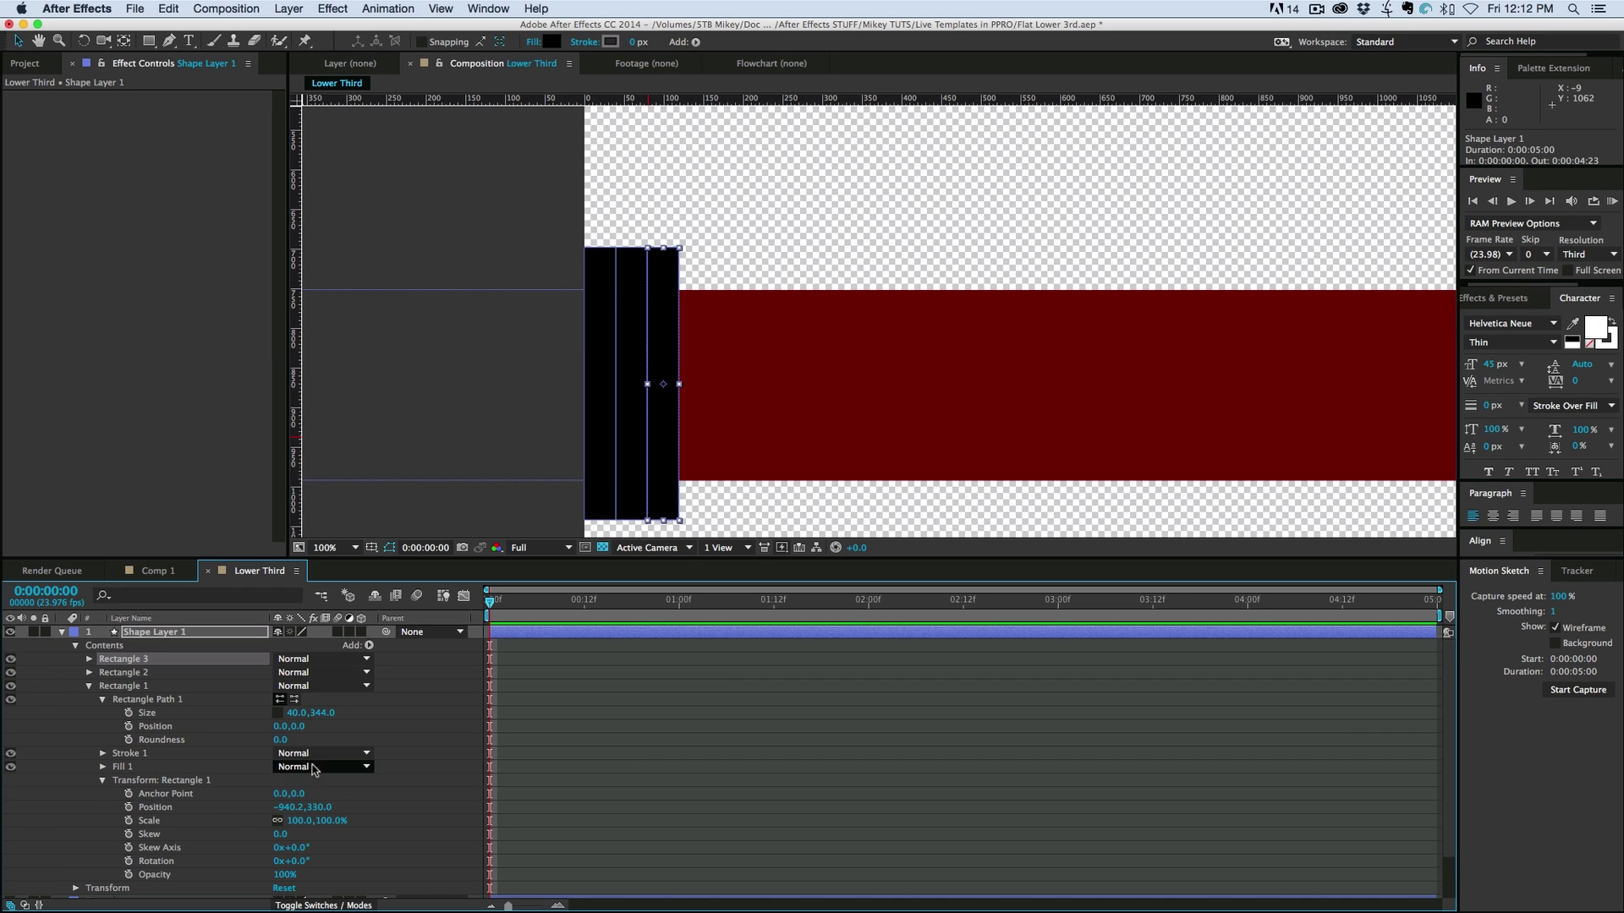
{"action": "left_click", "coordinate": [286, 876]}
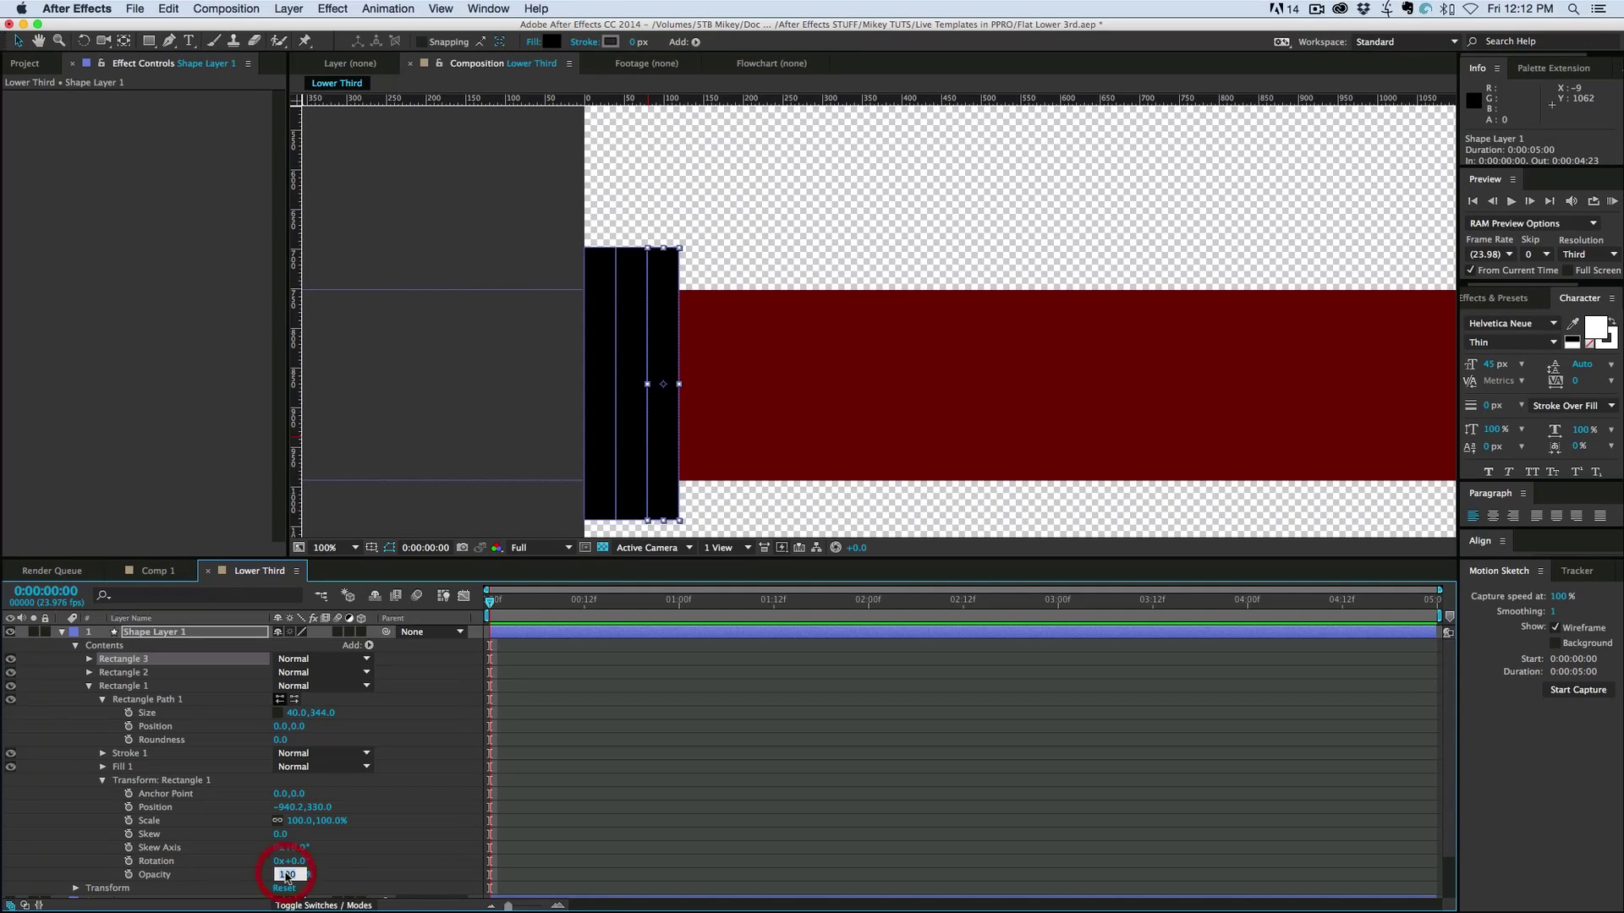
{"action": "key", "text": "Return"}
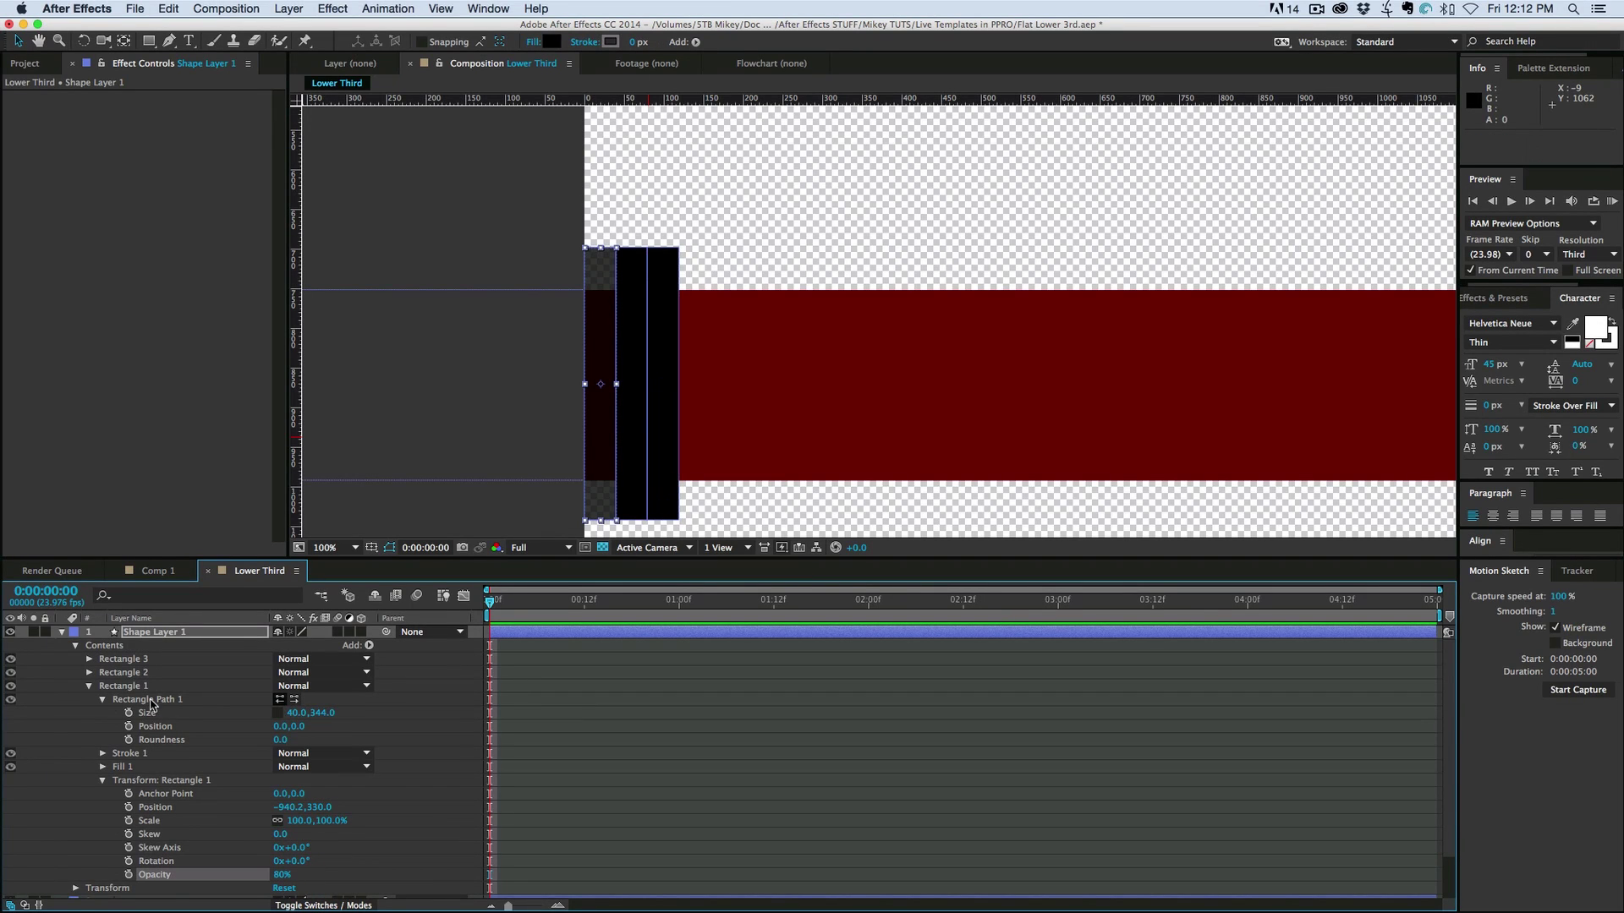
{"action": "left_click", "coordinate": [89, 686]}
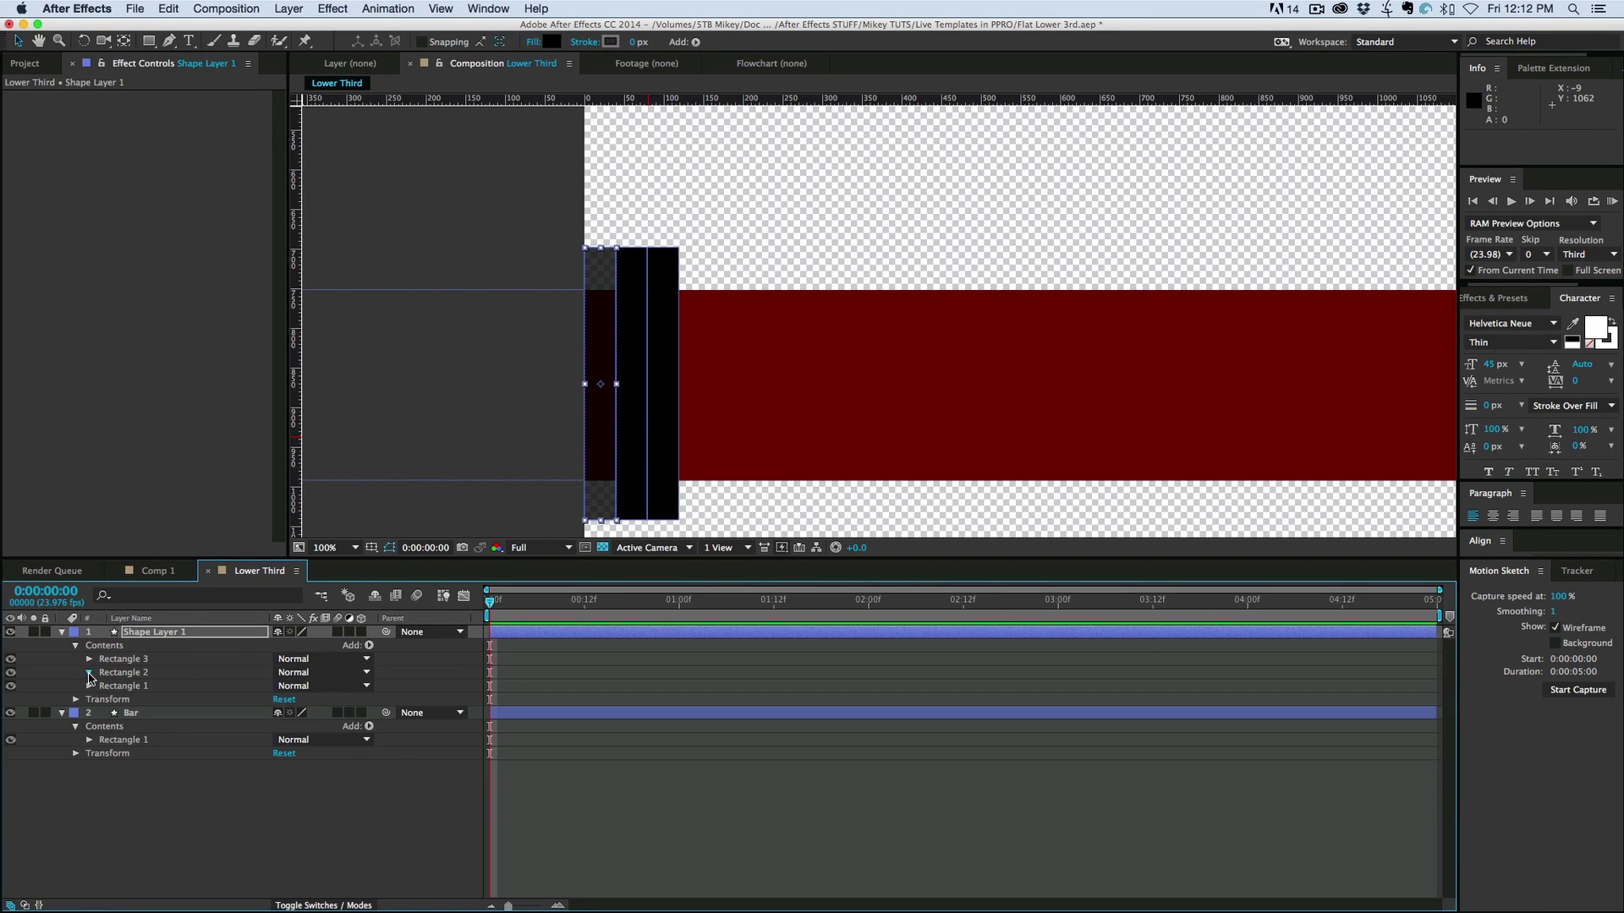
{"action": "left_click", "coordinate": [89, 672]}
{"action": "left_click", "coordinate": [101, 727]}
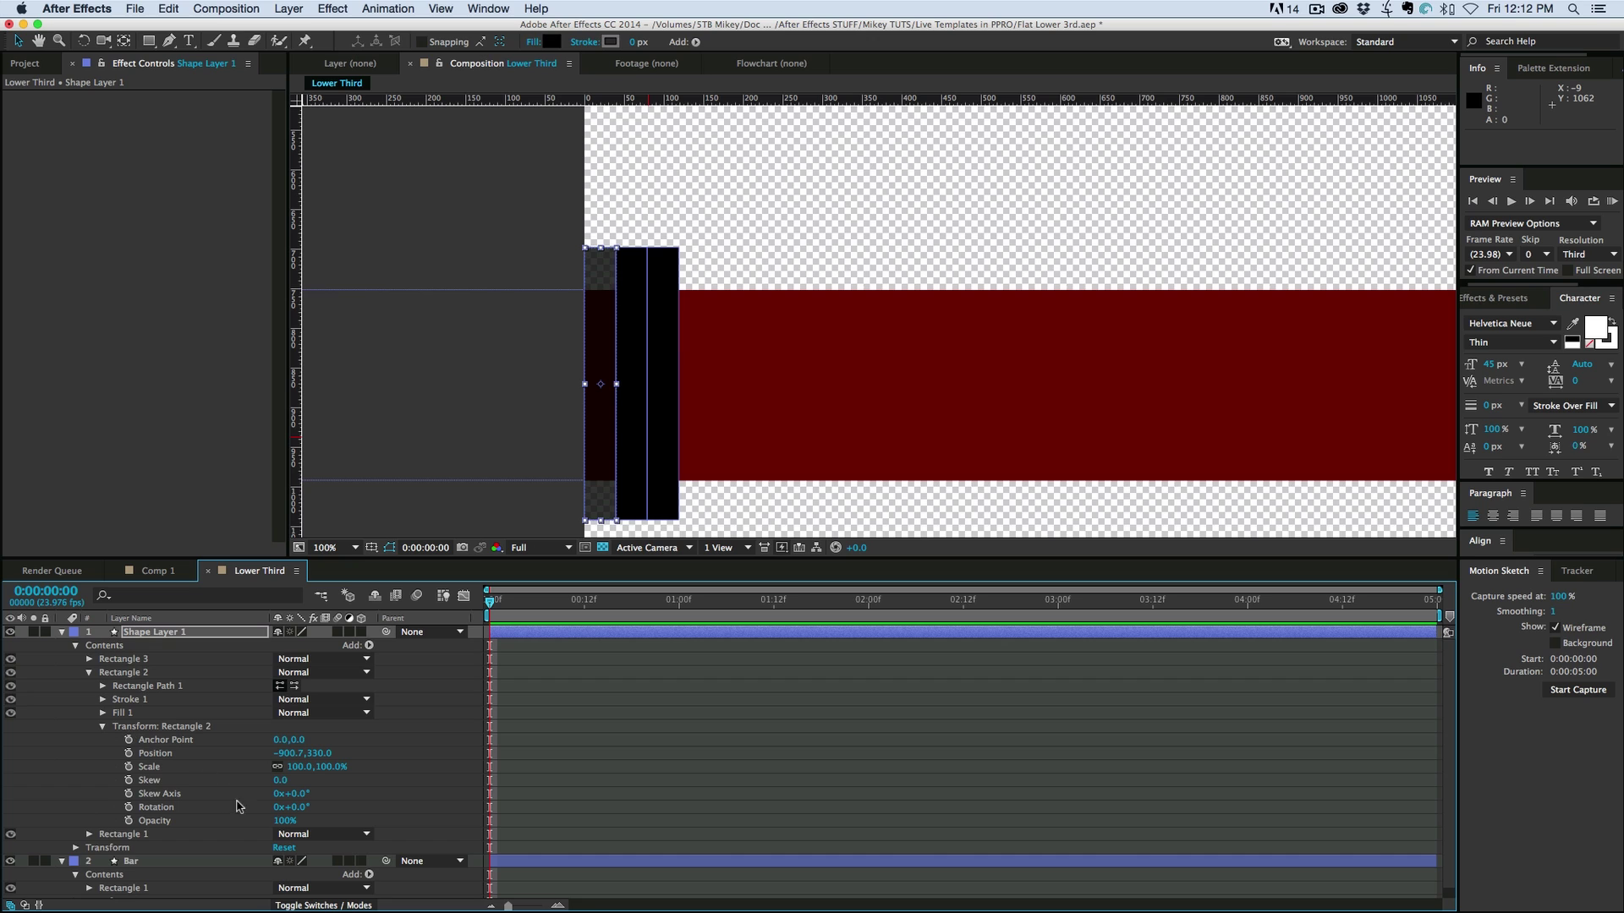
{"action": "left_click", "coordinate": [283, 821]}
{"action": "key", "text": "Return"}
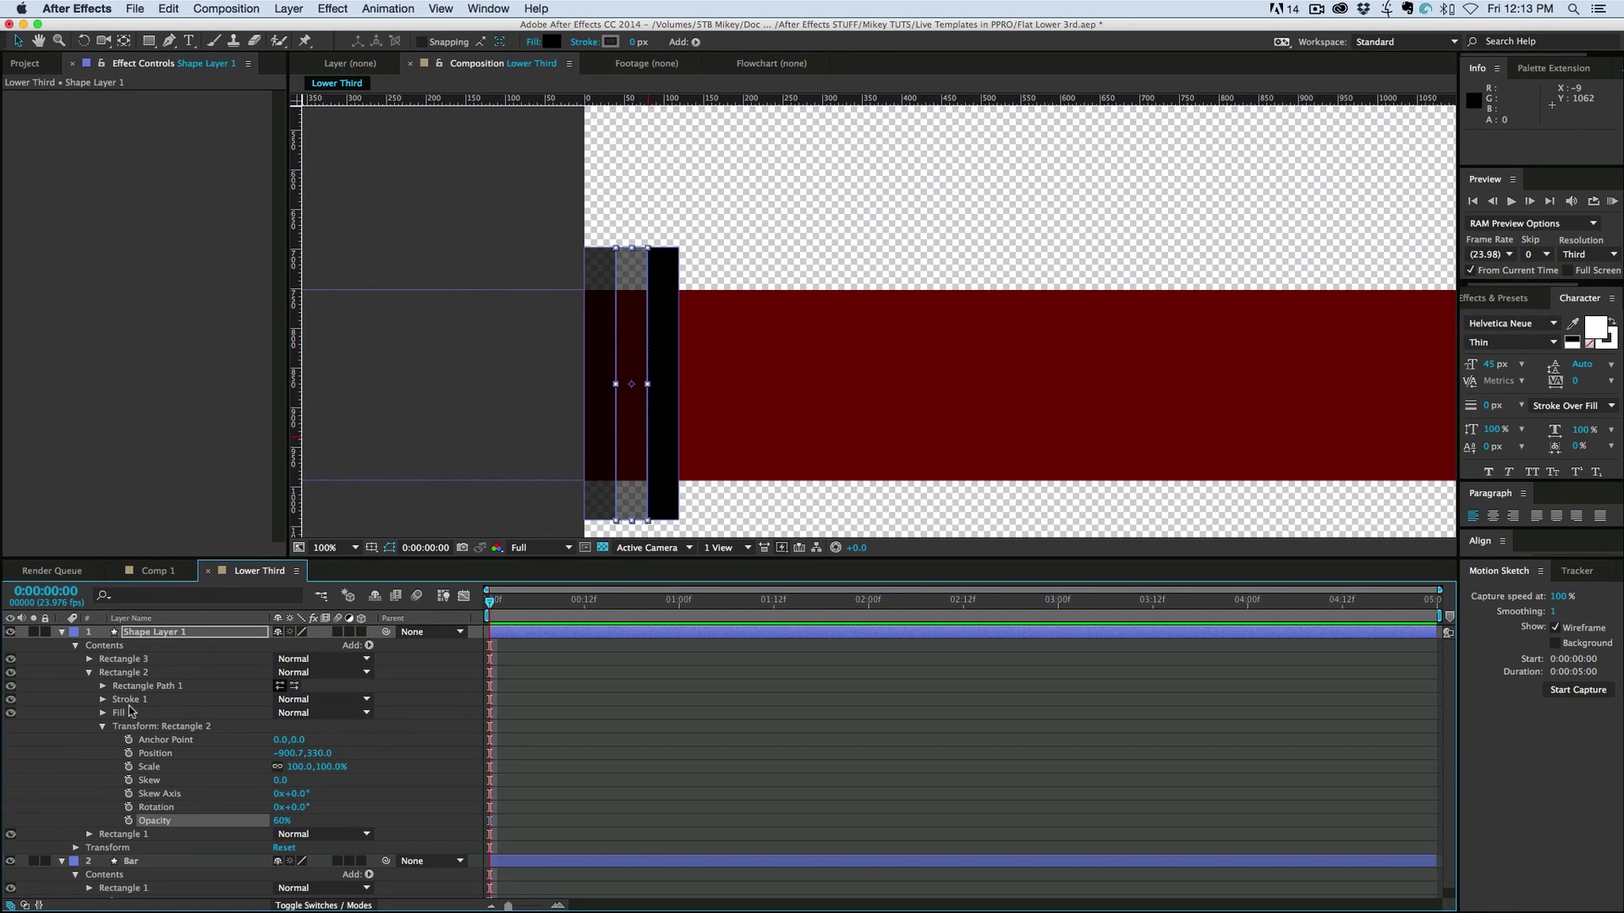
{"action": "left_click", "coordinate": [89, 673]}
Set Rectangle 3's opacity to 40%, then deselect and collapse the shape layer
{"action": "left_click", "coordinate": [89, 659]}
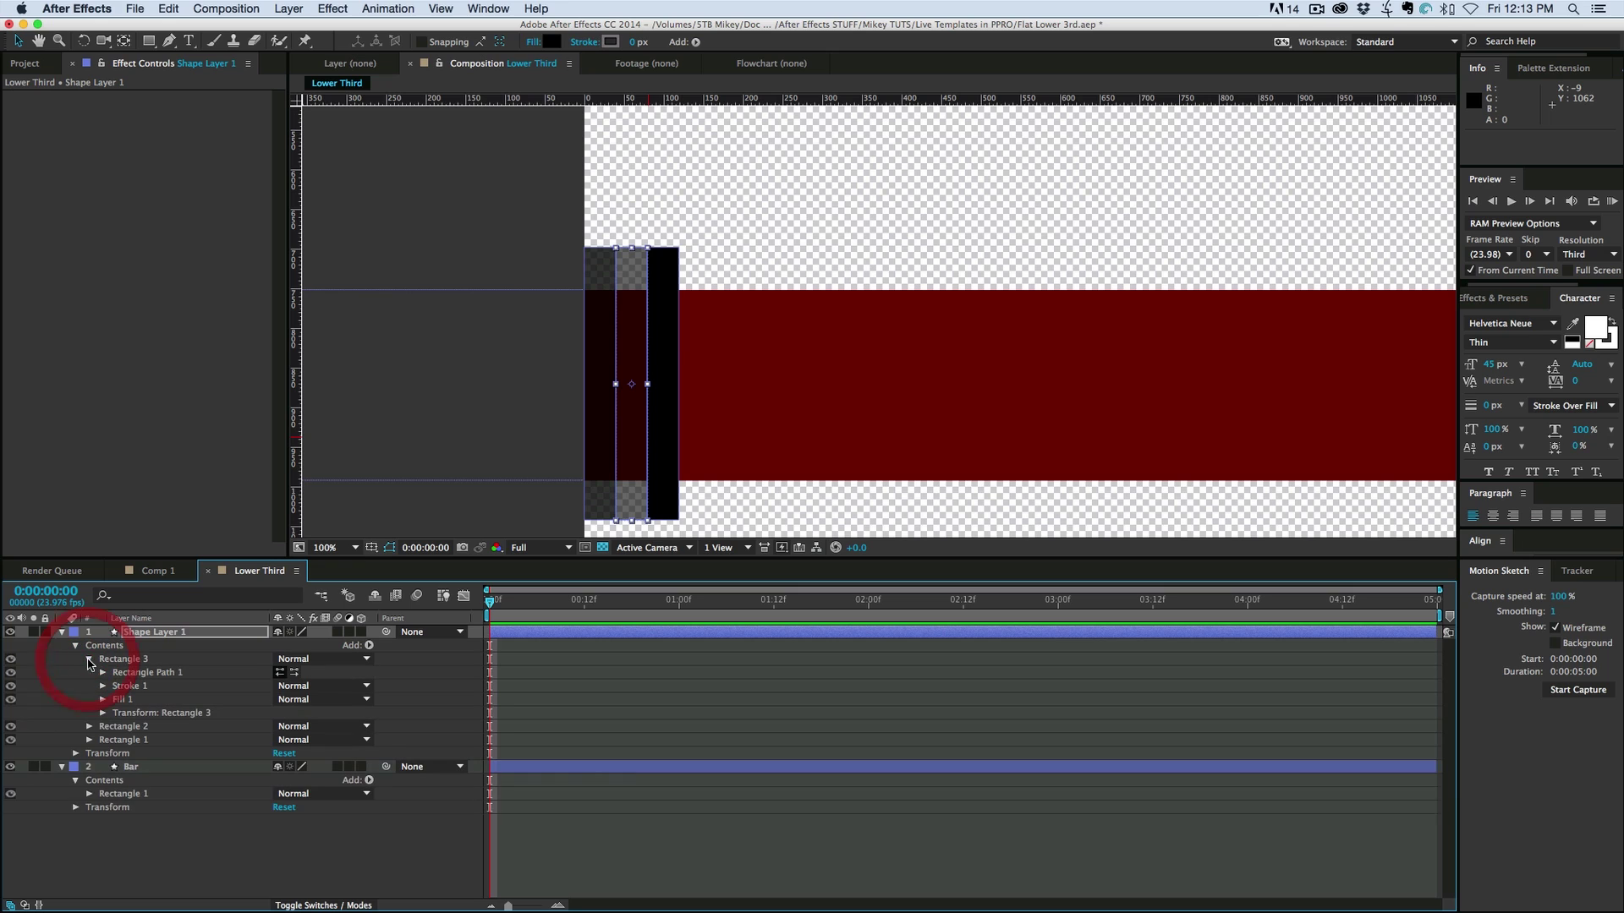
{"action": "left_click", "coordinate": [104, 713]}
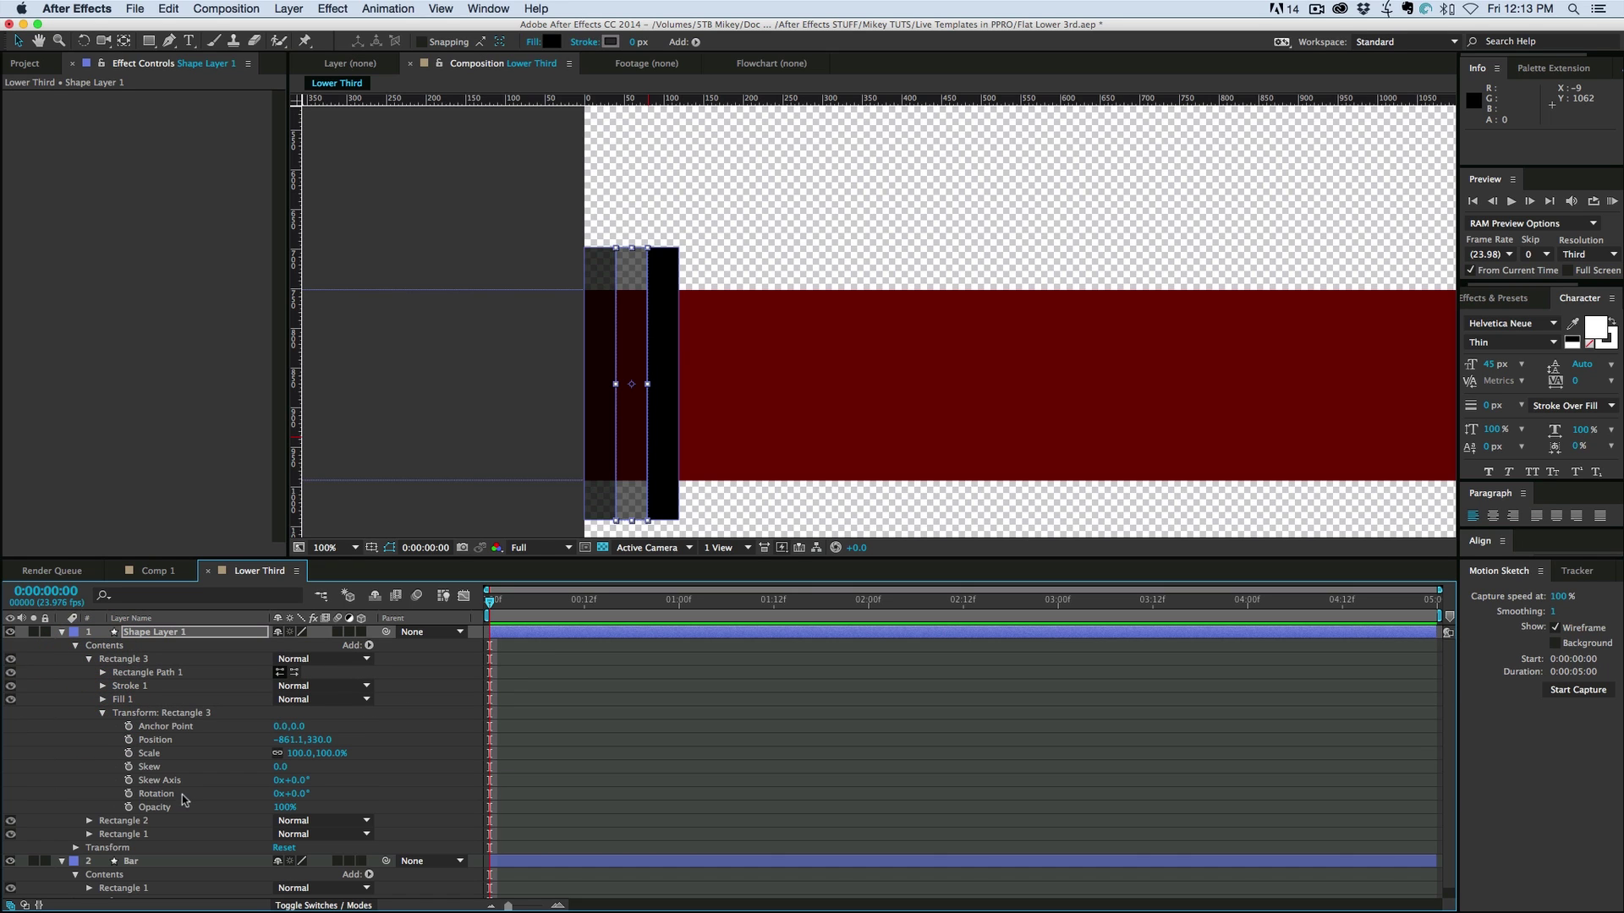
{"action": "left_click", "coordinate": [284, 808]}
{"action": "type", "text": "40"}
{"action": "key", "text": "Return"}
{"action": "left_click", "coordinate": [564, 777]}
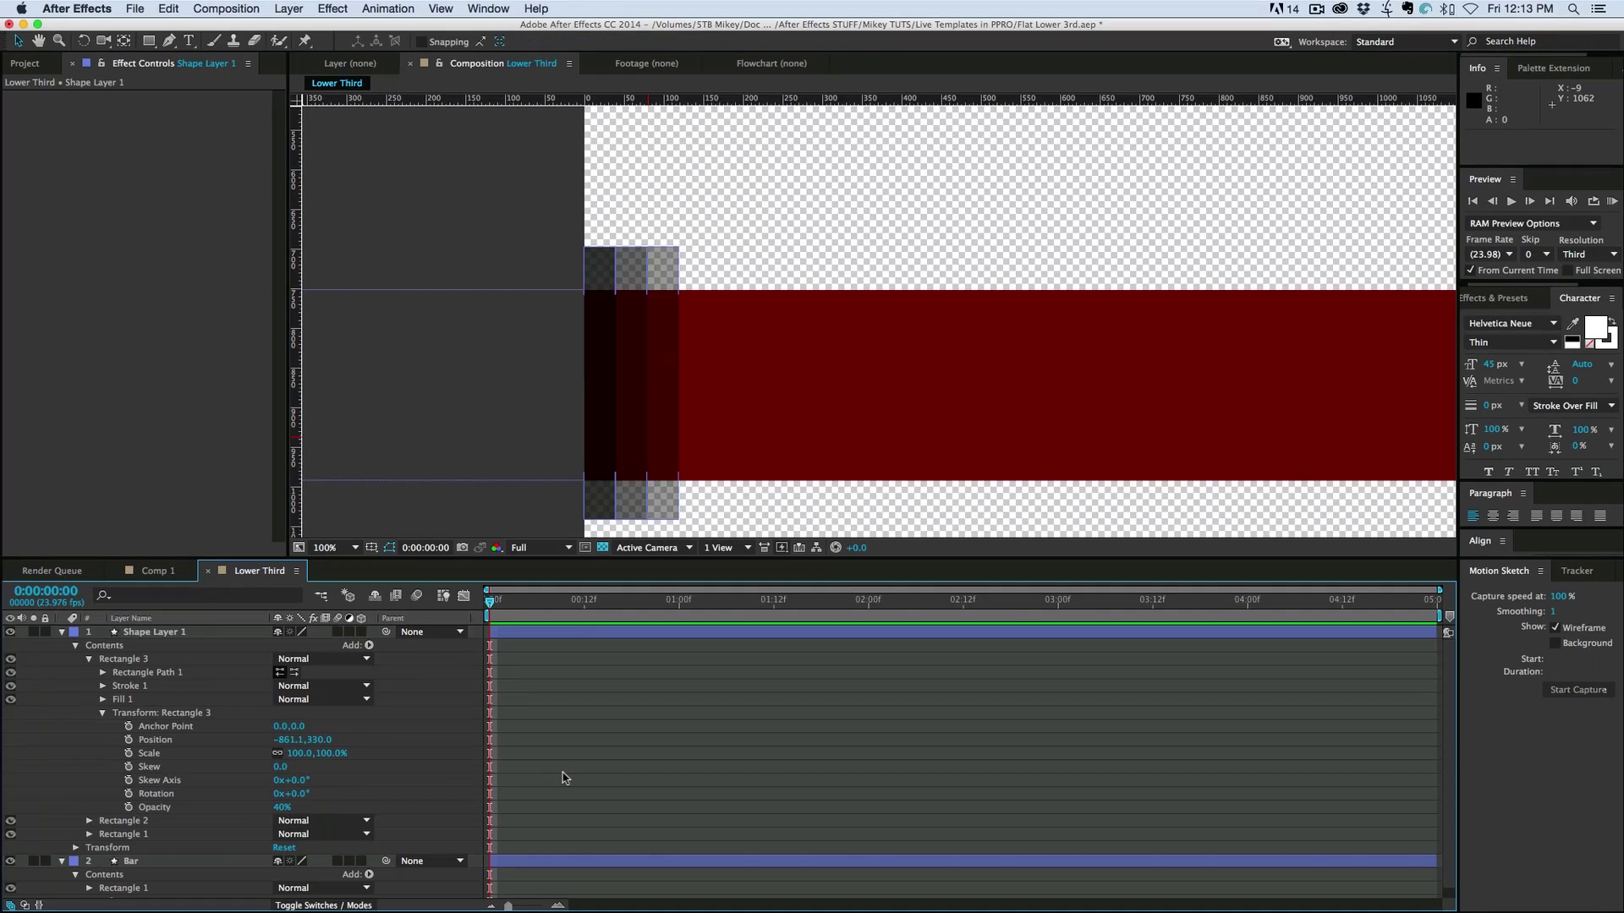
{"action": "left_click", "coordinate": [76, 636]}
{"action": "left_click", "coordinate": [61, 633]}
{"action": "scroll", "coordinate": [714, 406], "scroll_direction": "down", "scroll_amount": 2}
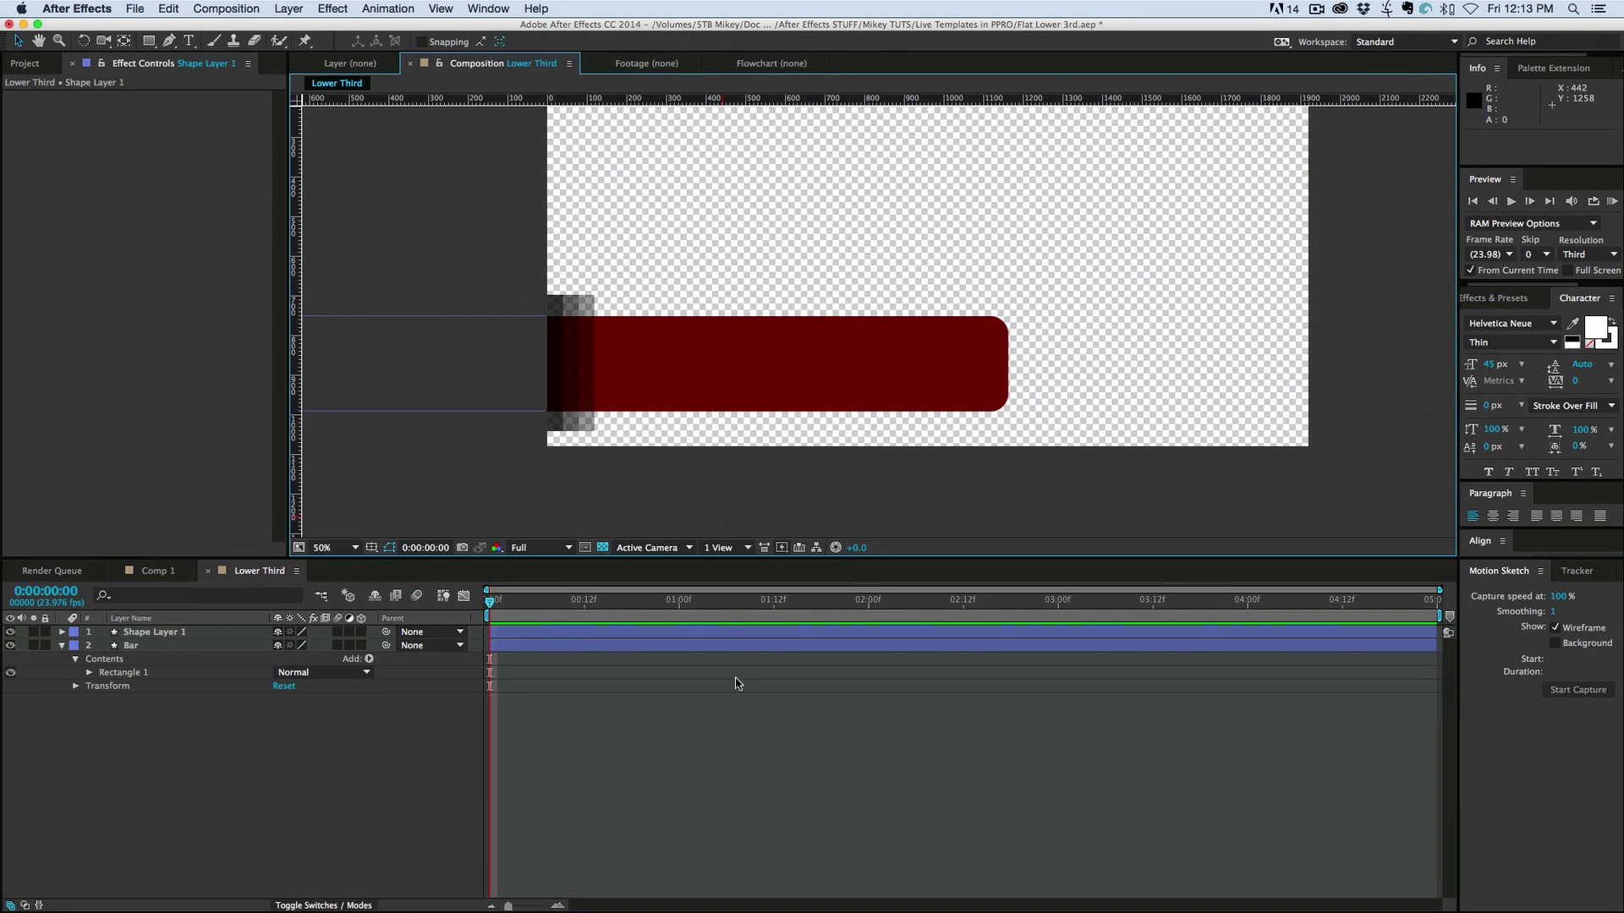
Add a FIRST text layer on the bar and scale it to about 361%
{"action": "key", "text": "super+t"}
{"action": "left_click", "coordinate": [638, 362]}
{"action": "type", "text": "FIRST"}
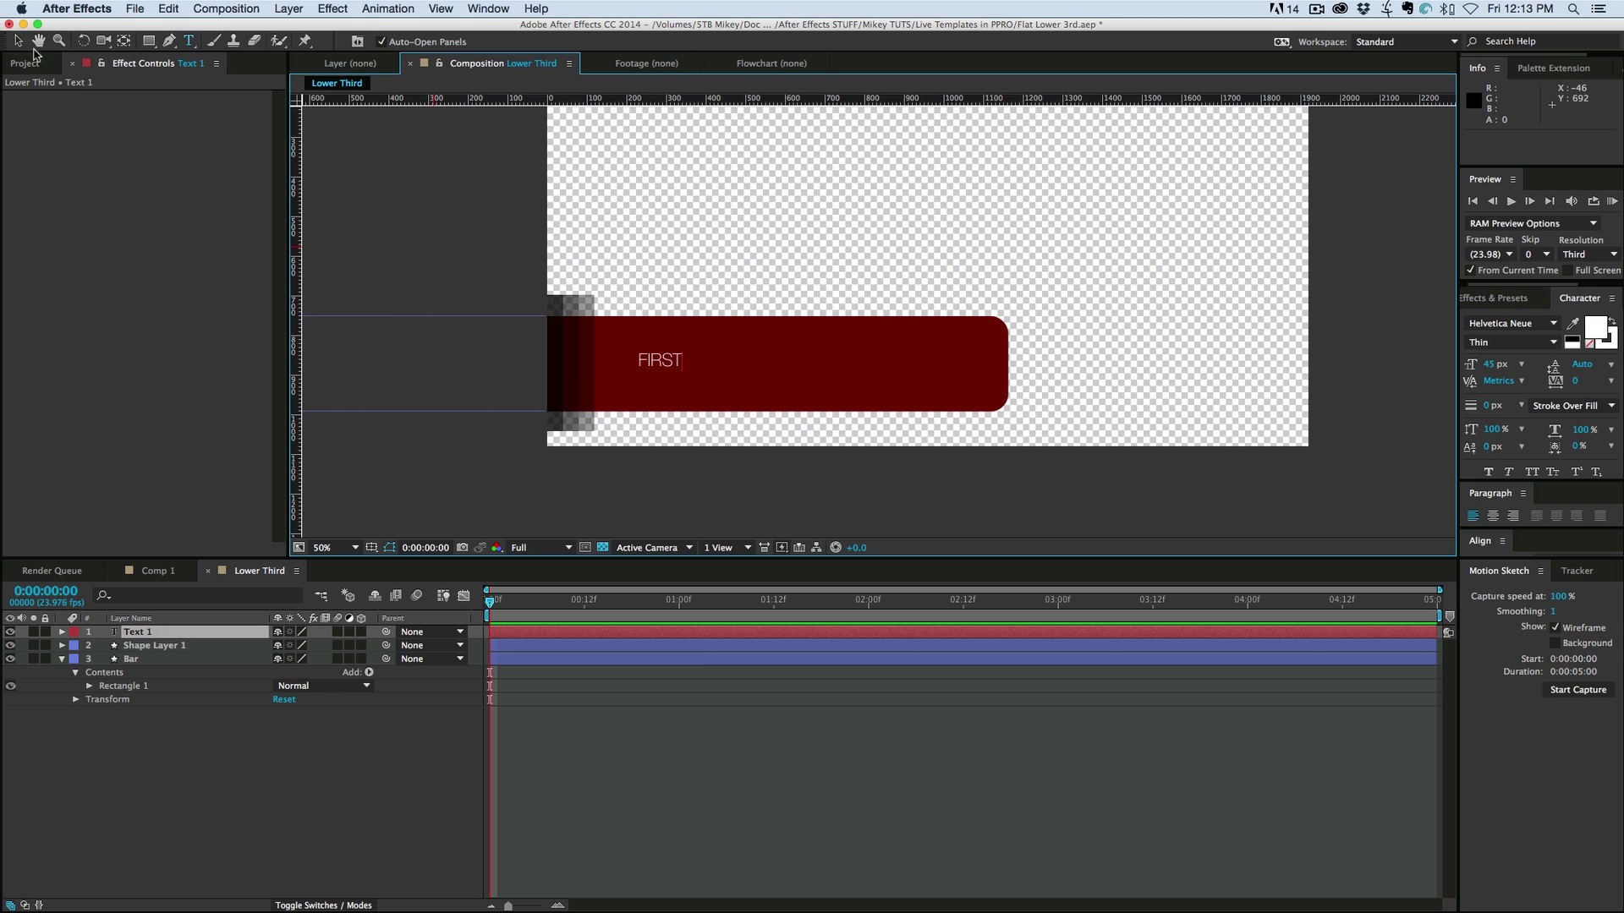
{"action": "left_click", "coordinate": [17, 40]}
{"action": "left_click_drag", "start_coordinate": [683, 353], "coordinate": [799, 330]}
{"action": "left_click", "coordinate": [199, 867]}
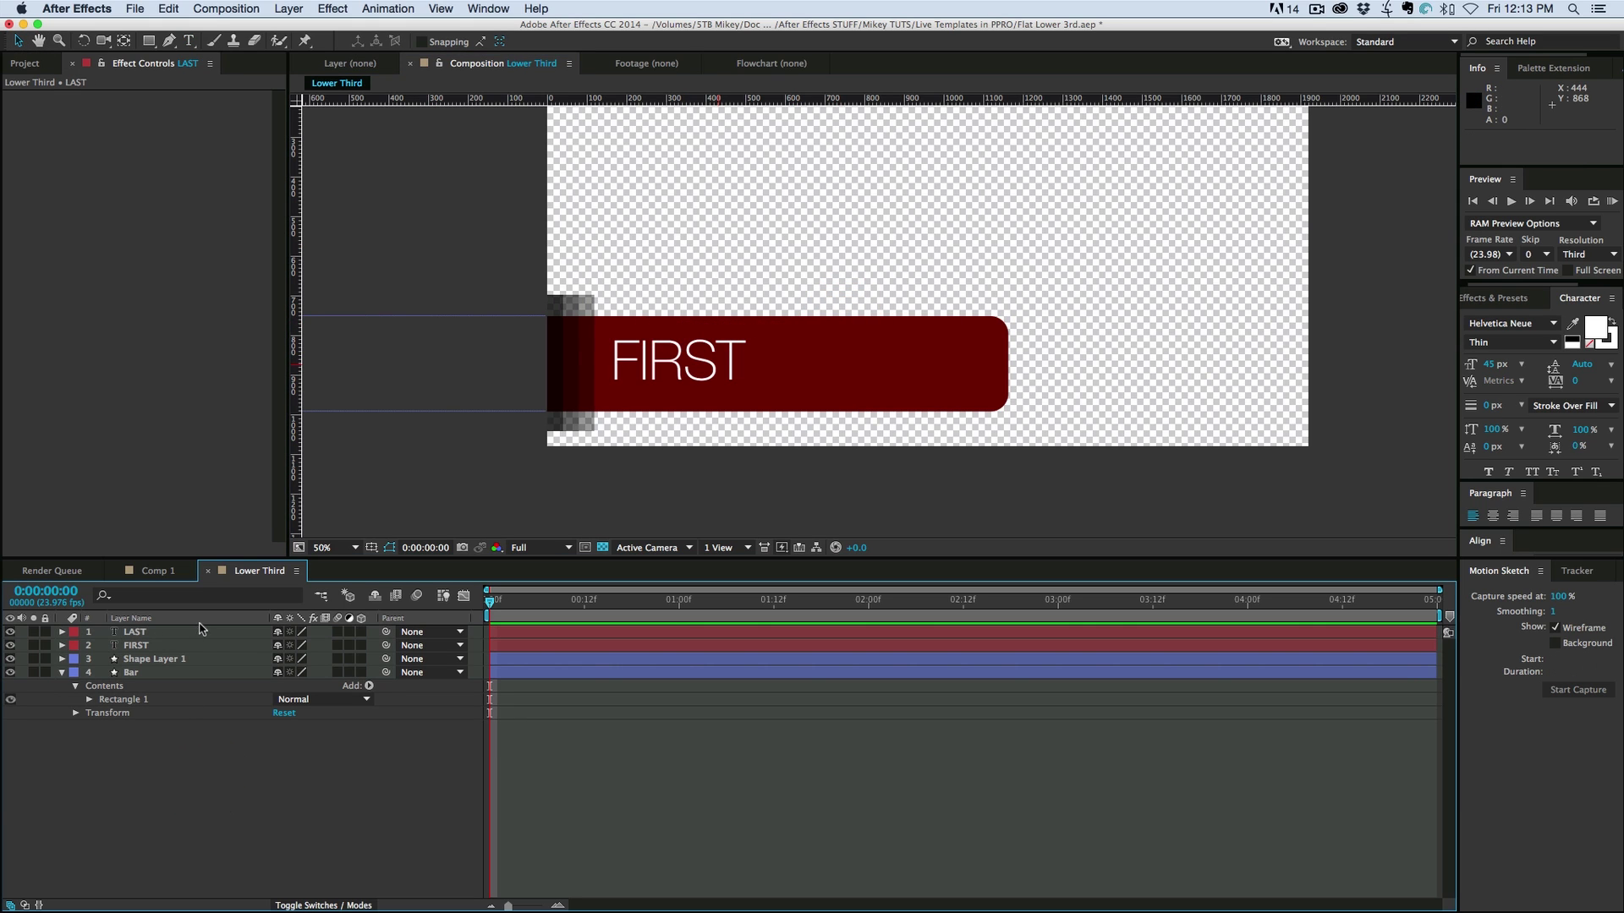
Move the second name beside FIRST, retype it as LAST, and make it Bold
{"action": "left_click", "coordinate": [763, 377]}
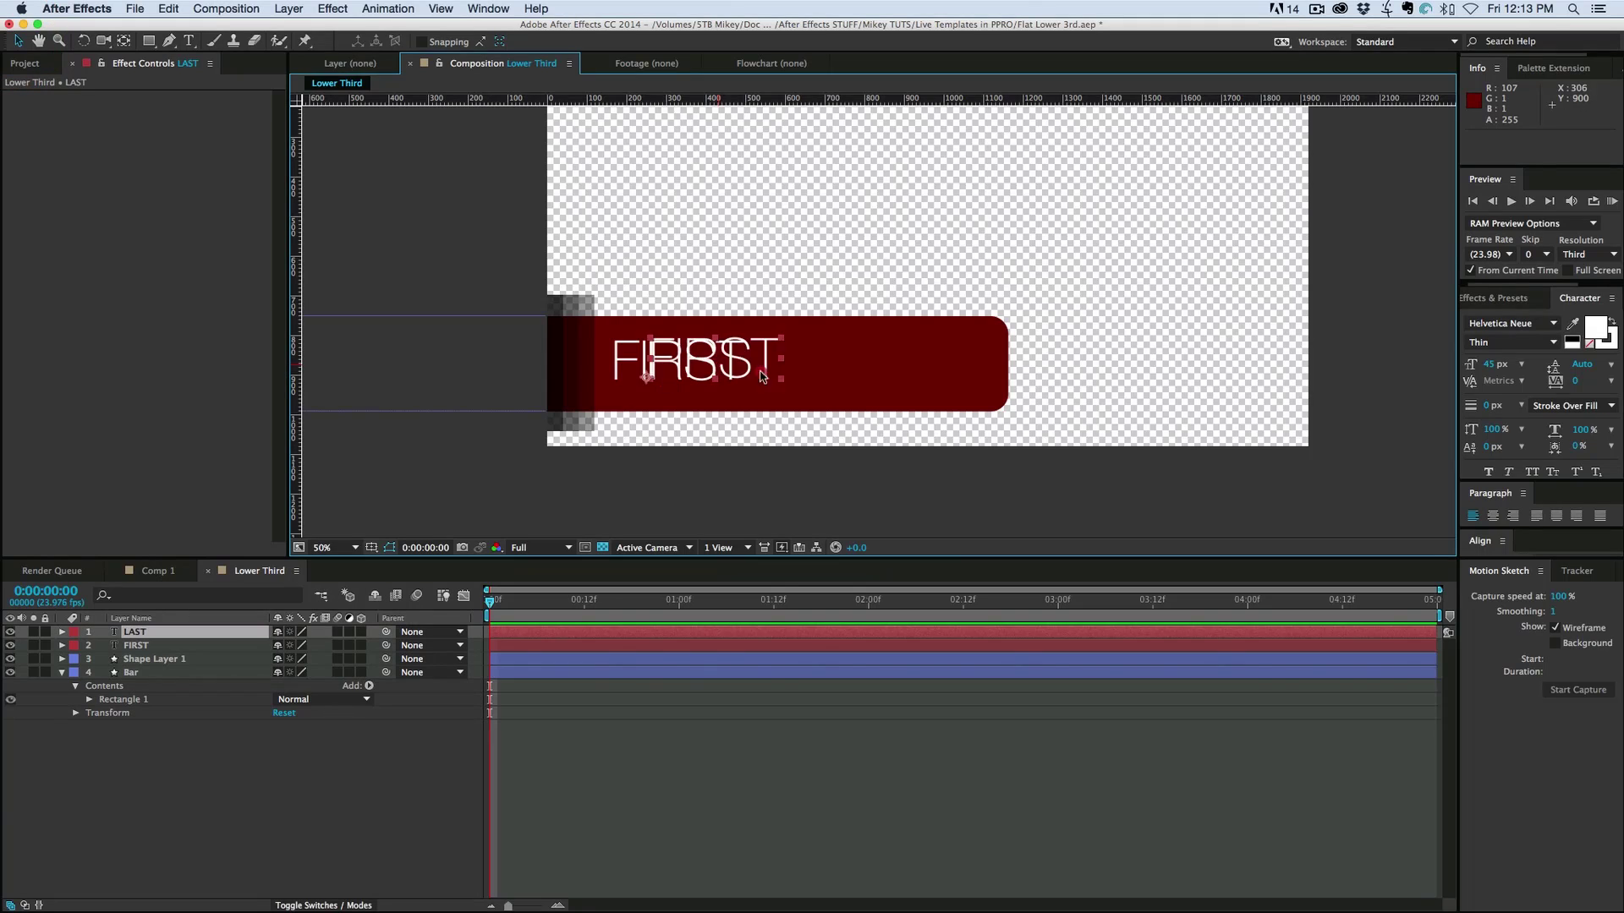
{"action": "left_click_drag", "start_coordinate": [763, 377], "coordinate": [920, 377]}
{"action": "double_click", "coordinate": [786, 374]}
{"action": "type", "text": "LAST"}
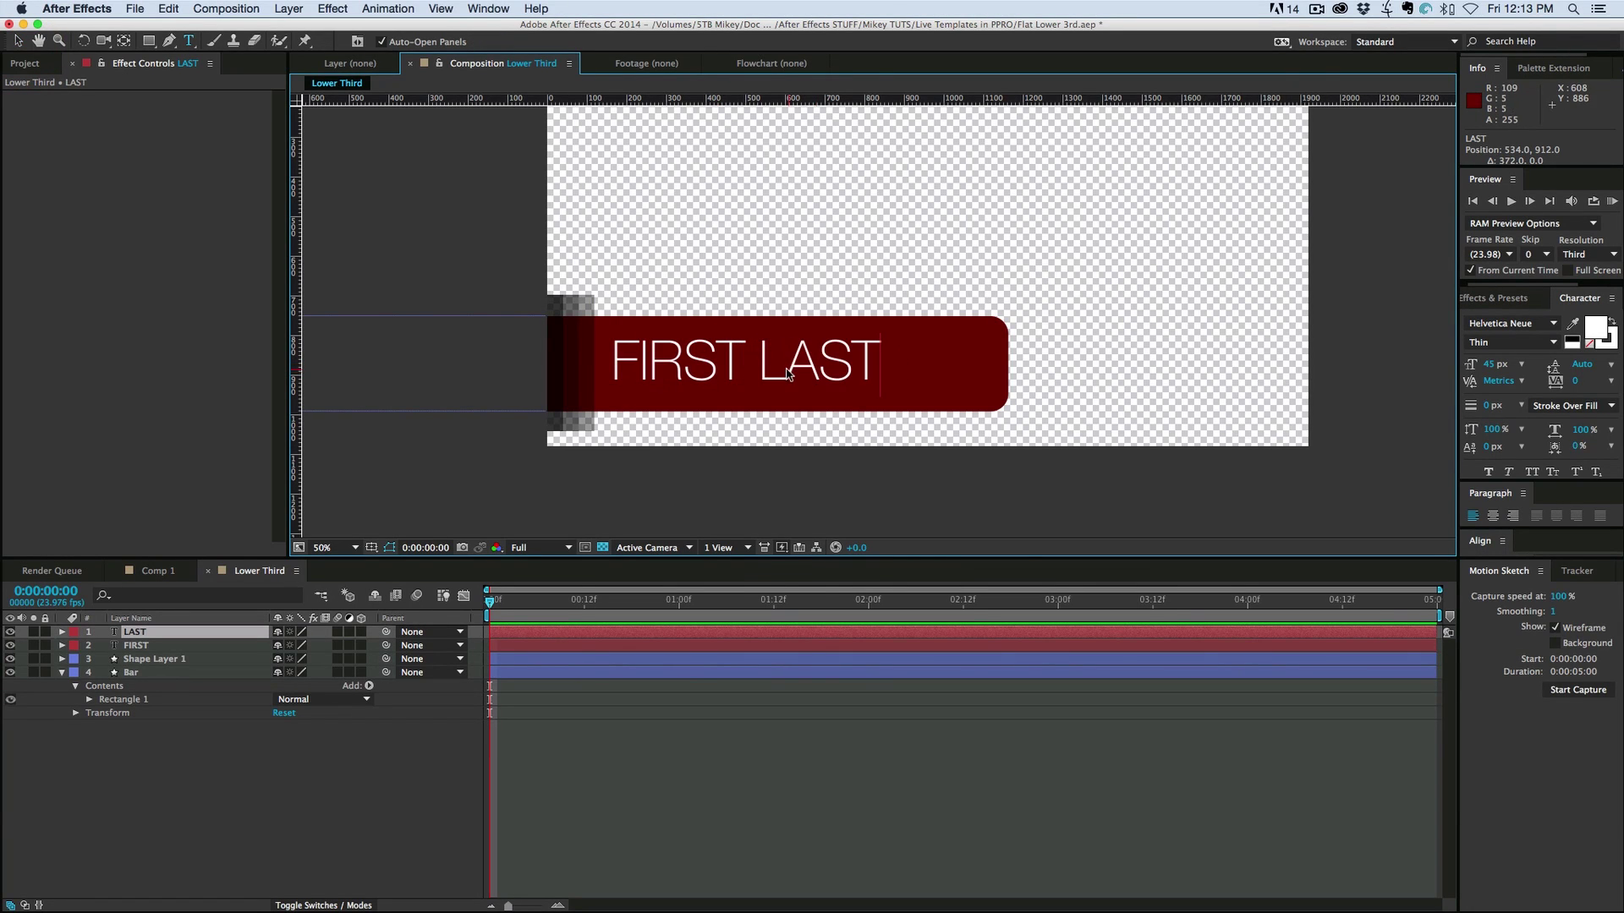
{"action": "double_click", "coordinate": [787, 375]}
{"action": "left_click", "coordinate": [1557, 347]}
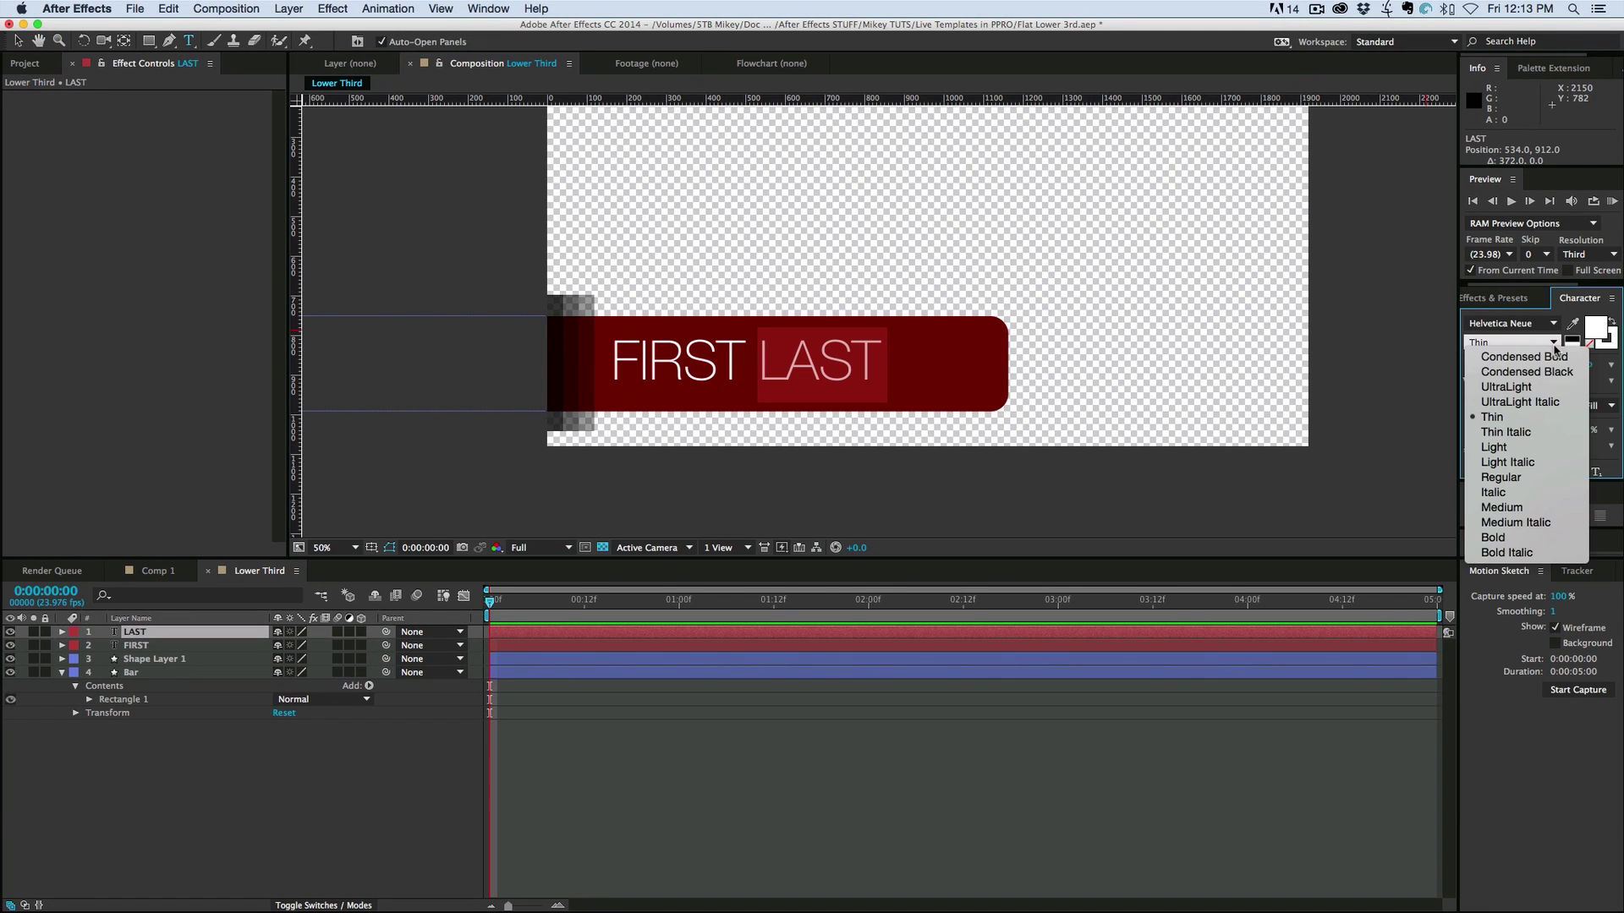
{"action": "left_click", "coordinate": [1521, 537]}
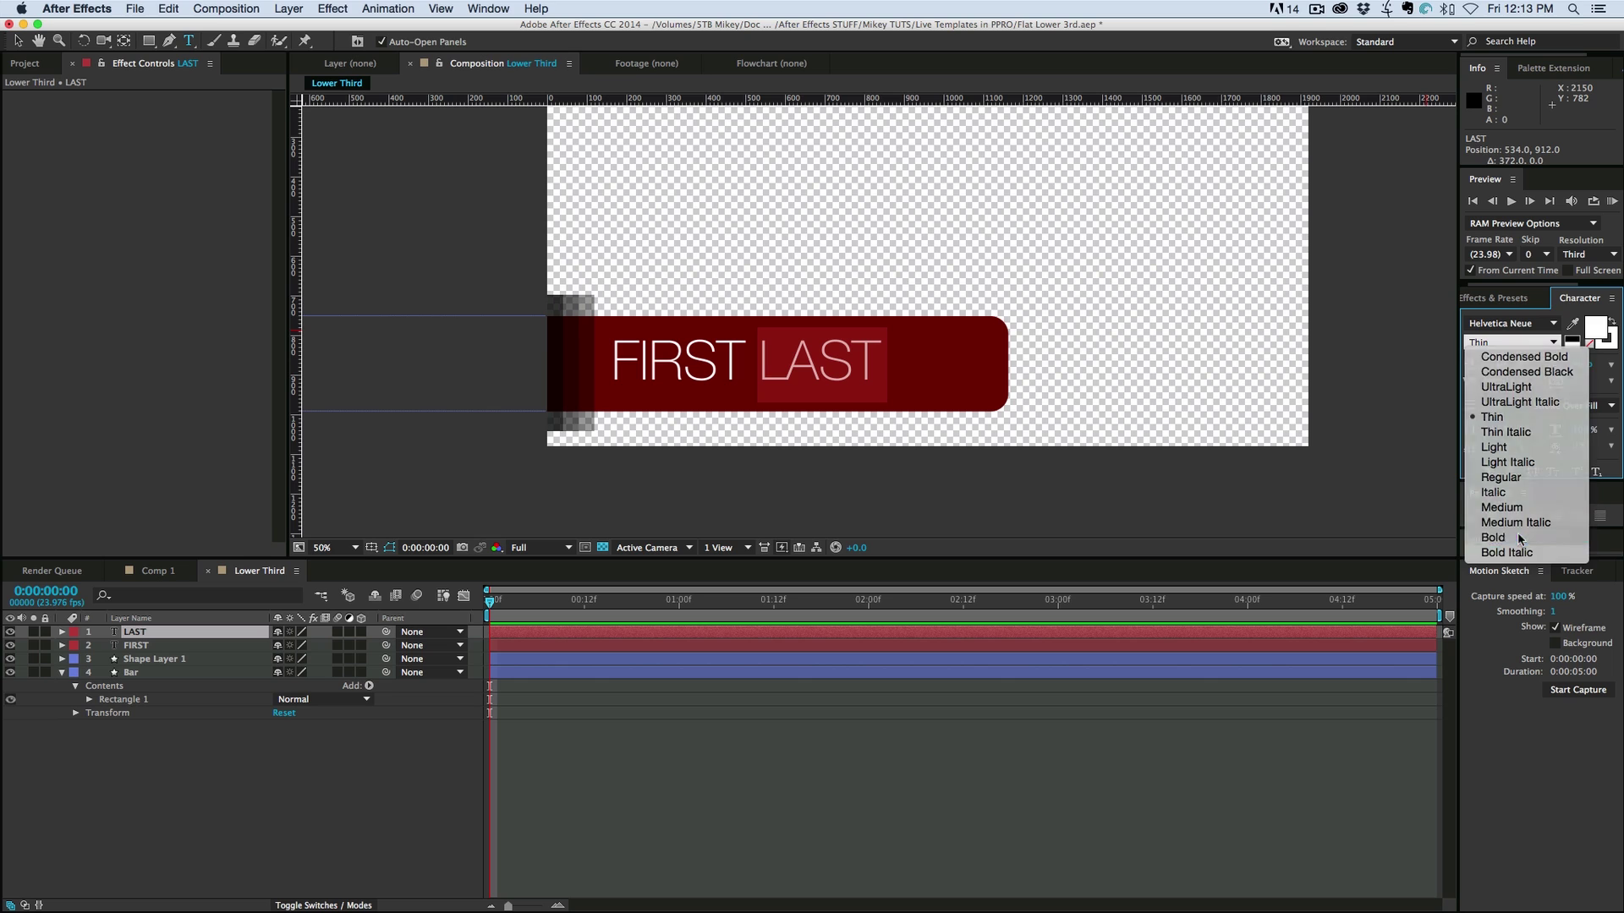
{"action": "left_click", "coordinate": [17, 40]}
{"action": "left_click_drag", "start_coordinate": [834, 322], "coordinate": [828, 322]}
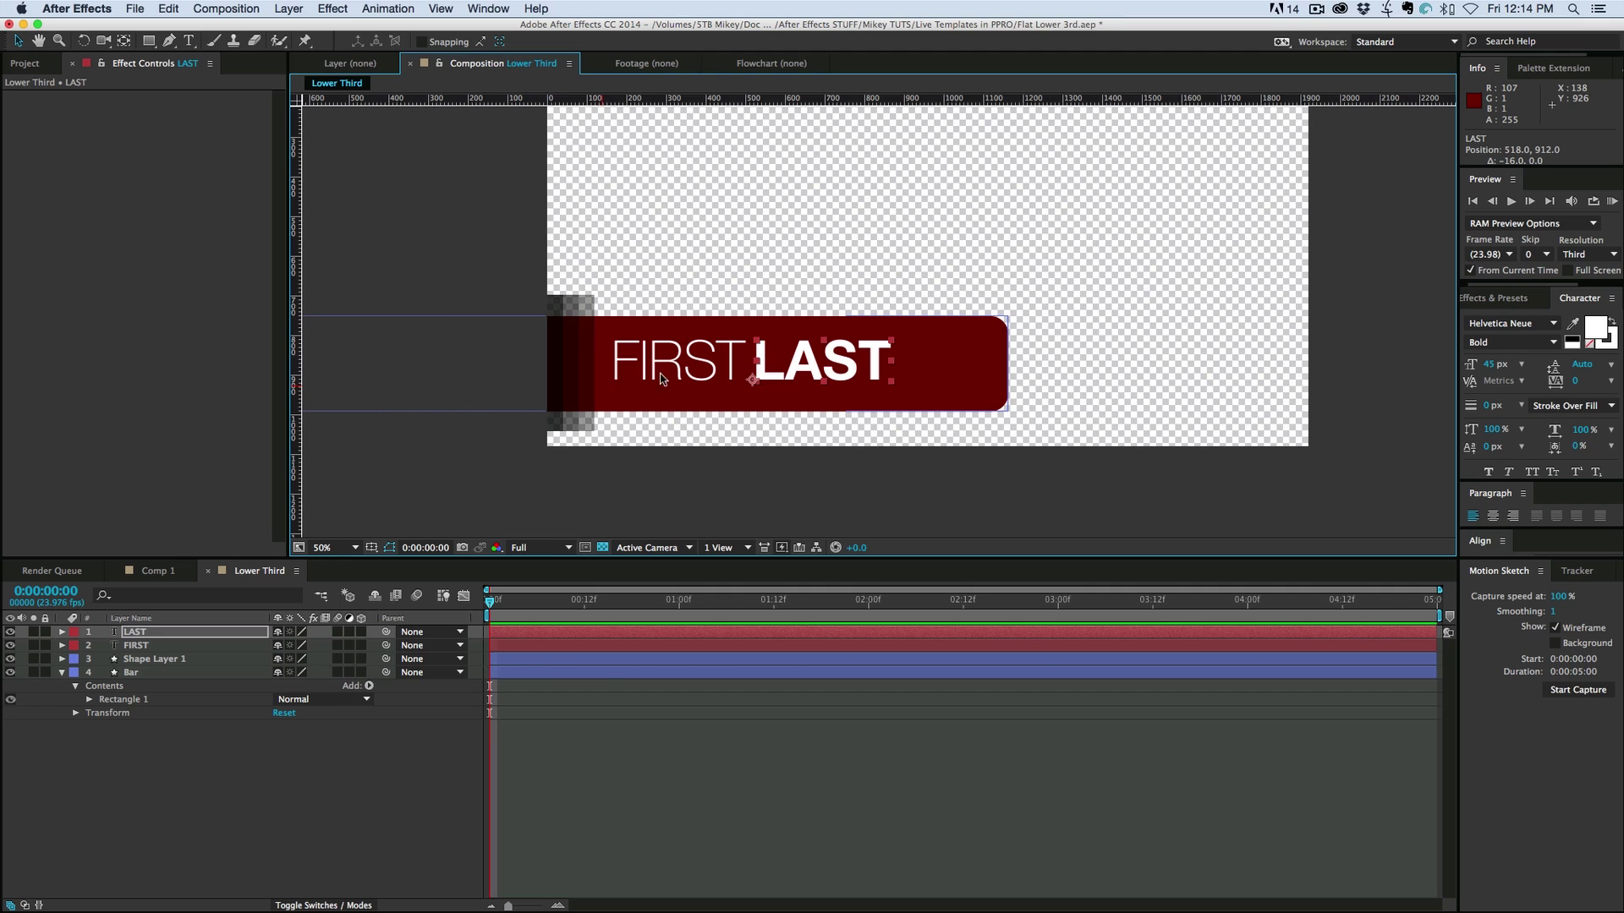
Move the red bar left so it ends just after LAST
{"action": "left_click", "coordinate": [735, 363]}
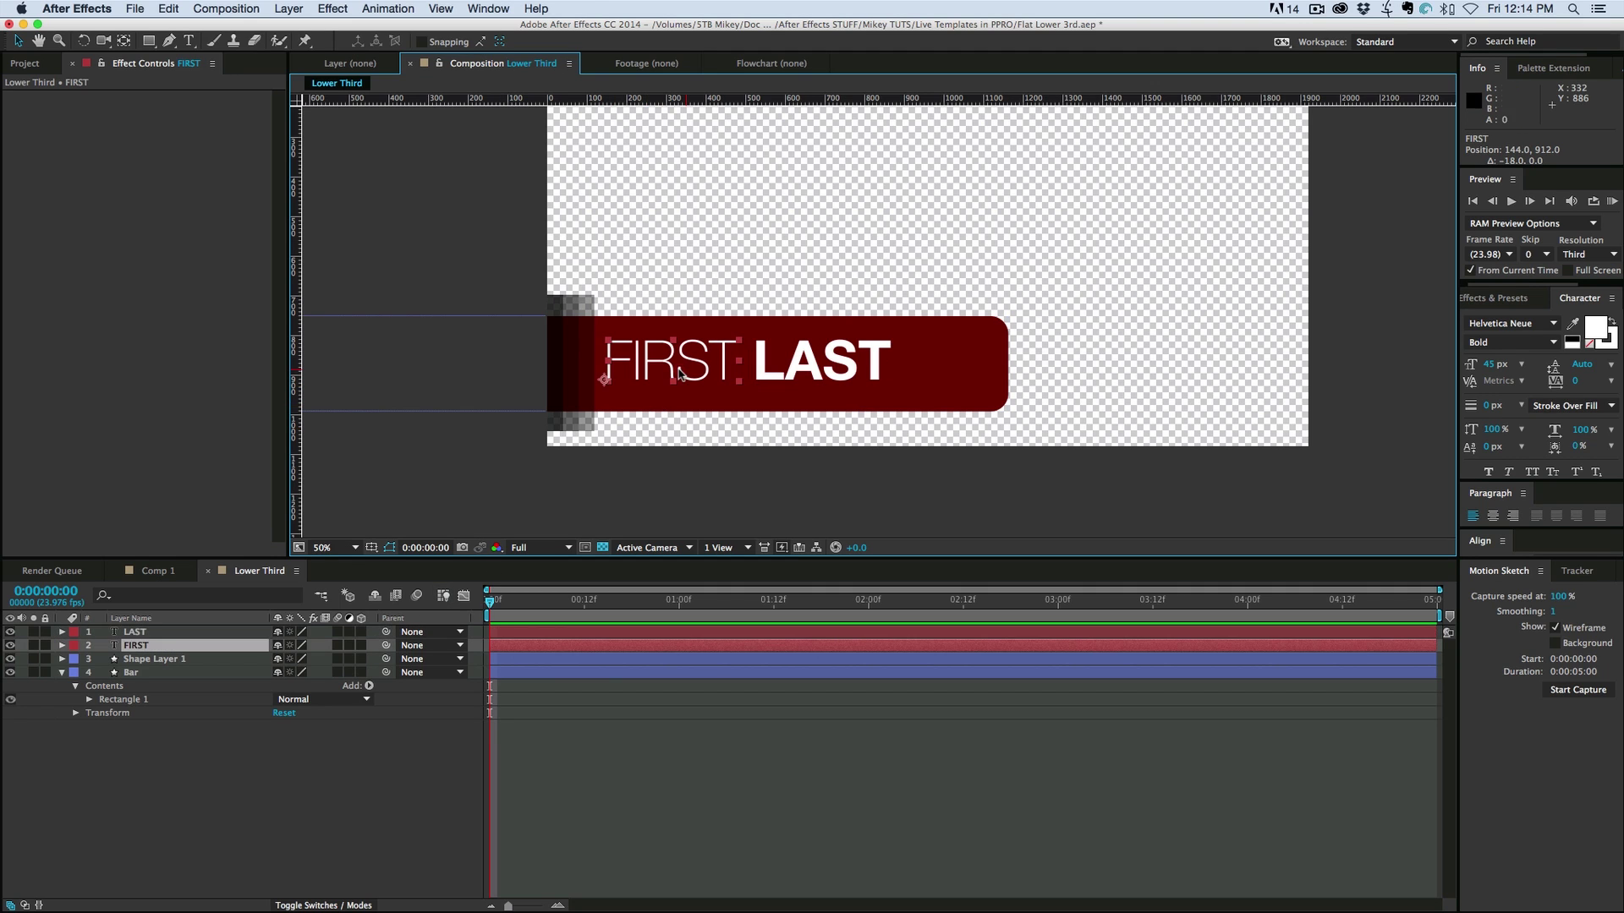
{"action": "left_click_drag", "start_coordinate": [965, 382], "coordinate": [860, 385]}
{"action": "left_click", "coordinate": [822, 793]}
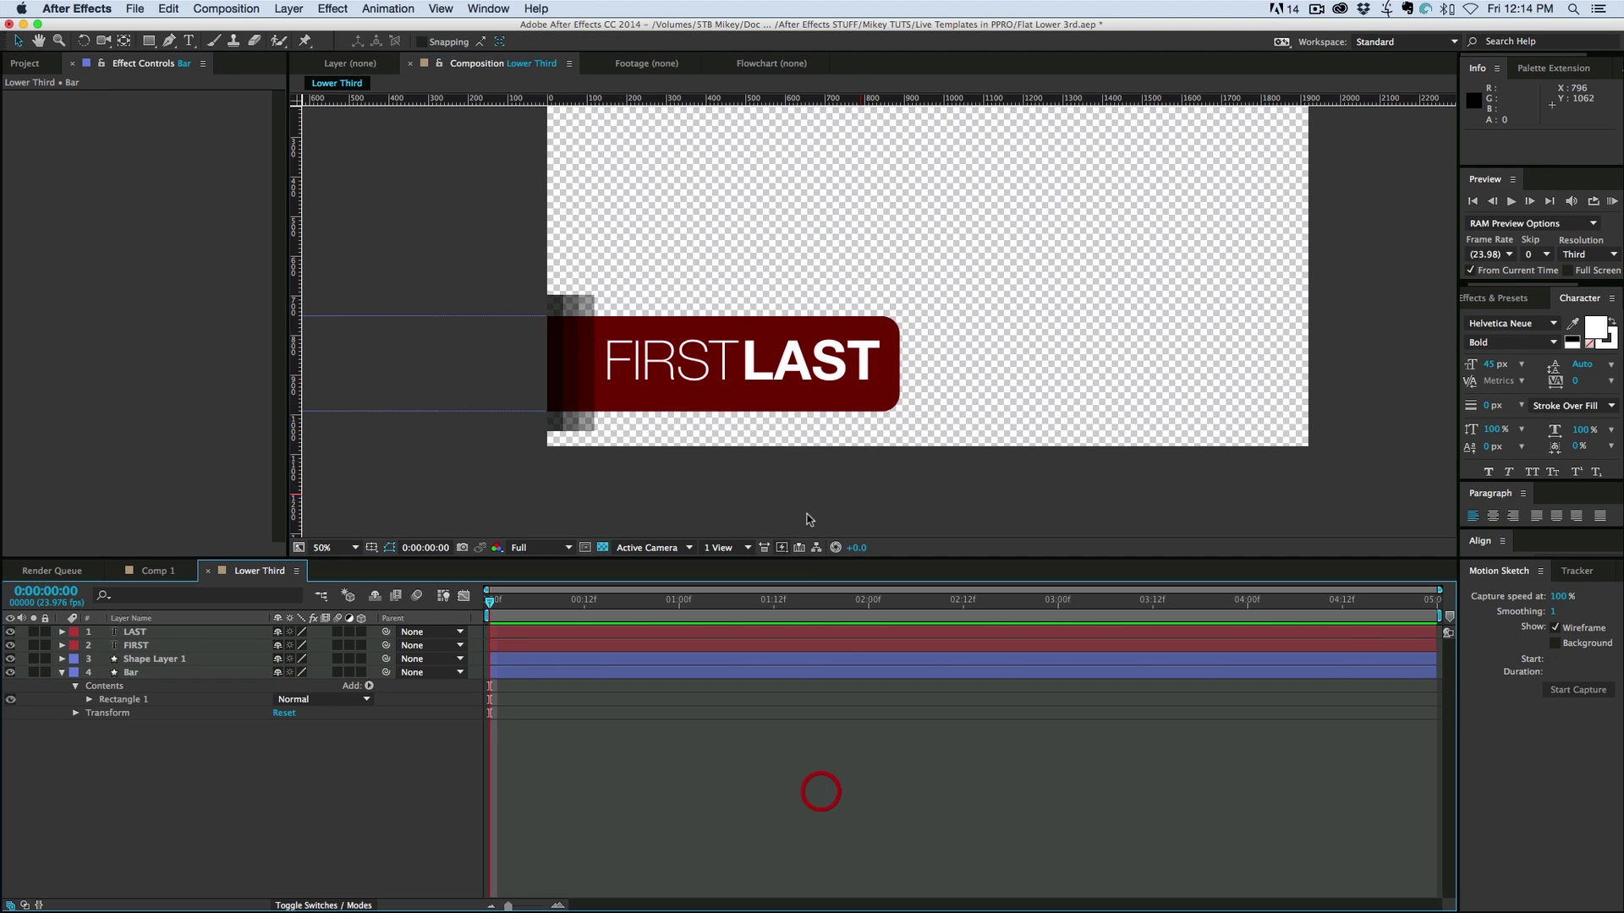
{"action": "left_click", "coordinate": [798, 733]}
Add a Drop Shadow layer style to FIRST and lower its opacity to 80%
{"action": "left_click", "coordinate": [674, 373]}
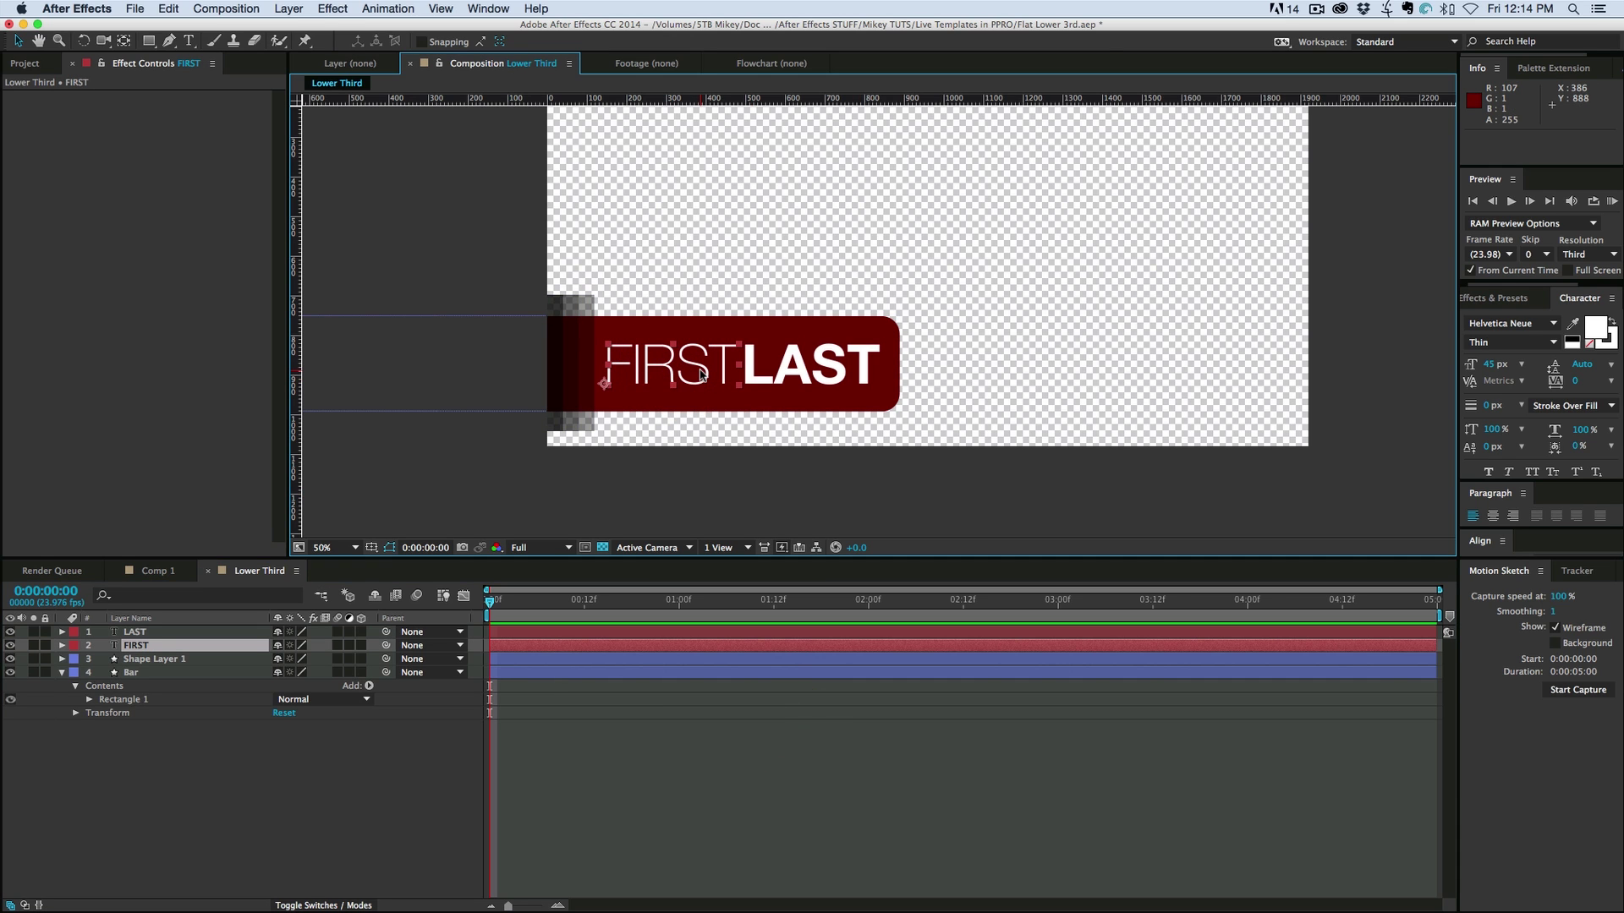
{"action": "left_click", "coordinate": [290, 8]}
{"action": "mouse_move", "coordinate": [330, 374]}
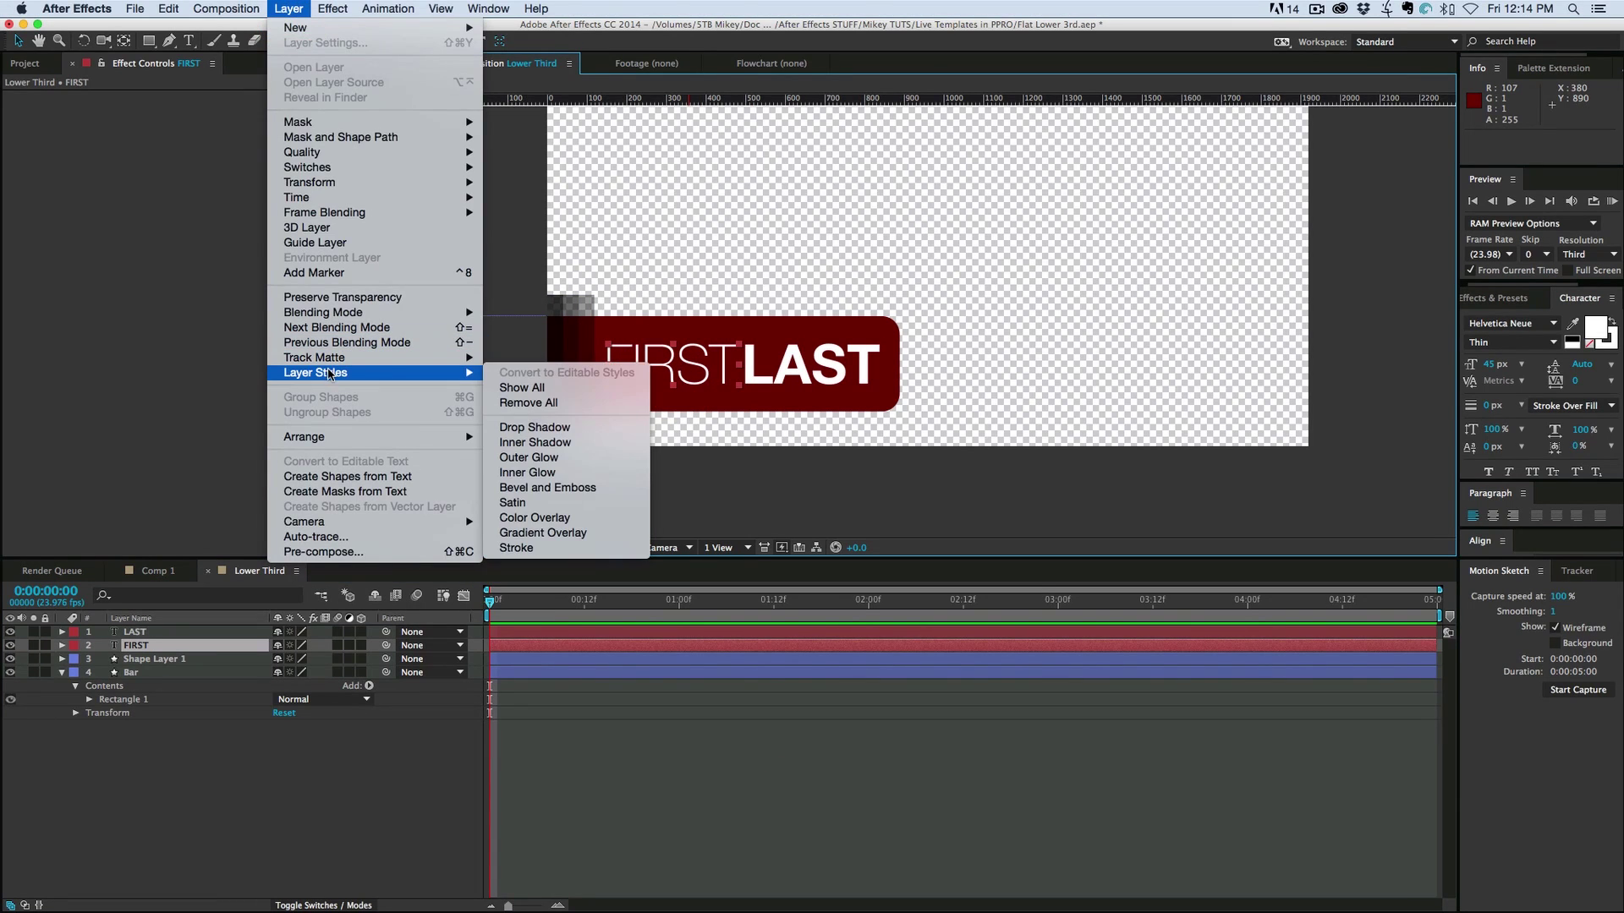
{"action": "left_click", "coordinate": [528, 428]}
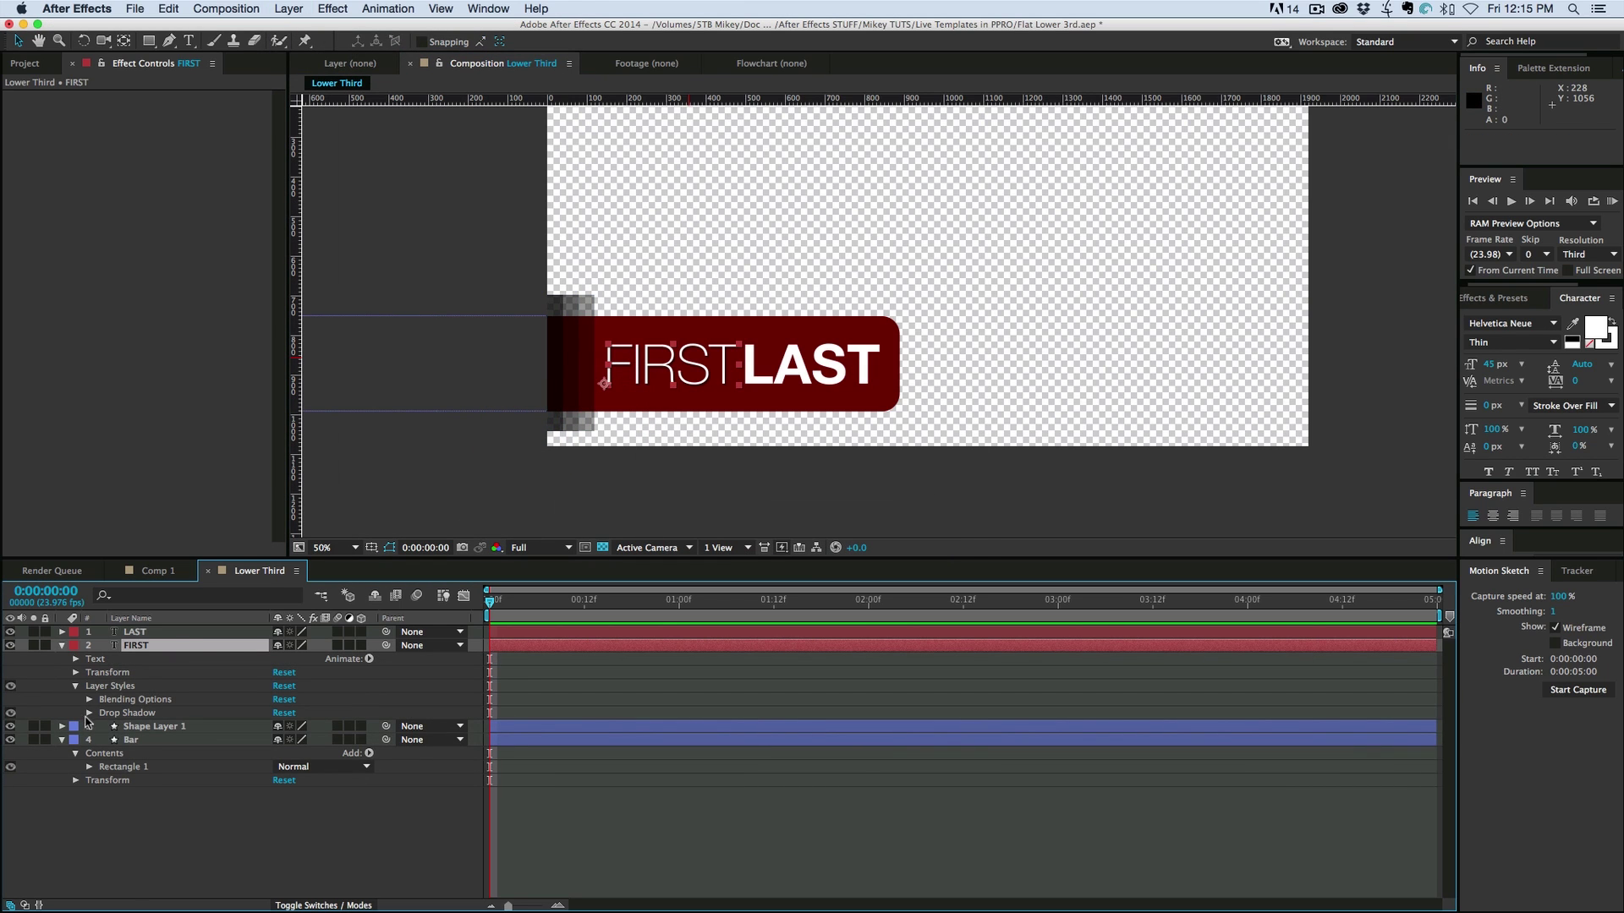
{"action": "left_click", "coordinate": [90, 713]}
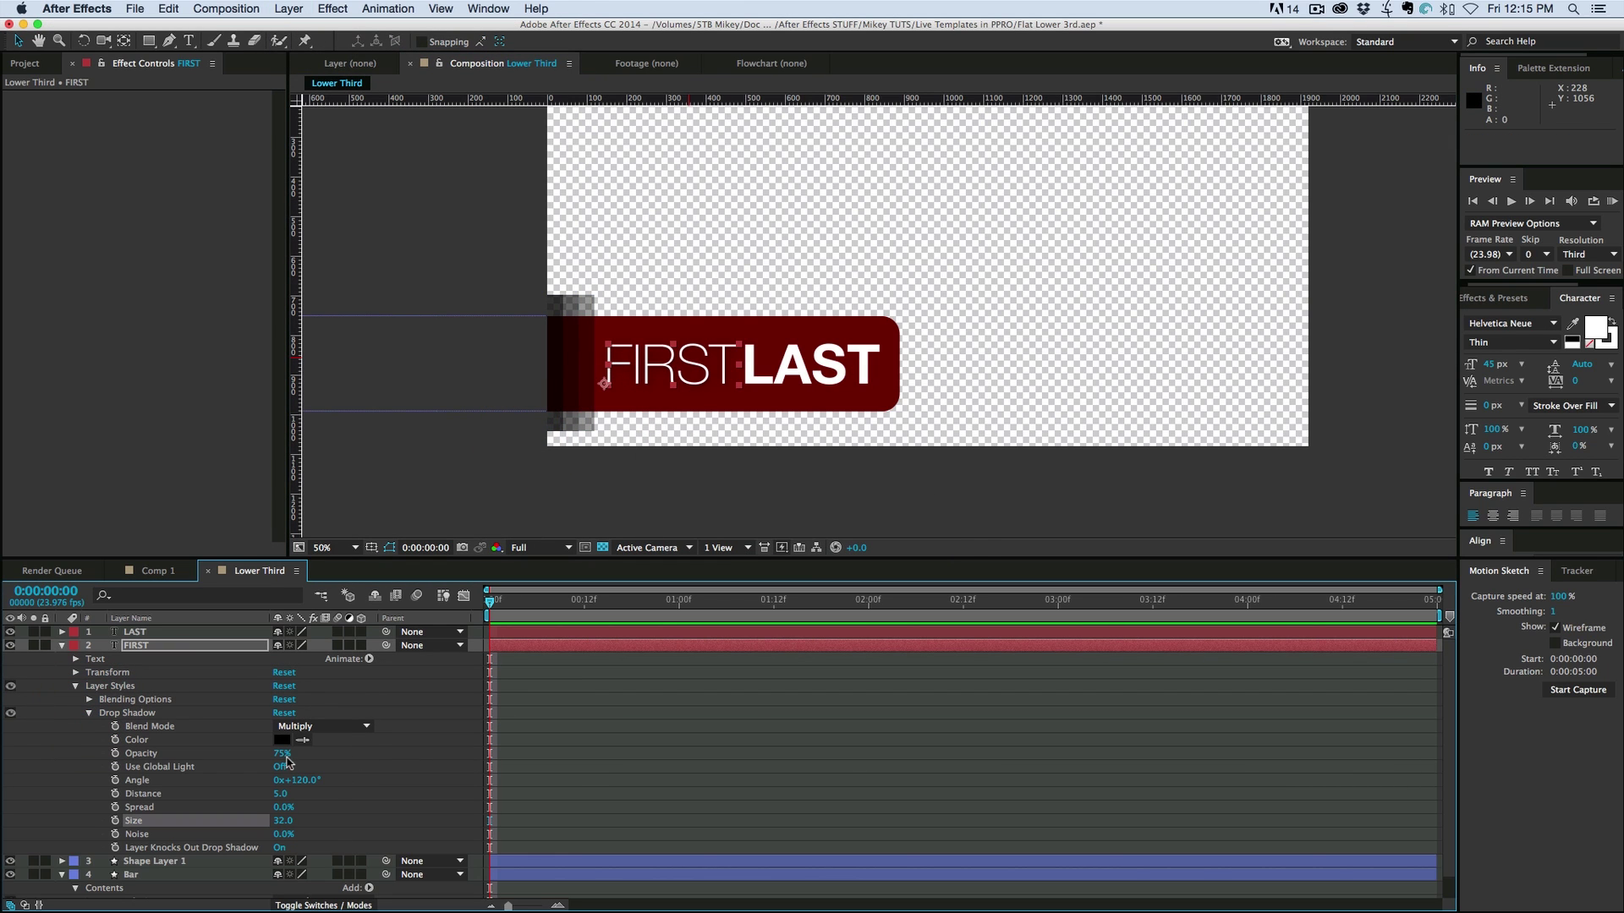
{"action": "left_click_drag", "start_coordinate": [285, 754], "coordinate": [323, 757]}
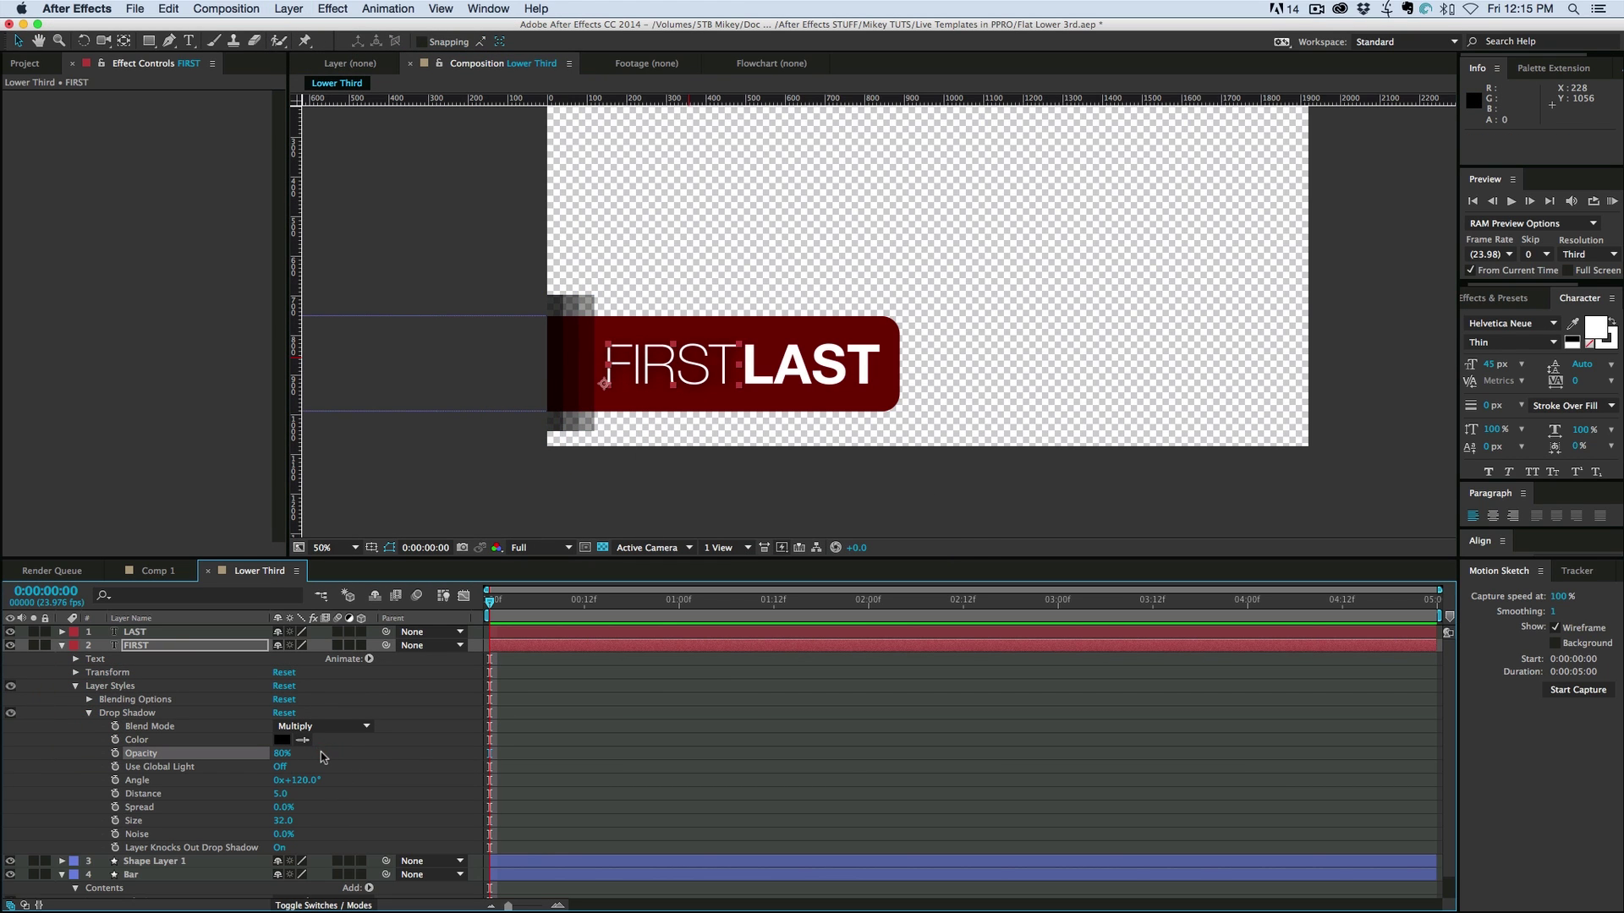
{"action": "left_click", "coordinate": [89, 713]}
Check the LAST layer's properties, then select the Bar layer
{"action": "left_click", "coordinate": [136, 632]}
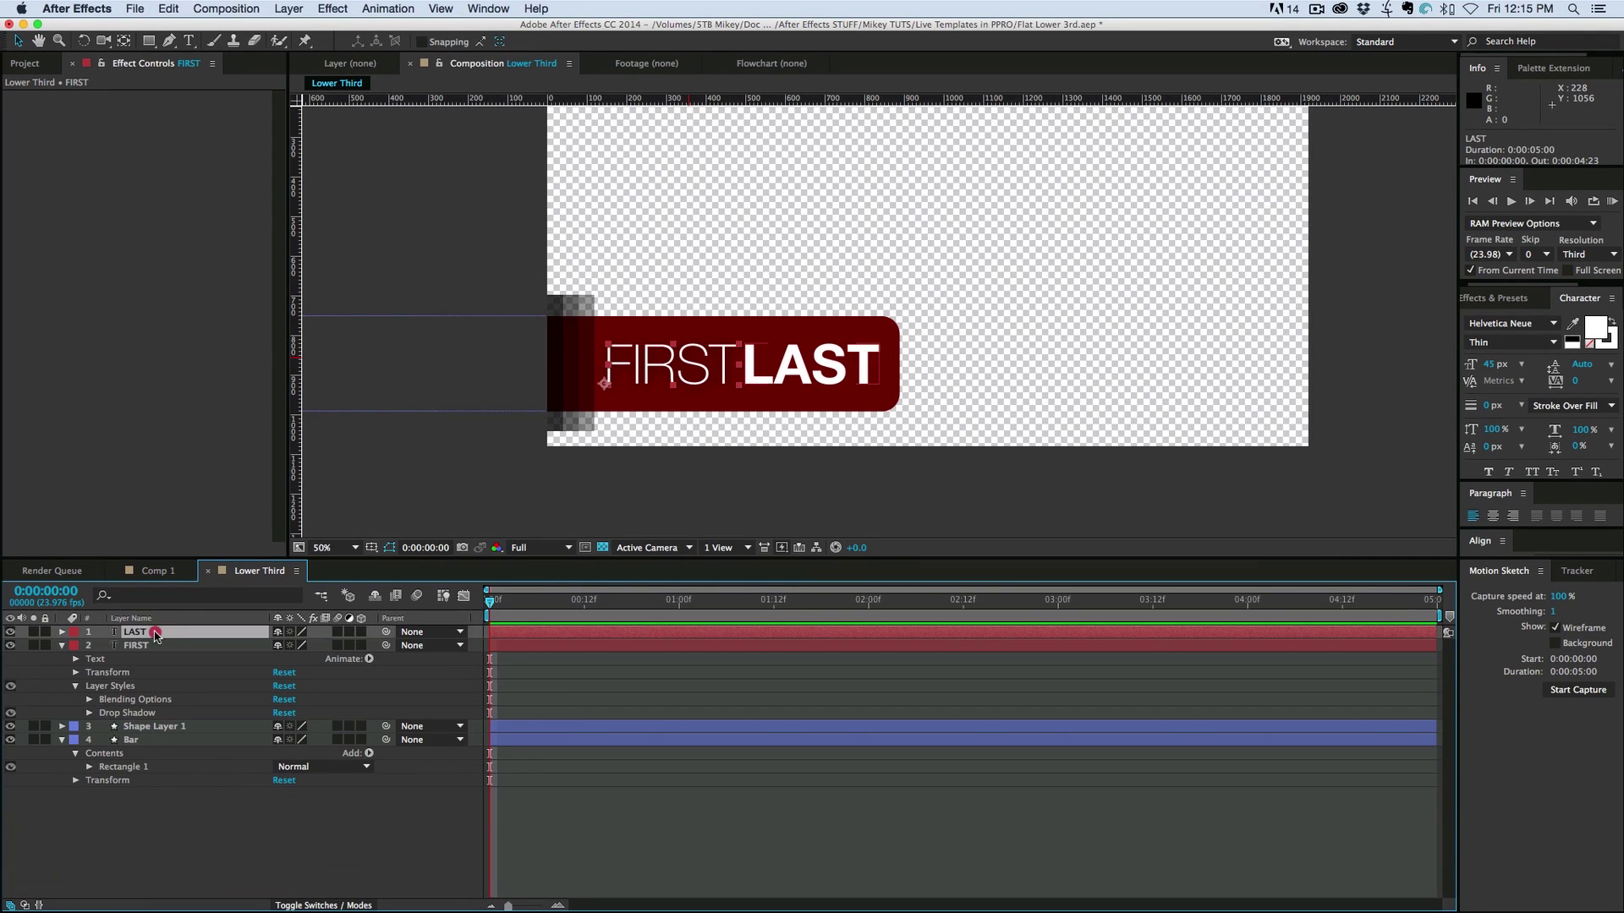
{"action": "left_click", "coordinate": [61, 632]}
{"action": "left_click", "coordinate": [625, 865]}
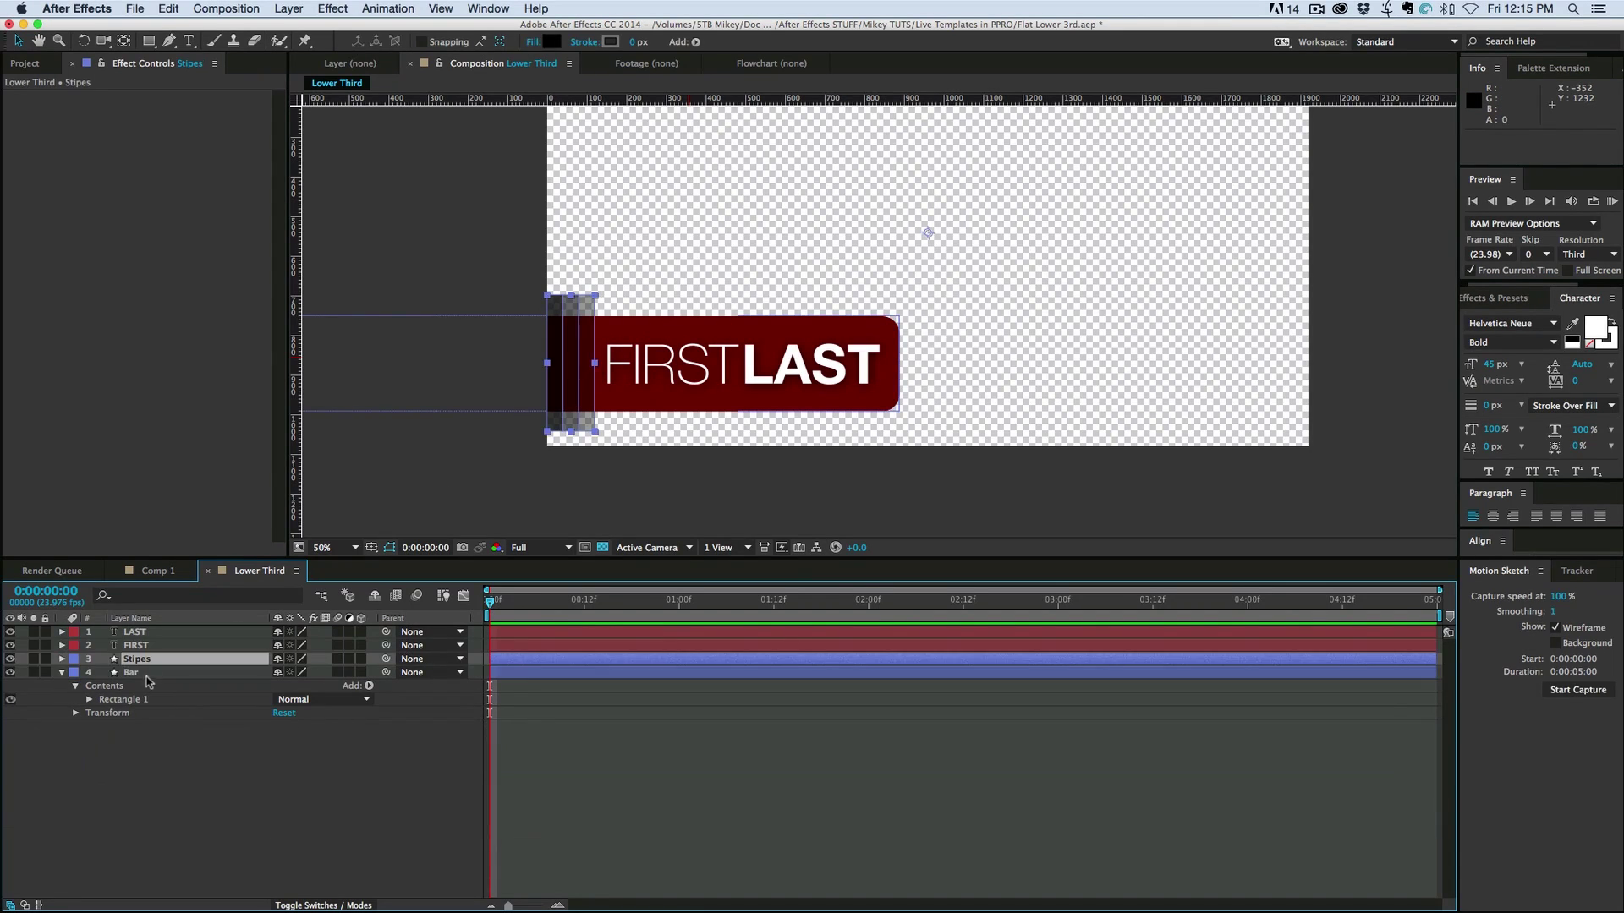
{"action": "left_click", "coordinate": [148, 672]}
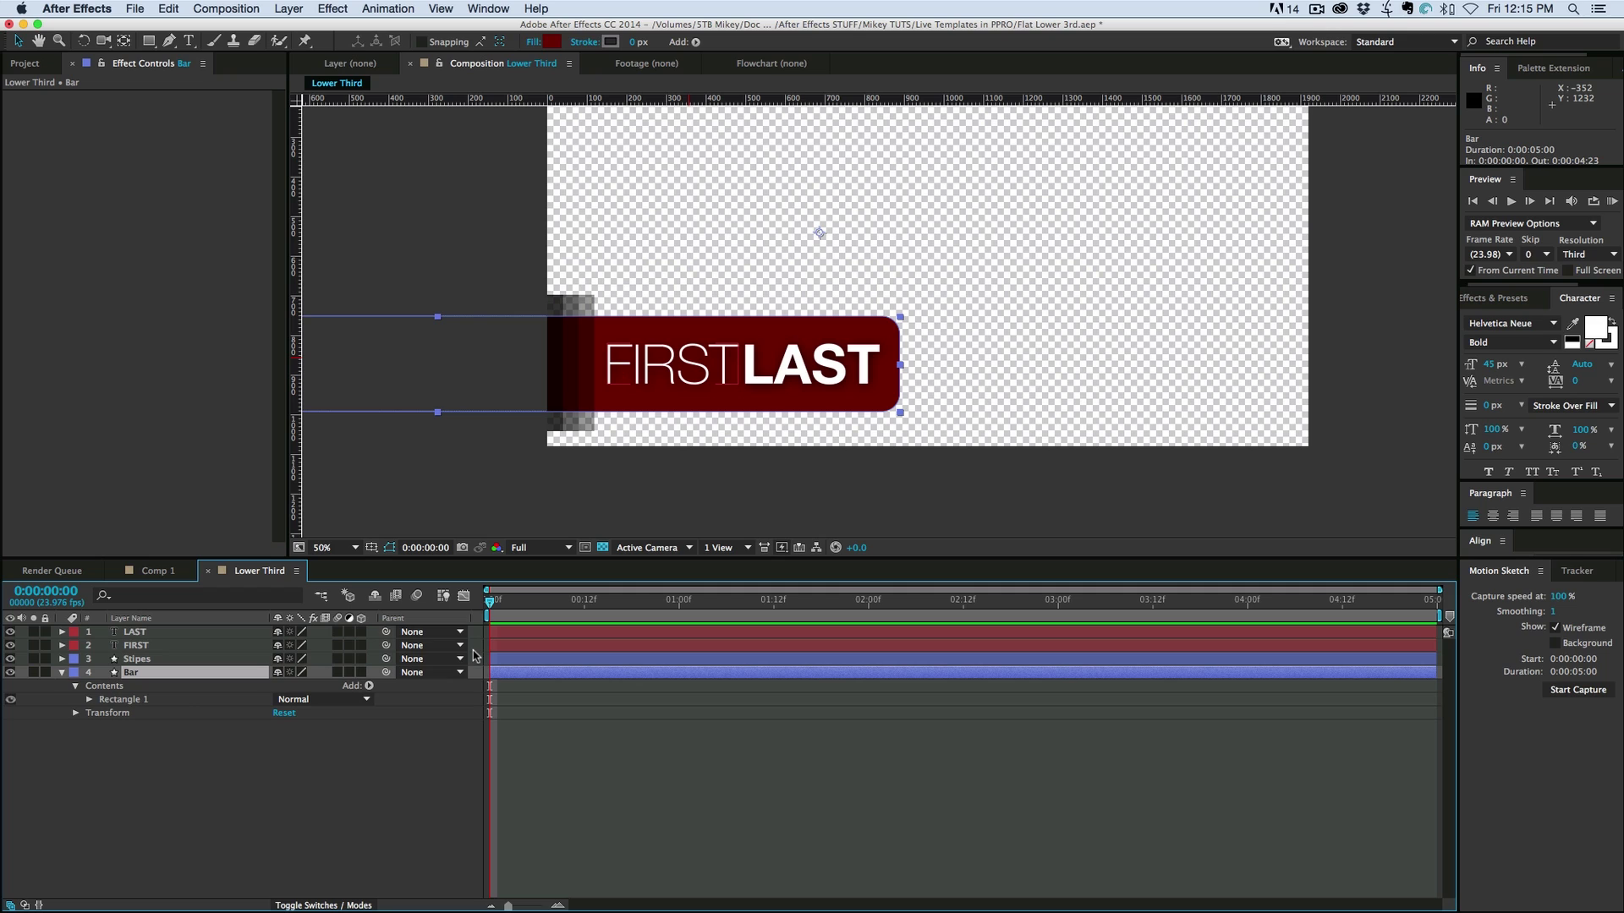
Keyframe Bar's Position from -236,540 at 0:00 to 686,540 at frame 5 and preview it
{"action": "key", "text": "p"}
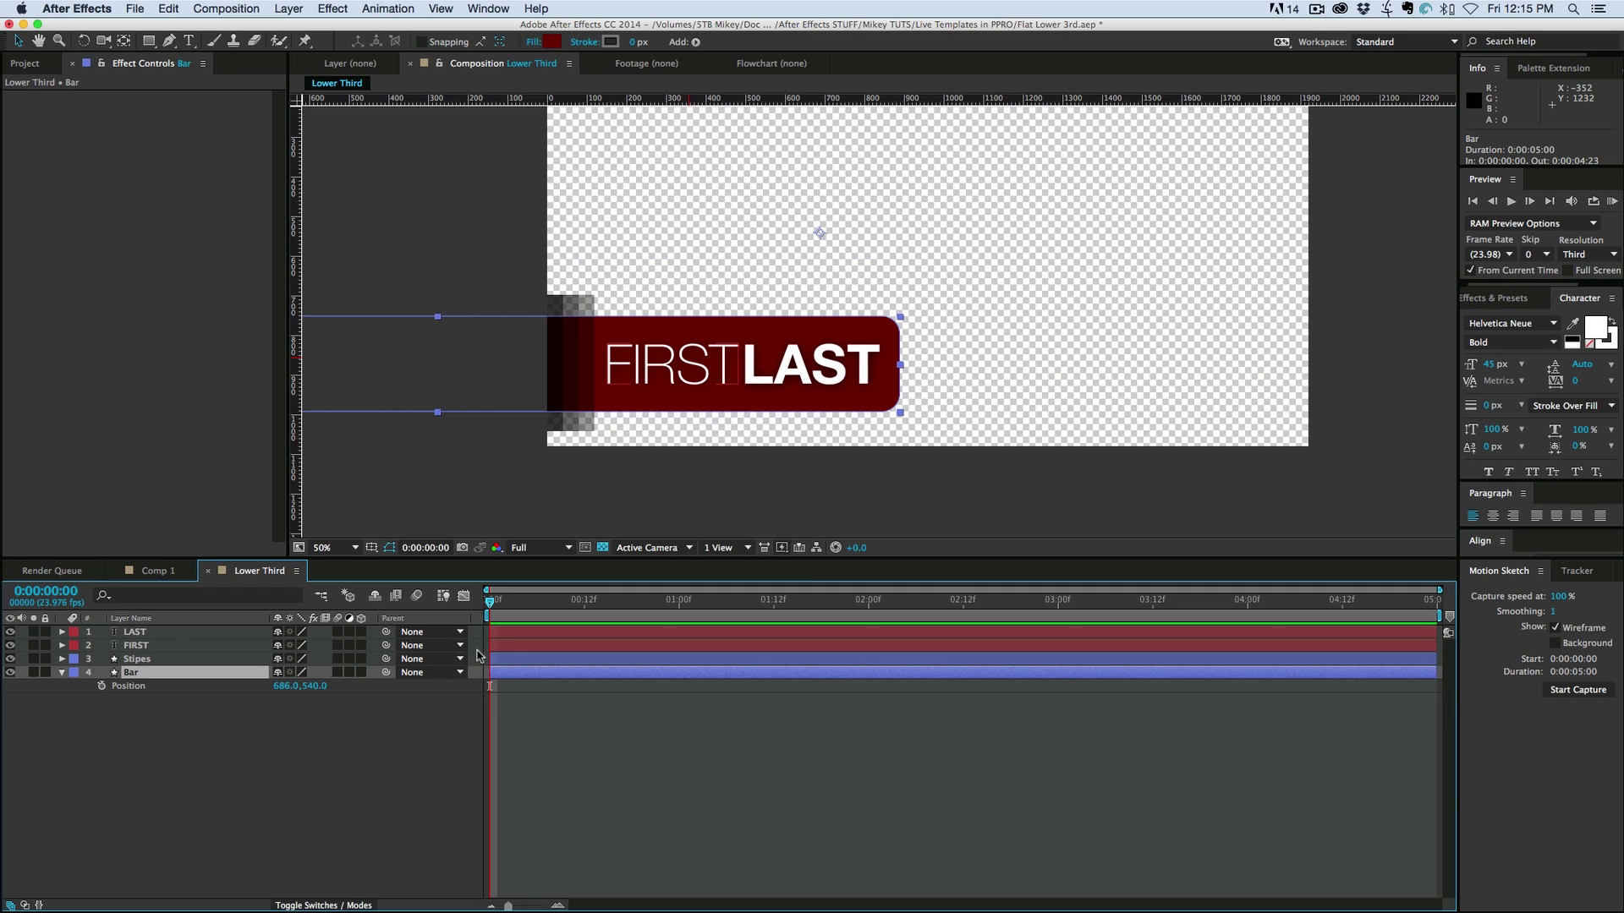
{"action": "left_click", "coordinate": [100, 686]}
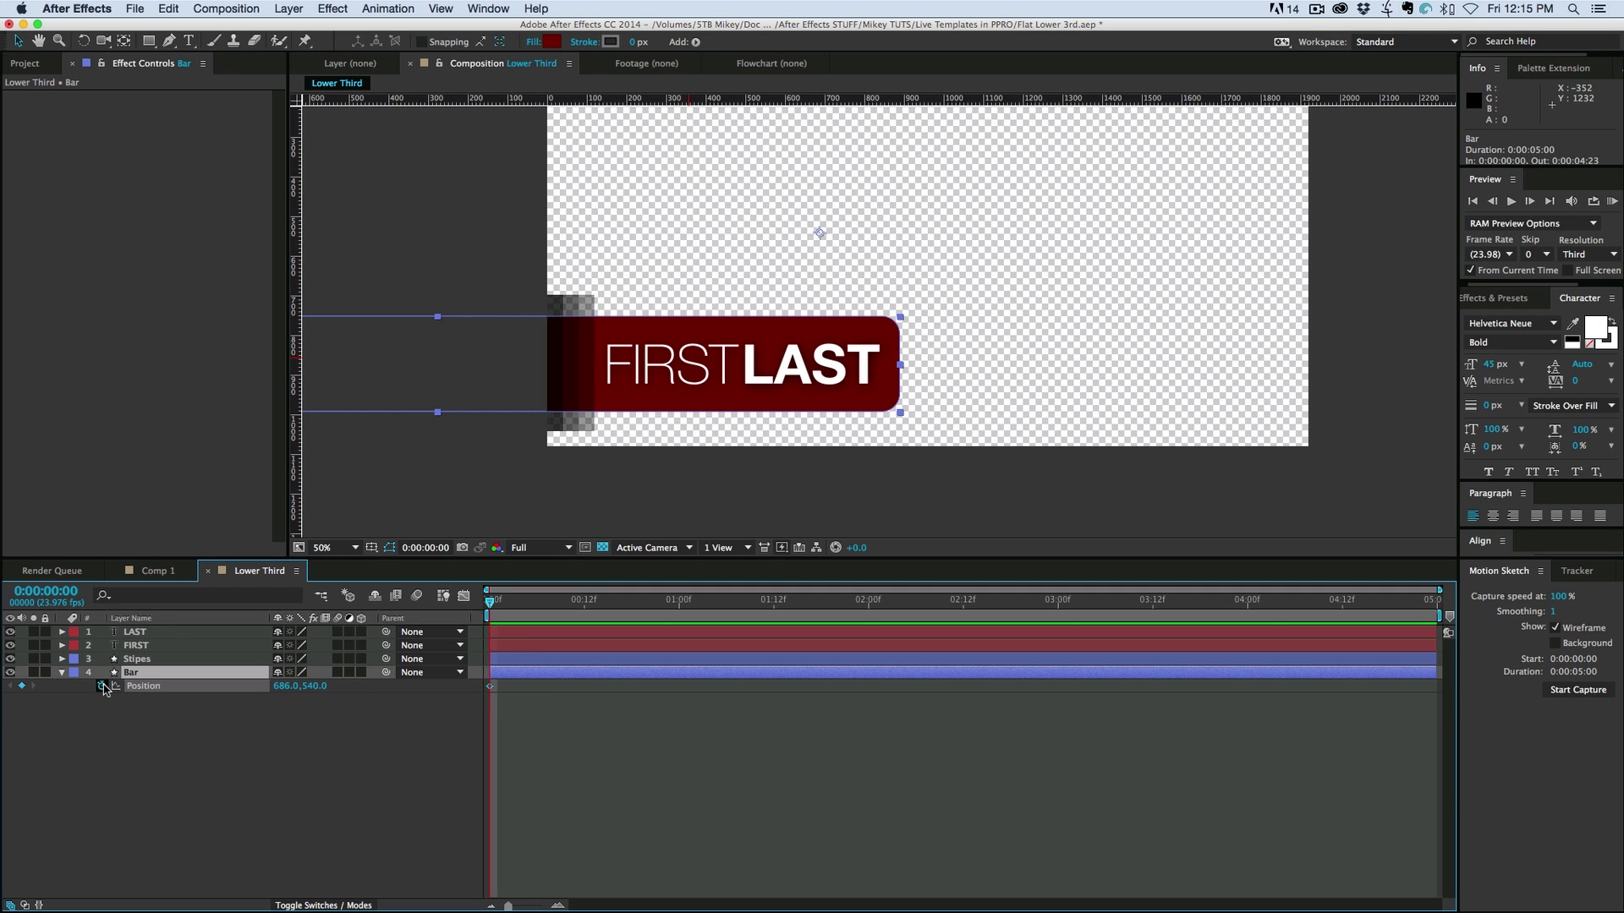
{"action": "left_click_drag", "start_coordinate": [490, 686], "coordinate": [529, 686]}
{"action": "left_click_drag", "start_coordinate": [875, 406], "coordinate": [500, 388]}
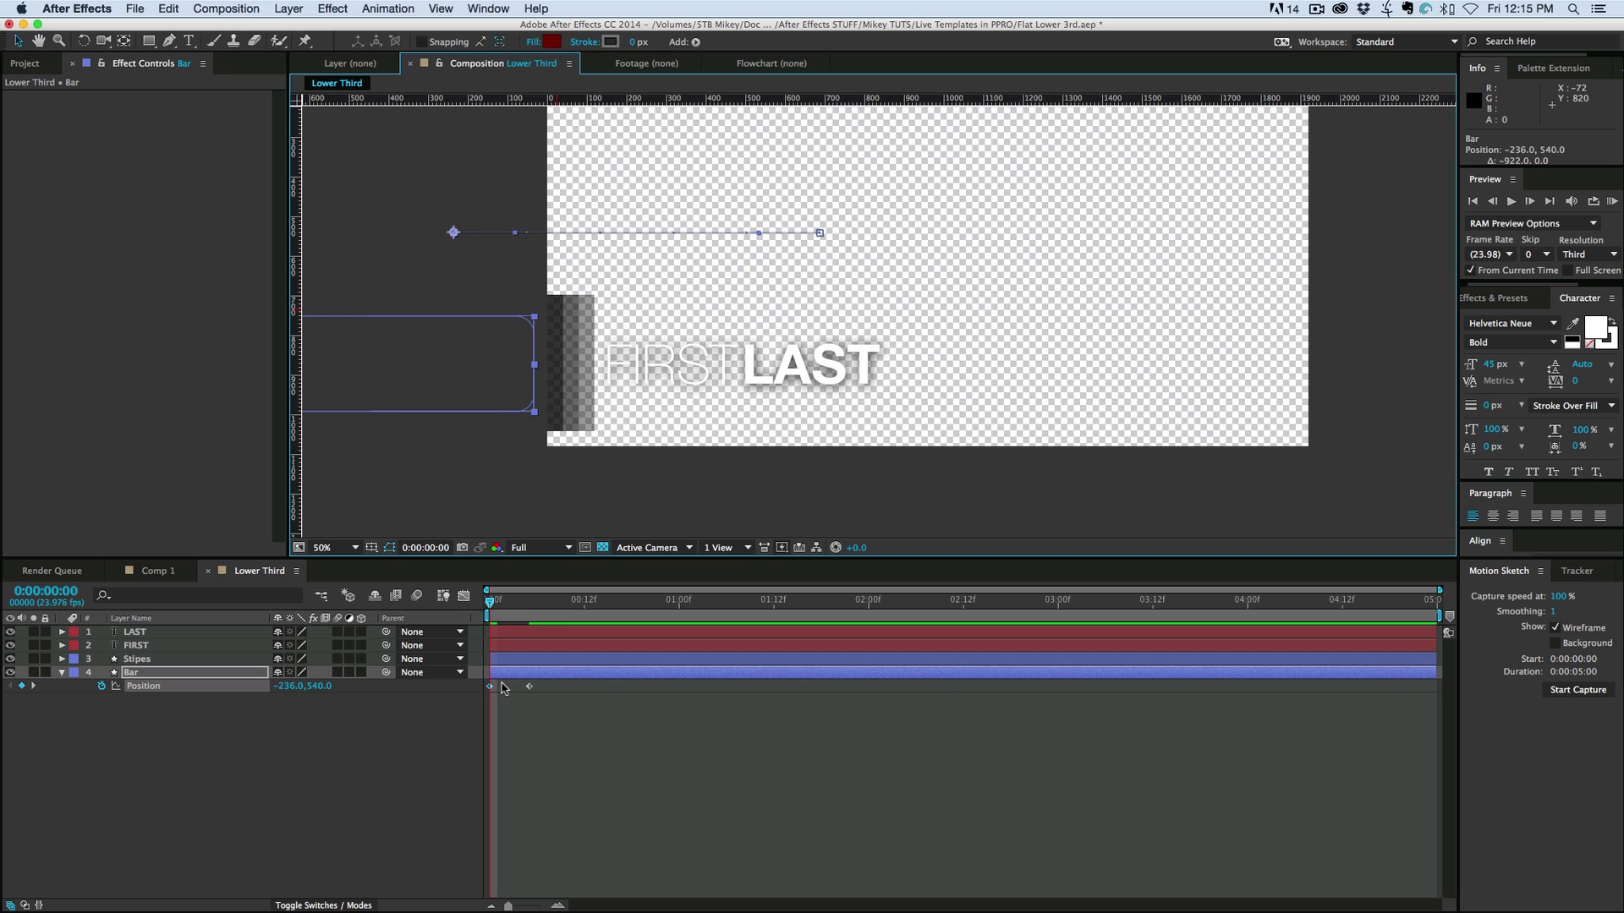
{"action": "key", "text": "space"}
{"action": "key", "text": "space"}
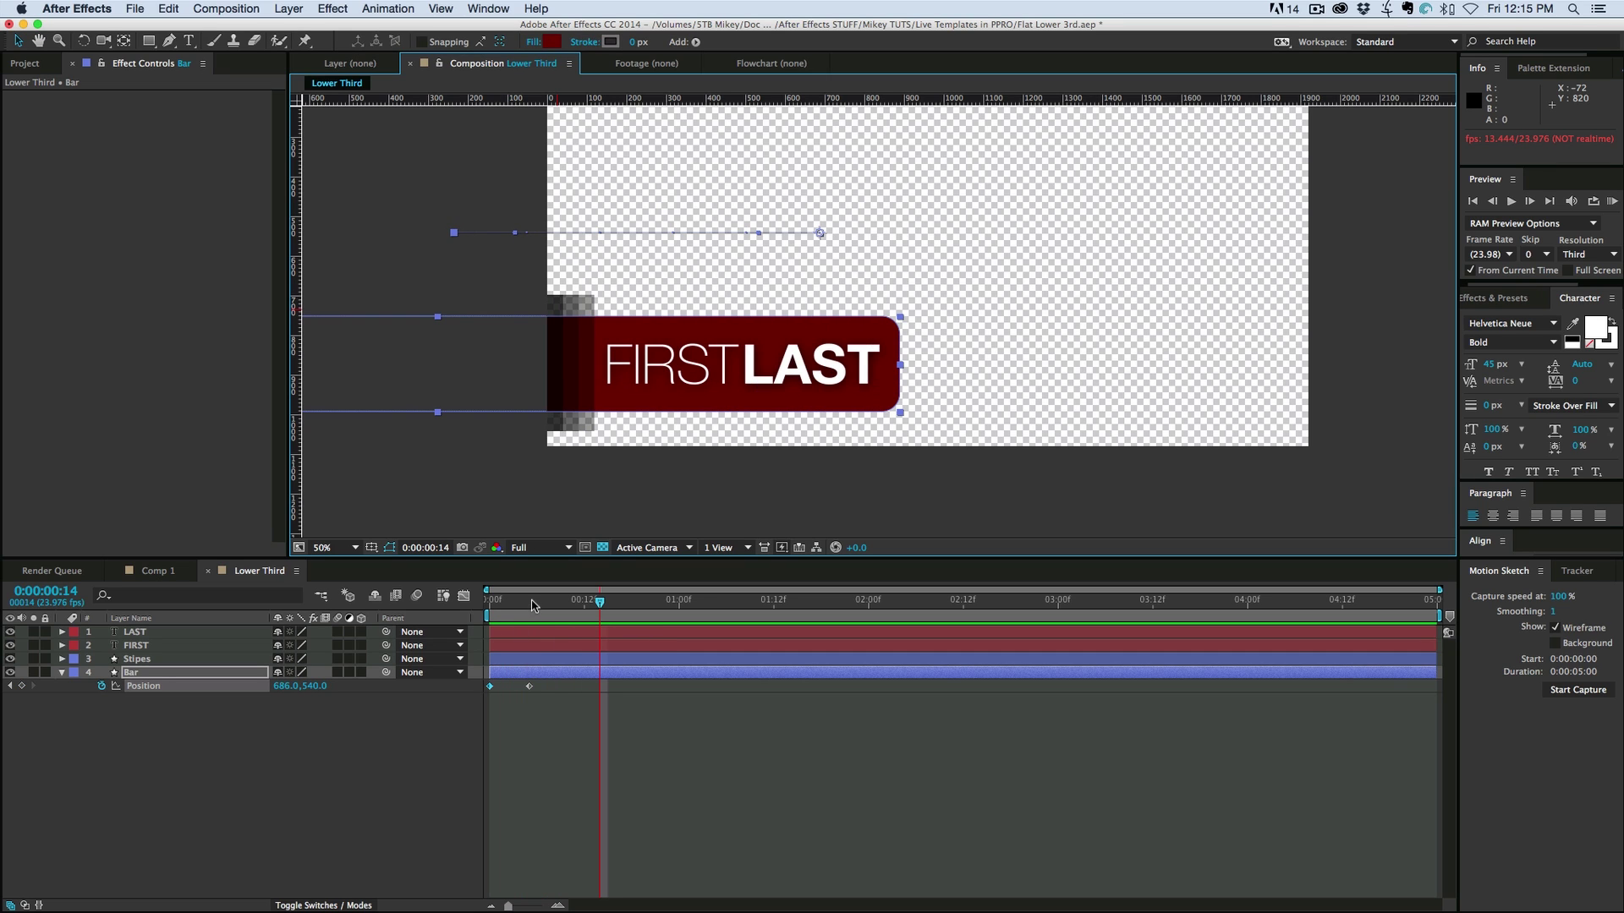
{"action": "key", "text": "space"}
{"action": "key", "text": "space"}
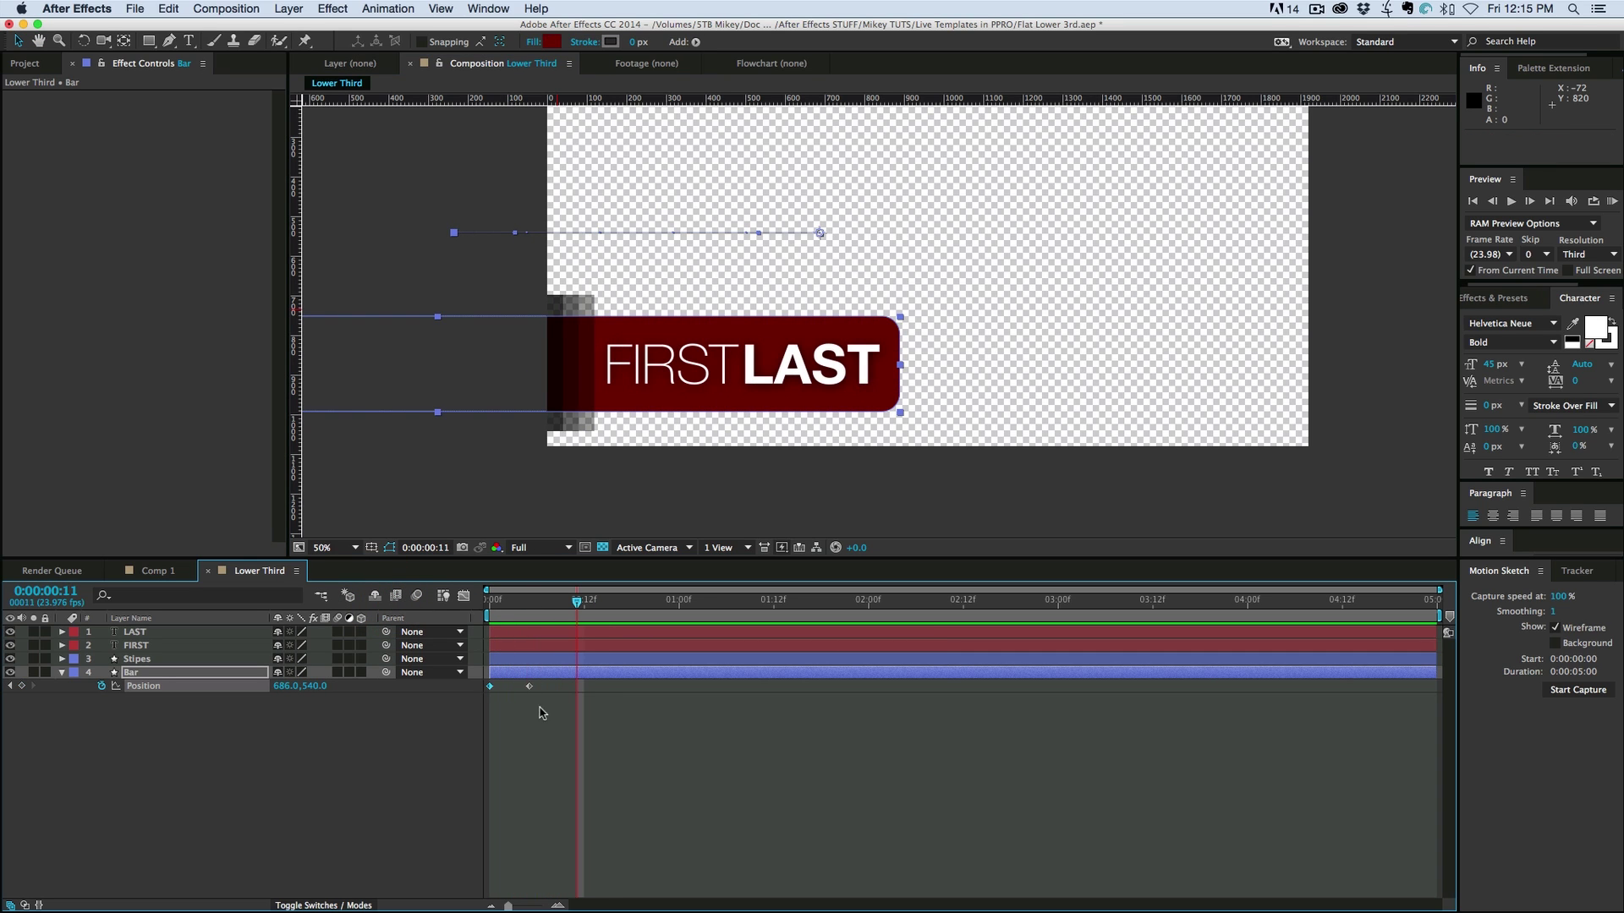
{"action": "left_click", "coordinate": [527, 687]}
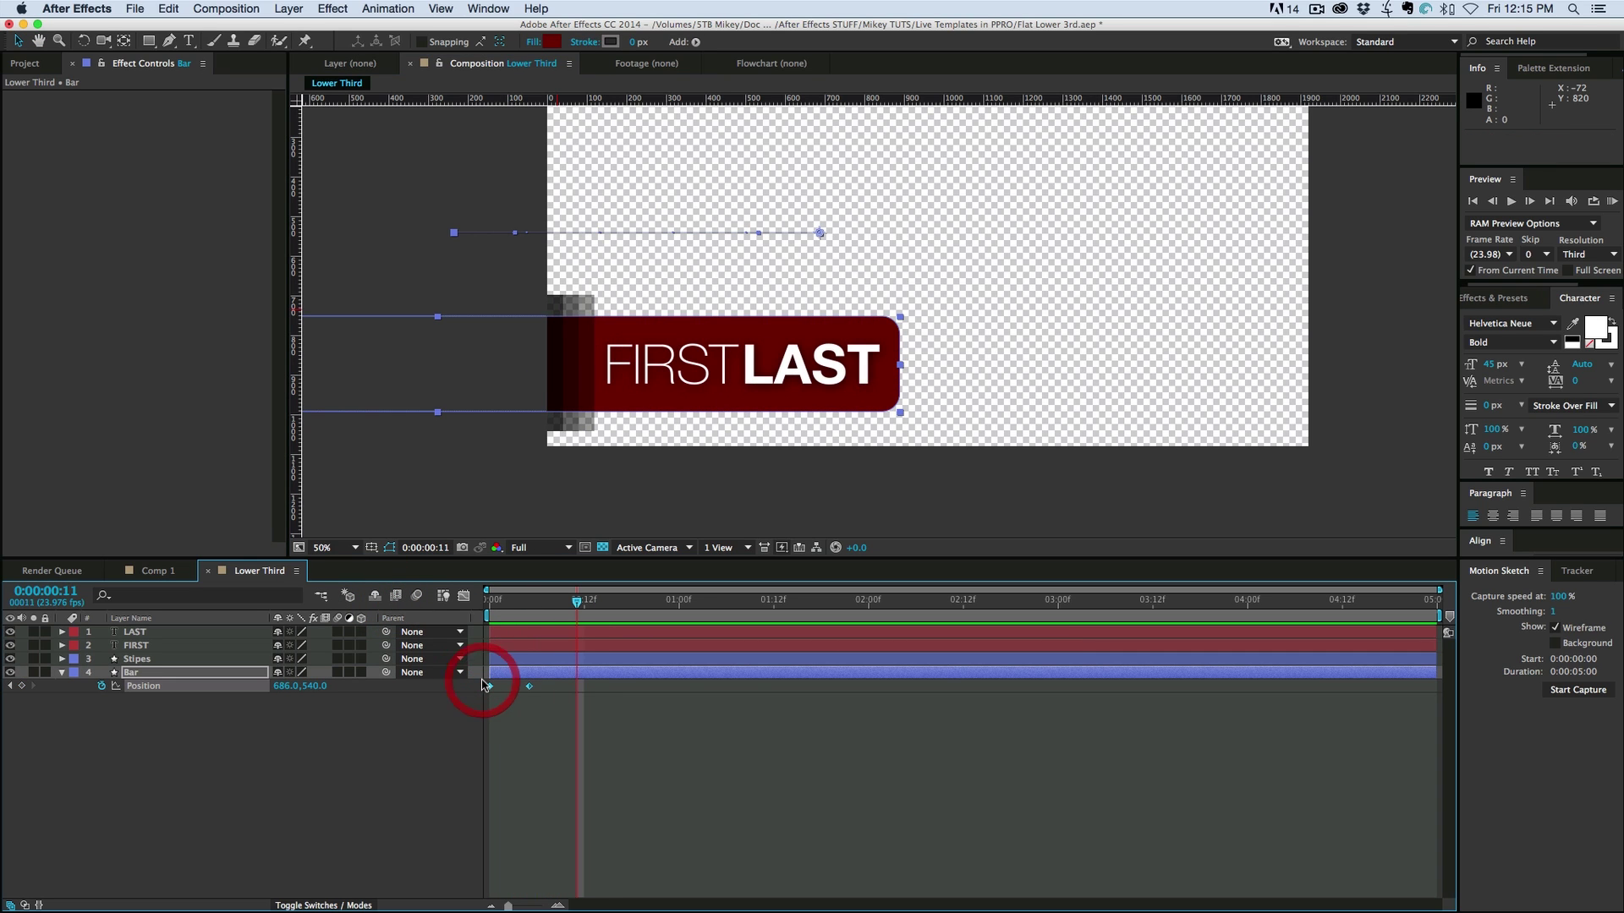
{"action": "right_click", "coordinate": [530, 690]}
Apply Easy Ease to the Bar's position keyframes and raise the end keyframe's influence in the speed graph
{"action": "mouse_move", "coordinate": [607, 871]}
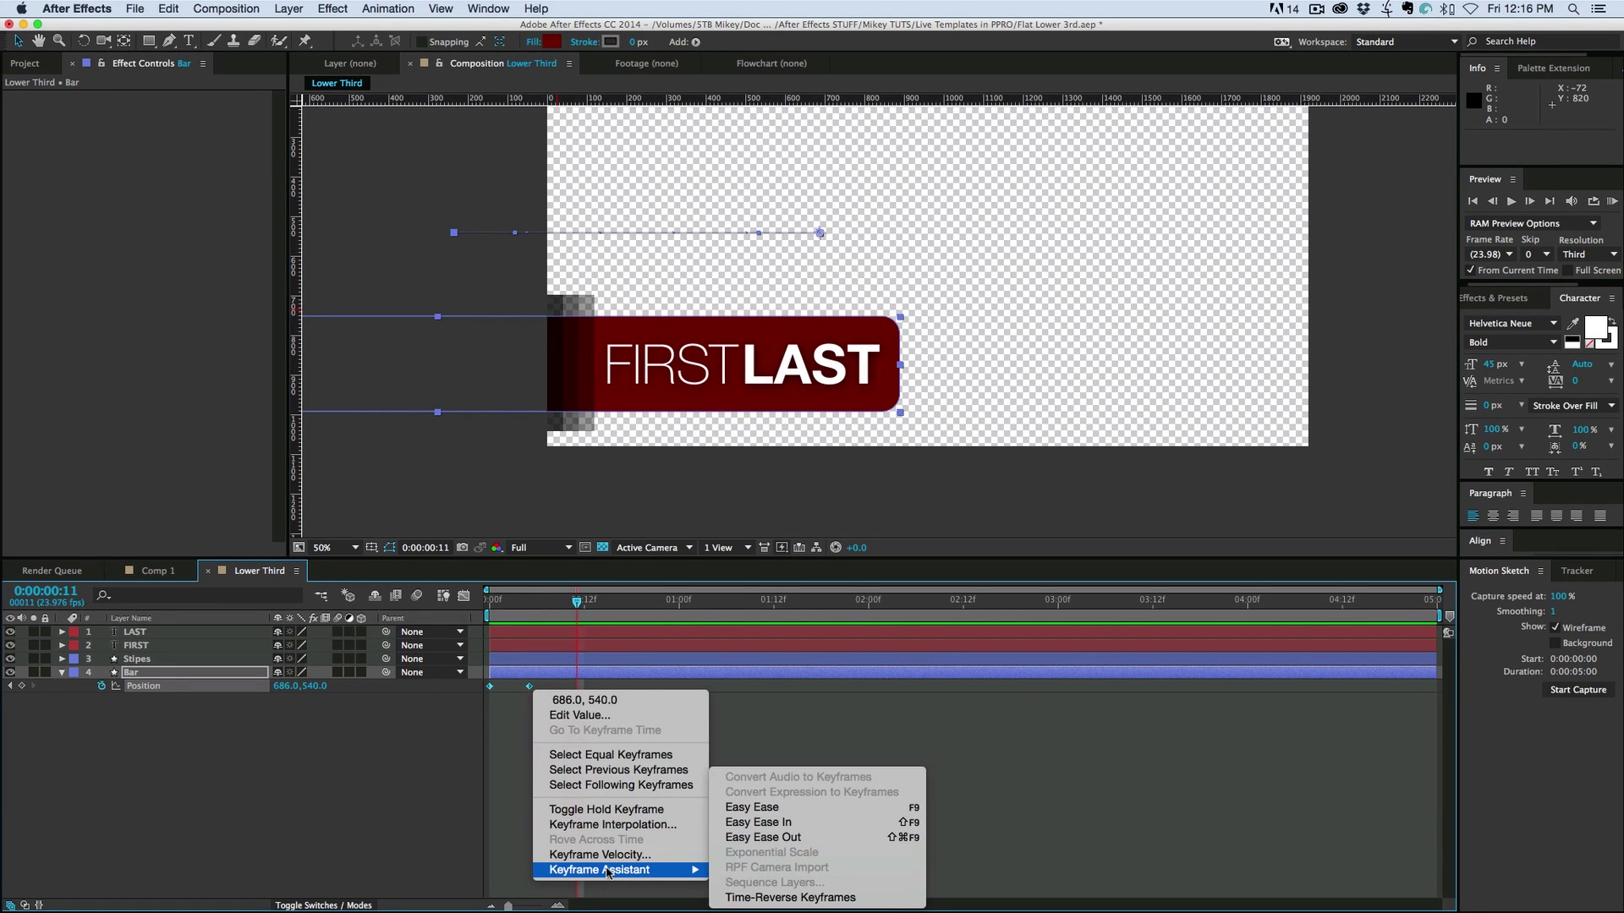
{"action": "left_click", "coordinate": [752, 807]}
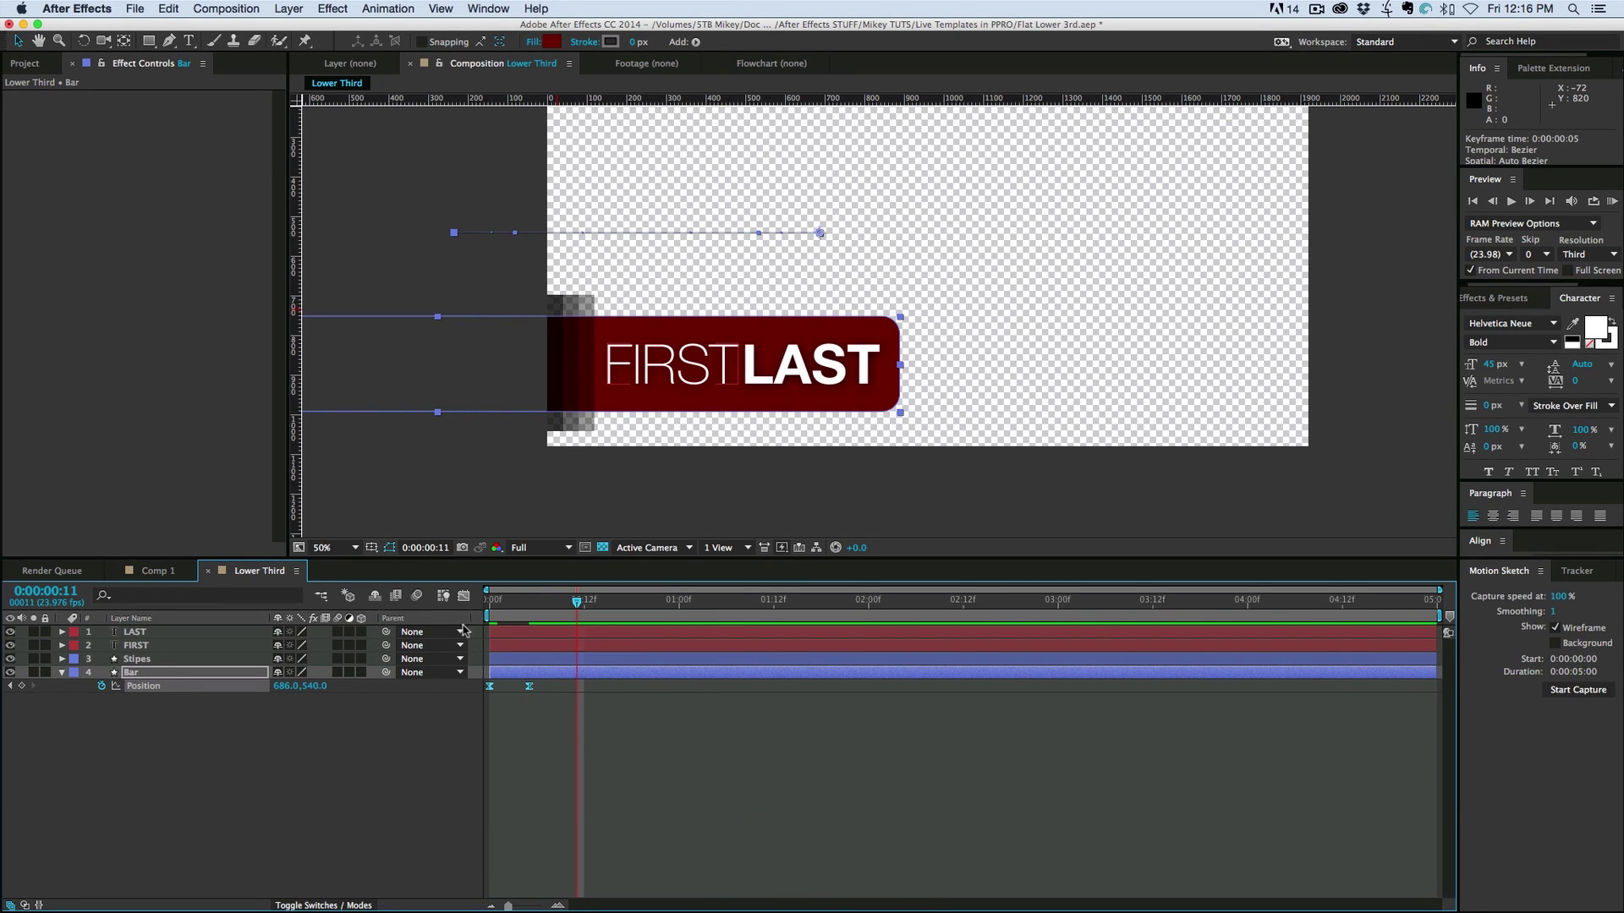
{"action": "left_click", "coordinate": [464, 596]}
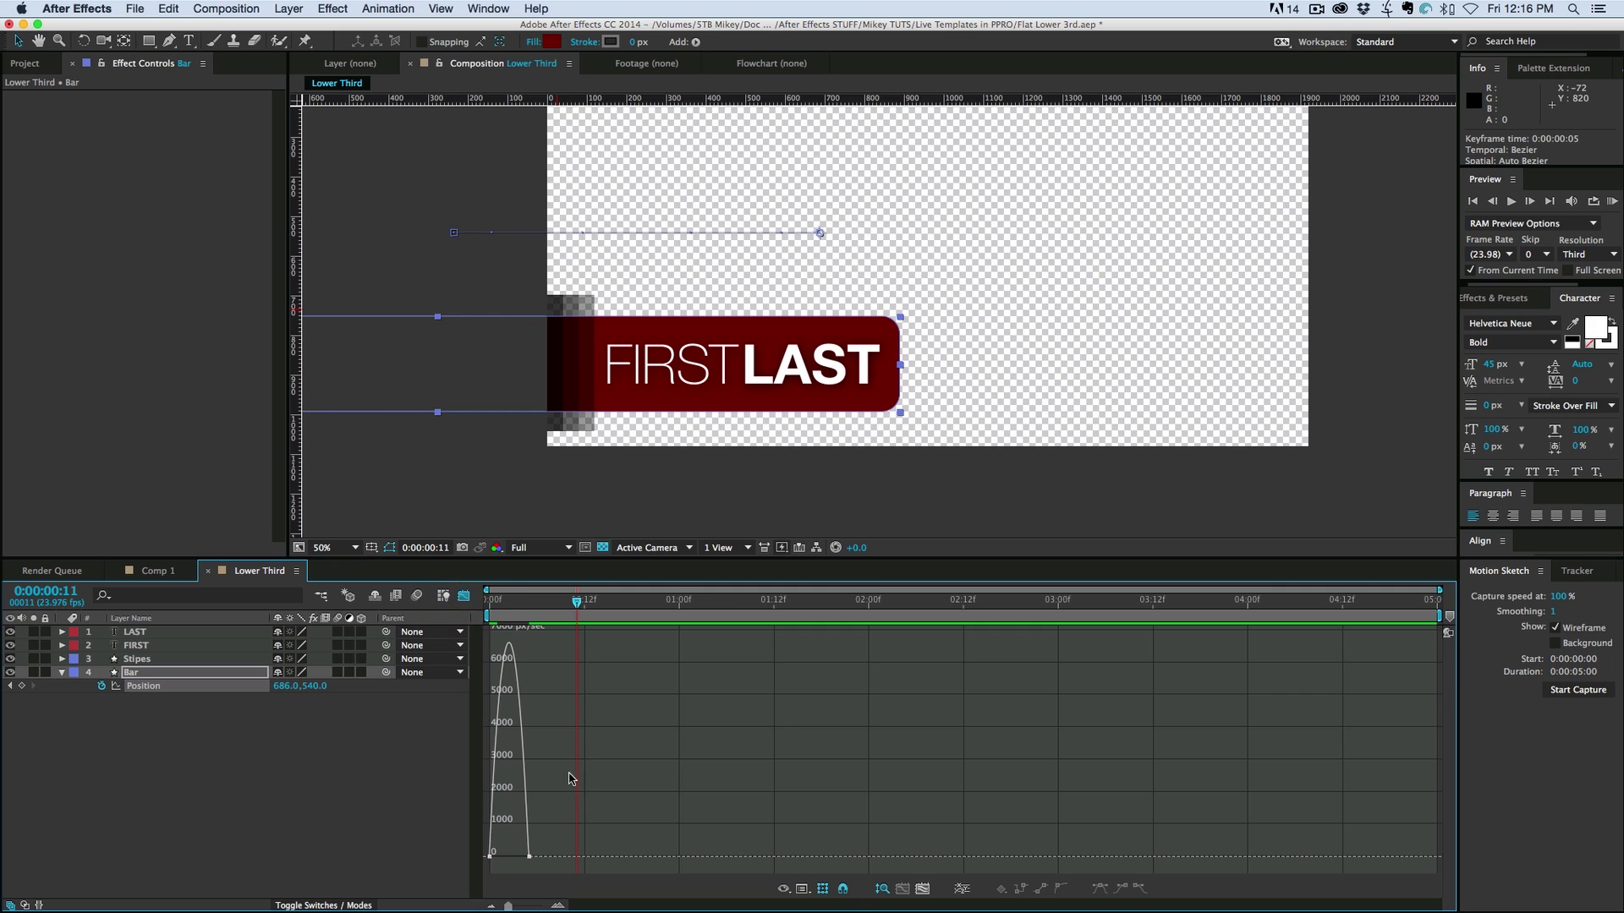
{"action": "left_click", "coordinate": [527, 857]}
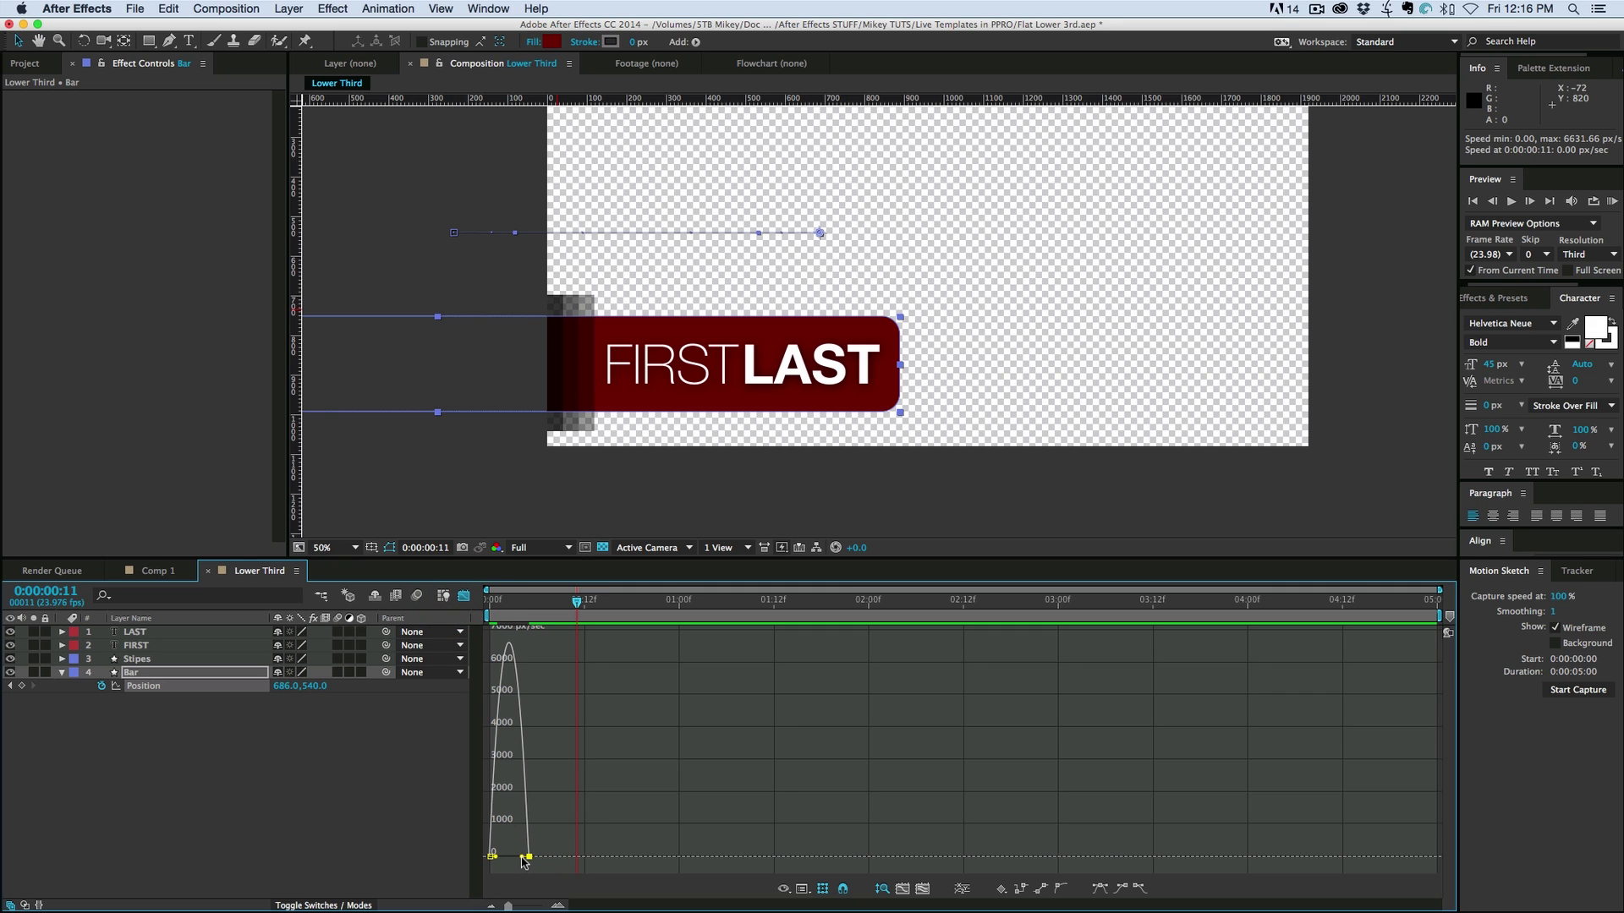
{"action": "left_click_drag", "start_coordinate": [524, 859], "coordinate": [518, 859]}
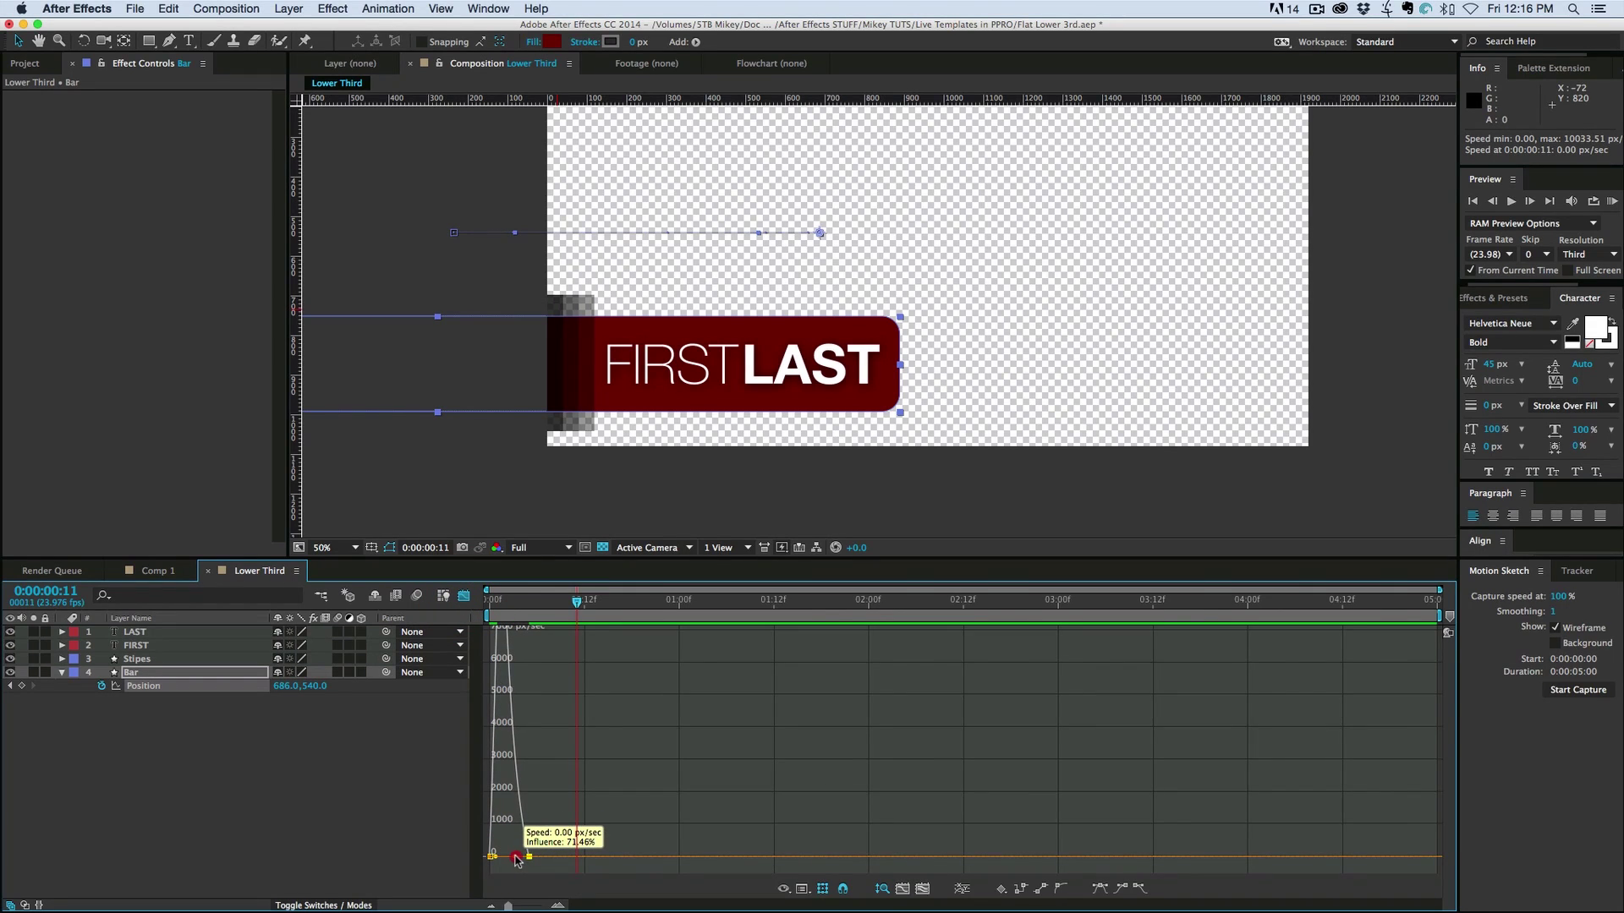
{"action": "key", "text": "space"}
Push the end keyframe slightly later, ending near 73% influence, and preview the eased slide-in
{"action": "left_click", "coordinate": [463, 599]}
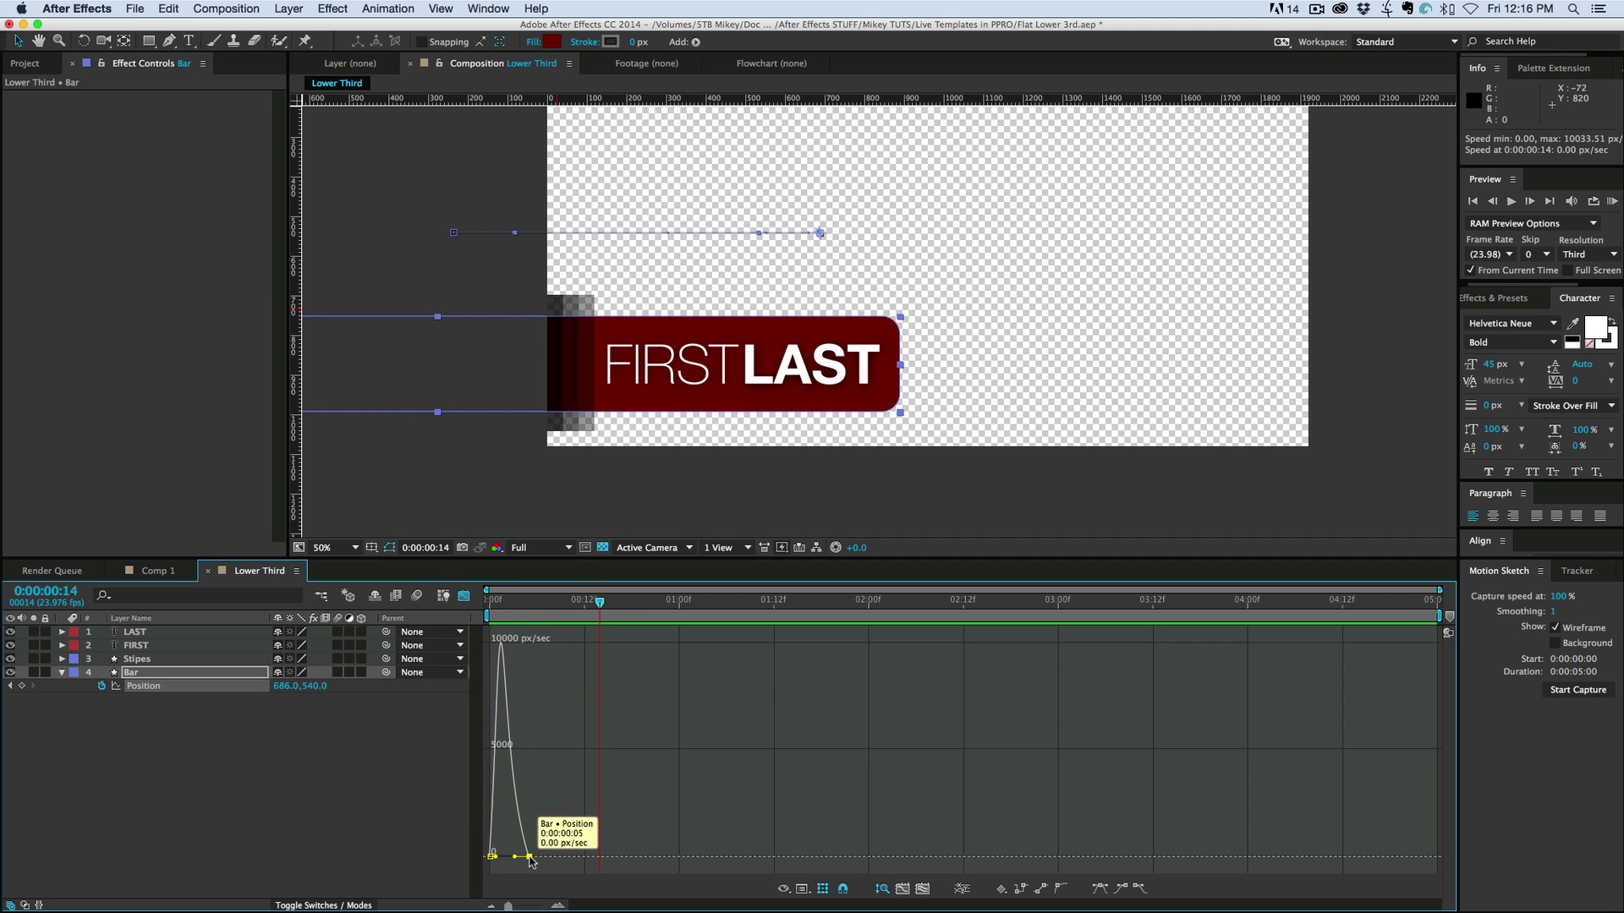
{"action": "mouse_move", "coordinate": [530, 857]}
{"action": "left_mouse_down"}
{"action": "mouse_move", "coordinate": [545, 857]}
{"action": "mouse_move", "coordinate": [516, 856]}
{"action": "left_mouse_up"}
{"action": "key", "text": "space"}
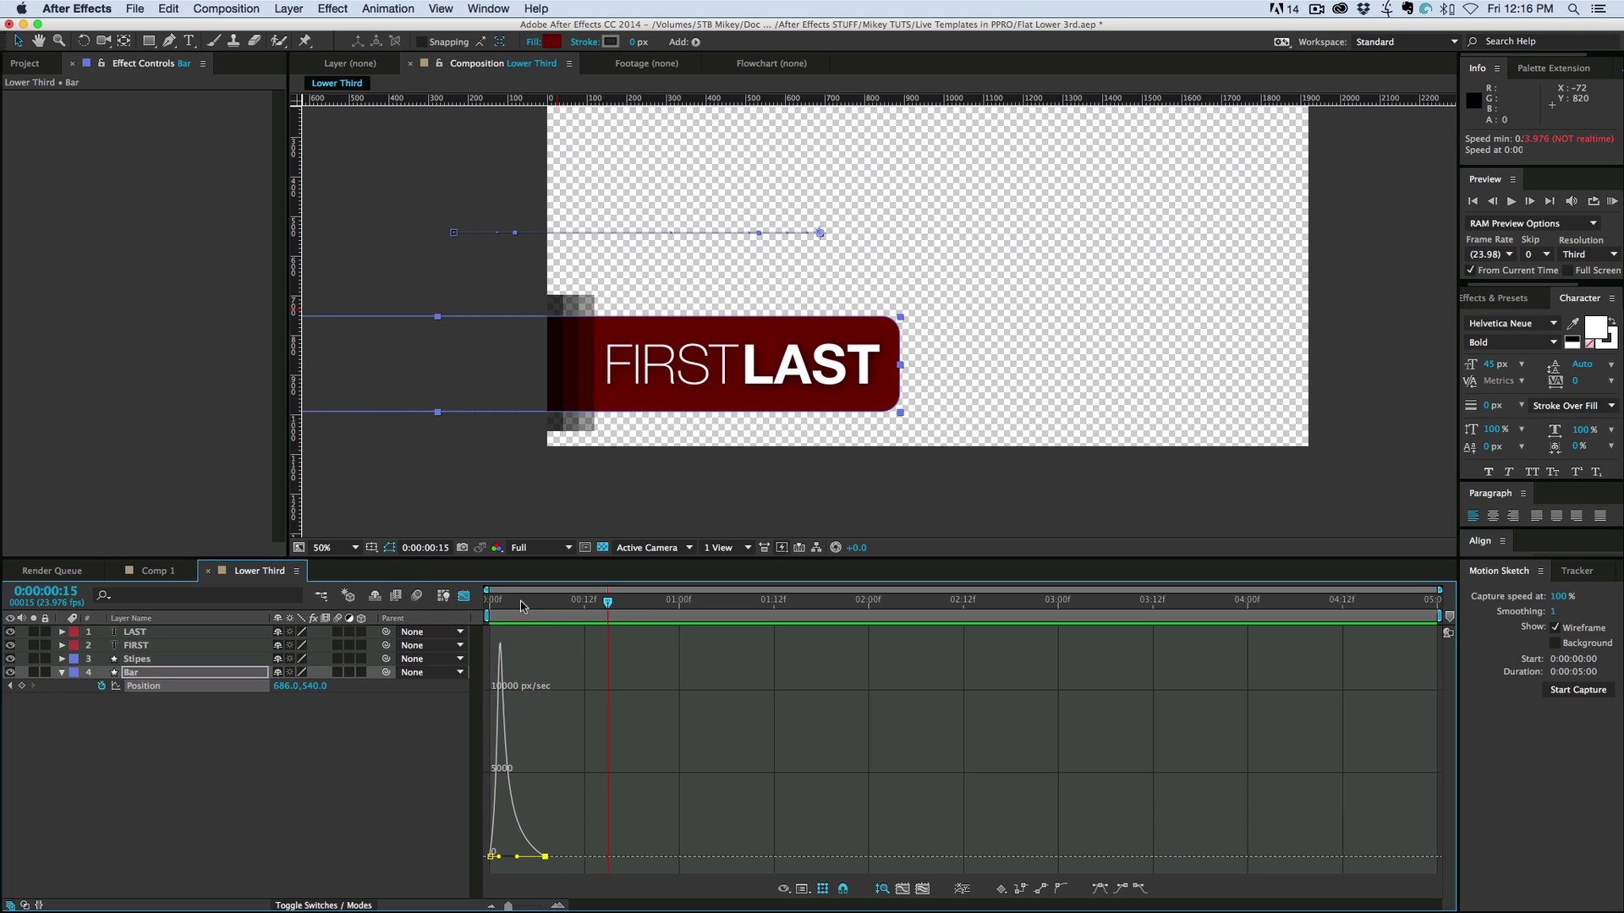
{"action": "key", "text": "space"}
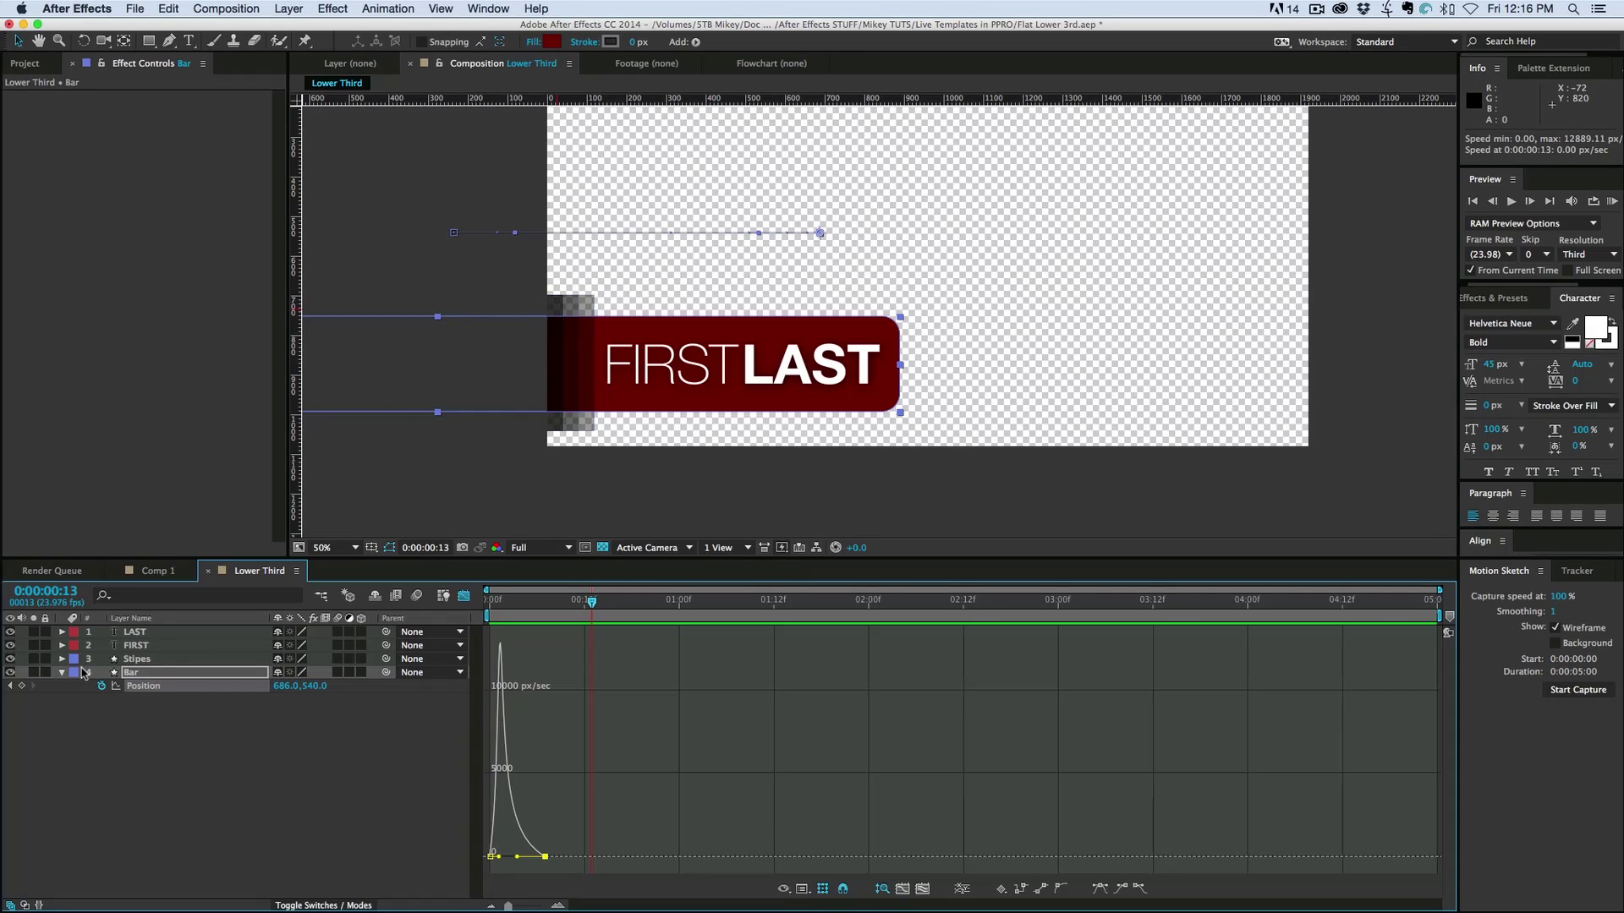
Return to layer bars at the timeline start and reveal the first stripe's Transform properties in Stipes
{"action": "left_click", "coordinate": [146, 661]}
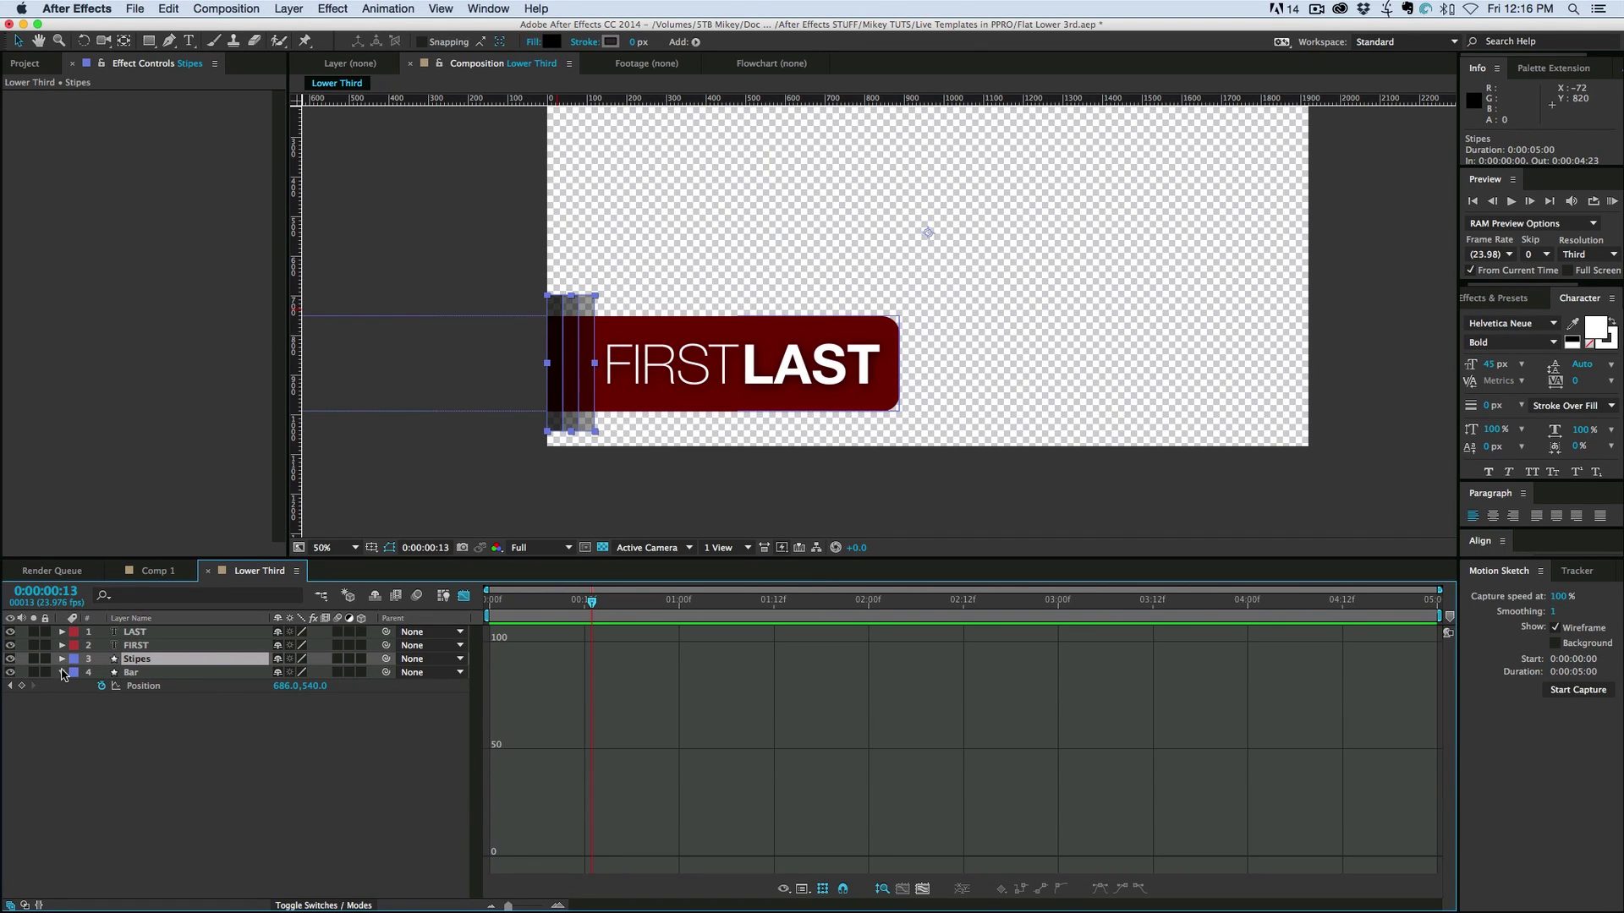
{"action": "left_click", "coordinate": [61, 673]}
{"action": "key", "text": "shift+F3"}
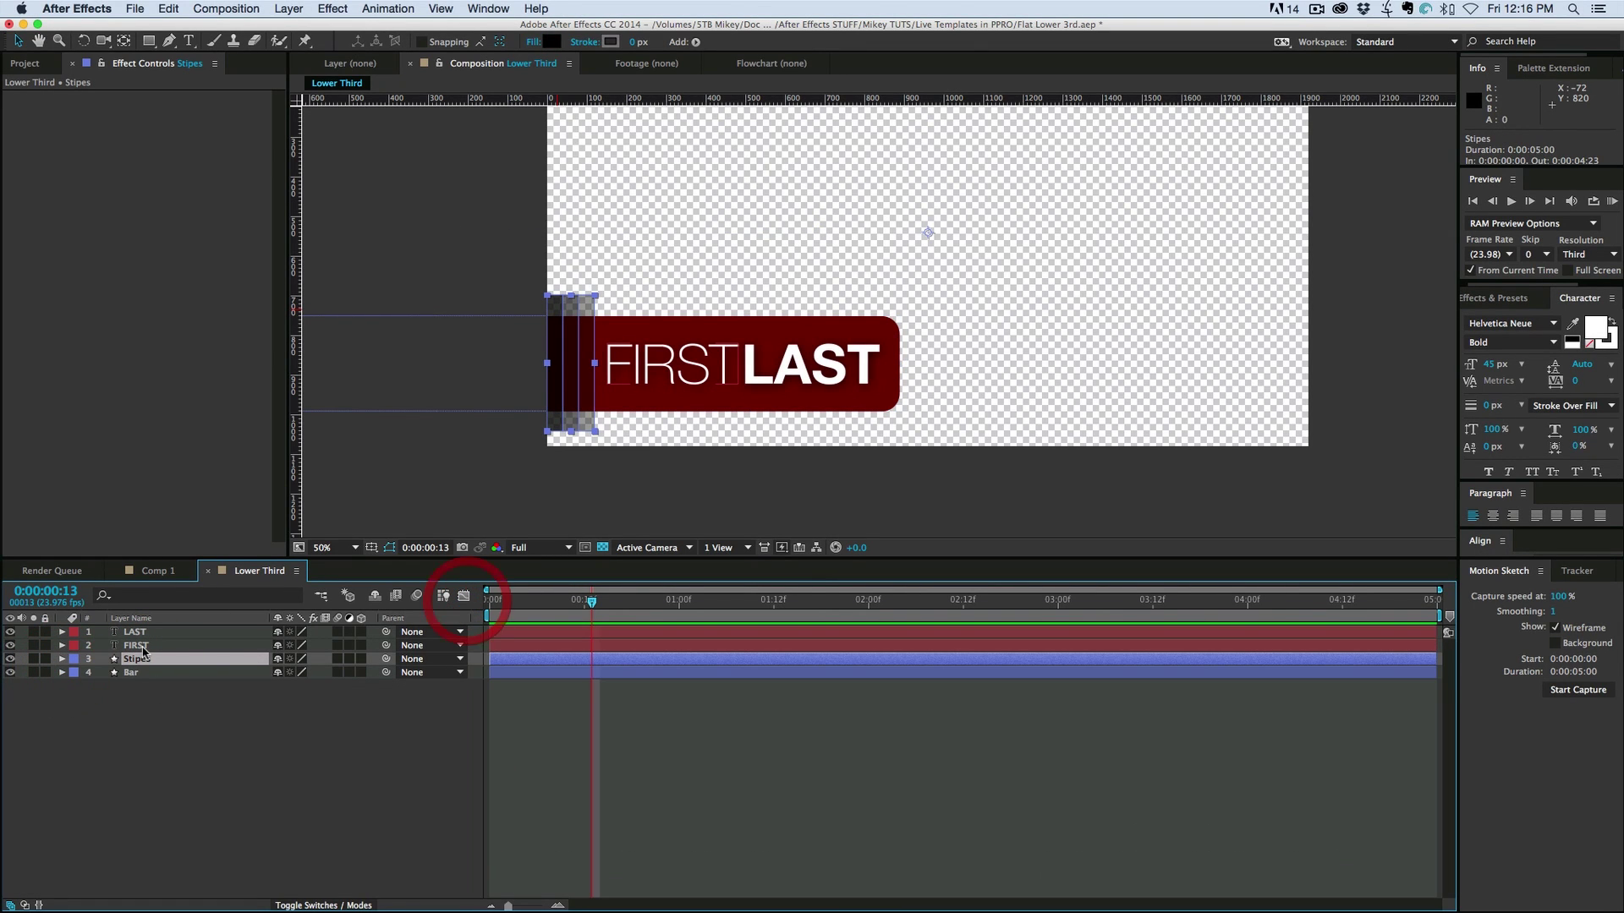
{"action": "left_click", "coordinate": [63, 659]}
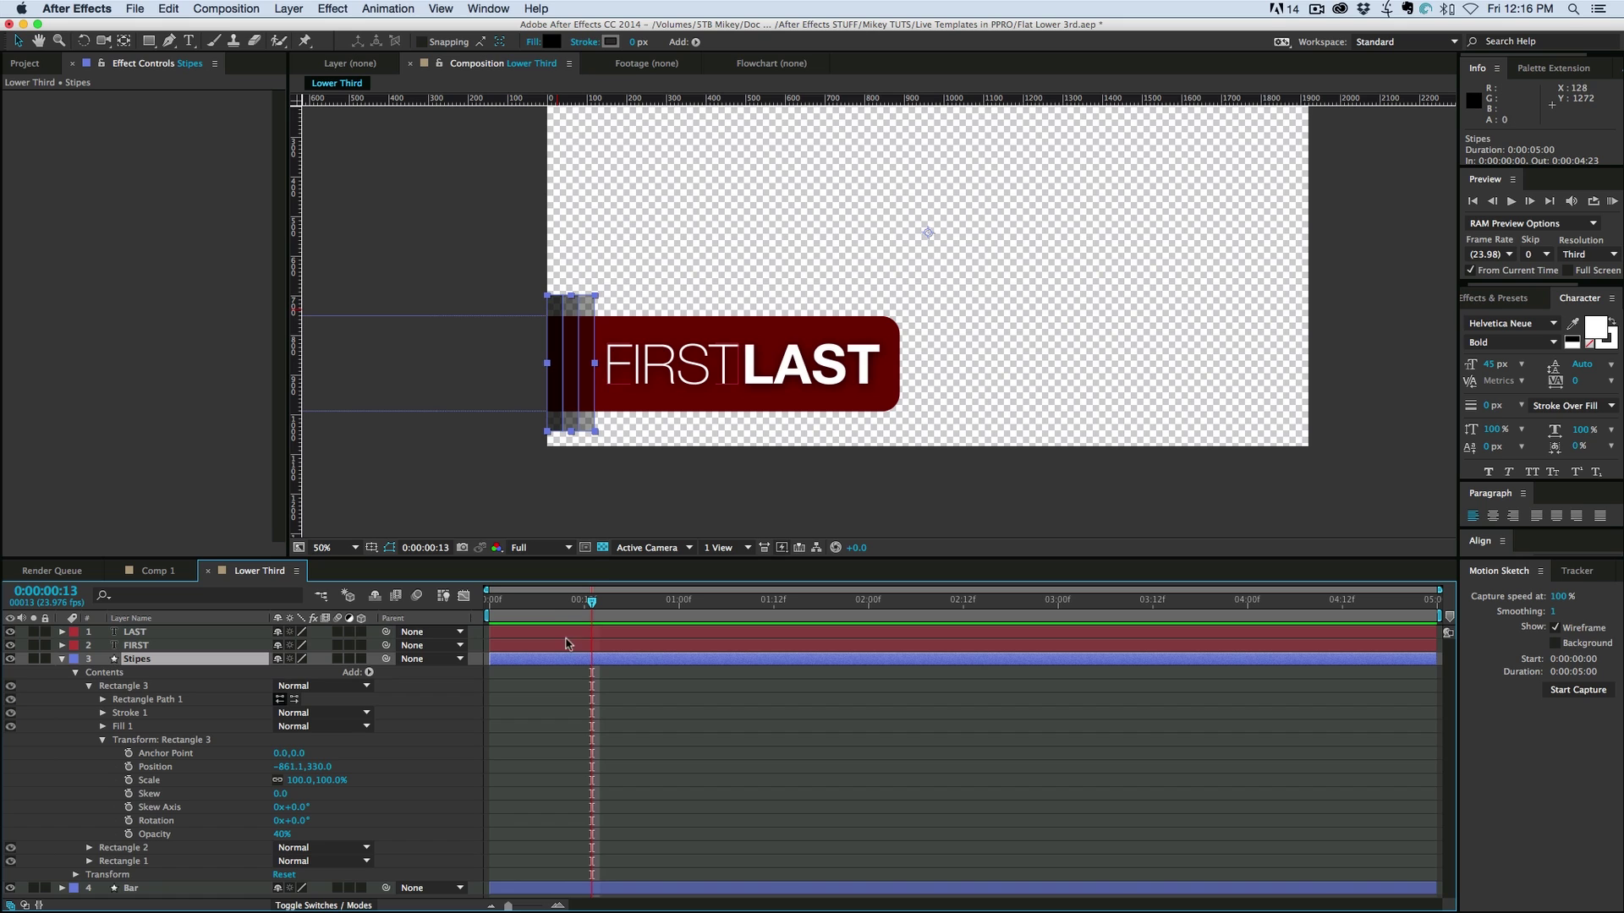
{"action": "left_click_drag", "start_coordinate": [512, 604], "coordinate": [430, 592]}
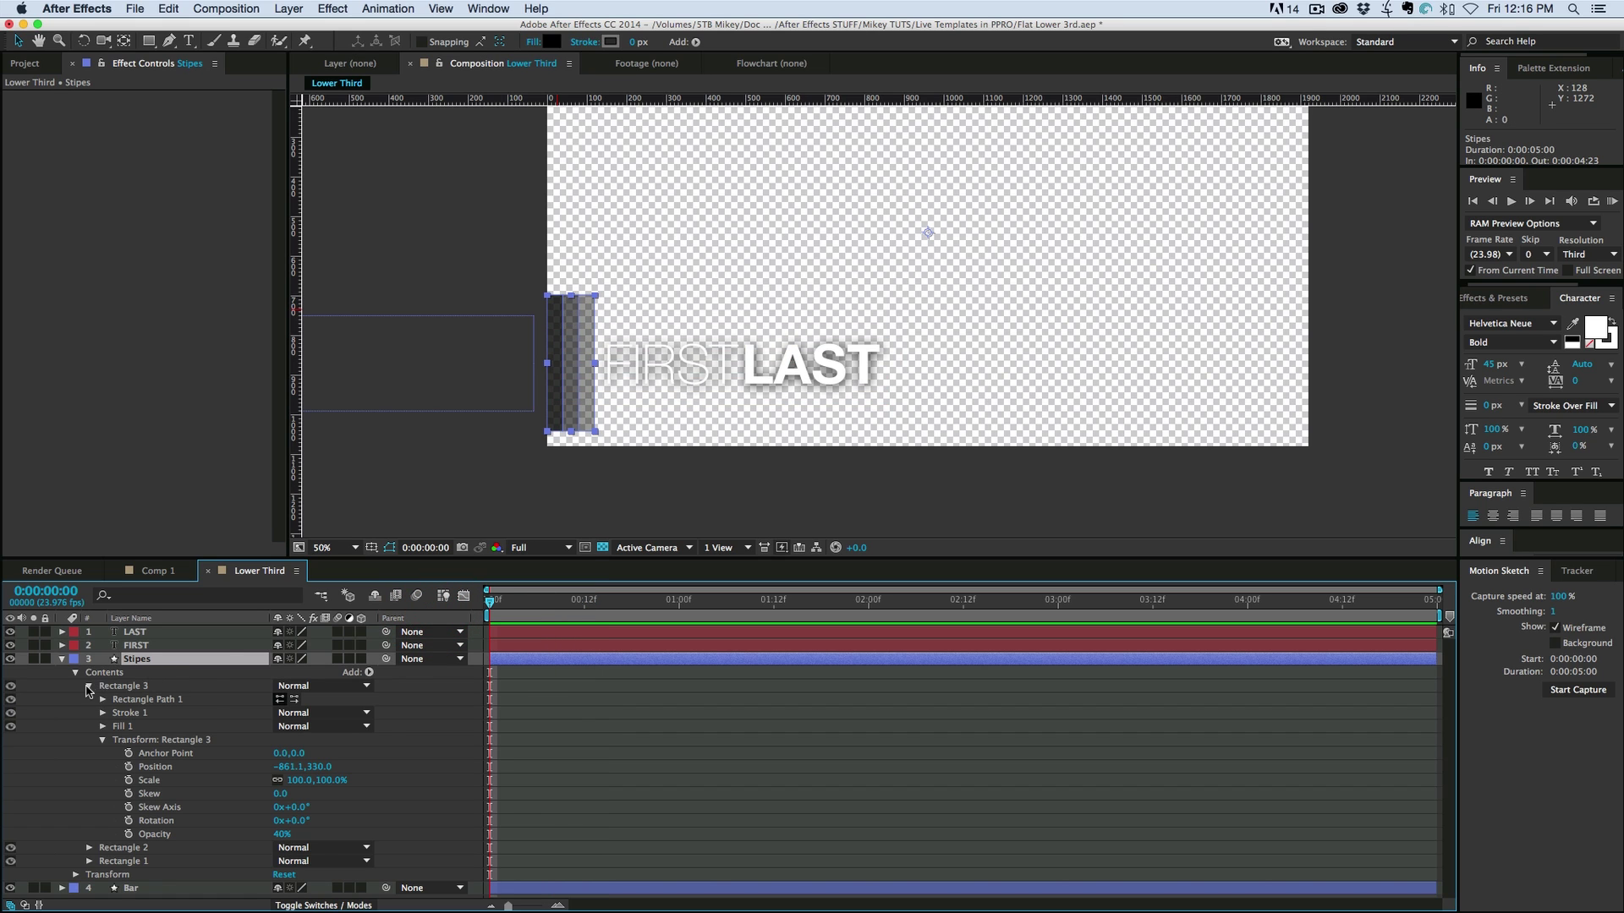
{"action": "left_click", "coordinate": [89, 688]}
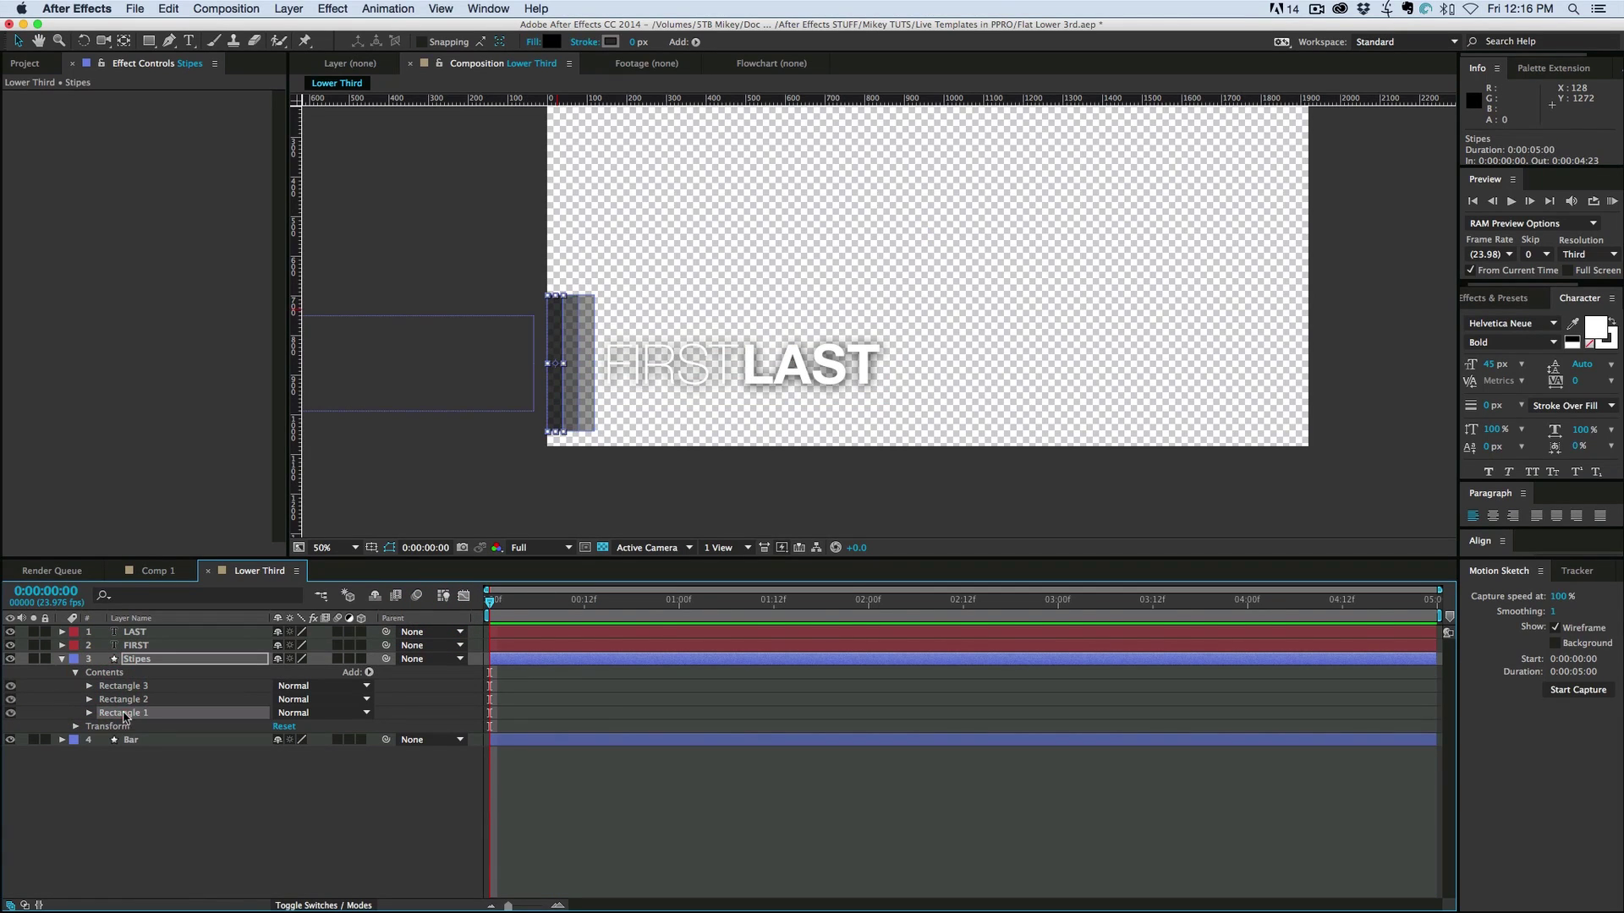
{"action": "left_click", "coordinate": [121, 698]}
{"action": "left_click", "coordinate": [121, 686]}
{"action": "left_click", "coordinate": [89, 713]}
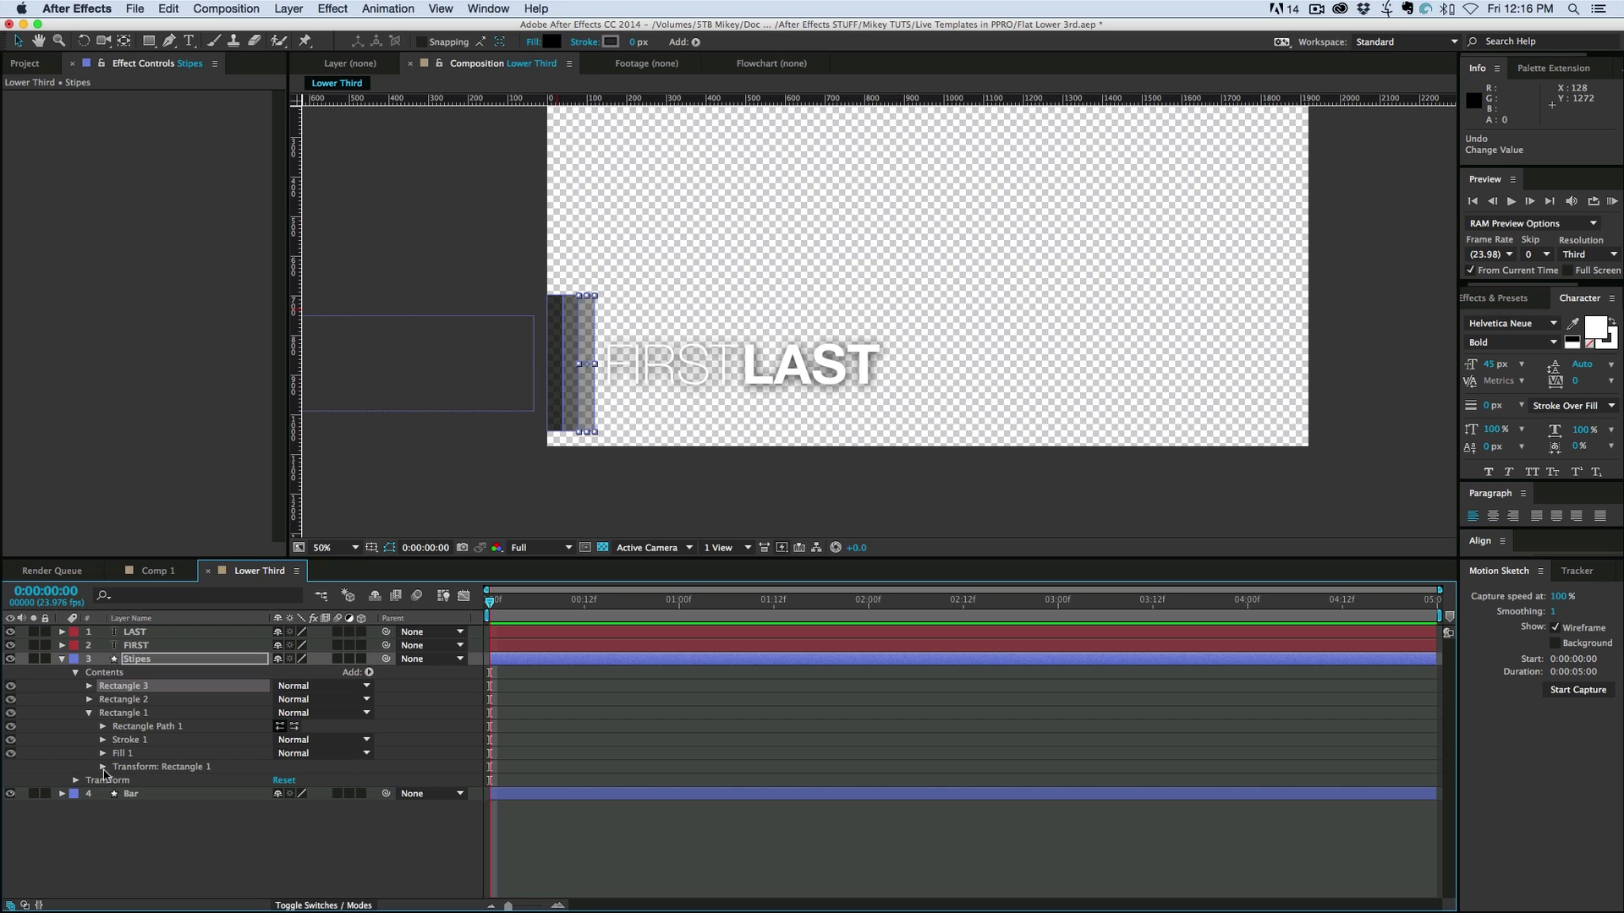
{"action": "left_click", "coordinate": [103, 767]}
Keyframe the first stripe's Position from Y near 25 at frame 6 to about 330 at frame 10
{"action": "left_click_drag", "start_coordinate": [490, 602], "coordinate": [535, 645]}
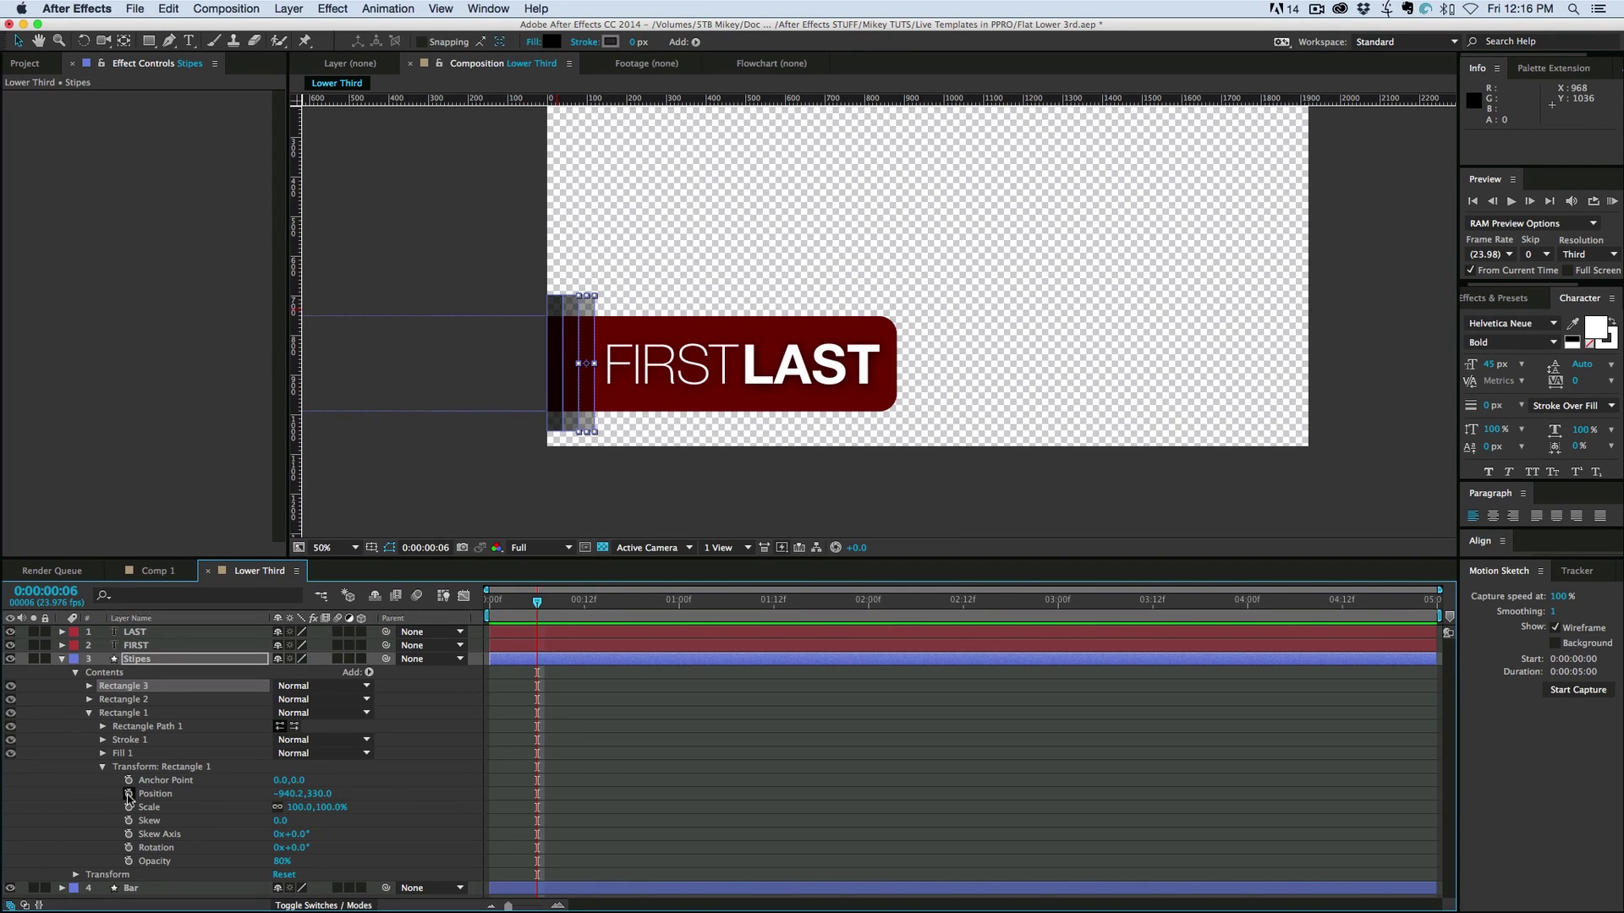
{"action": "left_click_drag", "start_coordinate": [322, 795], "coordinate": [75, 797]}
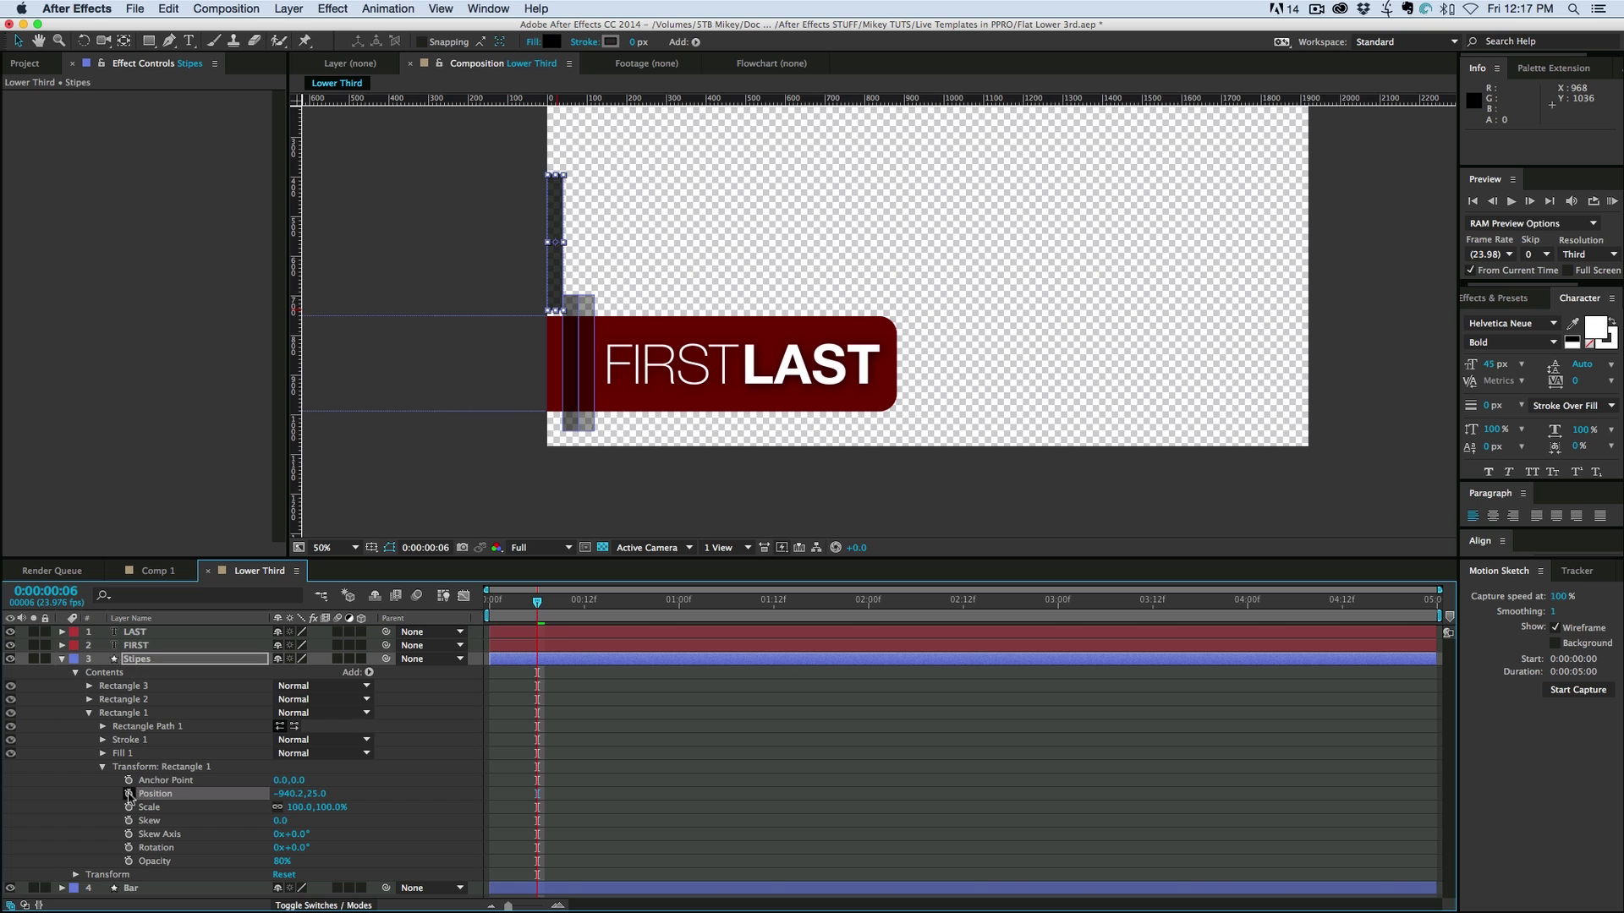
{"action": "key", "text": "Page_Down"}
{"action": "key", "text": "Page_Down"}
{"action": "key", "text": "Page_Down"}
{"action": "key", "text": "Page_Down"}
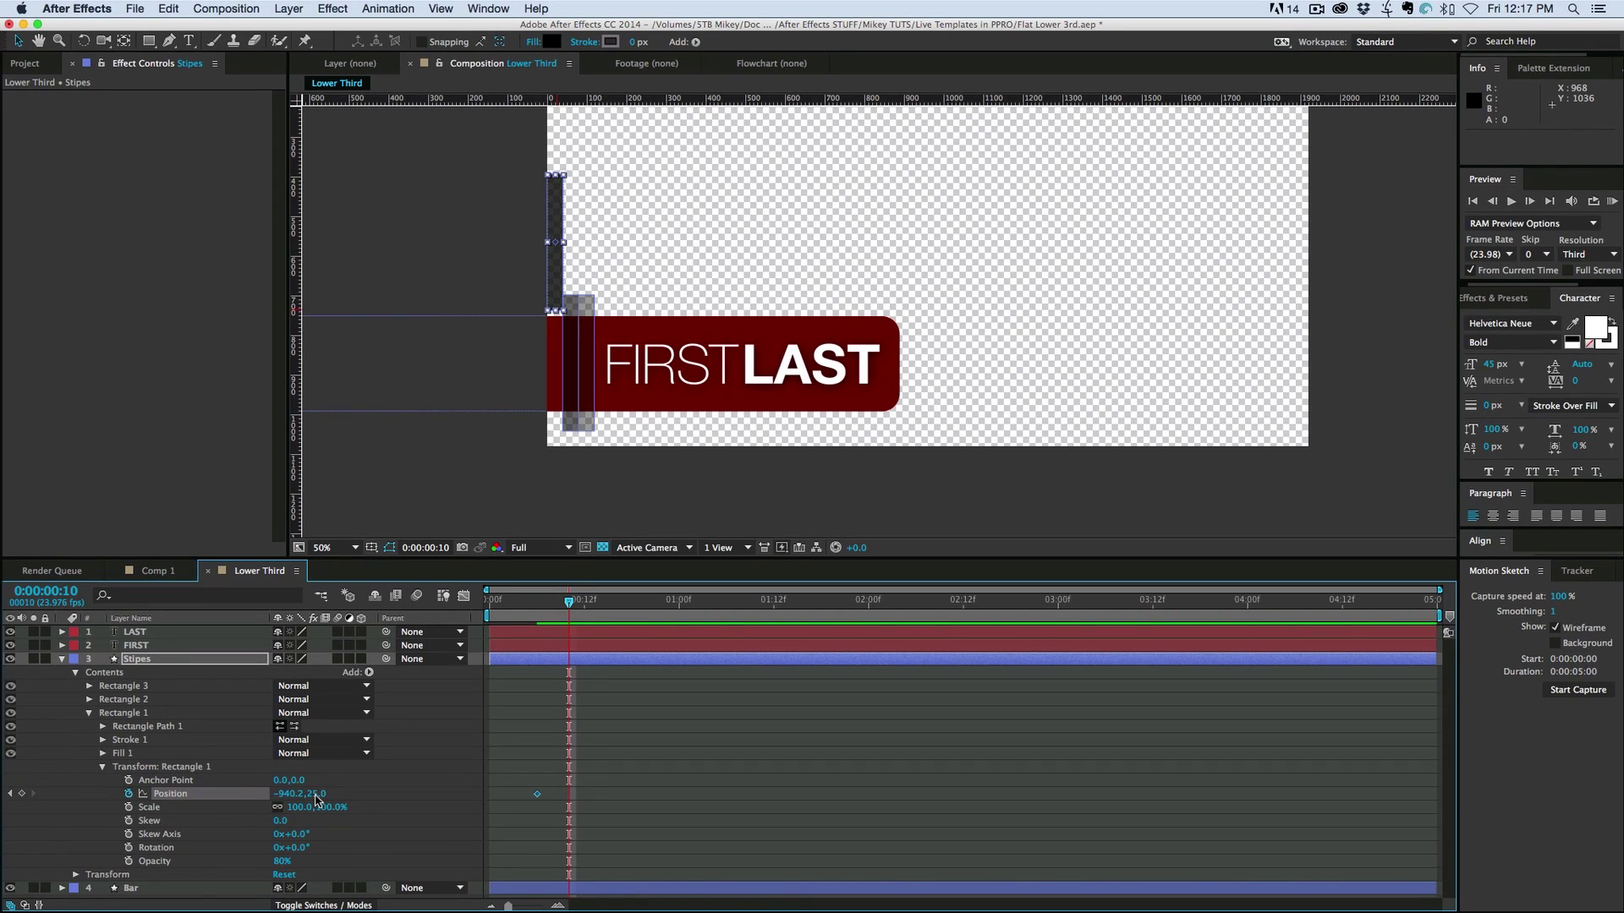
{"action": "left_click_drag", "start_coordinate": [356, 793], "coordinate": [566, 792]}
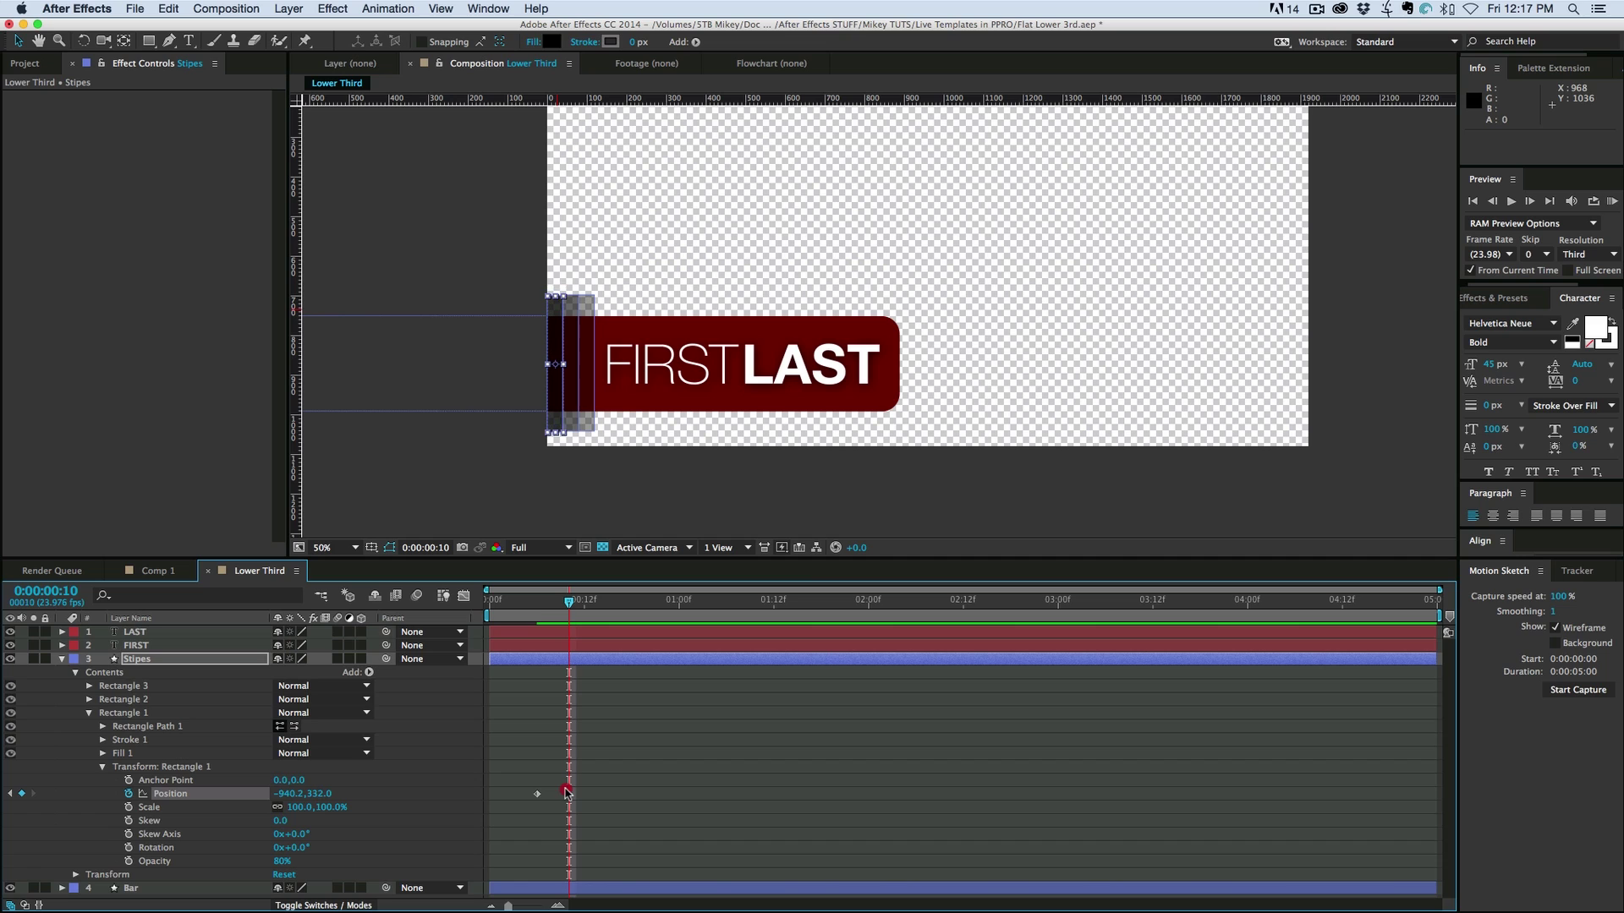
{"action": "key", "text": "Page_Up"}
{"action": "key", "text": "Page_Up"}
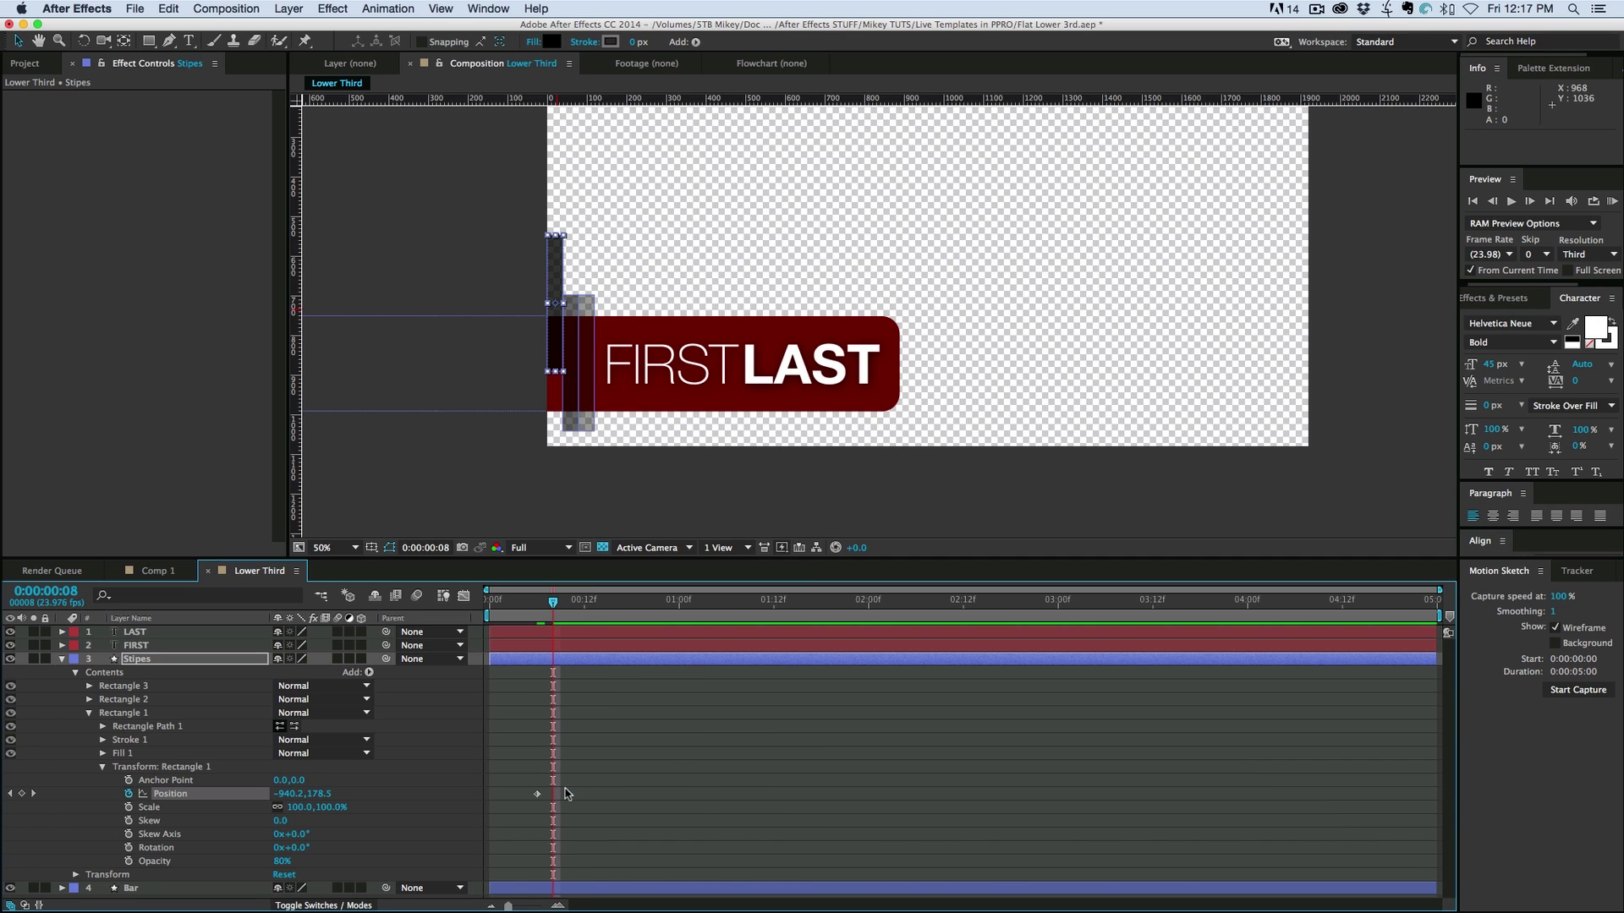
{"action": "left_click", "coordinate": [566, 793]}
{"action": "left_click", "coordinate": [88, 714]}
Keyframe the second stripe dropping from above at frame 8 into place at frame 12
{"action": "left_click", "coordinate": [89, 699]}
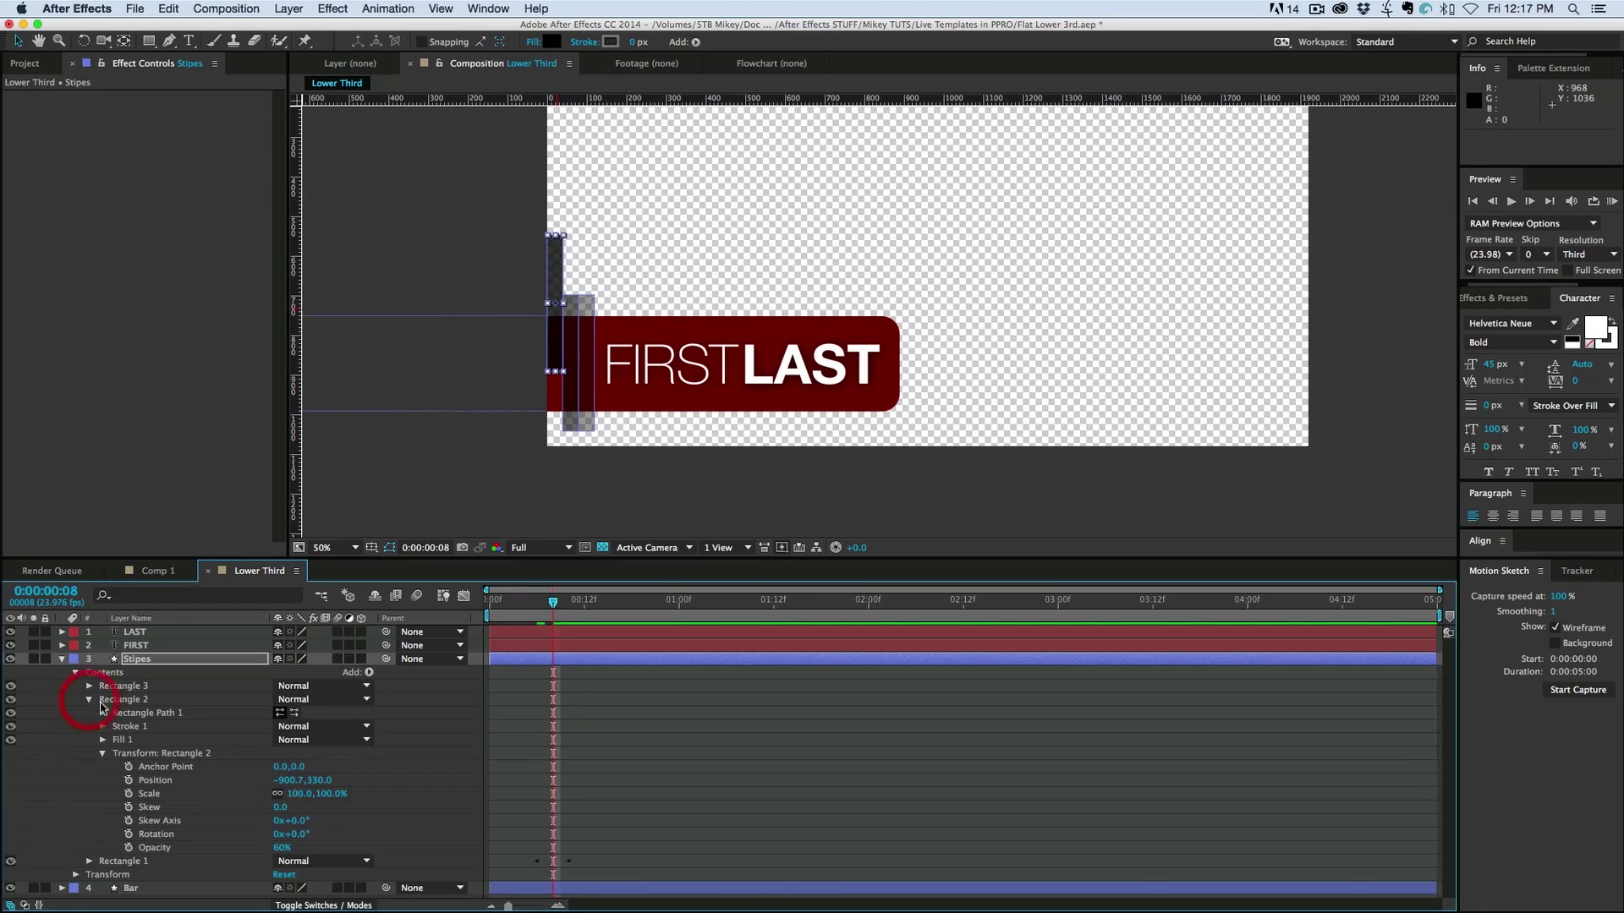
{"action": "left_click", "coordinate": [154, 780]}
{"action": "key", "text": "shift+Up"}
{"action": "key", "text": "shift+Up"}
{"action": "key", "text": "shift+Up"}
{"action": "key", "text": "shift+Up"}
{"action": "key", "text": "shift+Up"}
{"action": "key", "text": "shift+Up"}
{"action": "key", "text": "shift+Up"}
{"action": "key", "text": "shift+Up"}
{"action": "key", "text": "shift+Up"}
{"action": "key", "text": "shift+Up"}
{"action": "key", "text": "shift+Up"}
{"action": "key", "text": "shift+Up"}
{"action": "key", "text": "shift+Up"}
{"action": "key", "text": "shift+Up"}
{"action": "key", "text": "shift+Up"}
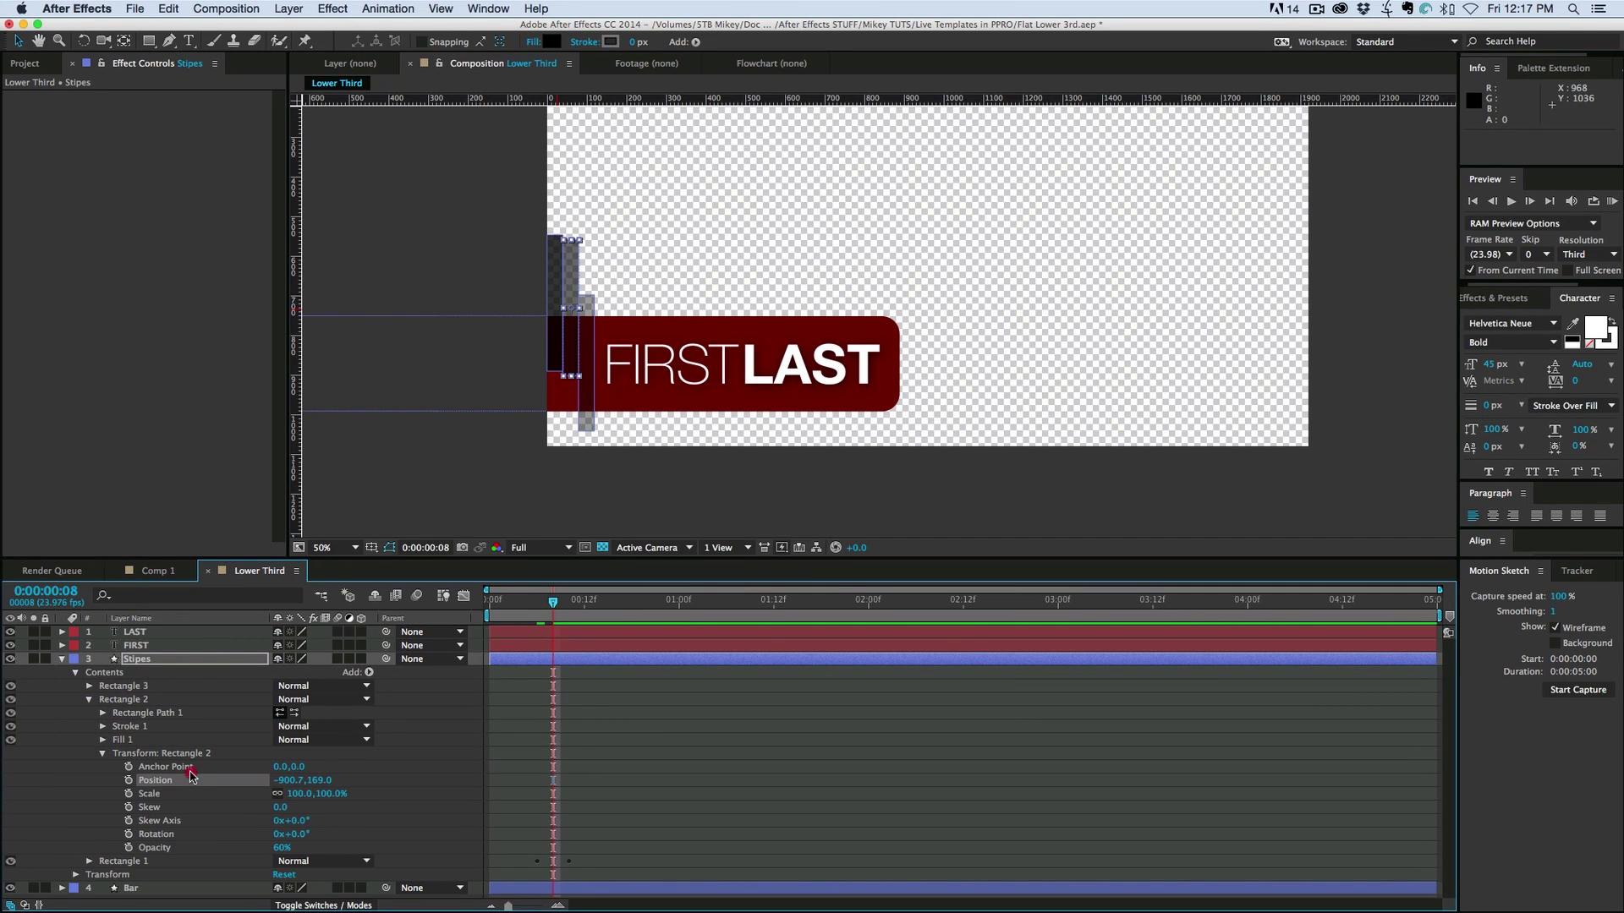
{"action": "left_click", "coordinate": [129, 779]}
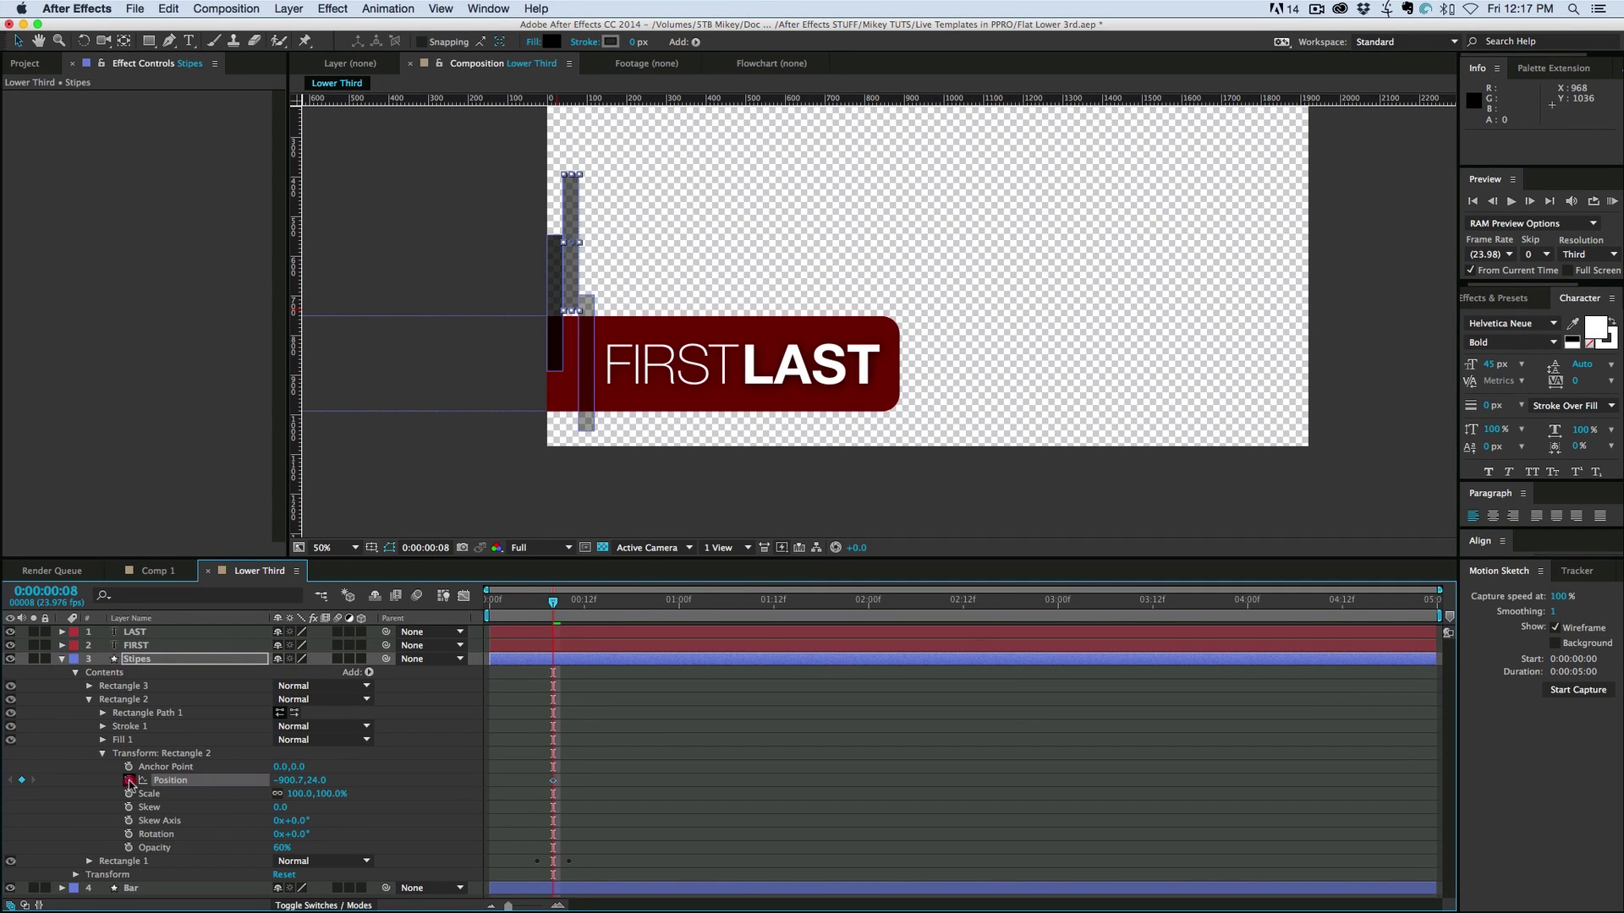
{"action": "key", "text": "Page_Down"}
{"action": "key", "text": "Page_Down"}
{"action": "key", "text": "Page_Down"}
{"action": "key", "text": "Page_Down"}
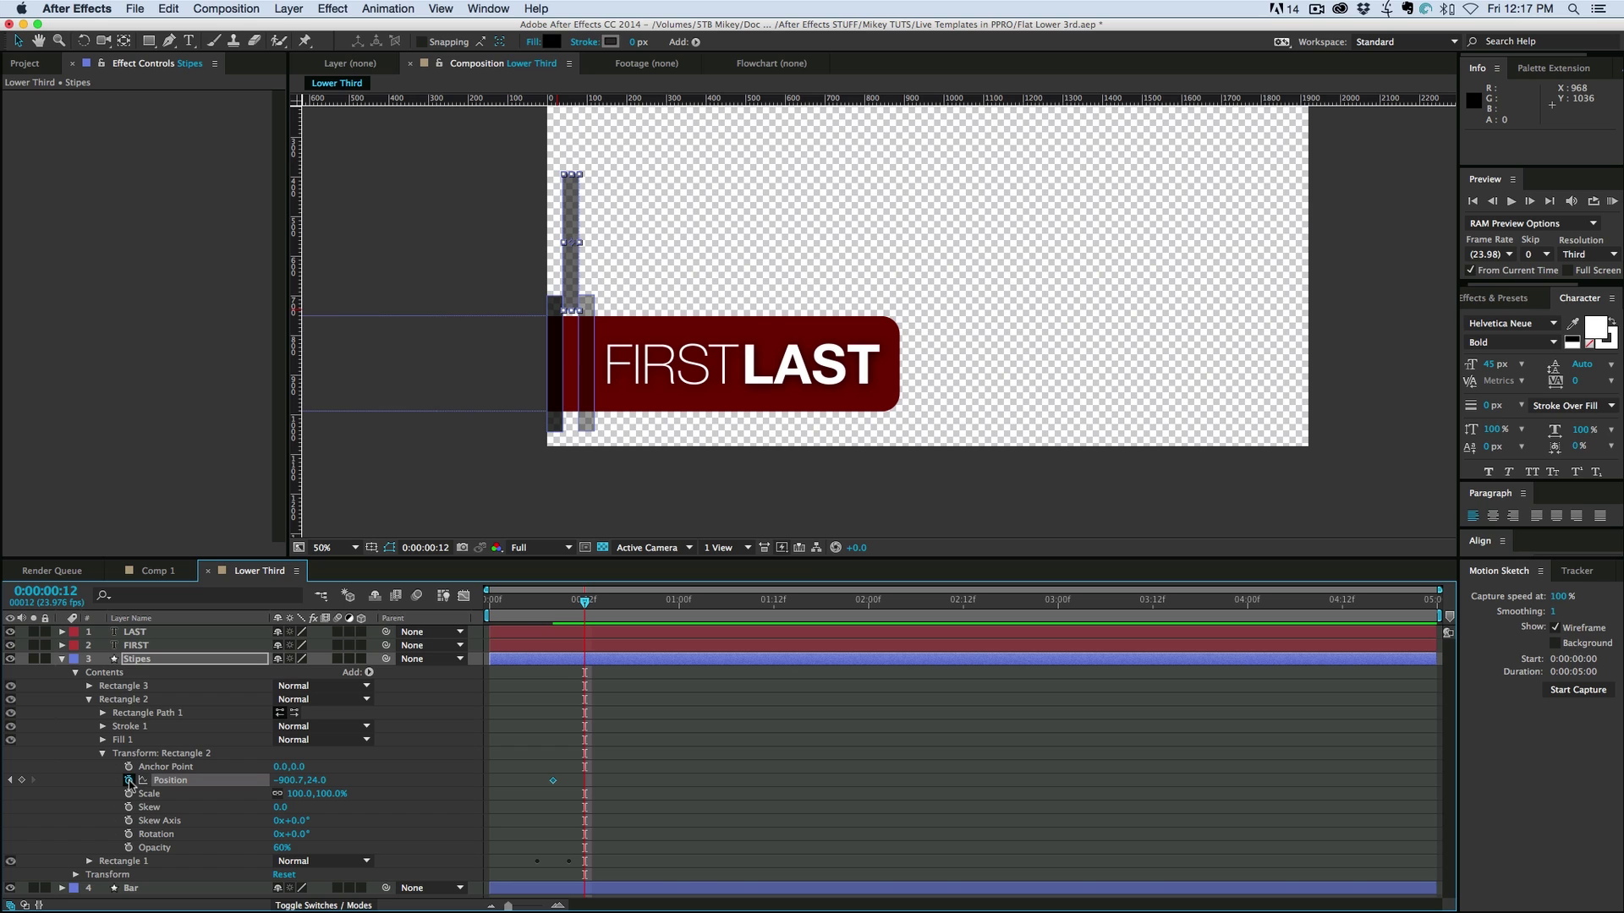
{"action": "left_click_drag", "start_coordinate": [316, 782], "coordinate": [554, 782]}
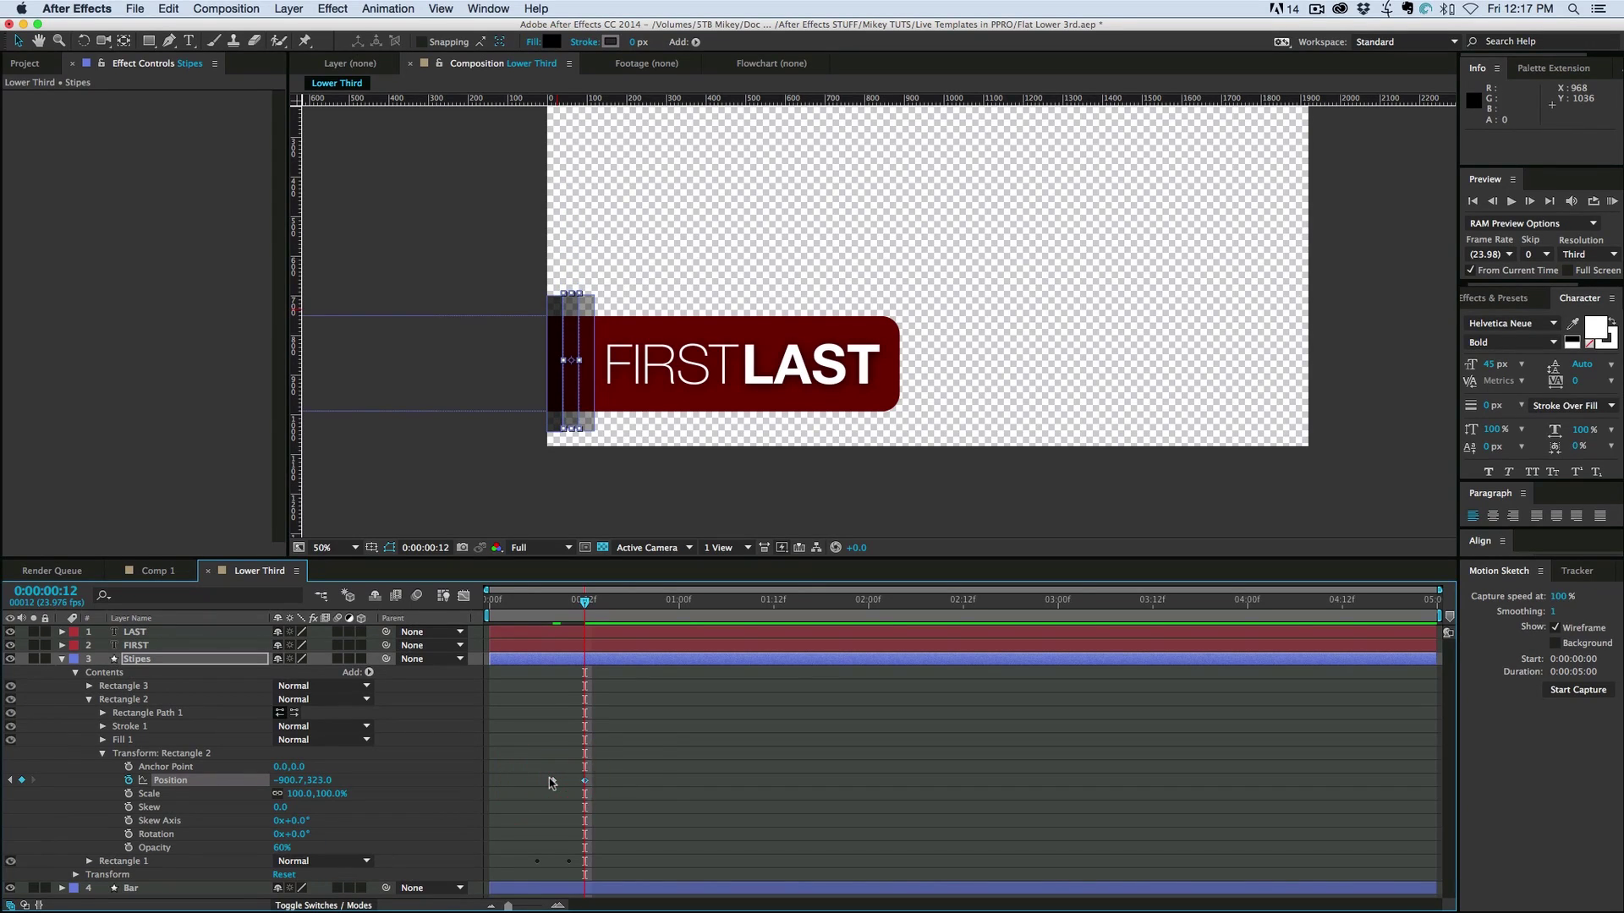
{"action": "key", "text": "Page_Up"}
{"action": "key", "text": "Page_Up"}
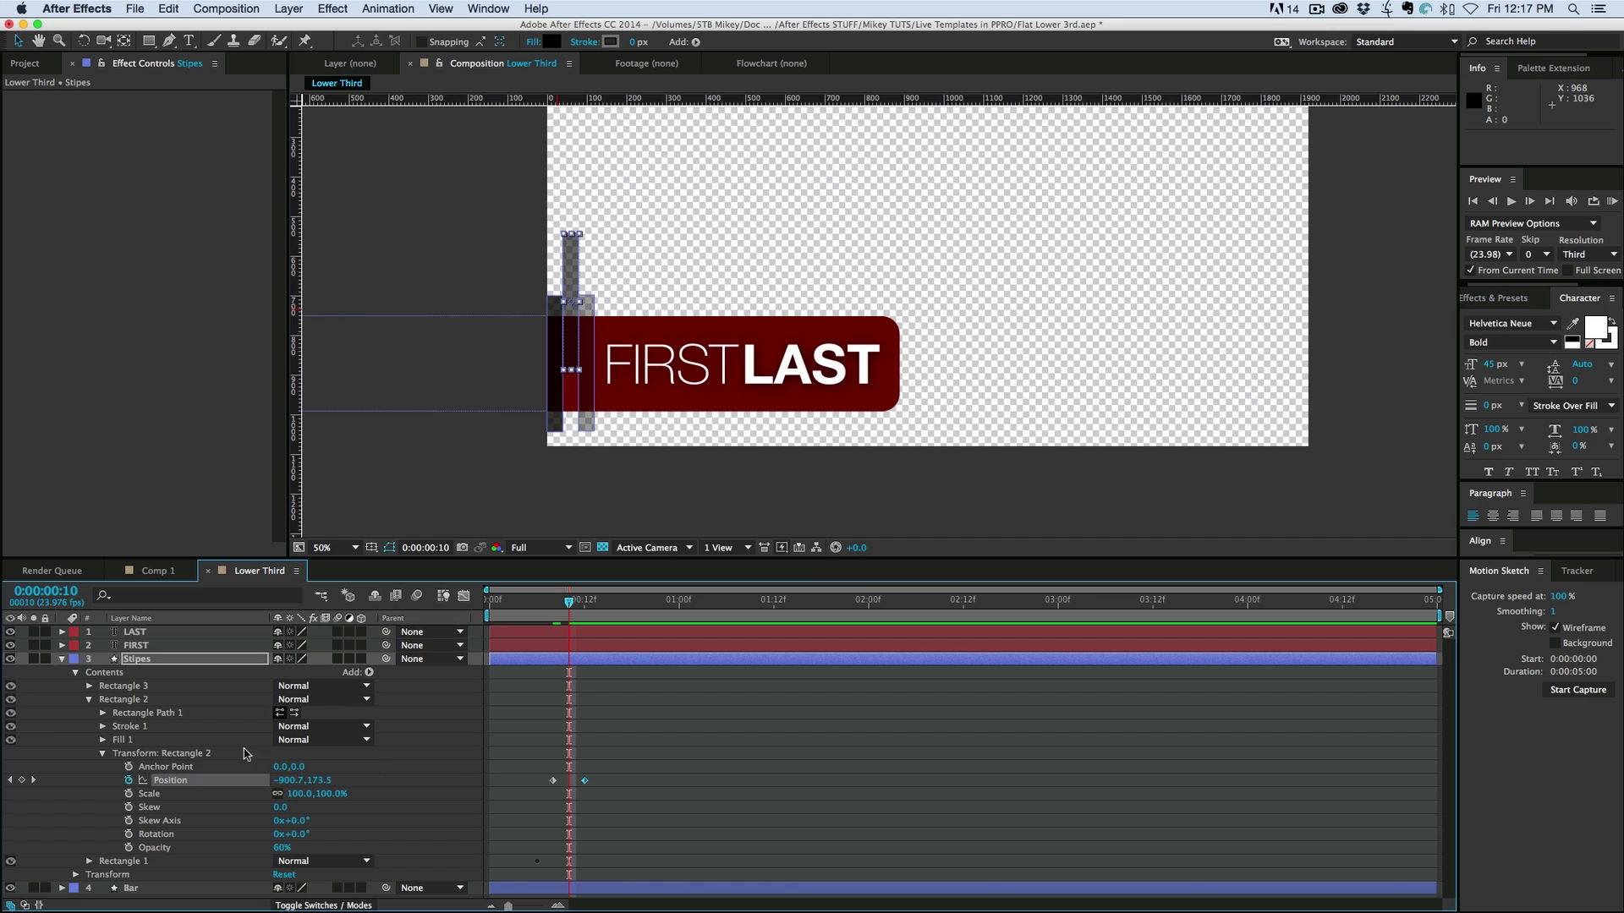
{"action": "left_click", "coordinate": [91, 701]}
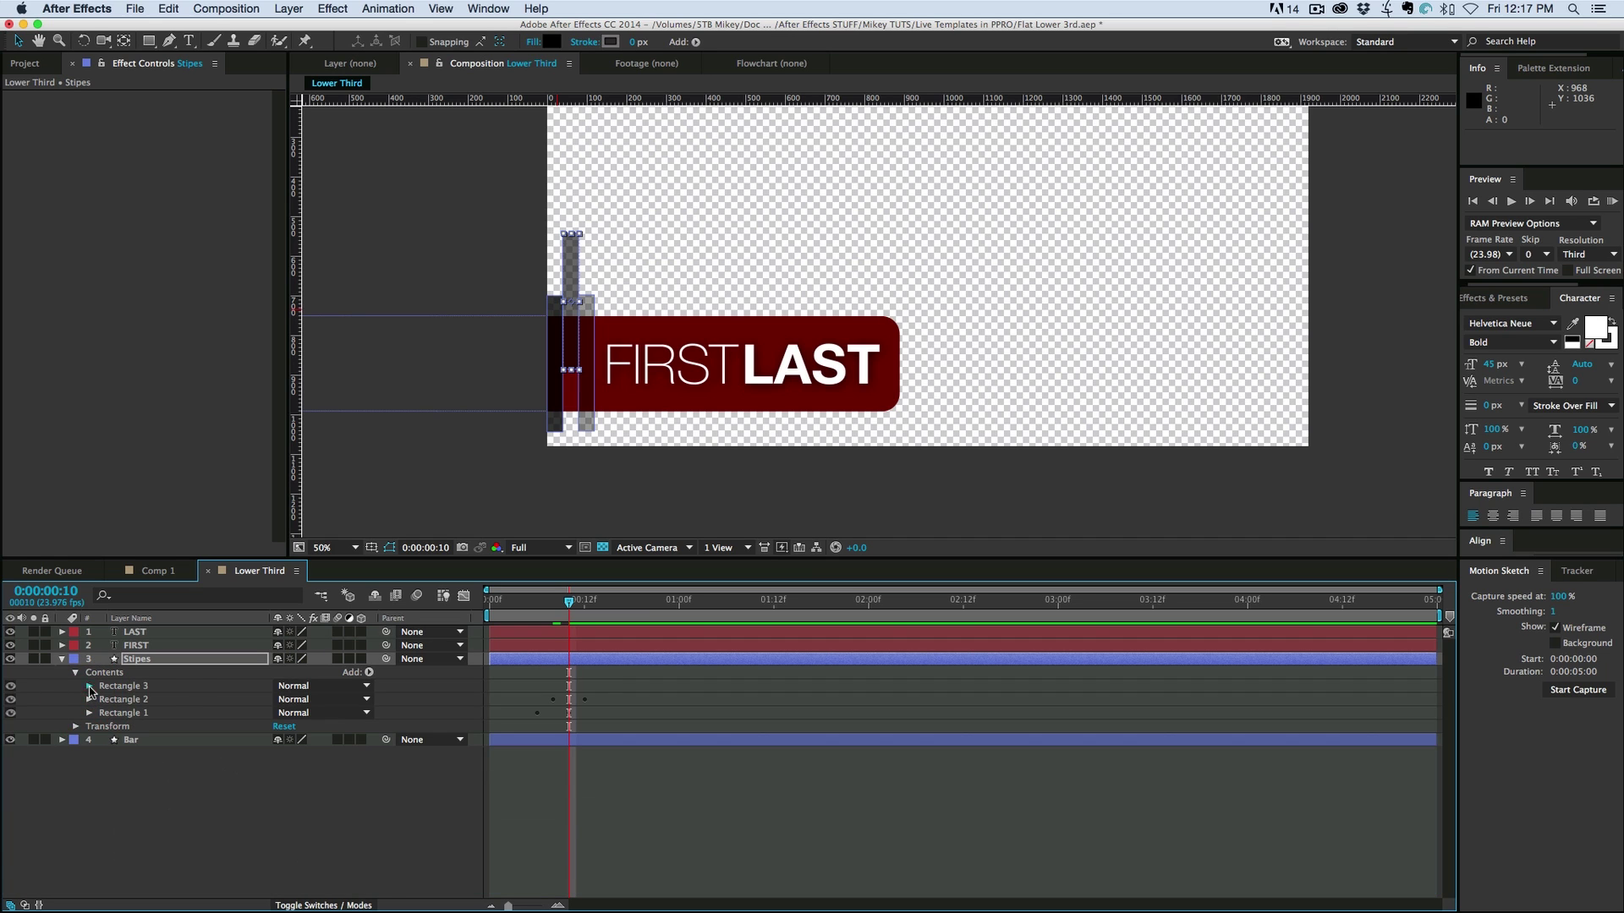
Keyframe Rectangle 3's Position from Y 28 at frame 10 to Y 322 at frame 14
{"action": "left_click", "coordinate": [89, 686]}
{"action": "left_click_drag", "start_coordinate": [320, 766], "coordinate": [107, 767]}
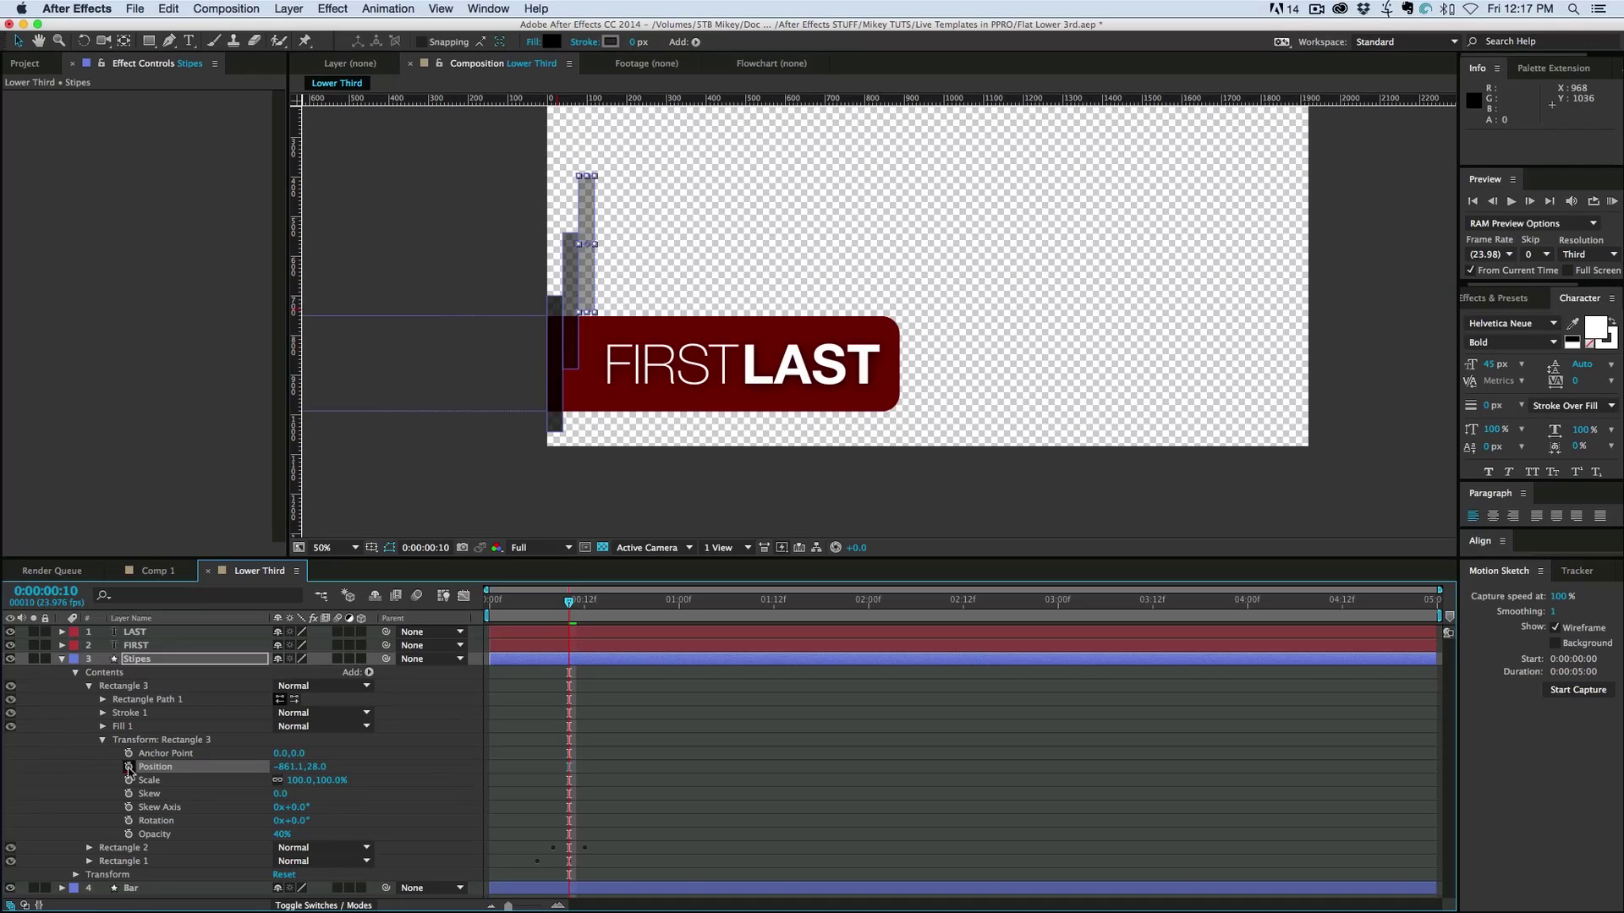
{"action": "left_click", "coordinate": [128, 766]}
{"action": "key", "text": "Page_Down"}
{"action": "key", "text": "Page_Down"}
{"action": "key", "text": "Page_Down"}
{"action": "key", "text": "Page_Down"}
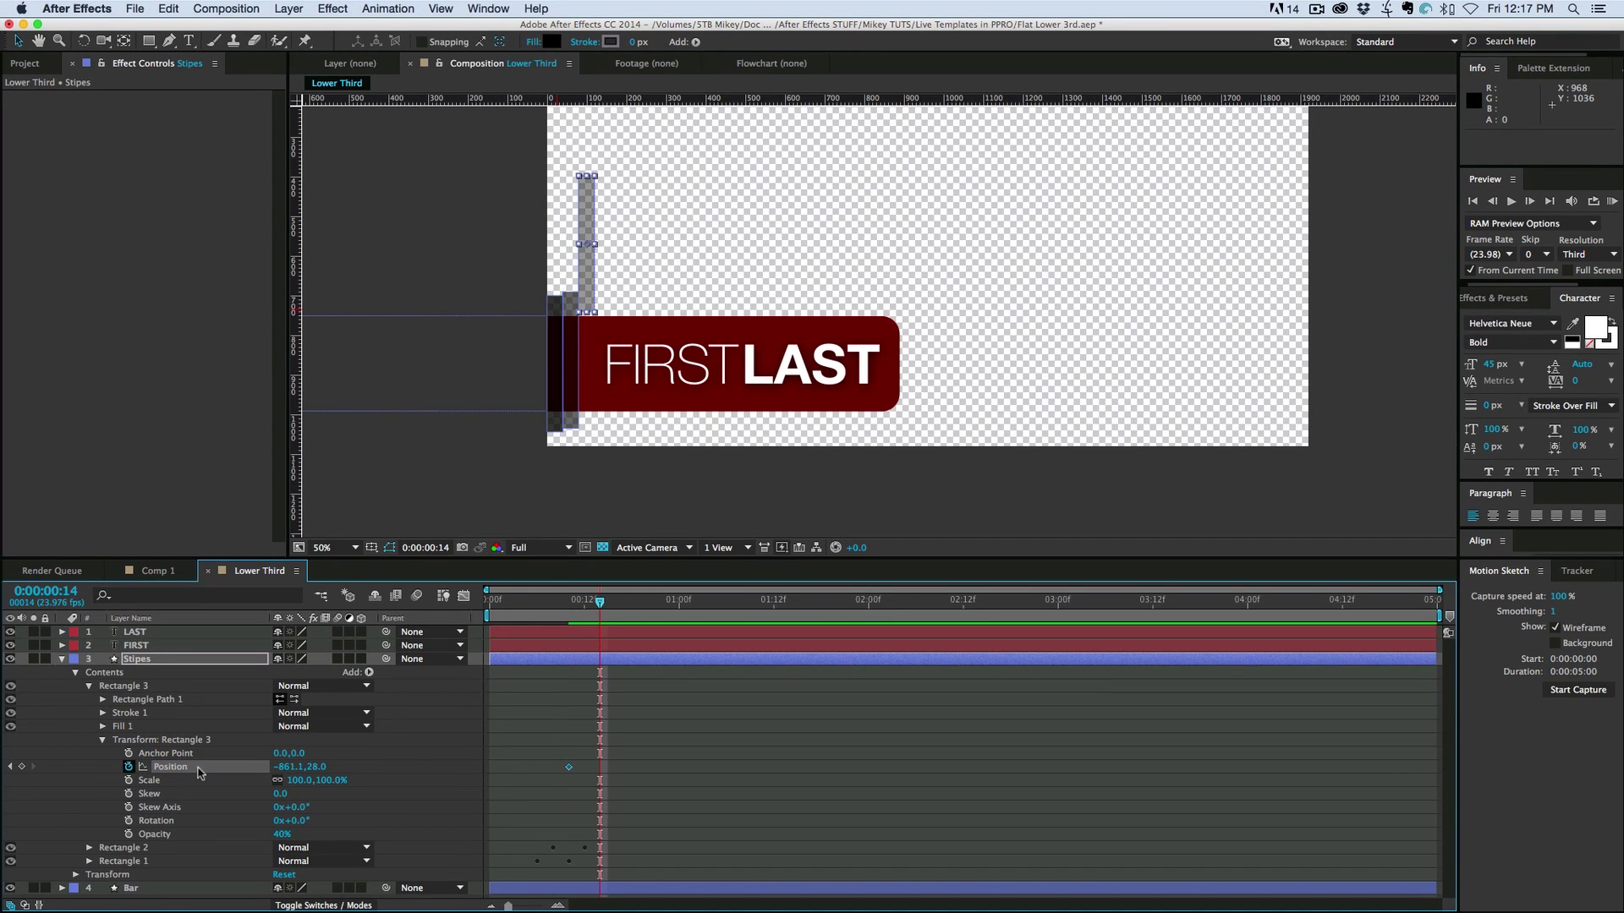
{"action": "left_click_drag", "start_coordinate": [316, 766], "coordinate": [542, 773]}
{"action": "key", "text": "u"}
{"action": "key", "text": "Page_Down"}
{"action": "key", "text": "Page_Down"}
{"action": "key", "text": "Page_Down"}
{"action": "key", "text": "Page_Down"}
{"action": "key", "text": "Page_Down"}
{"action": "key", "text": "Page_Down"}
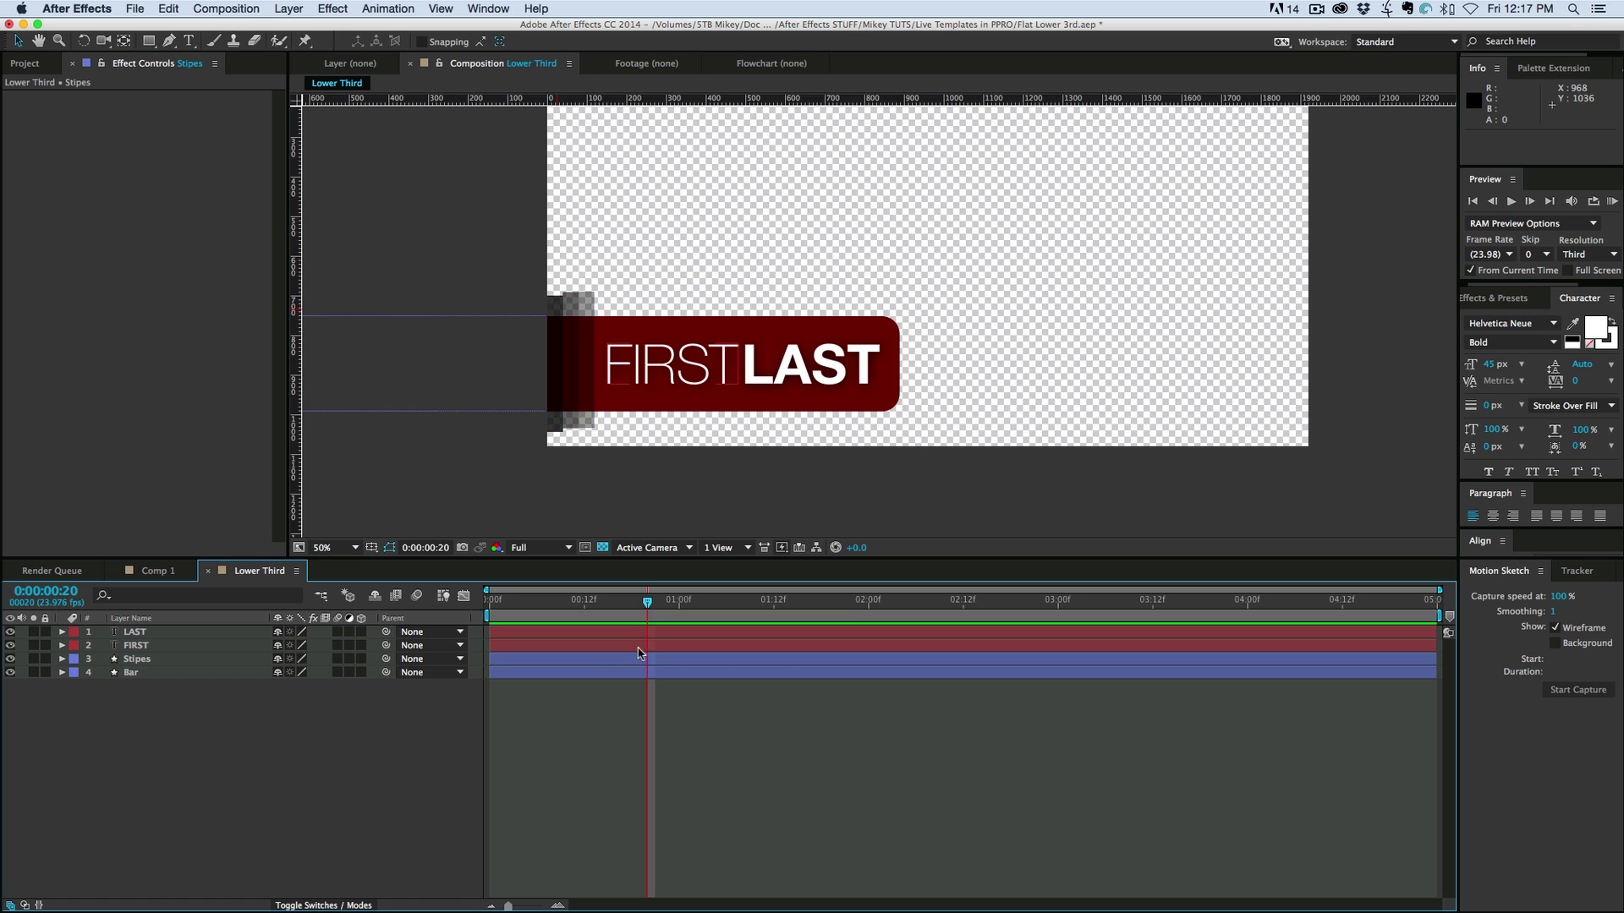
Apply Channel > Set Matte to Stipes, taking the matte from layer 4. Bar
{"action": "left_click", "coordinate": [181, 661]}
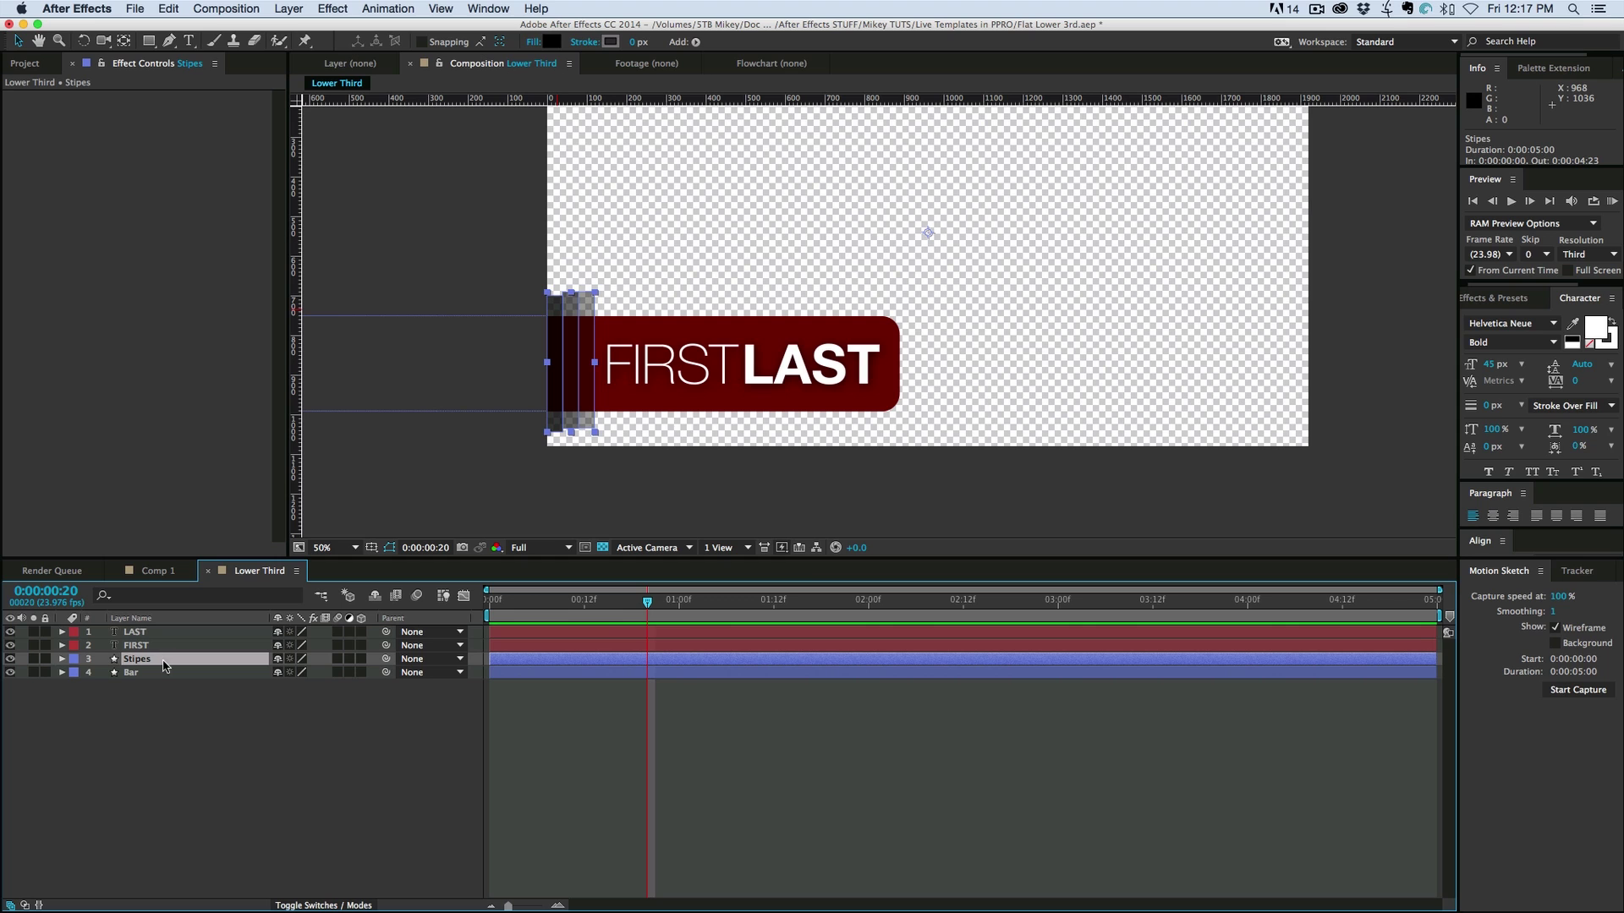
{"action": "left_click", "coordinate": [346, 10]}
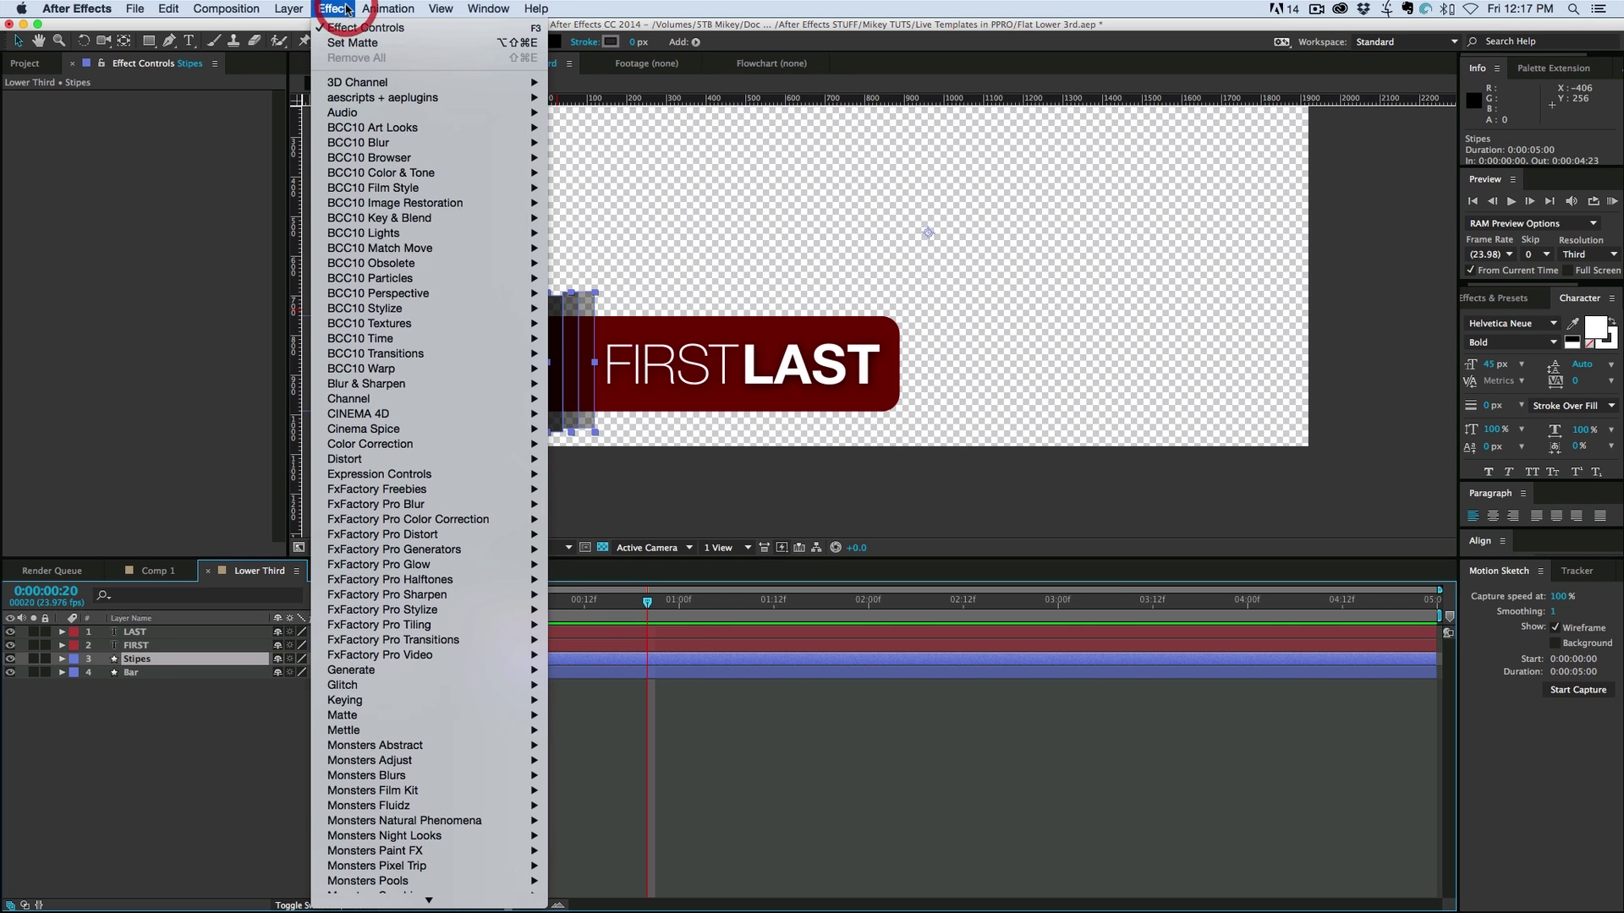
{"action": "mouse_move", "coordinate": [399, 401]}
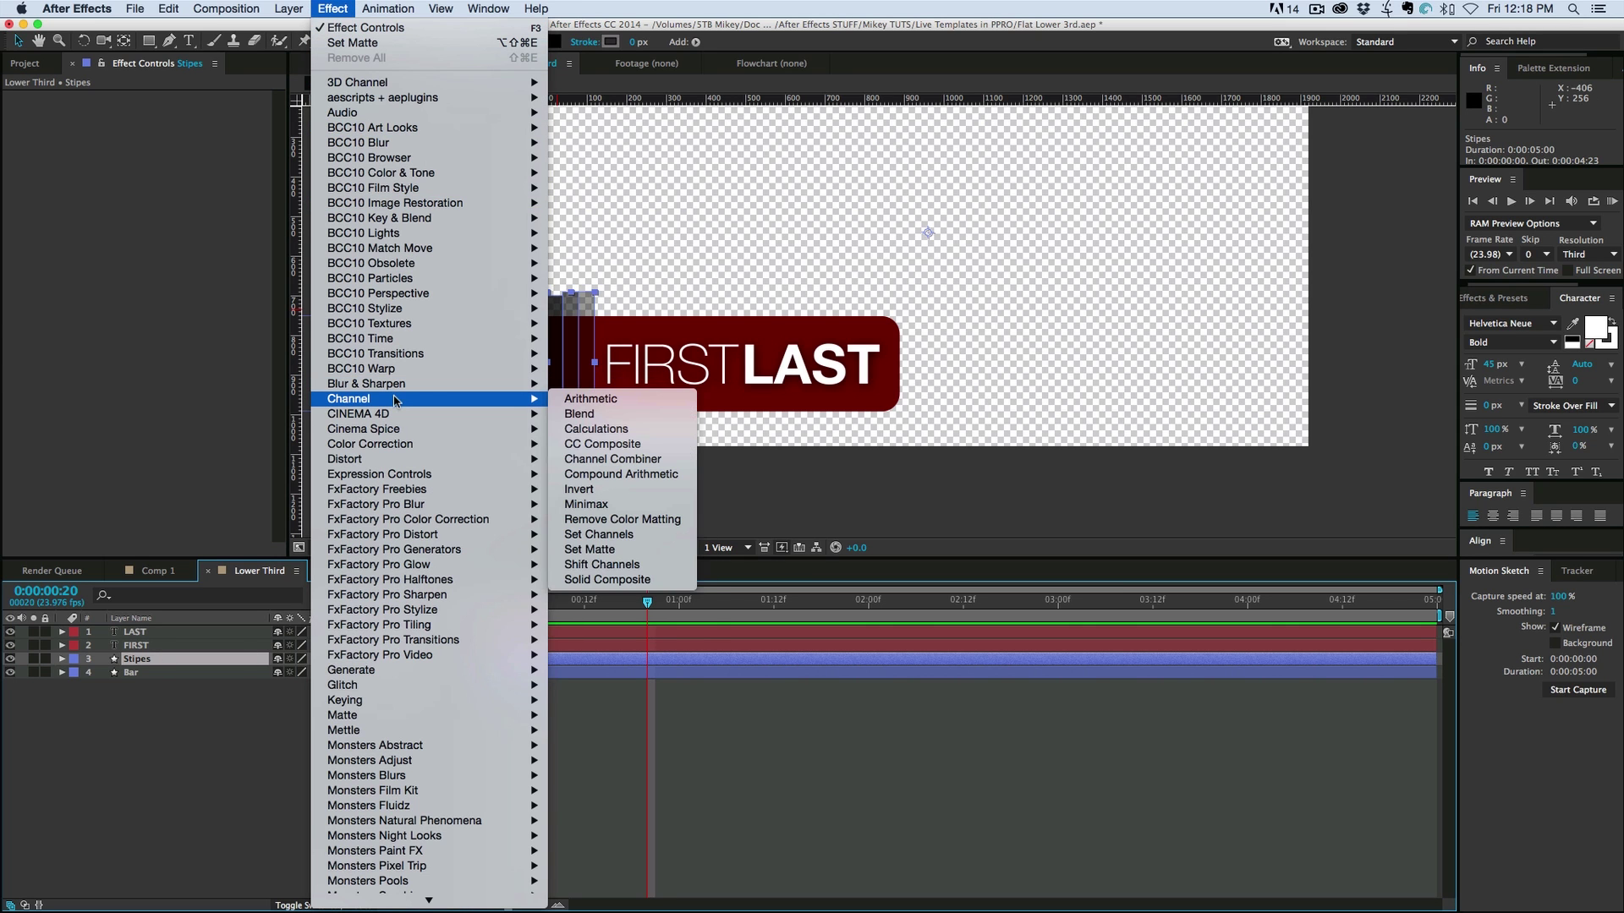
{"action": "left_click", "coordinate": [639, 549]}
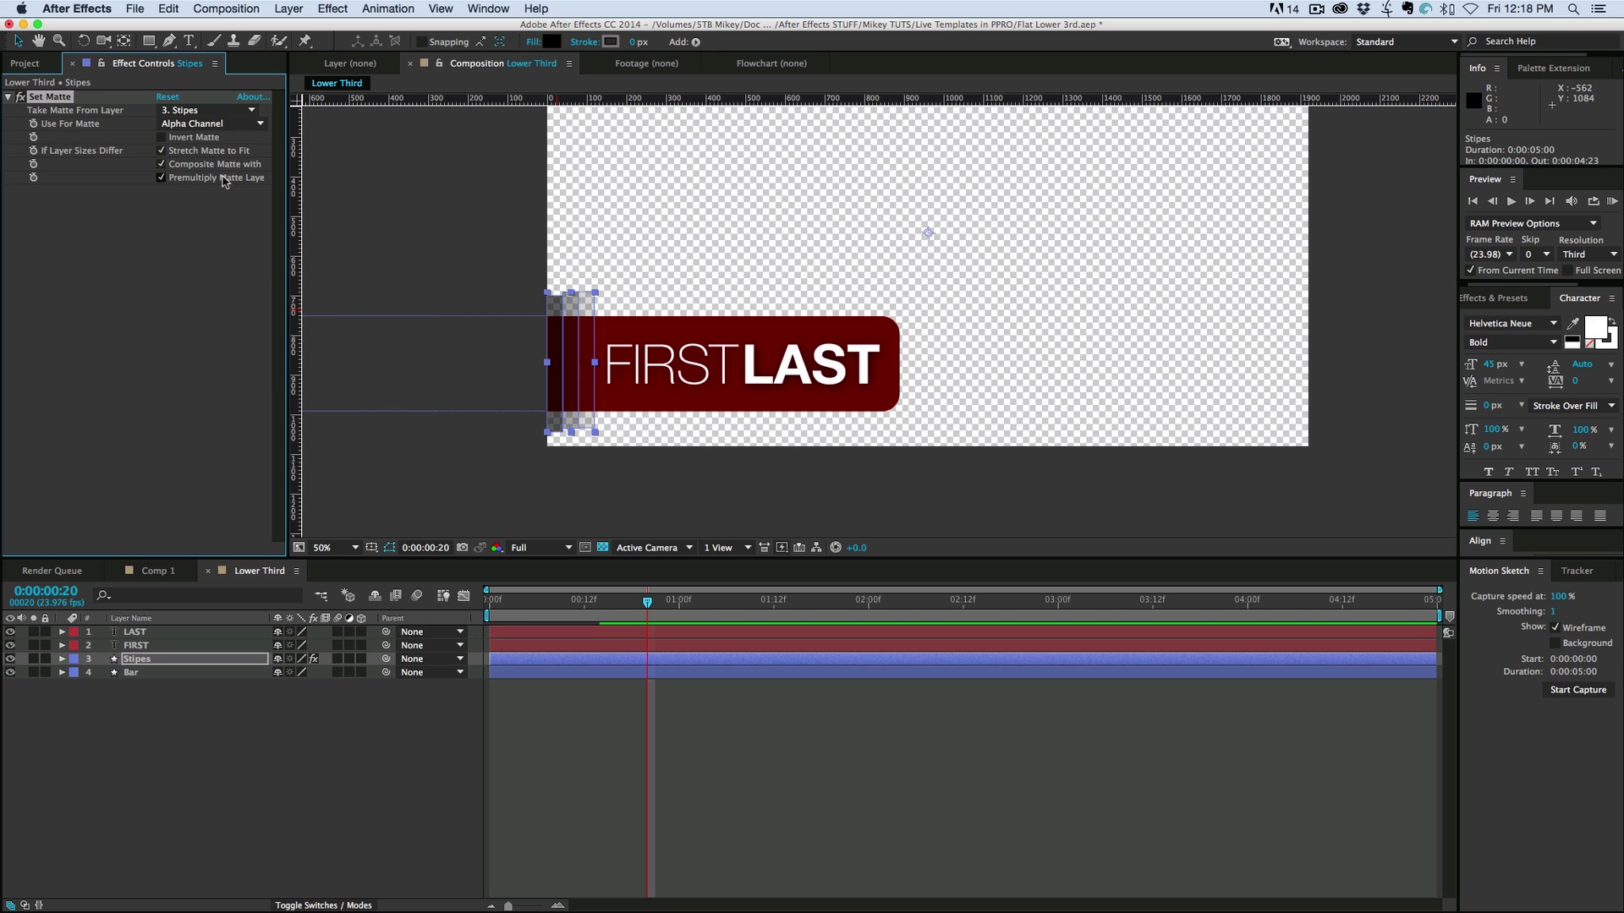
{"action": "left_click", "coordinate": [207, 111]}
{"action": "left_click", "coordinate": [209, 200]}
{"action": "left_click", "coordinate": [551, 786]}
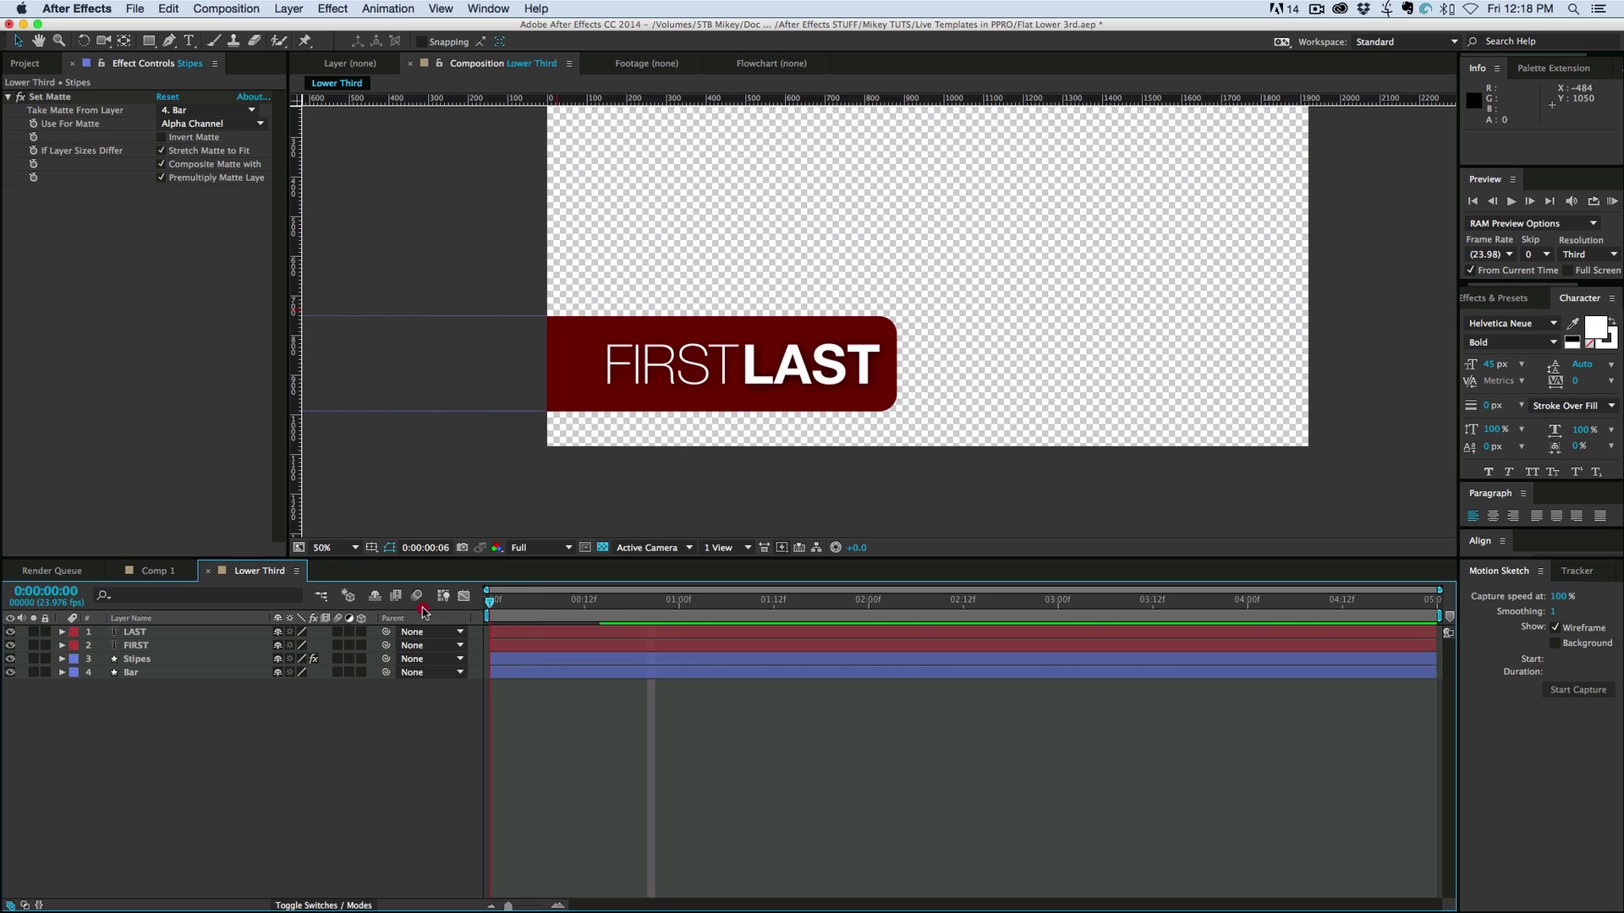
Preview the lower-third animation from the start of the composition
{"action": "key", "text": "Home"}
{"action": "key", "text": "space"}
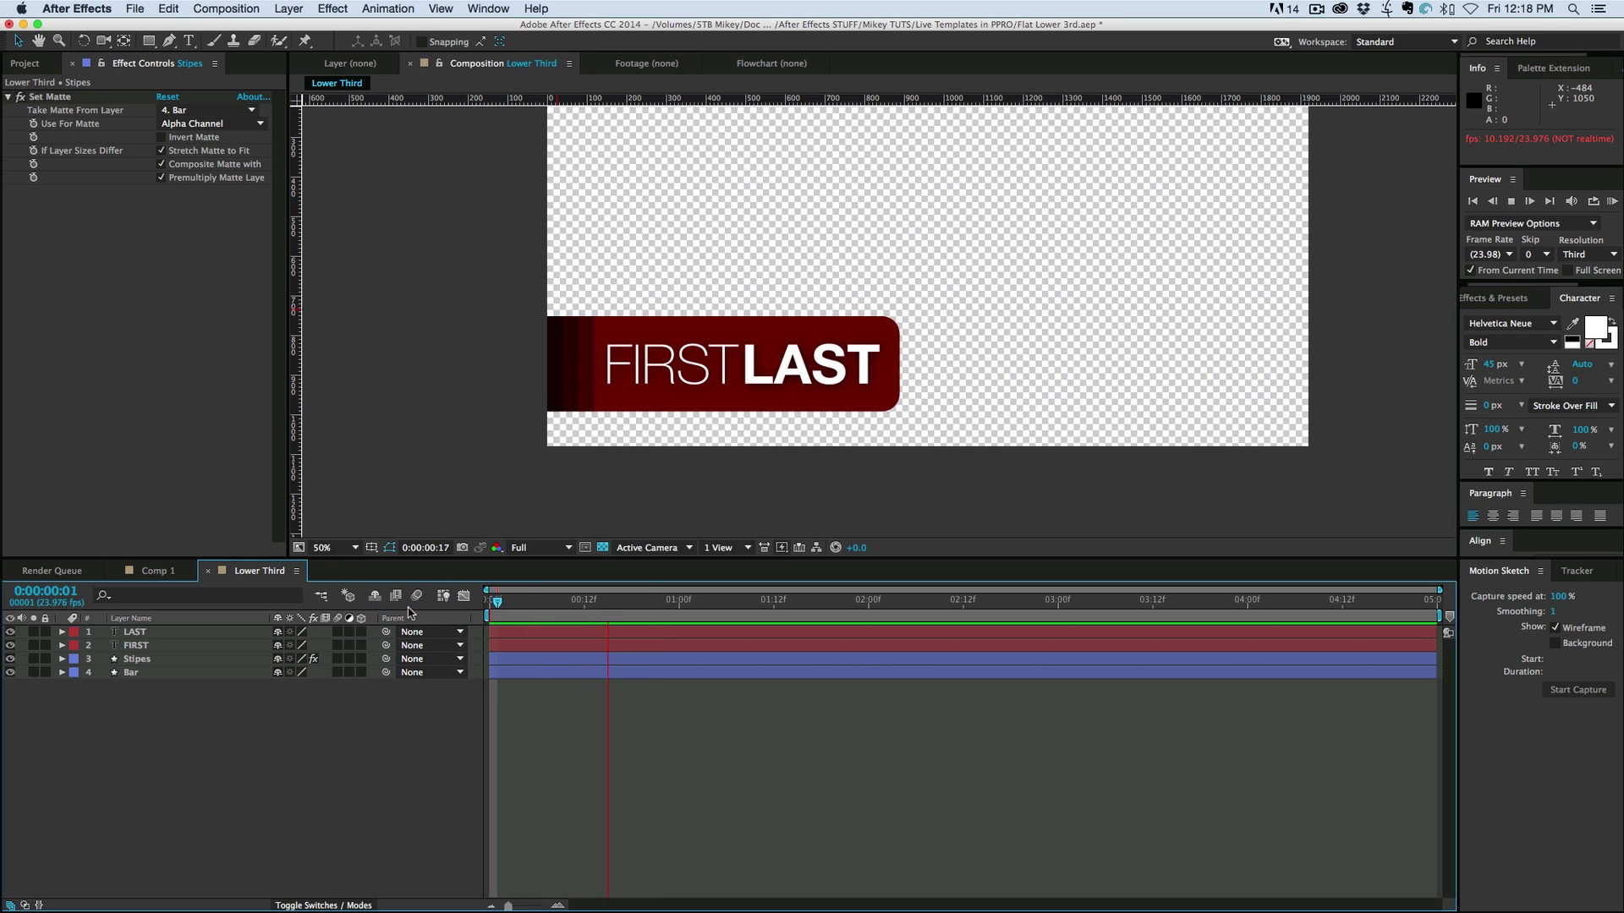
{"action": "key", "text": "space"}
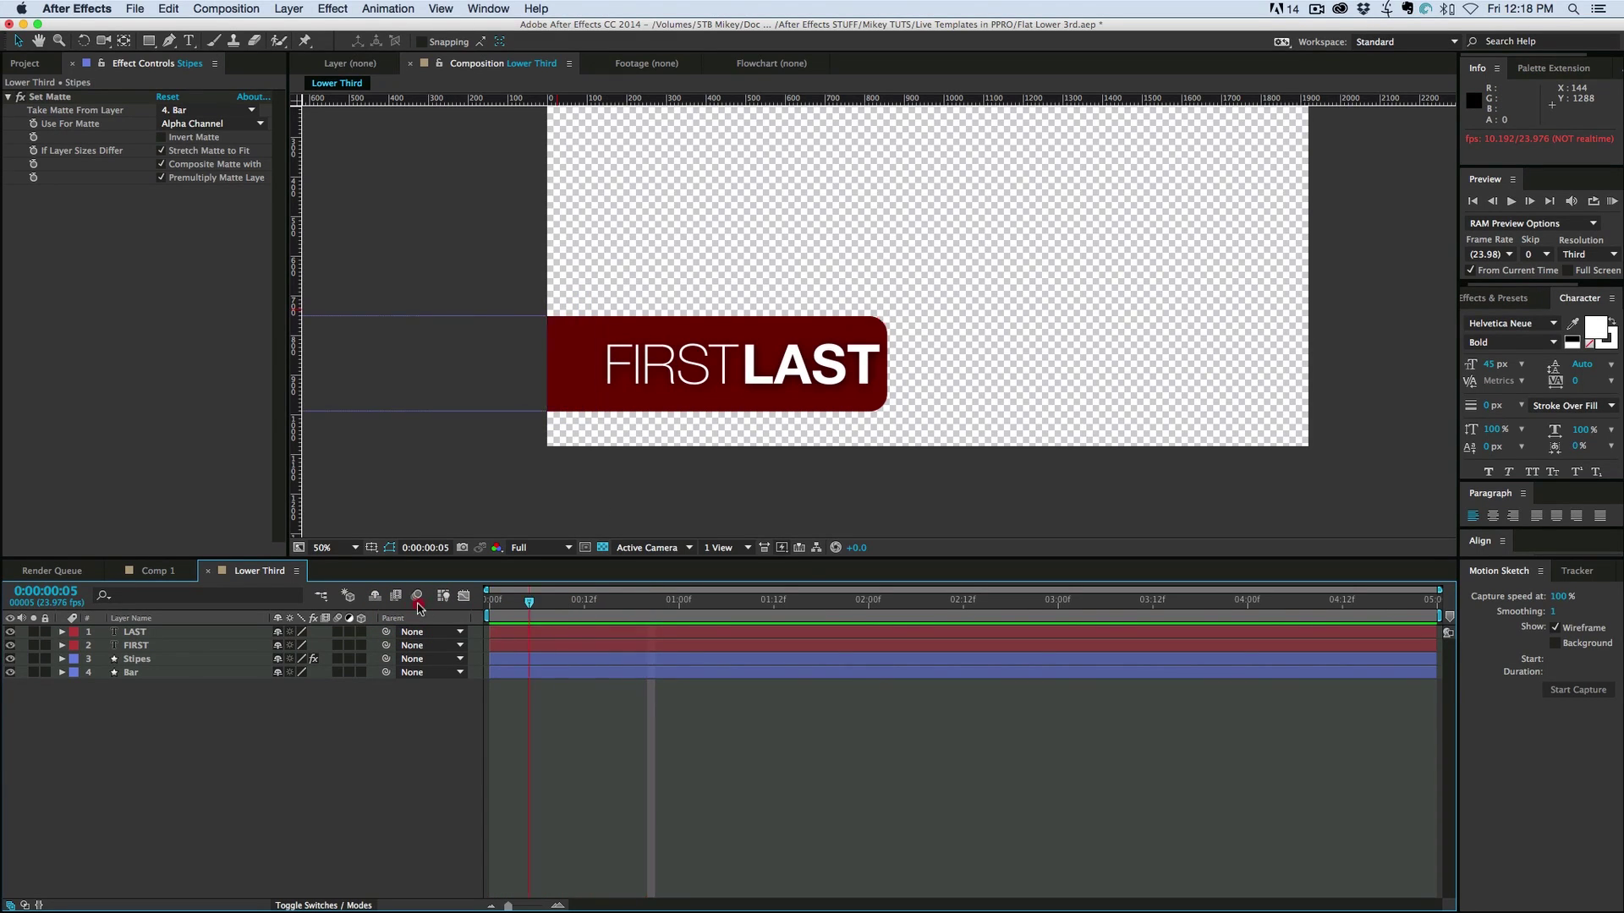
{"action": "key", "text": "Home"}
{"action": "left_click", "coordinate": [582, 774]}
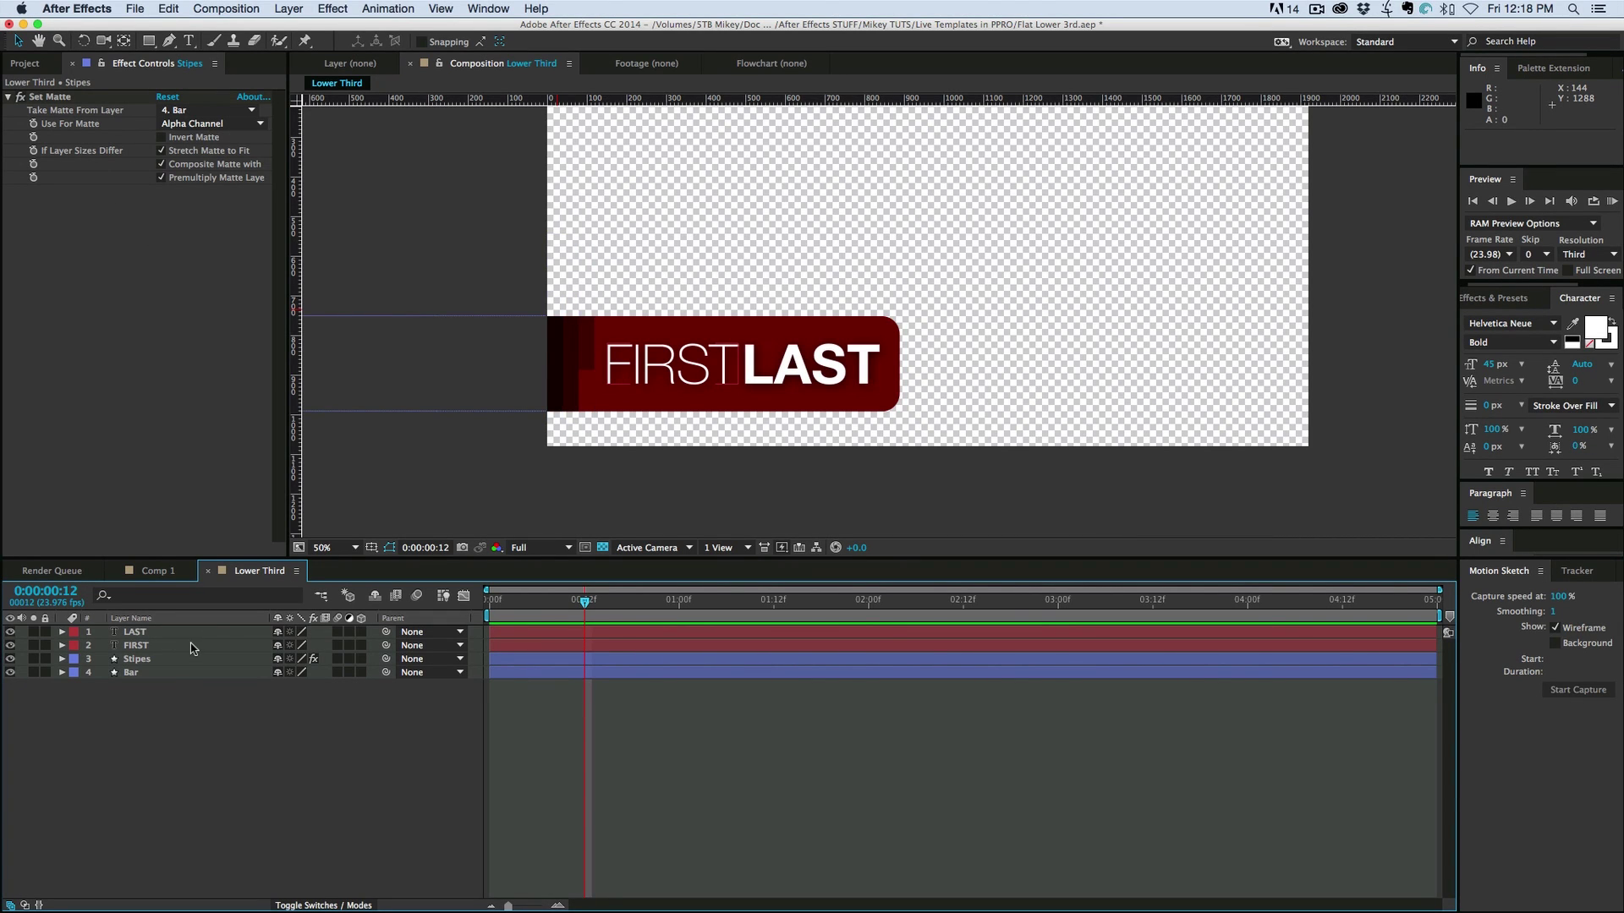
{"action": "left_click", "coordinate": [172, 660]}
{"action": "left_click", "coordinate": [159, 704]}
{"action": "key", "text": "space"}
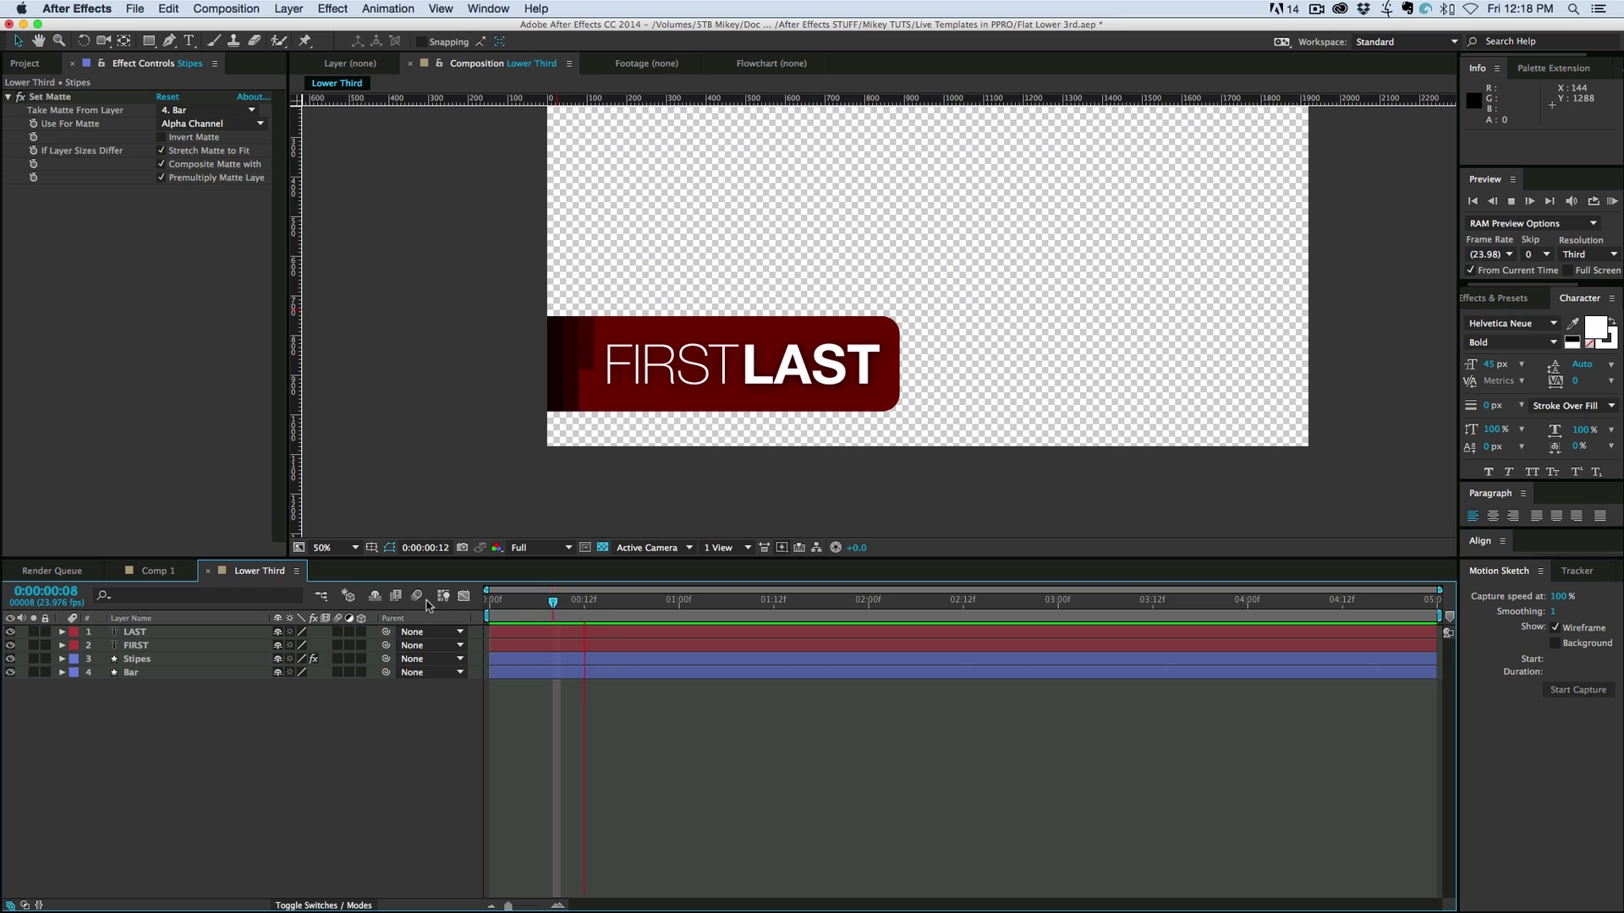
Add an Opacity text animator to FIRST with its opacity set to 0%
{"action": "key", "text": "space"}
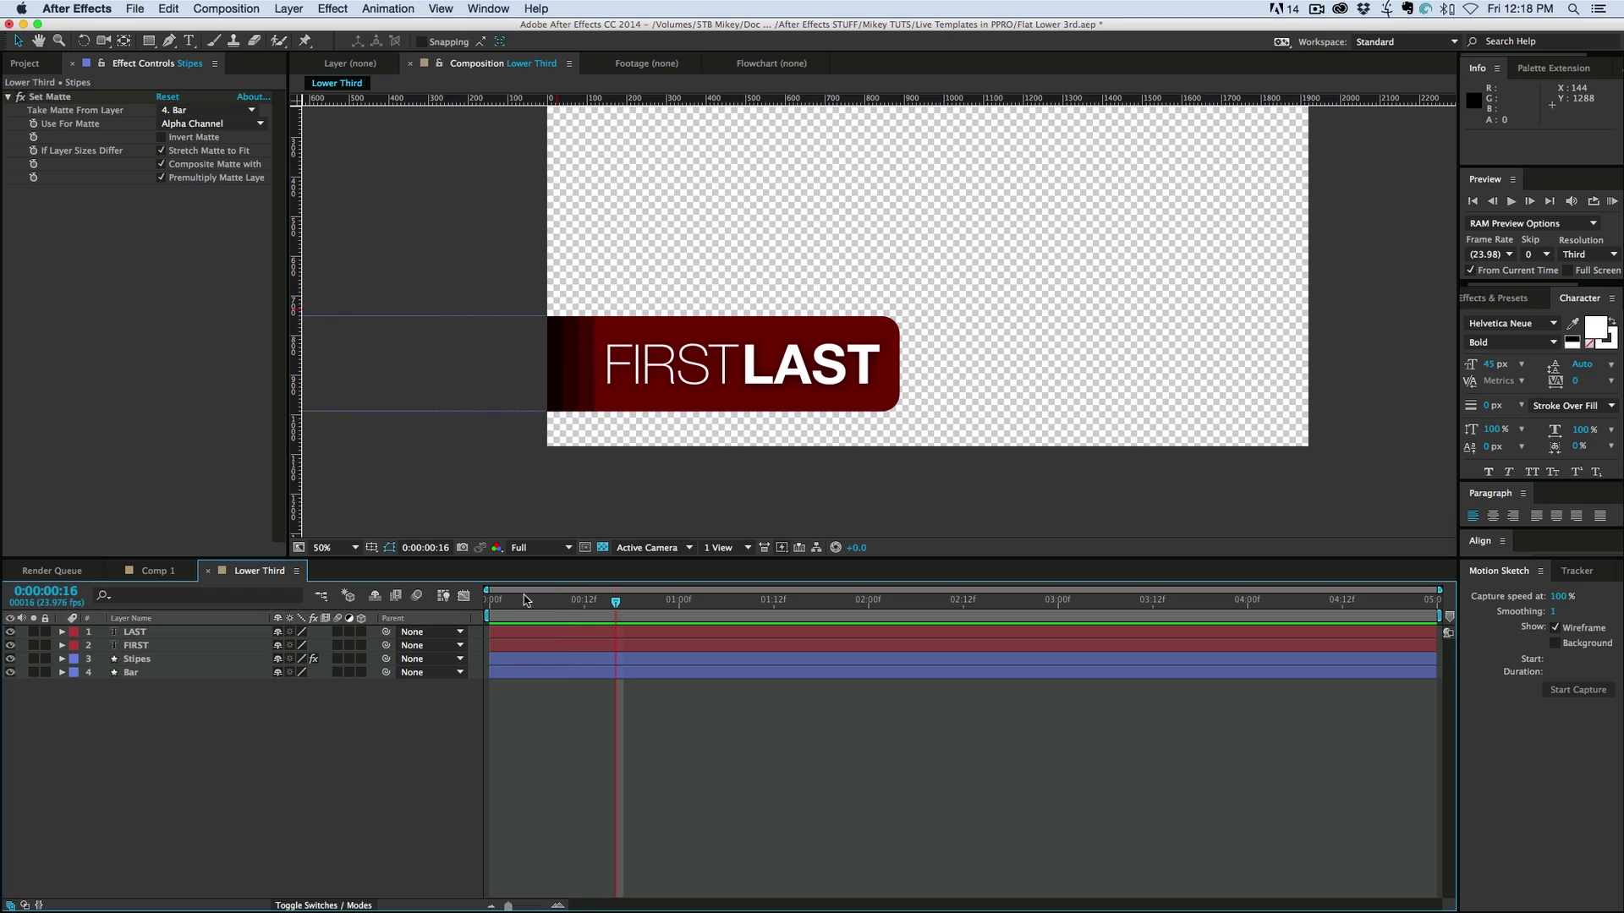
{"action": "left_click", "coordinate": [156, 647]}
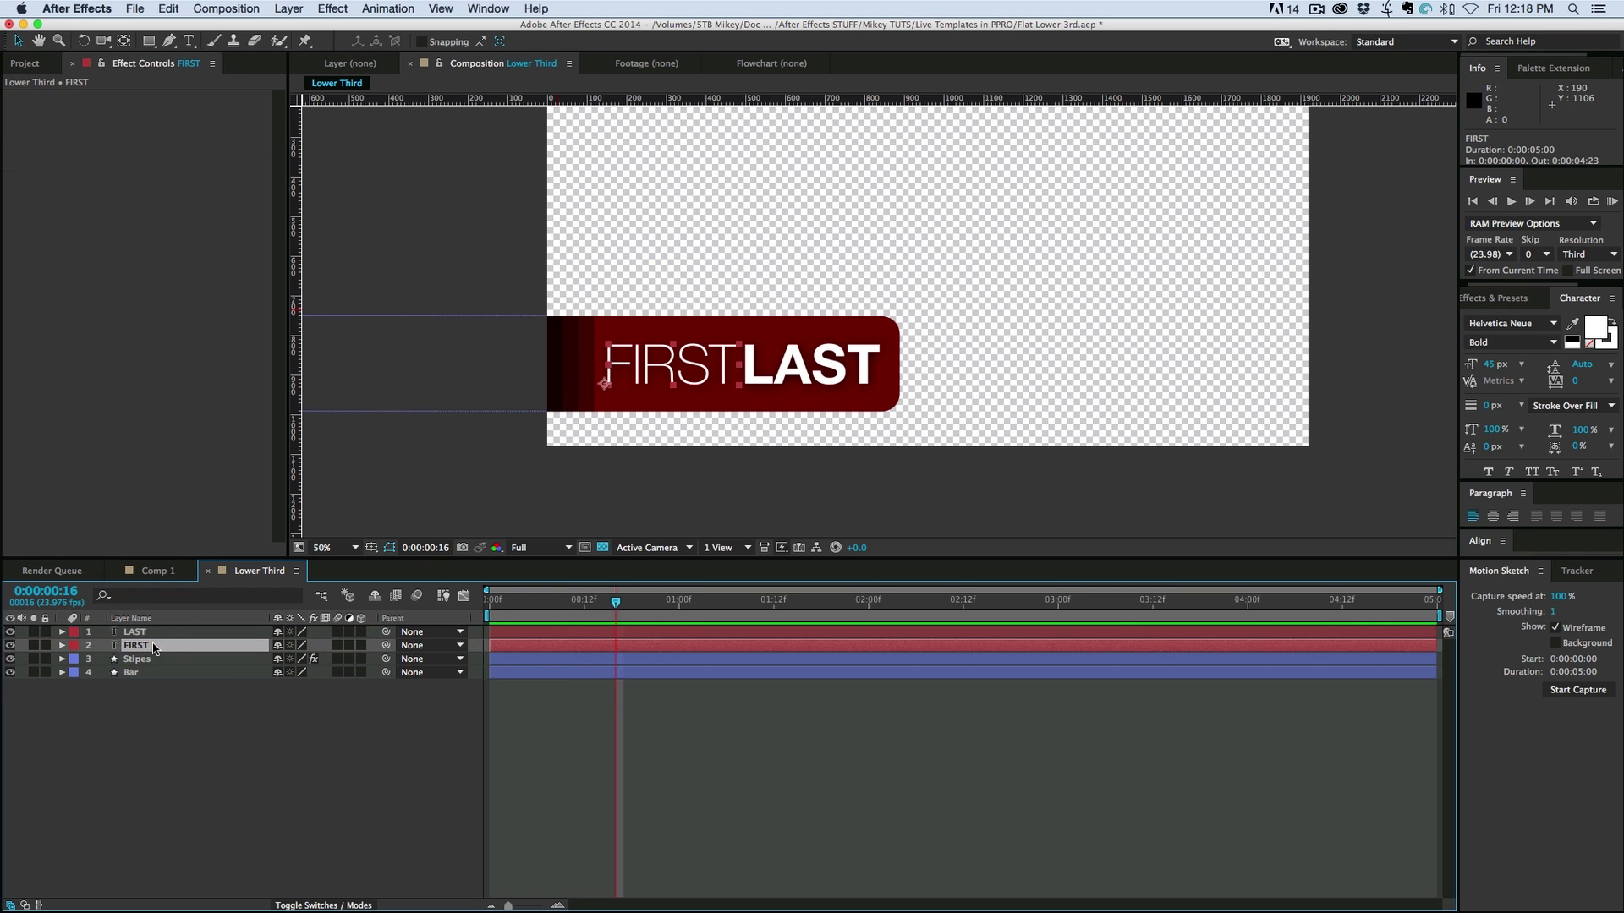
{"action": "left_click", "coordinate": [62, 646]}
{"action": "left_click", "coordinate": [368, 659]}
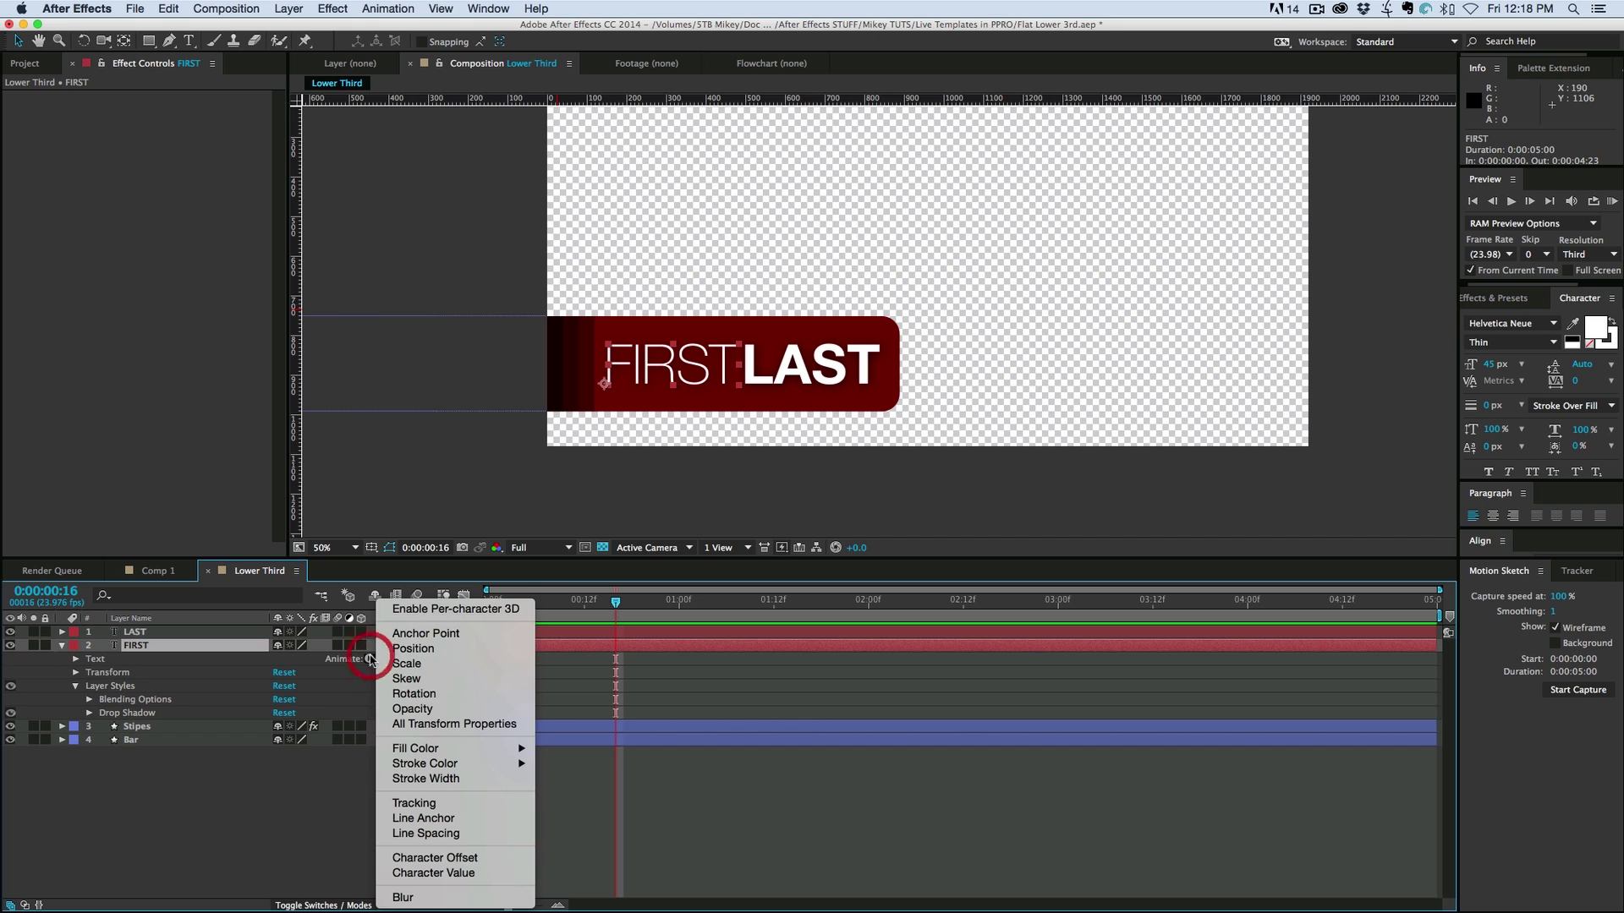
{"action": "left_click", "coordinate": [439, 710]}
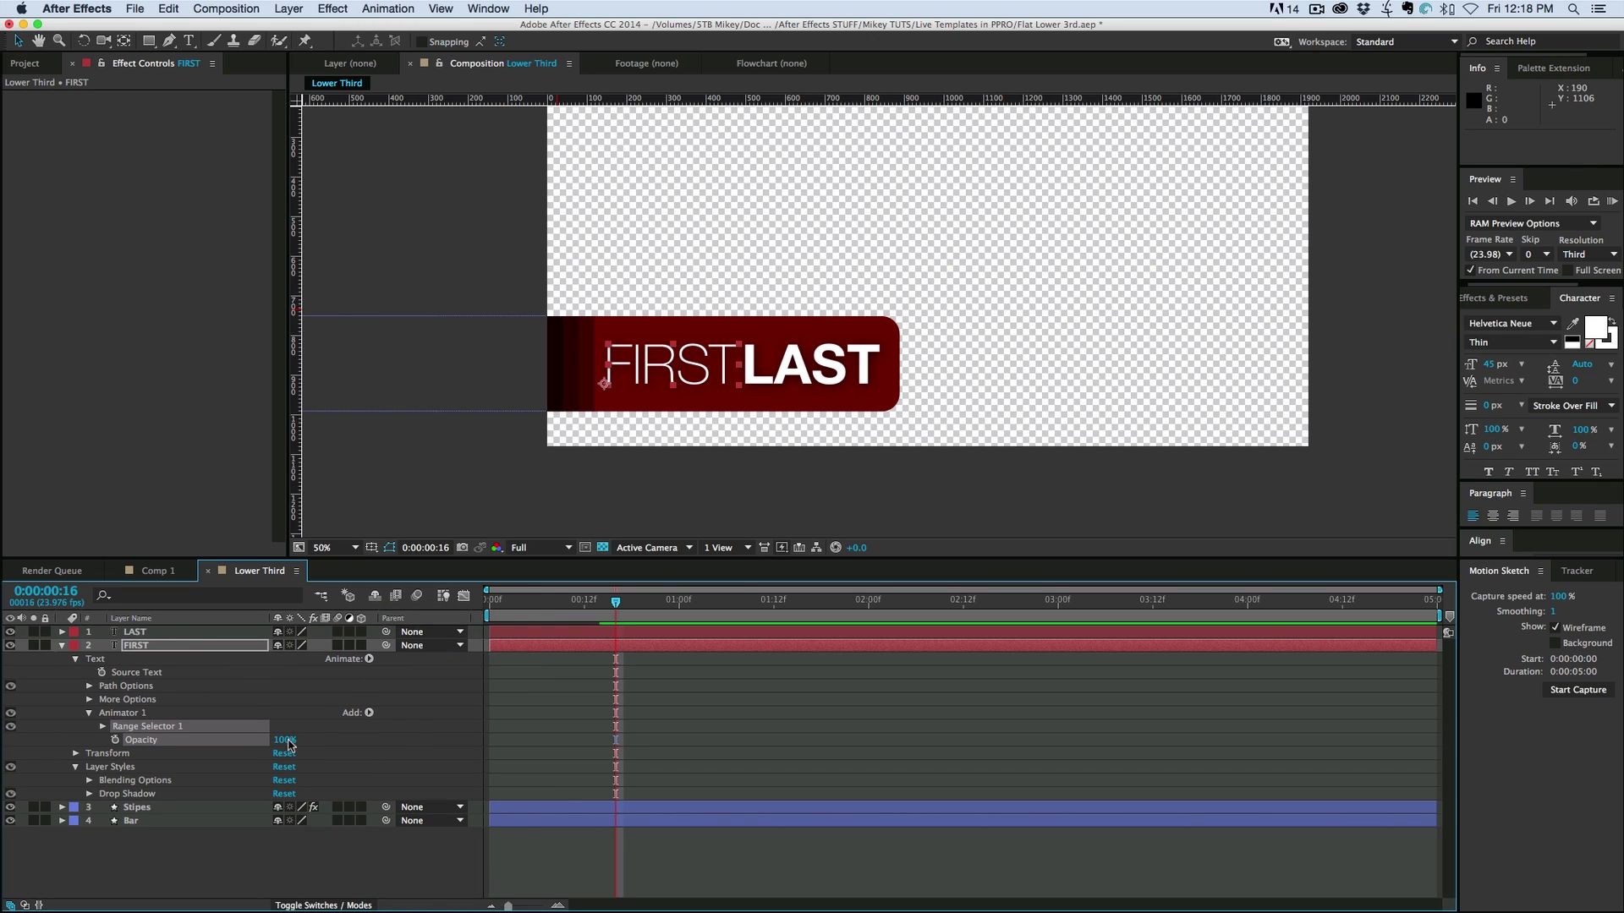
{"action": "left_click_drag", "start_coordinate": [288, 742], "coordinate": [150, 743]}
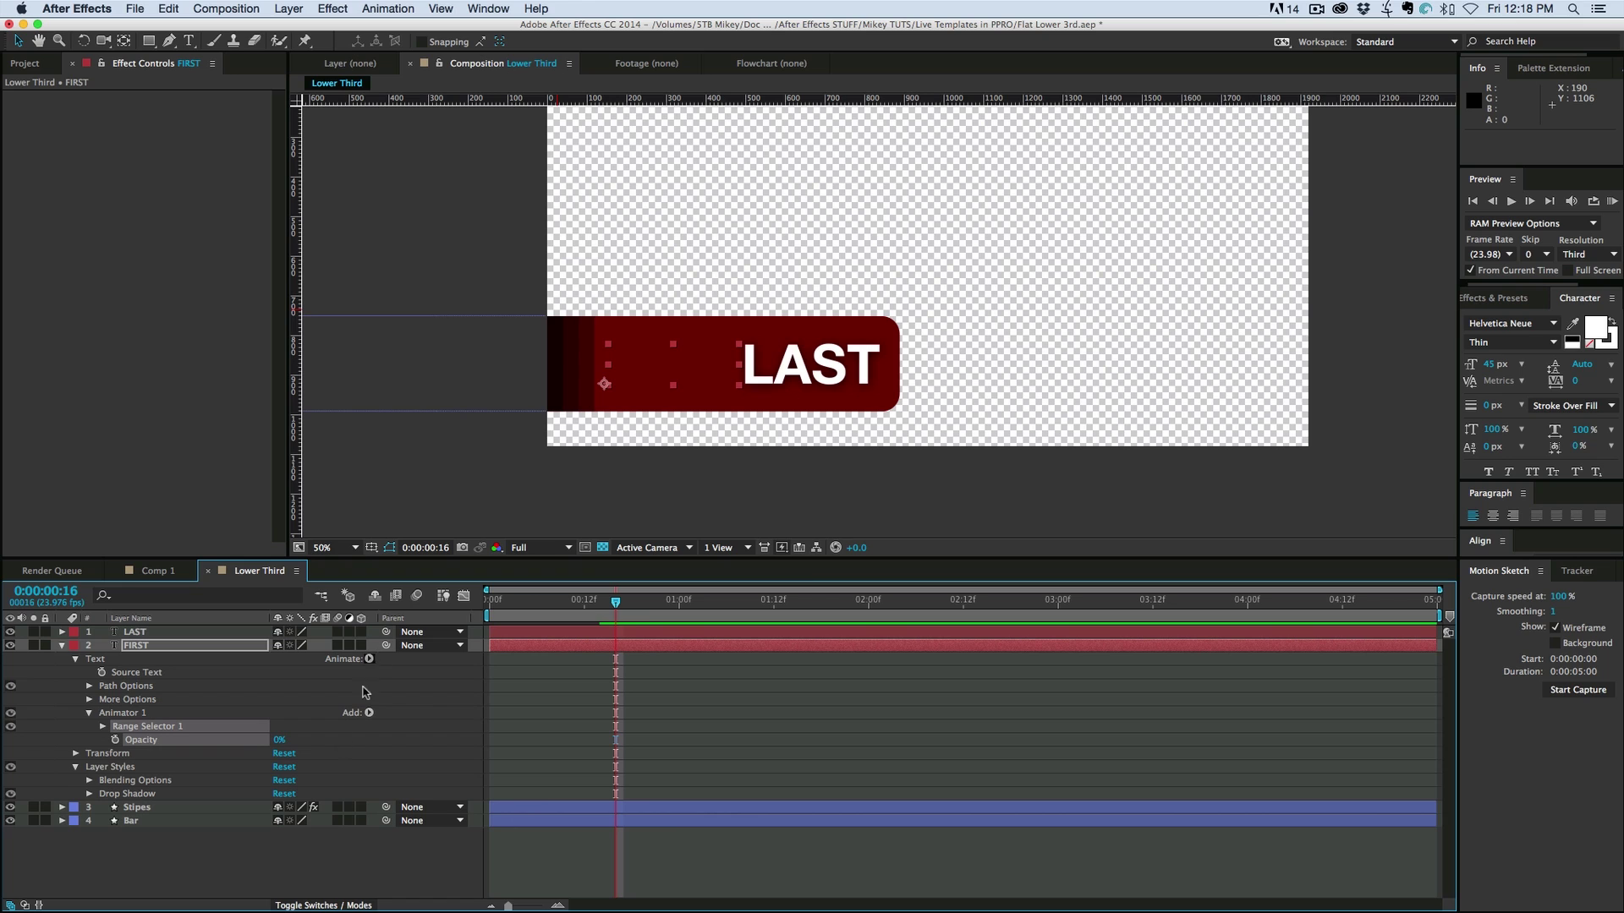
Keyframe FIRST's Range Selector Start from 0% to 100% at 0:00:01:03
{"action": "left_click", "coordinate": [102, 726]}
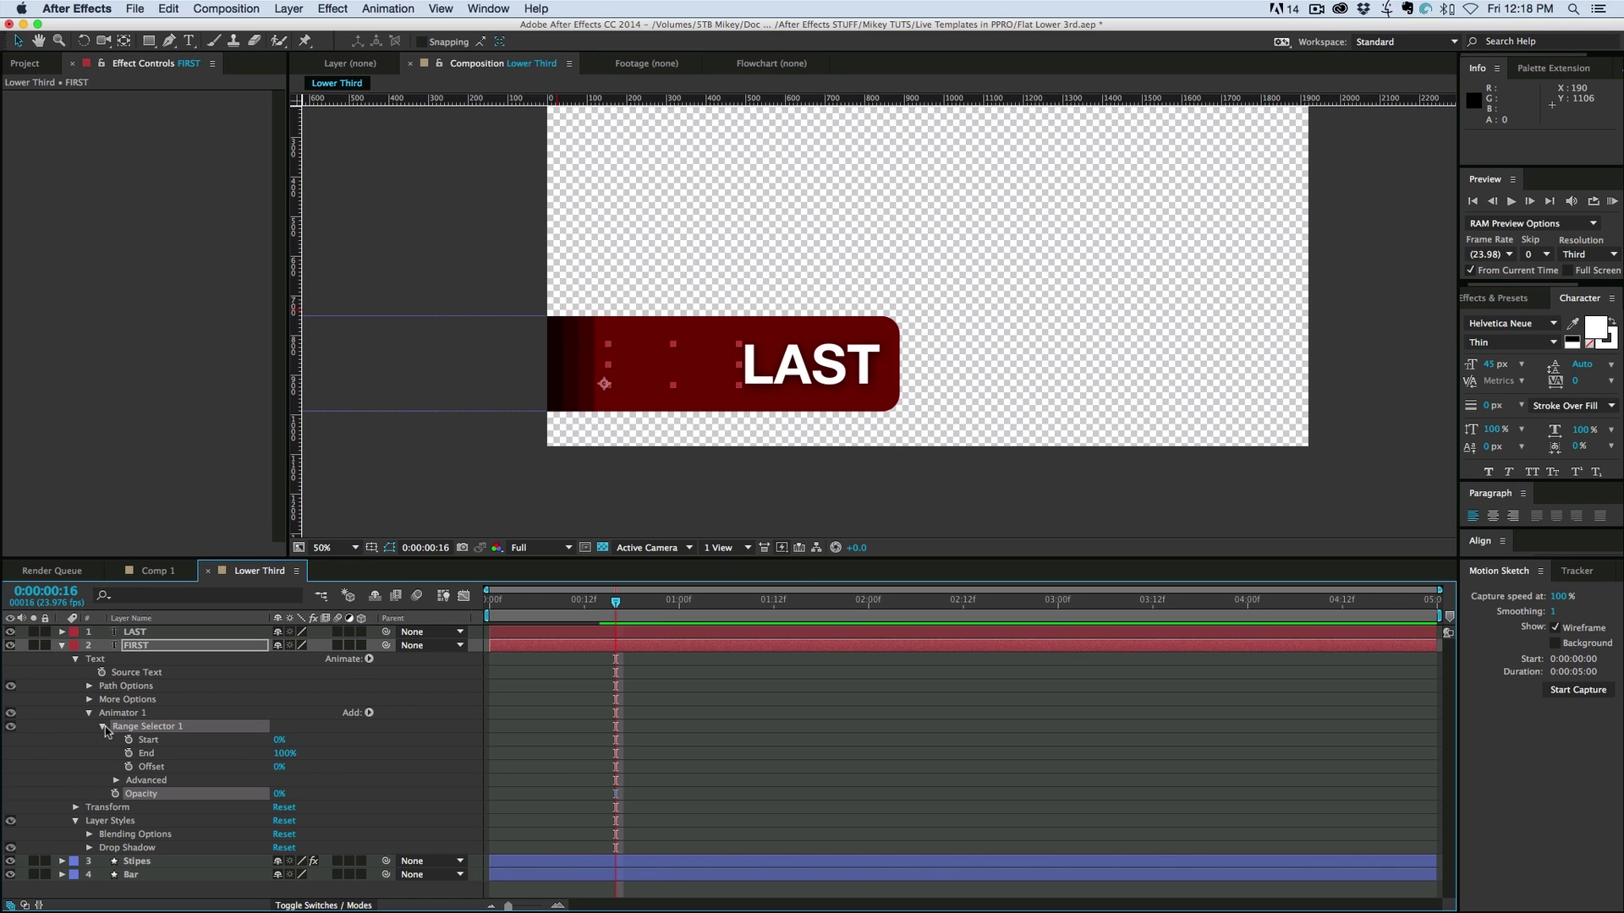
{"action": "left_click", "coordinate": [128, 740]}
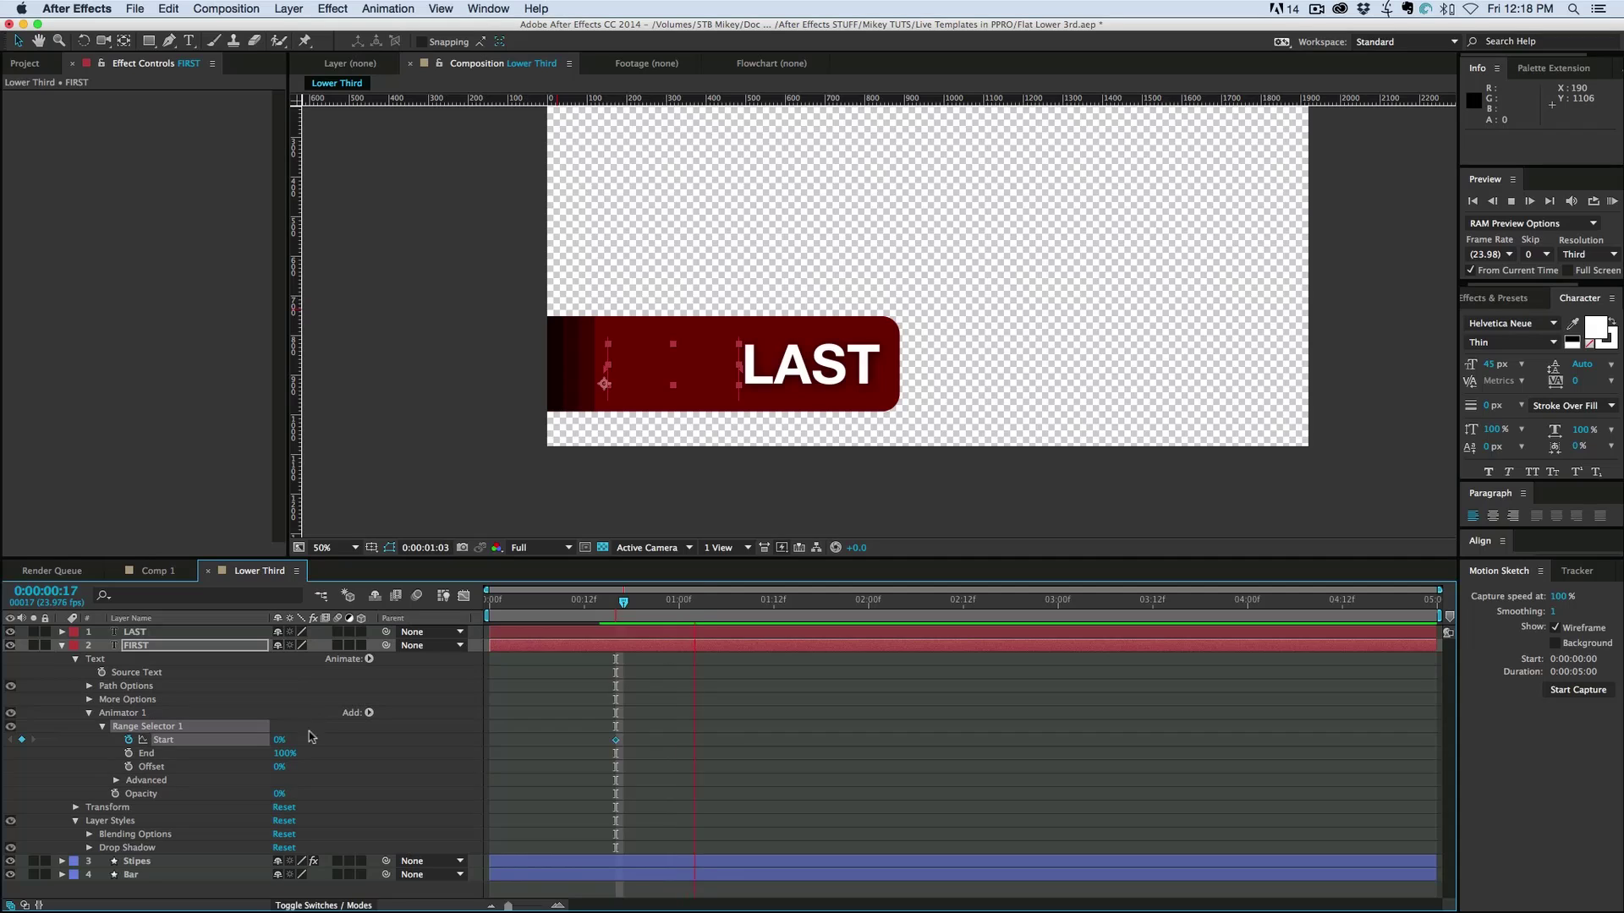
{"action": "key", "text": "shift+Page_Down"}
{"action": "key", "text": "Page_Down"}
{"action": "left_click_drag", "start_coordinate": [296, 745], "coordinate": [421, 747]}
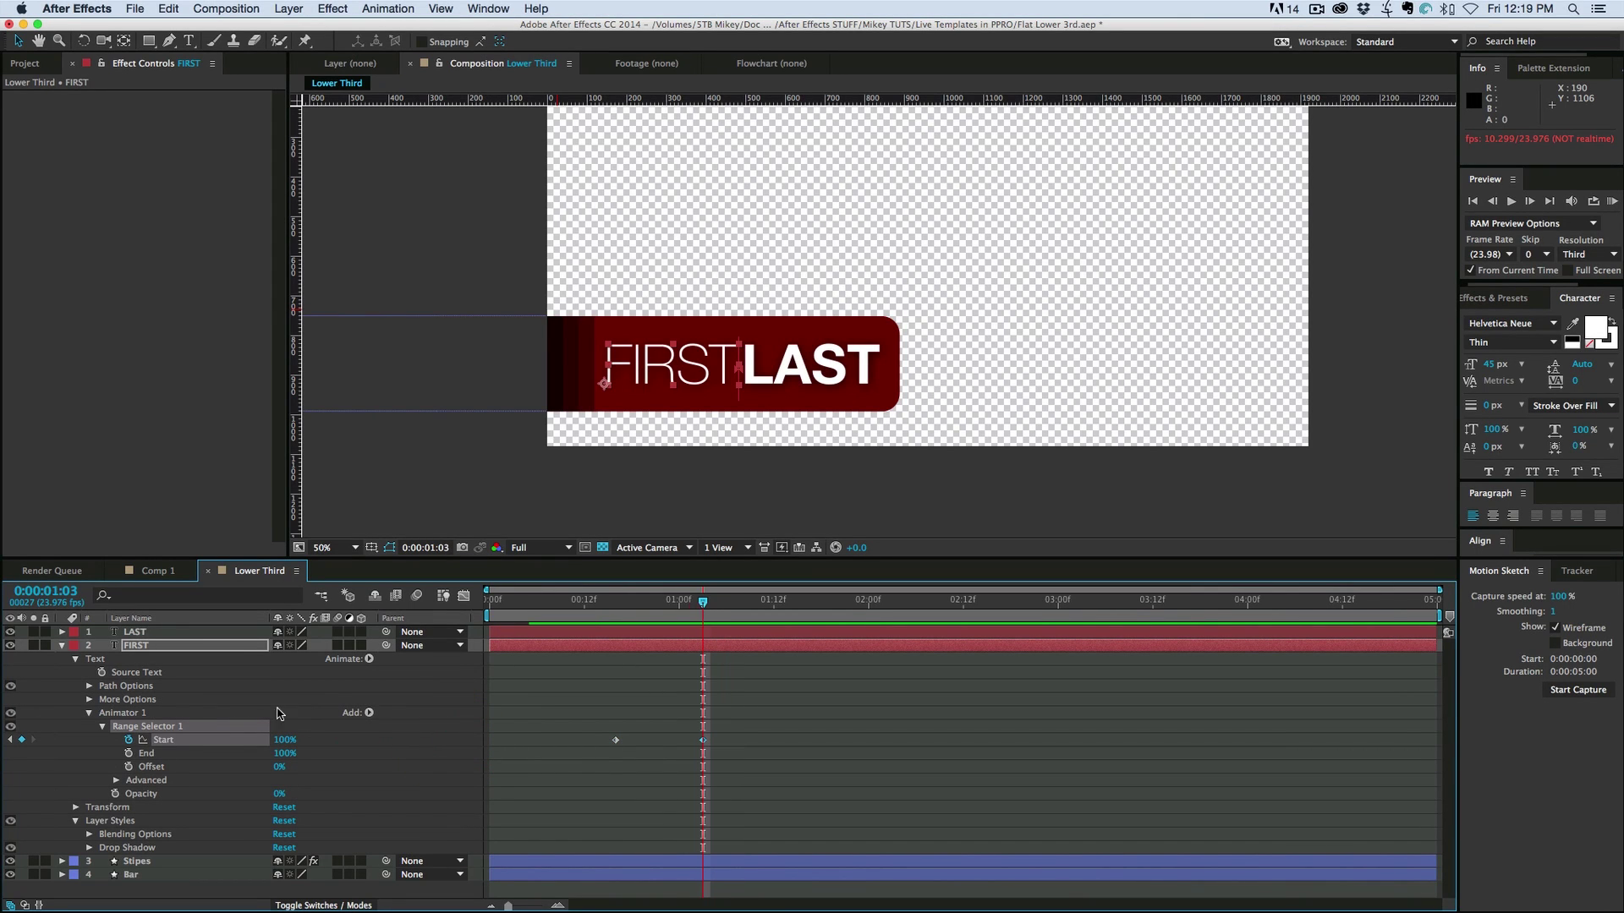
{"action": "left_click", "coordinate": [76, 659]}
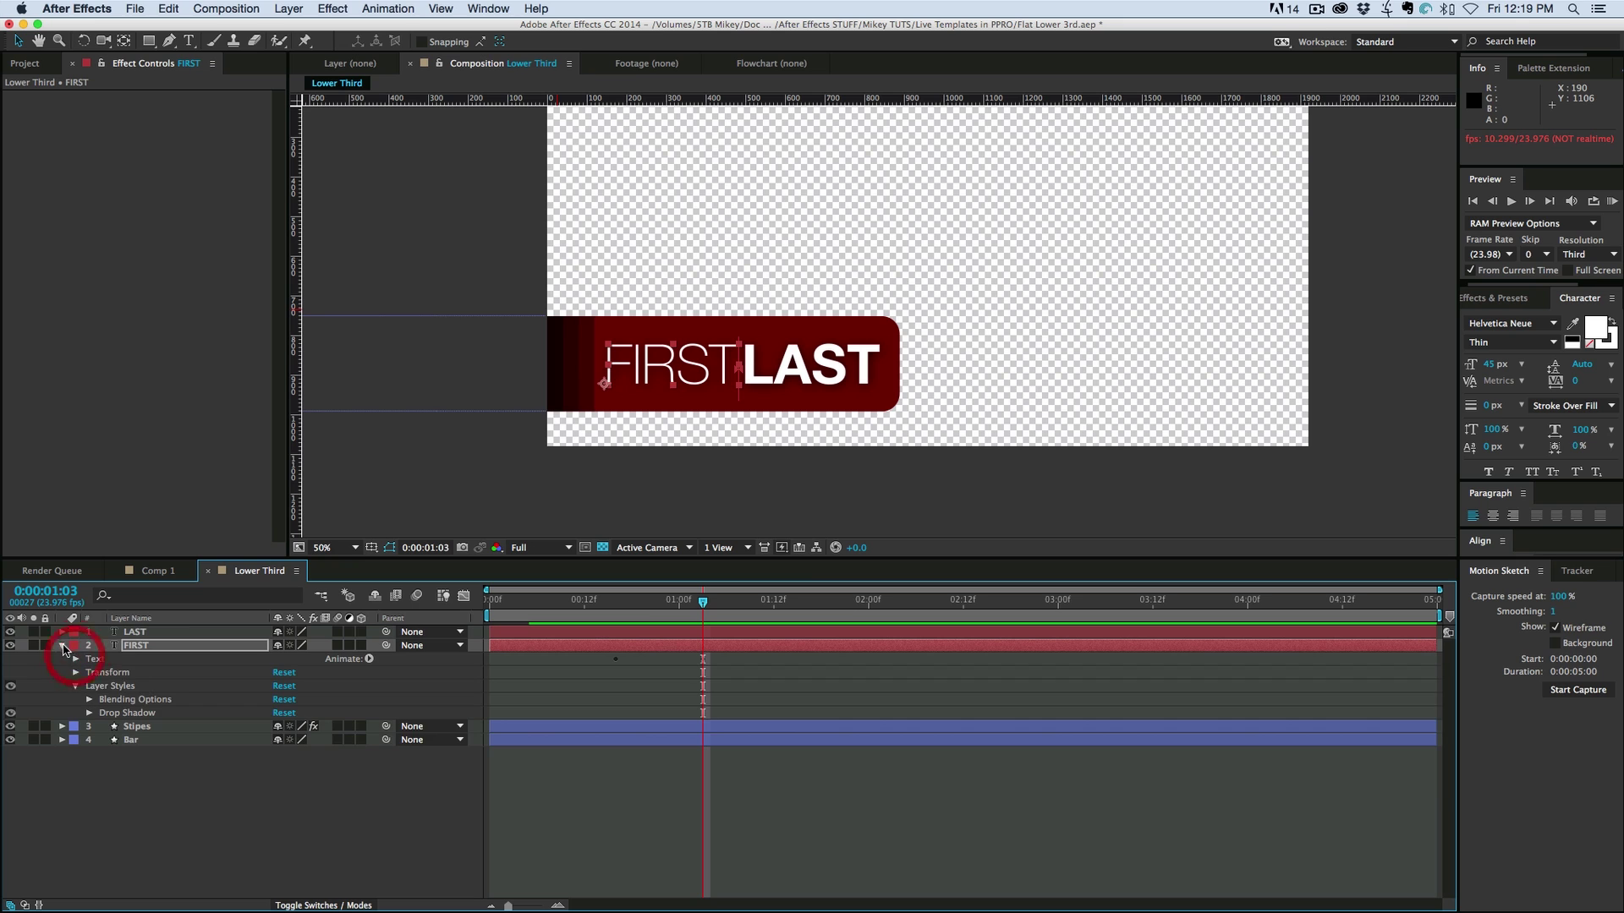
{"action": "left_click", "coordinate": [62, 646]}
Select and expand the LAST layer and open its text Animate menu
{"action": "left_click", "coordinate": [144, 633]}
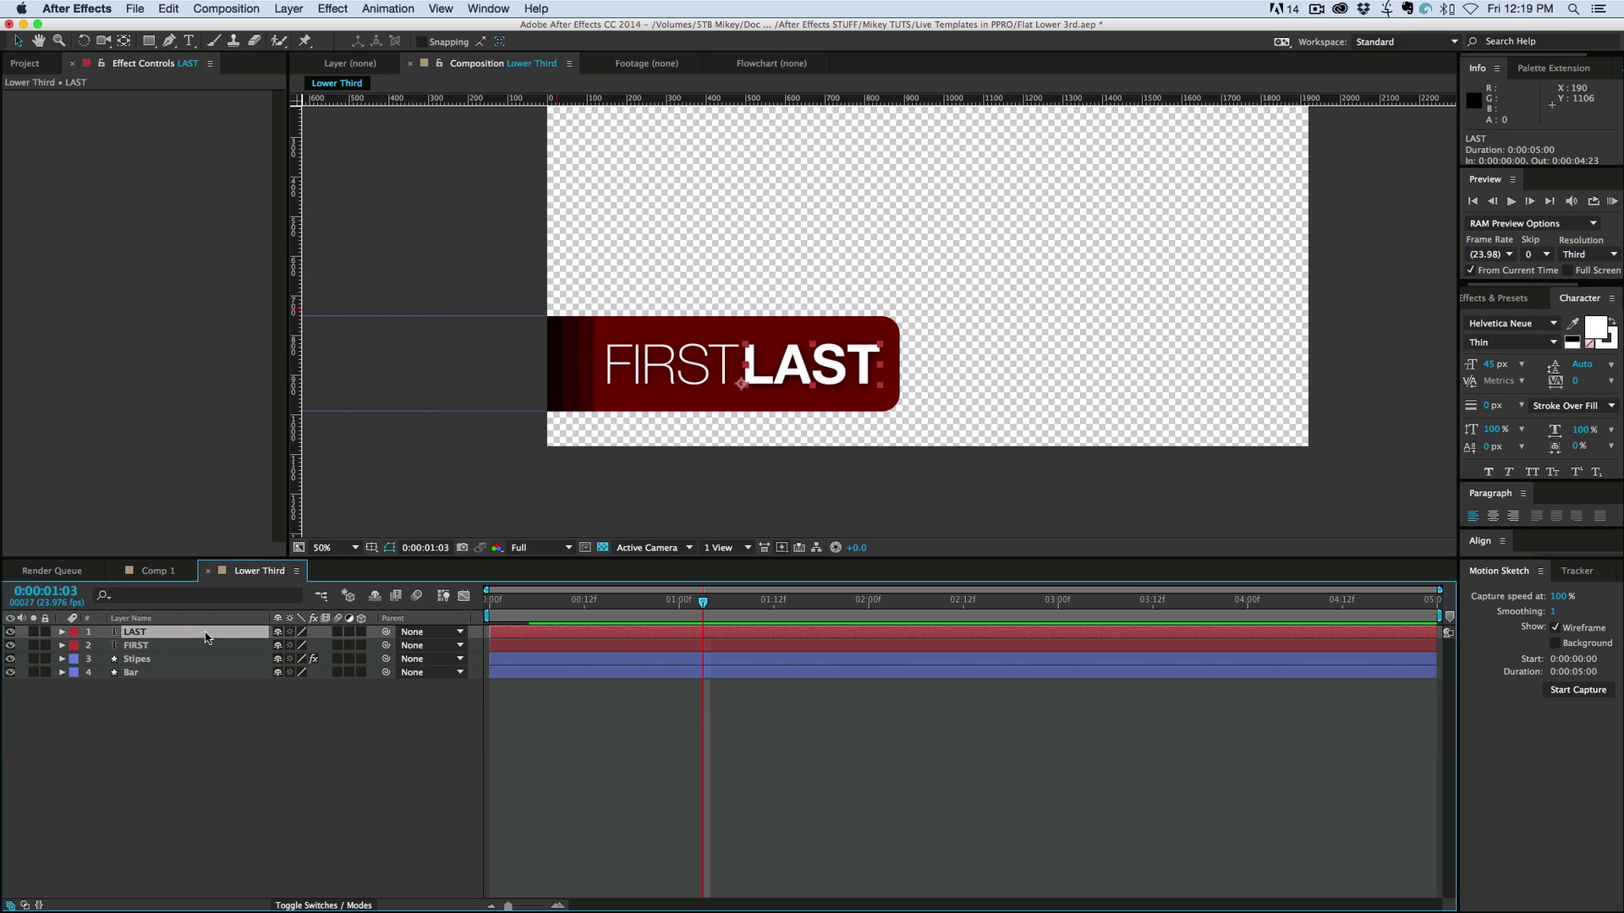
{"action": "left_click", "coordinate": [62, 633]}
{"action": "left_click", "coordinate": [369, 645]}
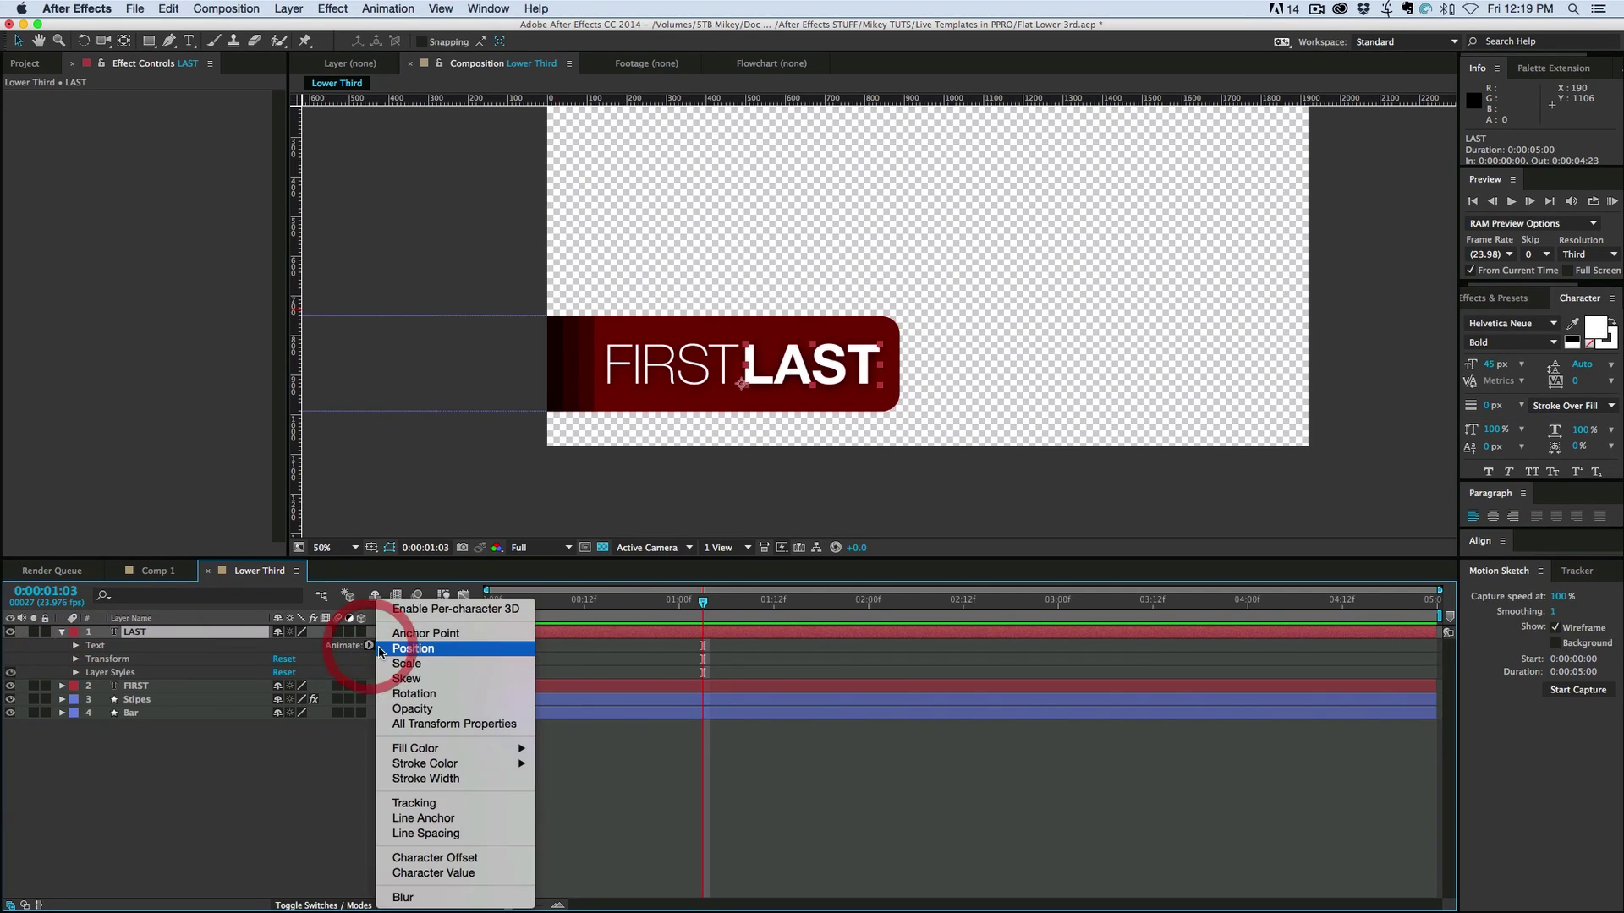
Add a 0,62 Position animator to LAST, keyframing Range Selector Start 0% at 1:03 to 100% at 1:16
{"action": "left_click", "coordinate": [413, 649]}
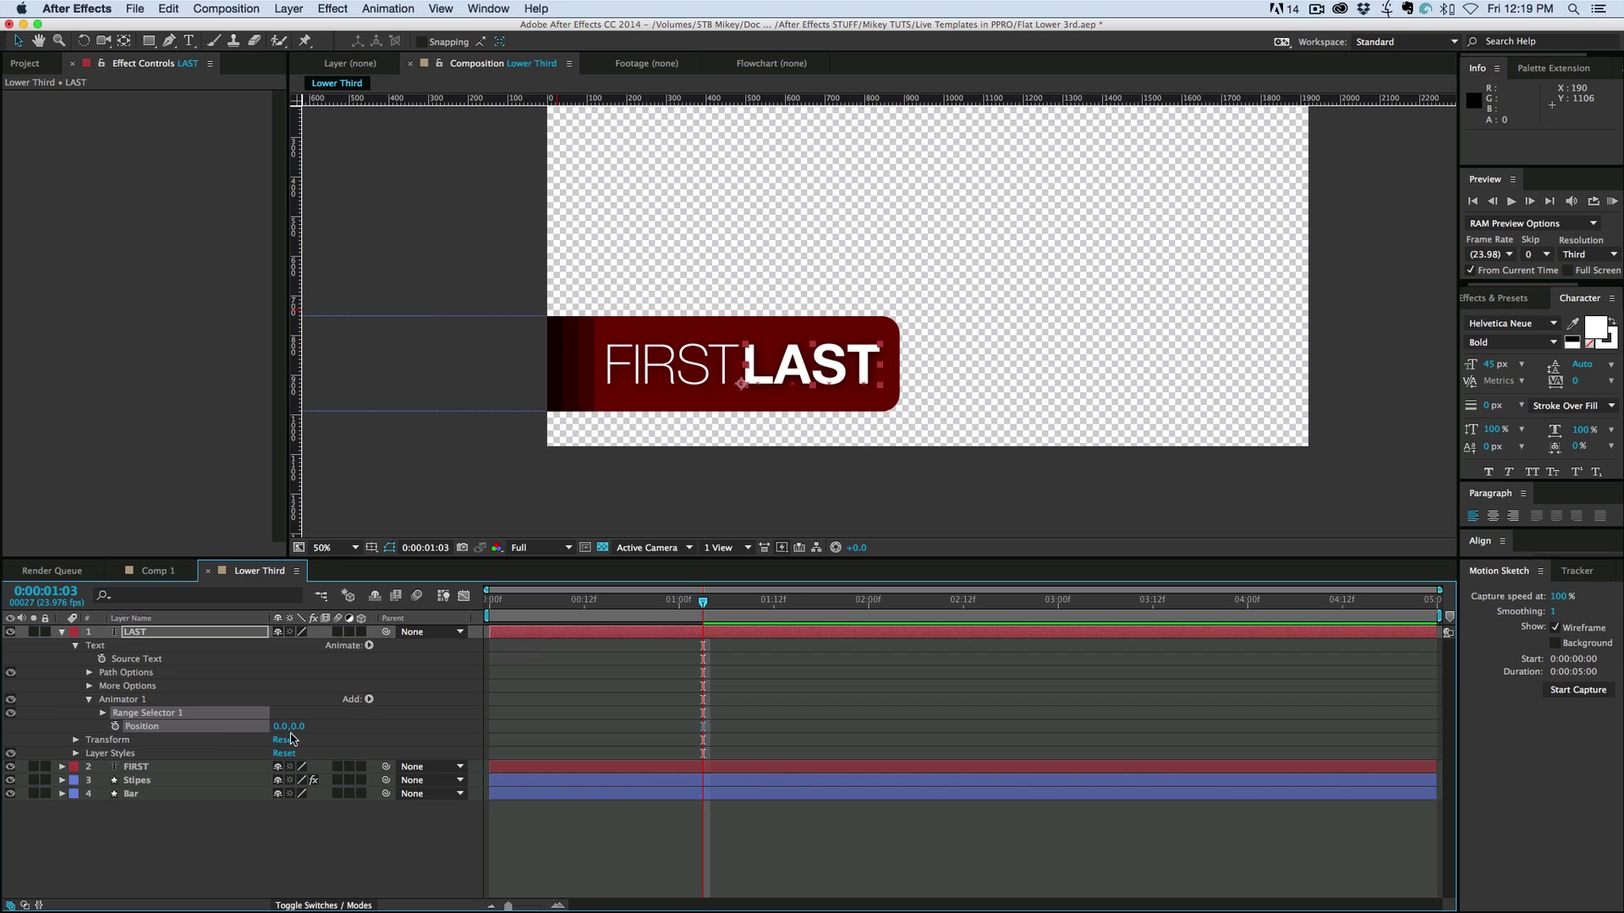
{"action": "left_click_drag", "start_coordinate": [301, 727], "coordinate": [347, 735]}
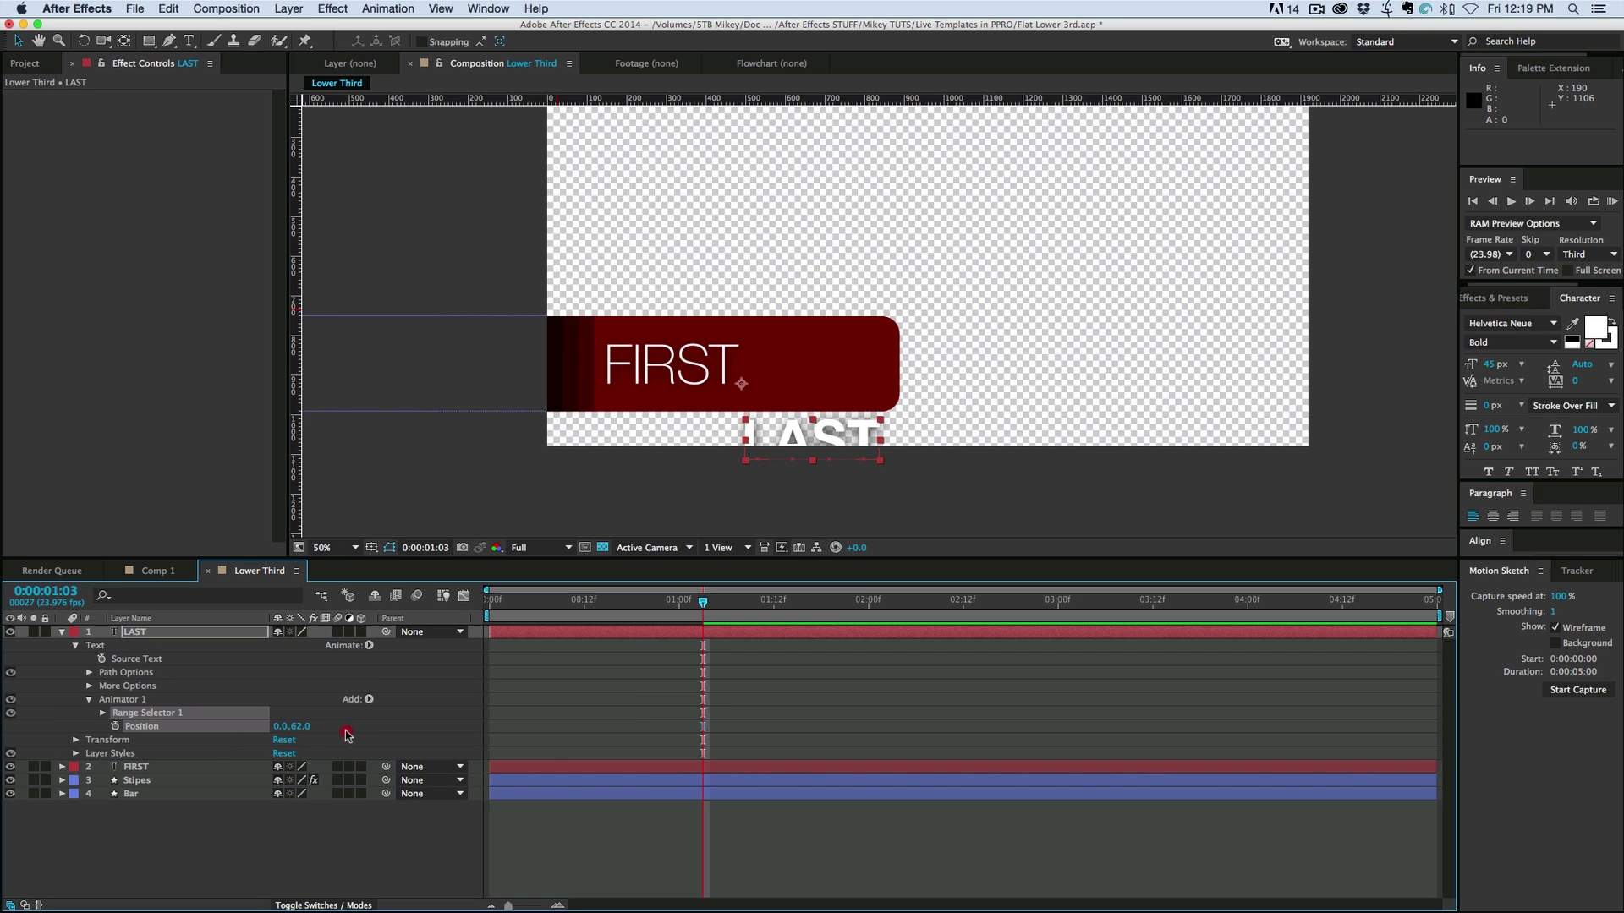
{"action": "left_click", "coordinate": [102, 716]}
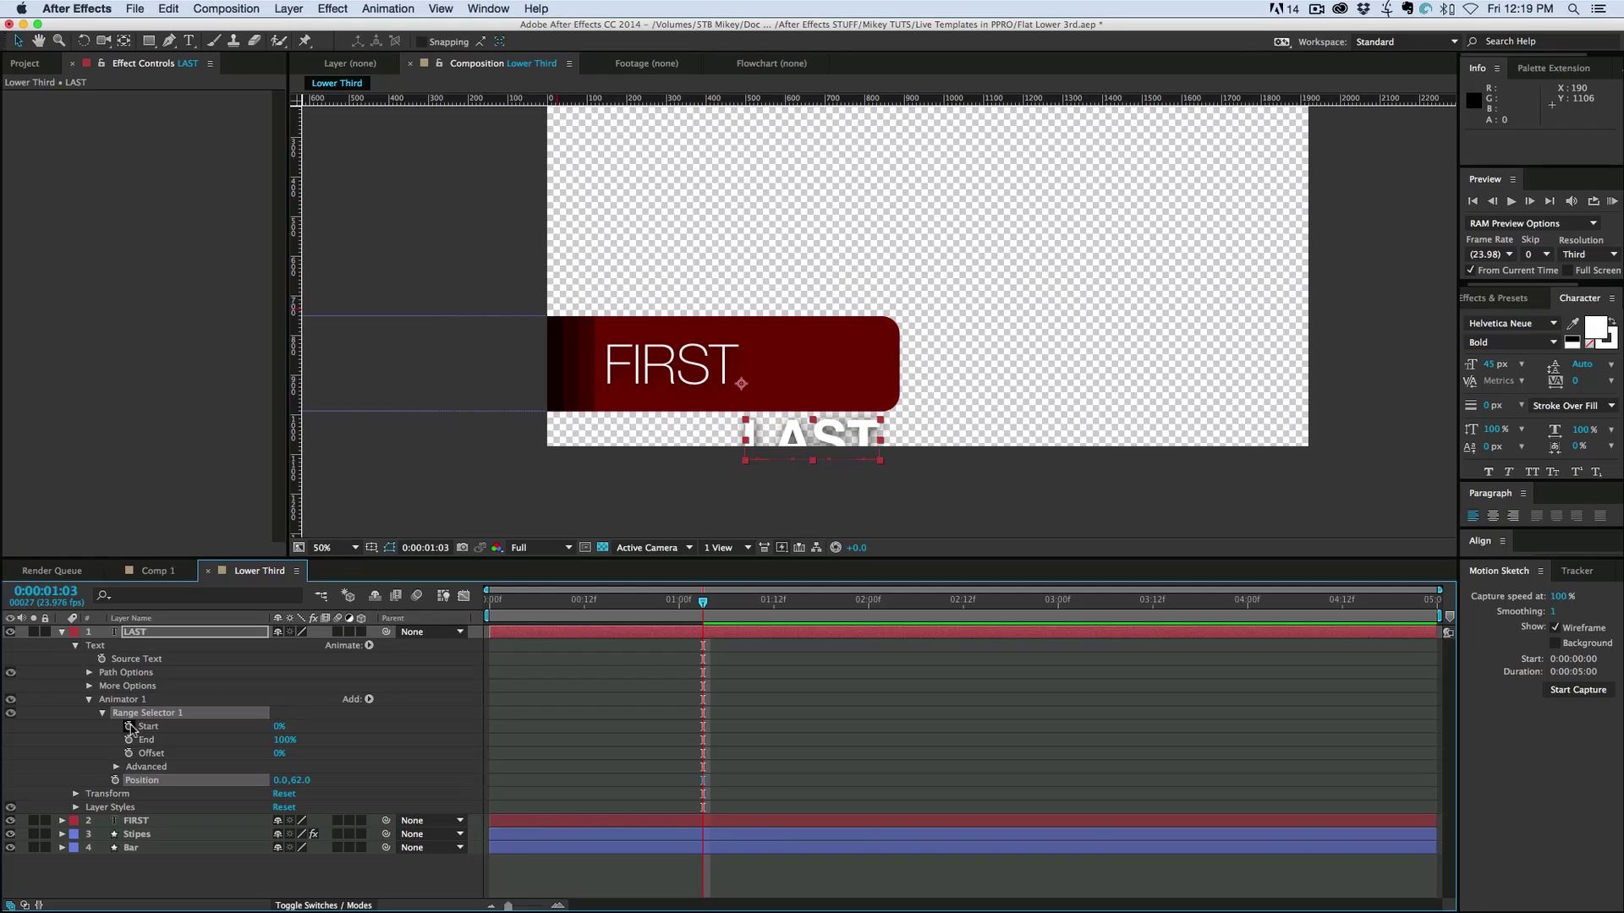
{"action": "left_click", "coordinate": [129, 726]}
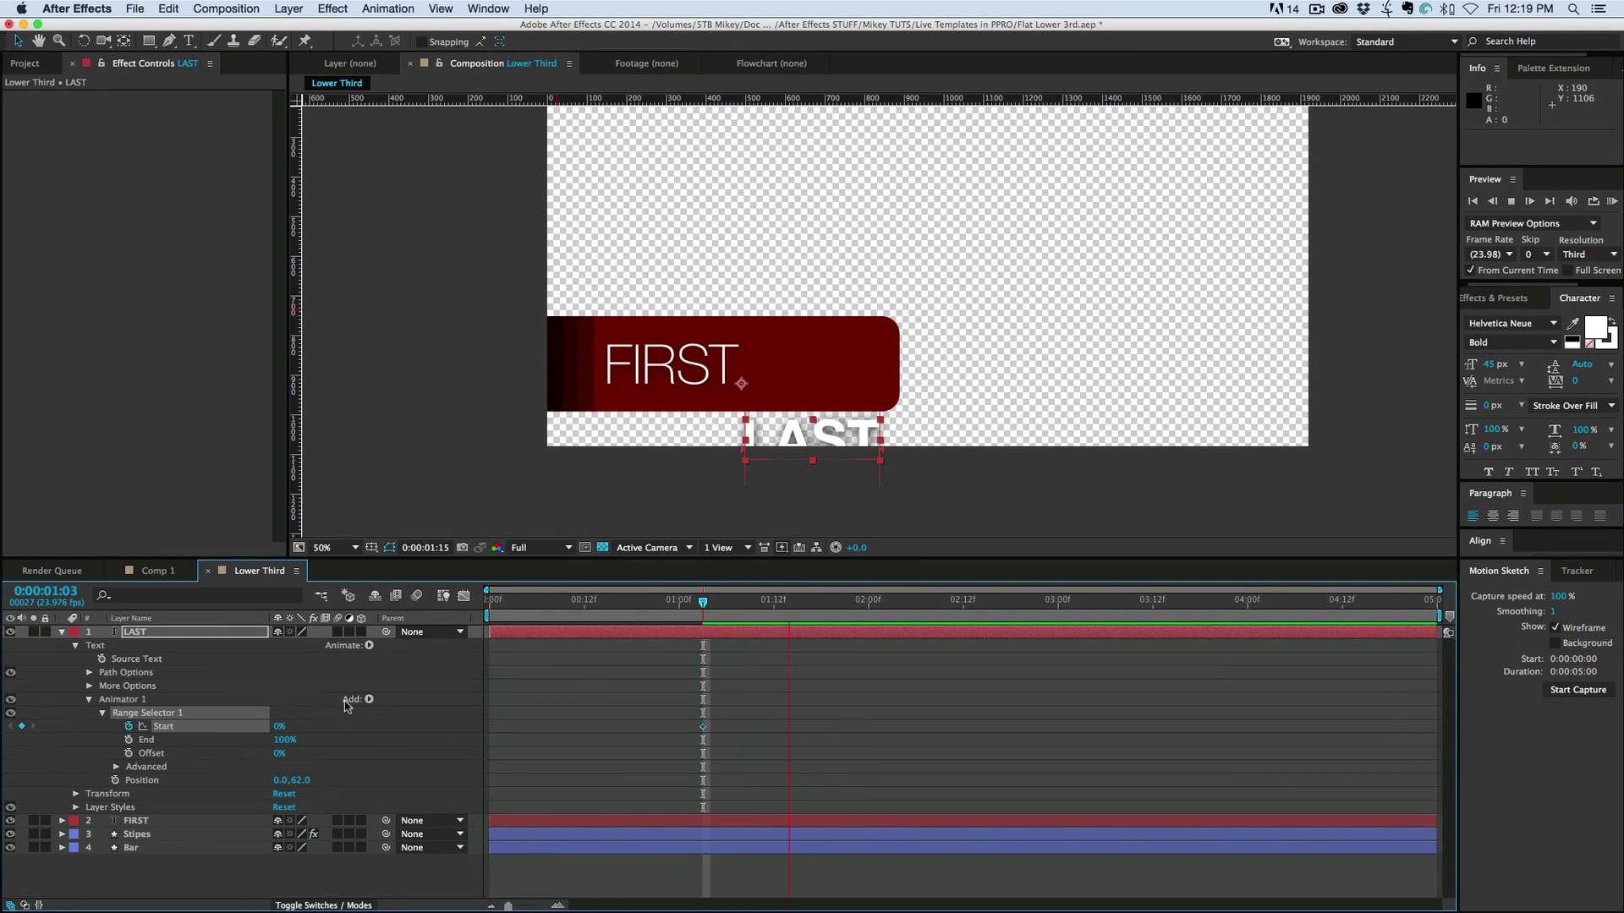
{"action": "key", "text": "shift+Page_Down"}
{"action": "left_click_drag", "start_coordinate": [284, 729], "coordinate": [383, 732]}
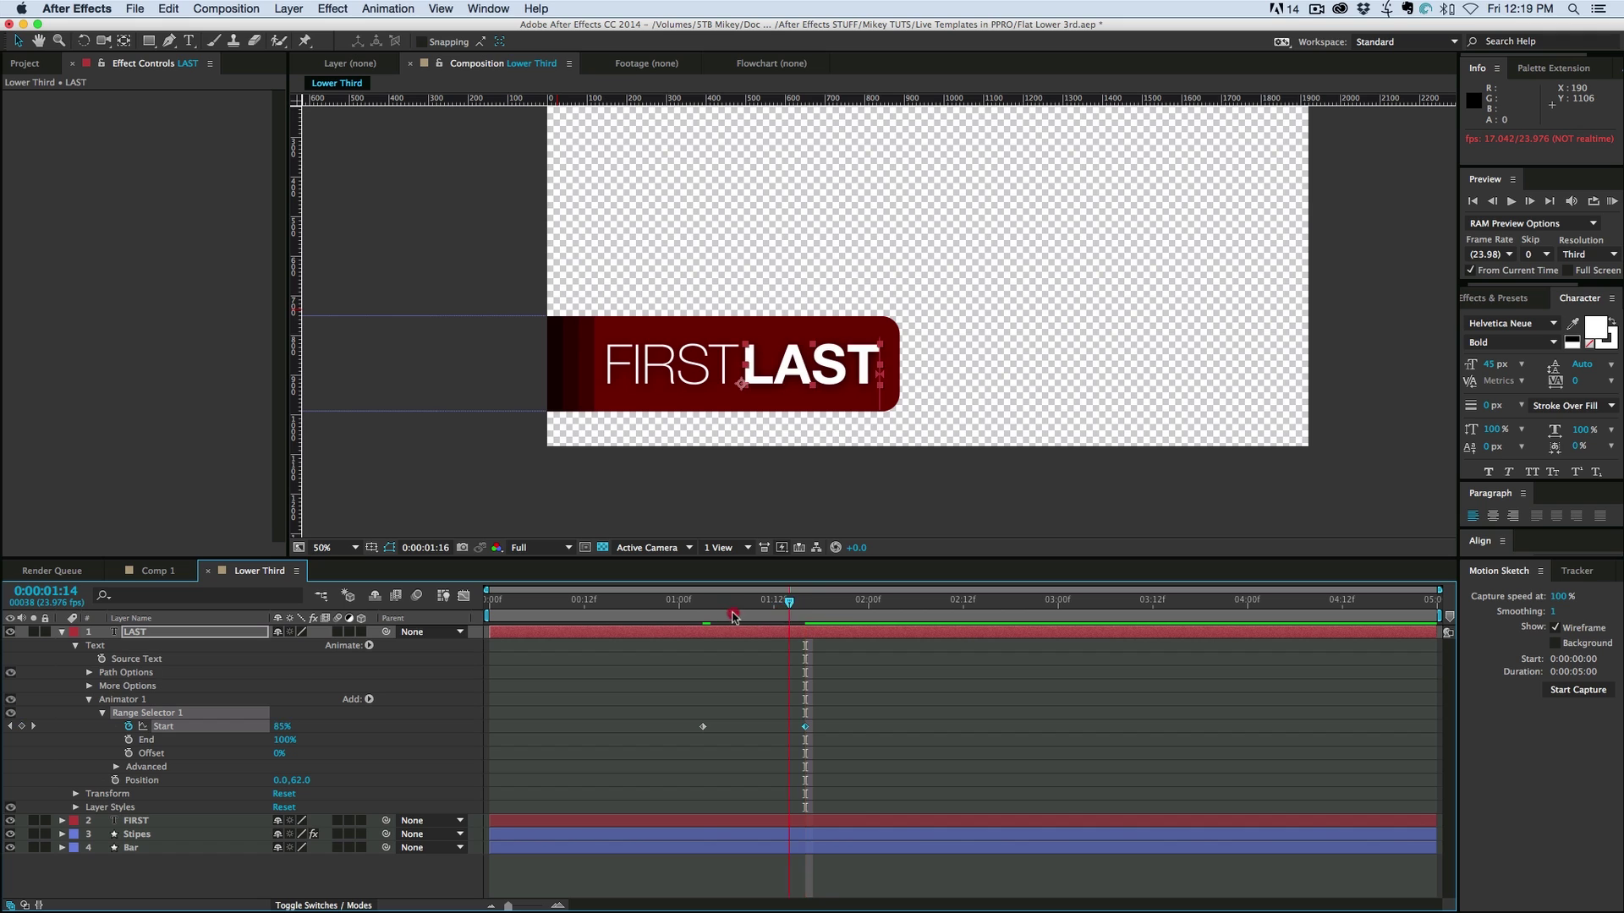
{"action": "left_click_drag", "start_coordinate": [734, 604], "coordinate": [670, 604]}
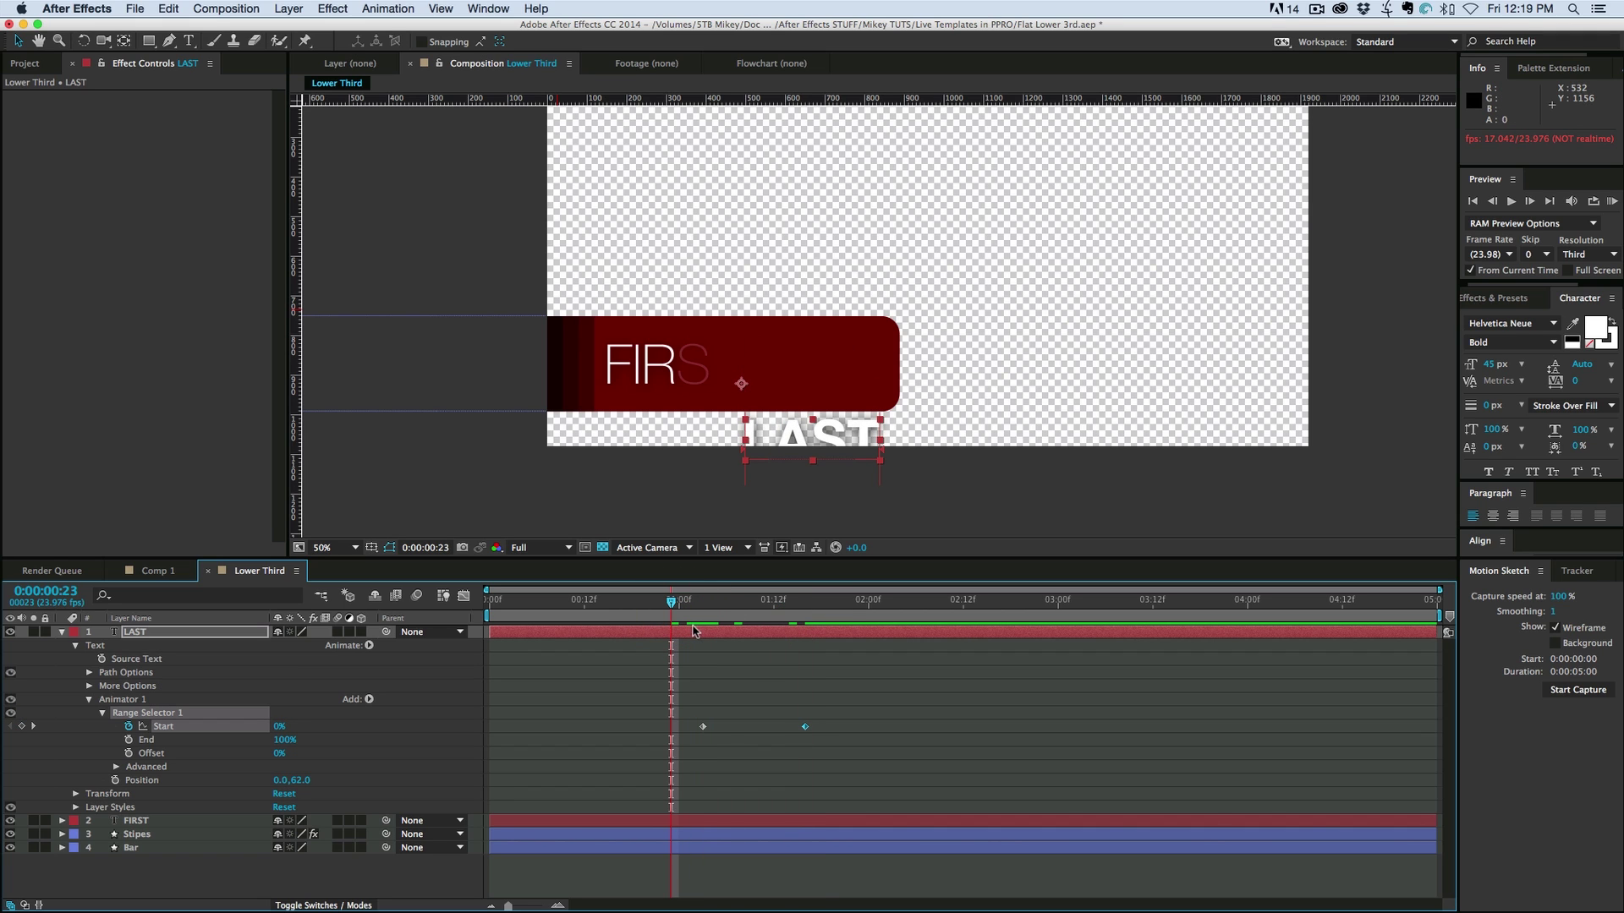
{"action": "left_click", "coordinate": [62, 633]}
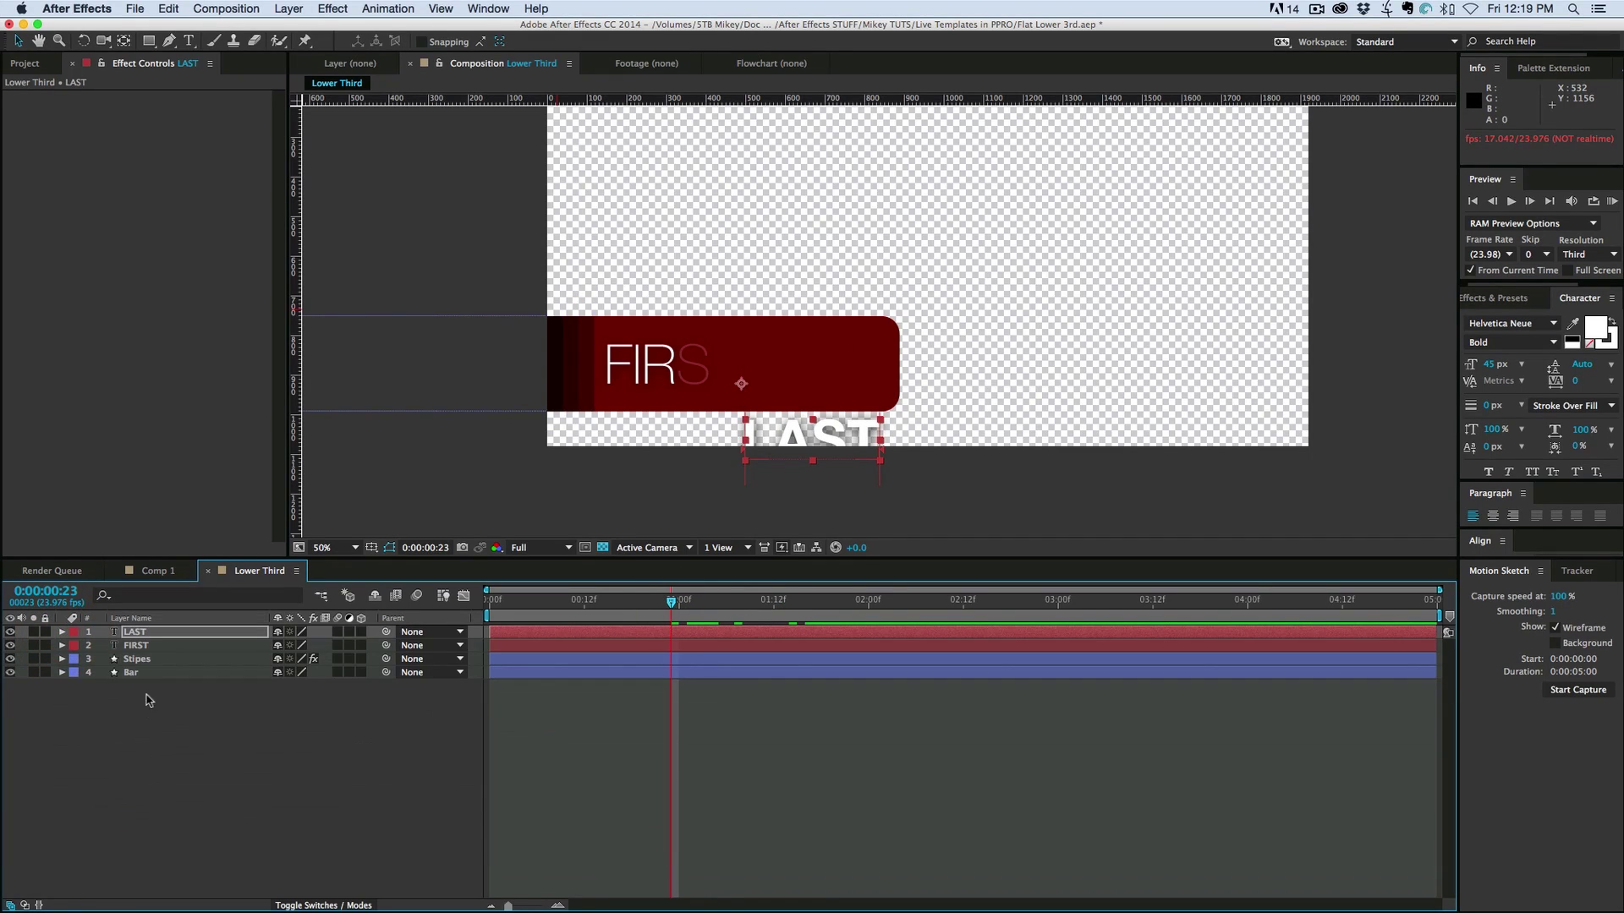
{"action": "left_click", "coordinate": [119, 660]}
Copy the Set Matte effect from Stripes and paste it onto LAST
{"action": "left_click", "coordinate": [53, 97]}
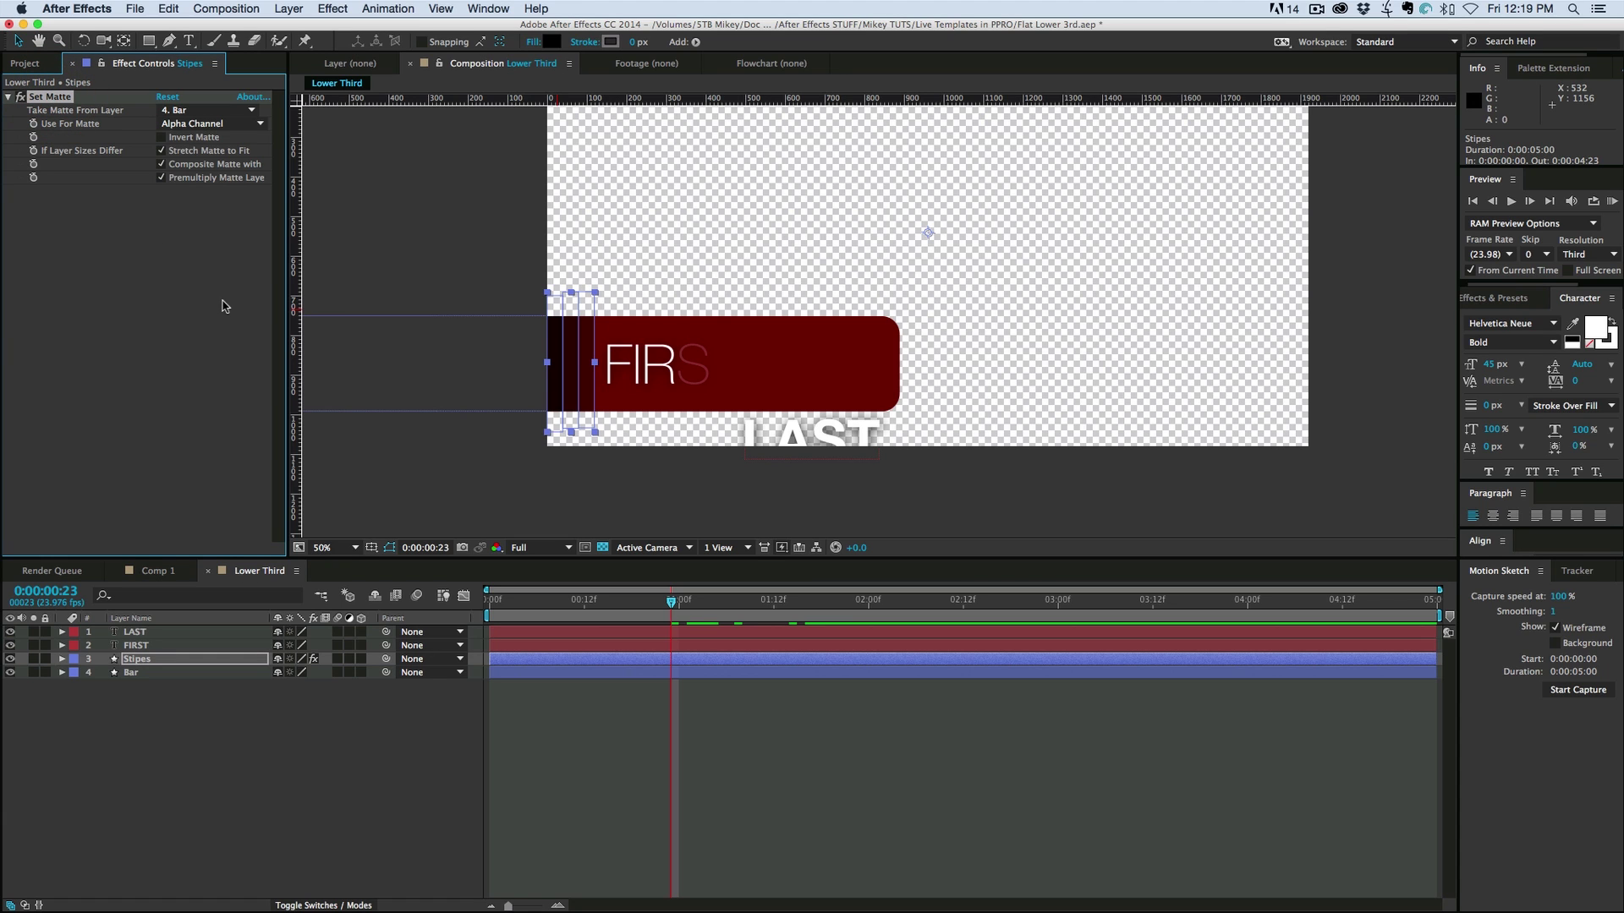
{"action": "left_click", "coordinate": [152, 634]}
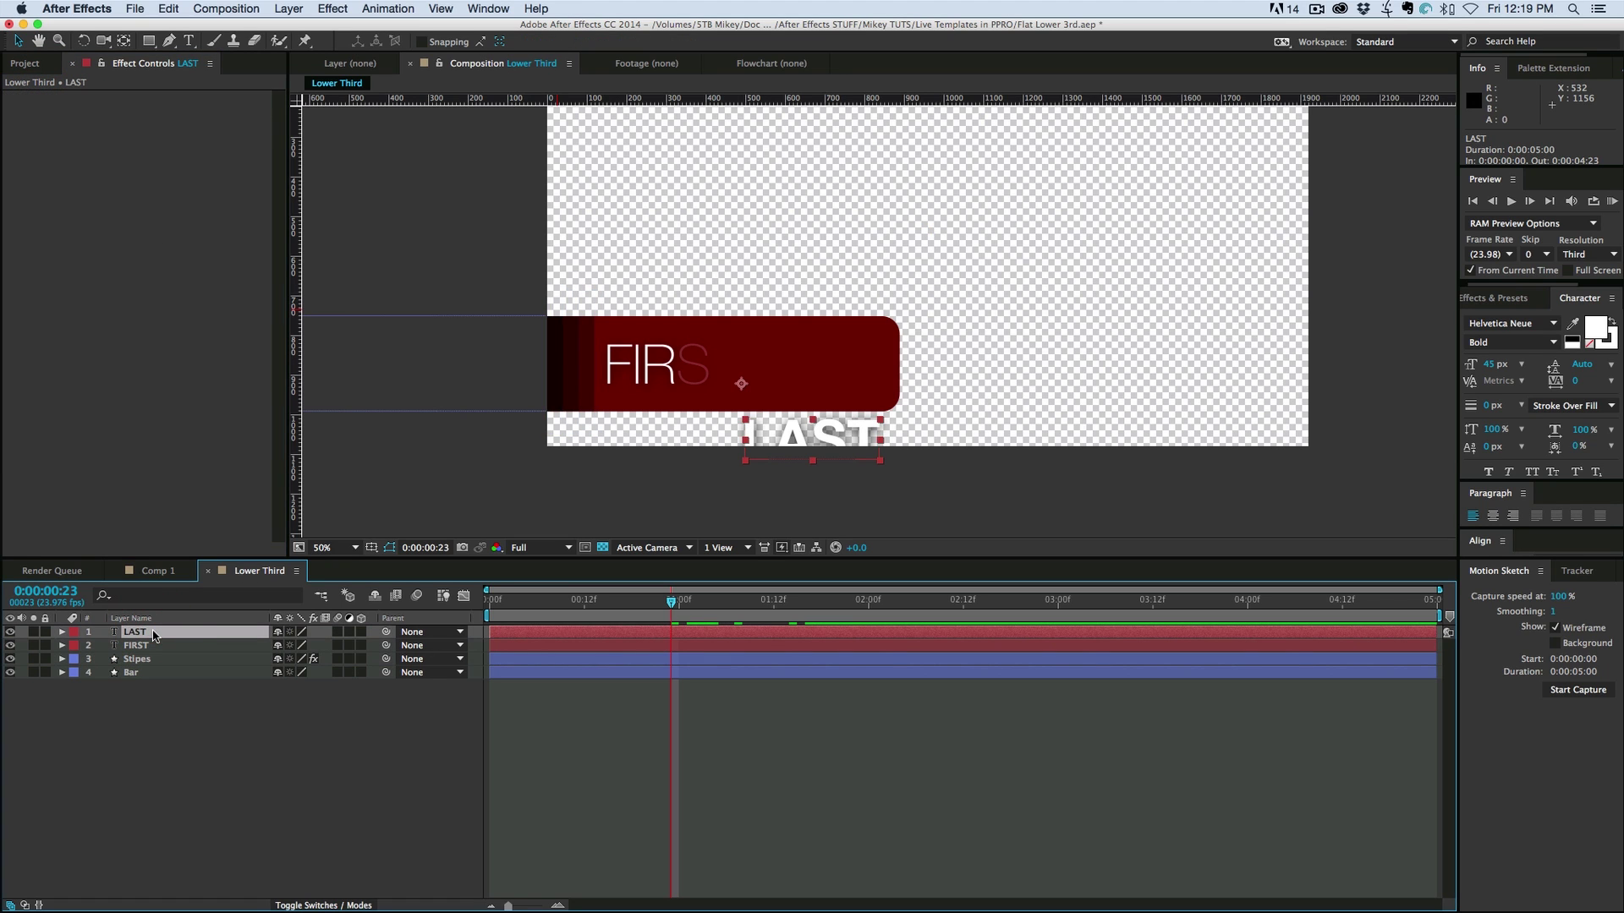
{"action": "key", "text": "ctrl+v"}
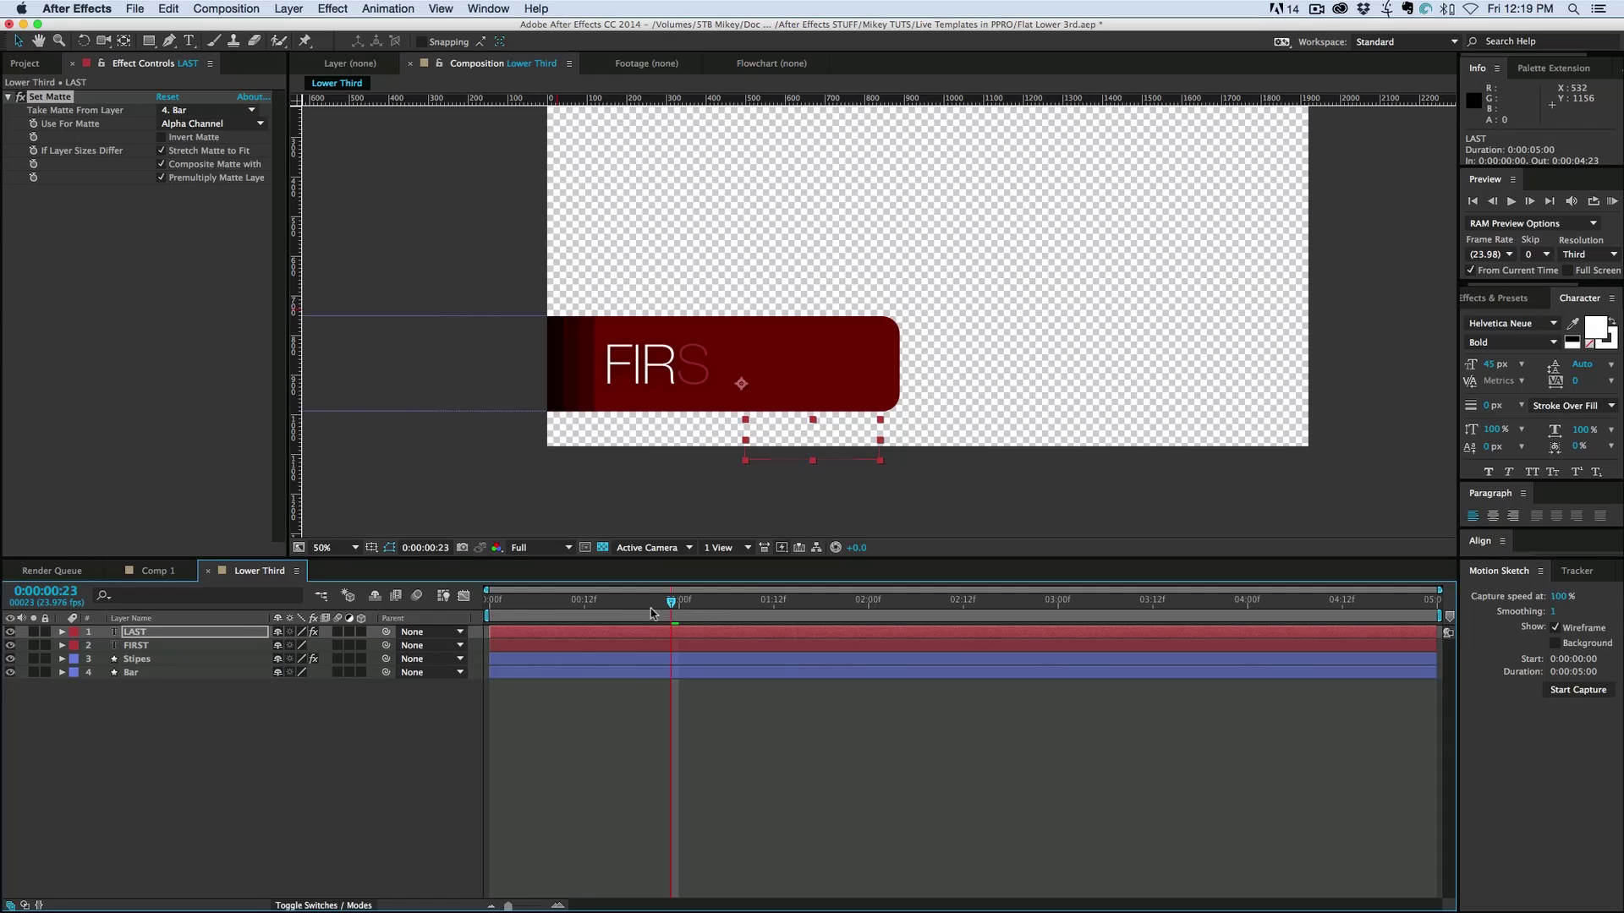
Preview the lower-third animation from the beginning
{"action": "key", "text": "Home"}
{"action": "left_click", "coordinate": [646, 752]}
{"action": "key", "text": "space"}
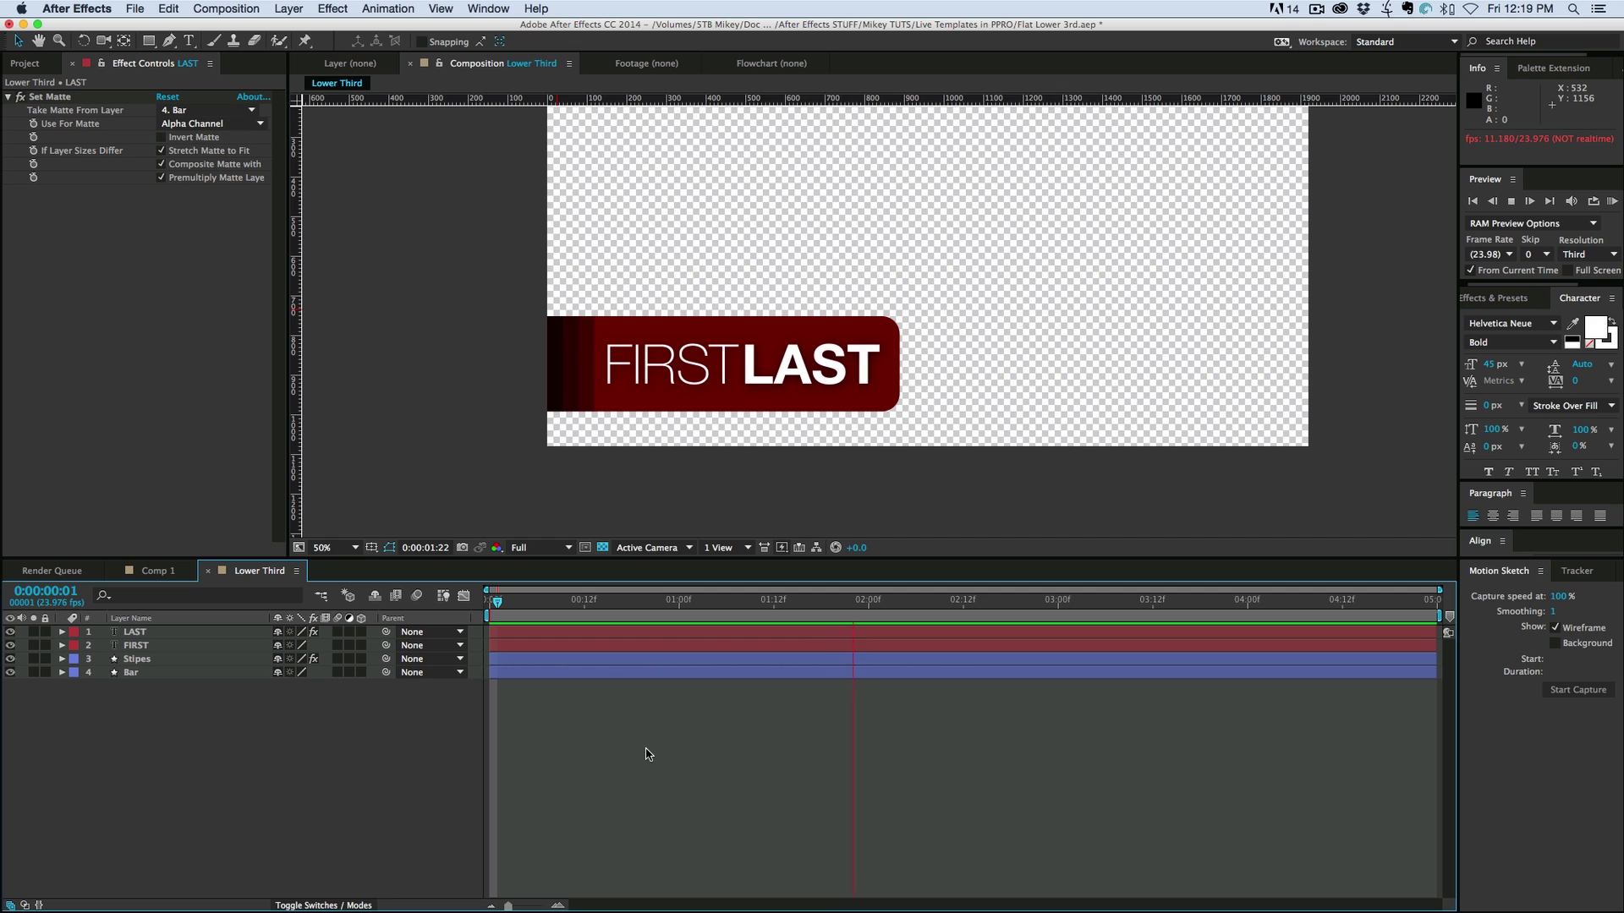
{"action": "key", "text": "space"}
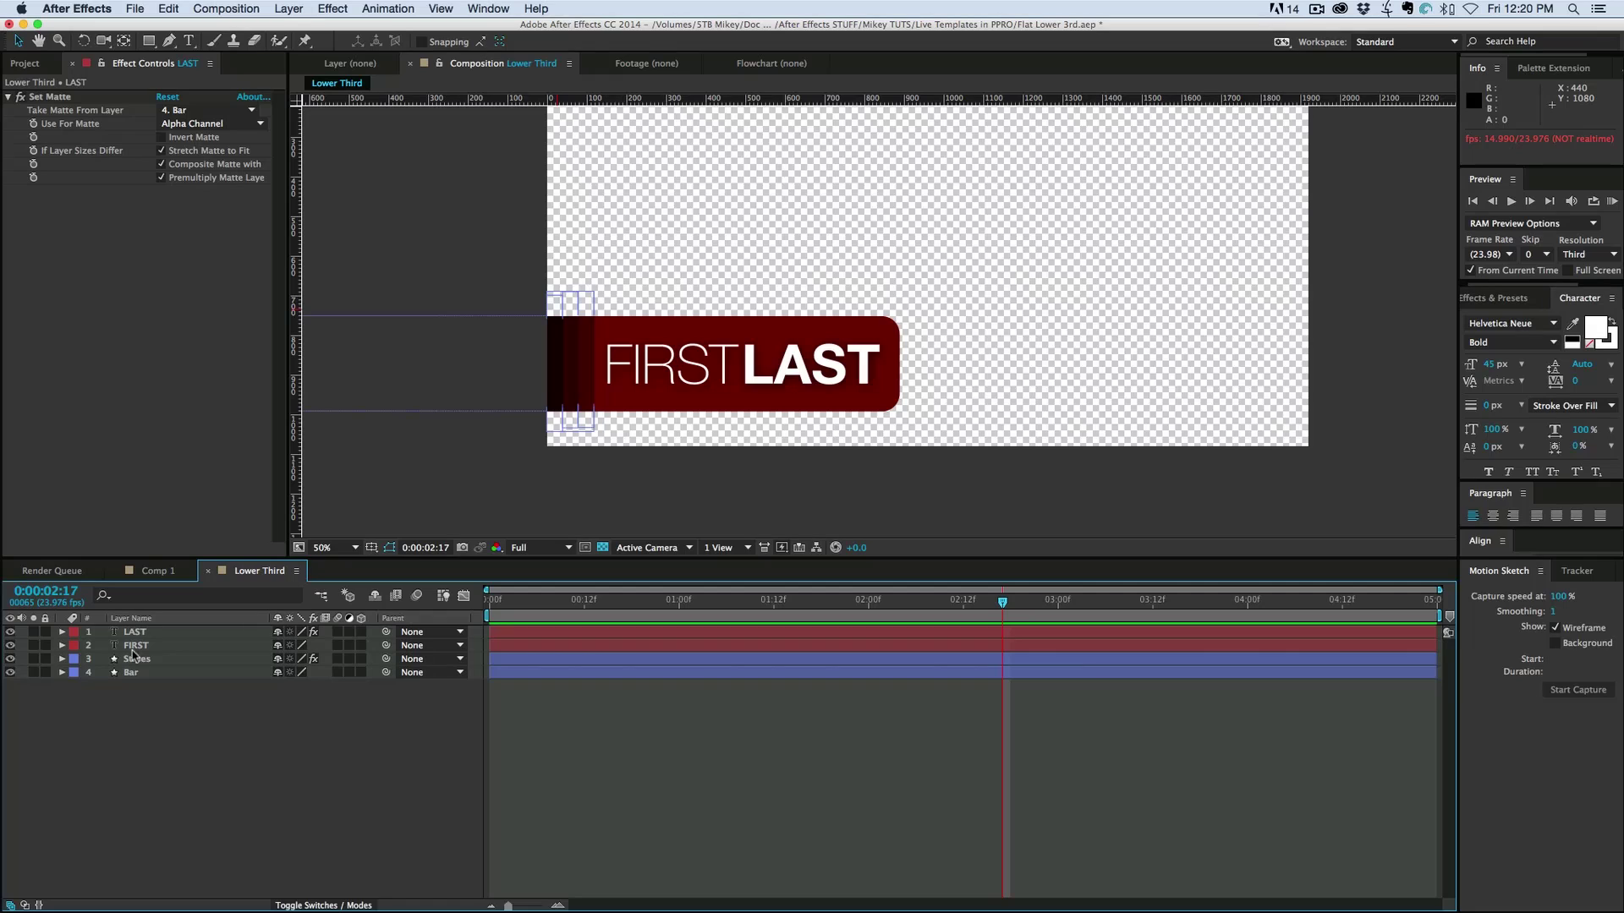
{"action": "left_click", "coordinate": [884, 363]}
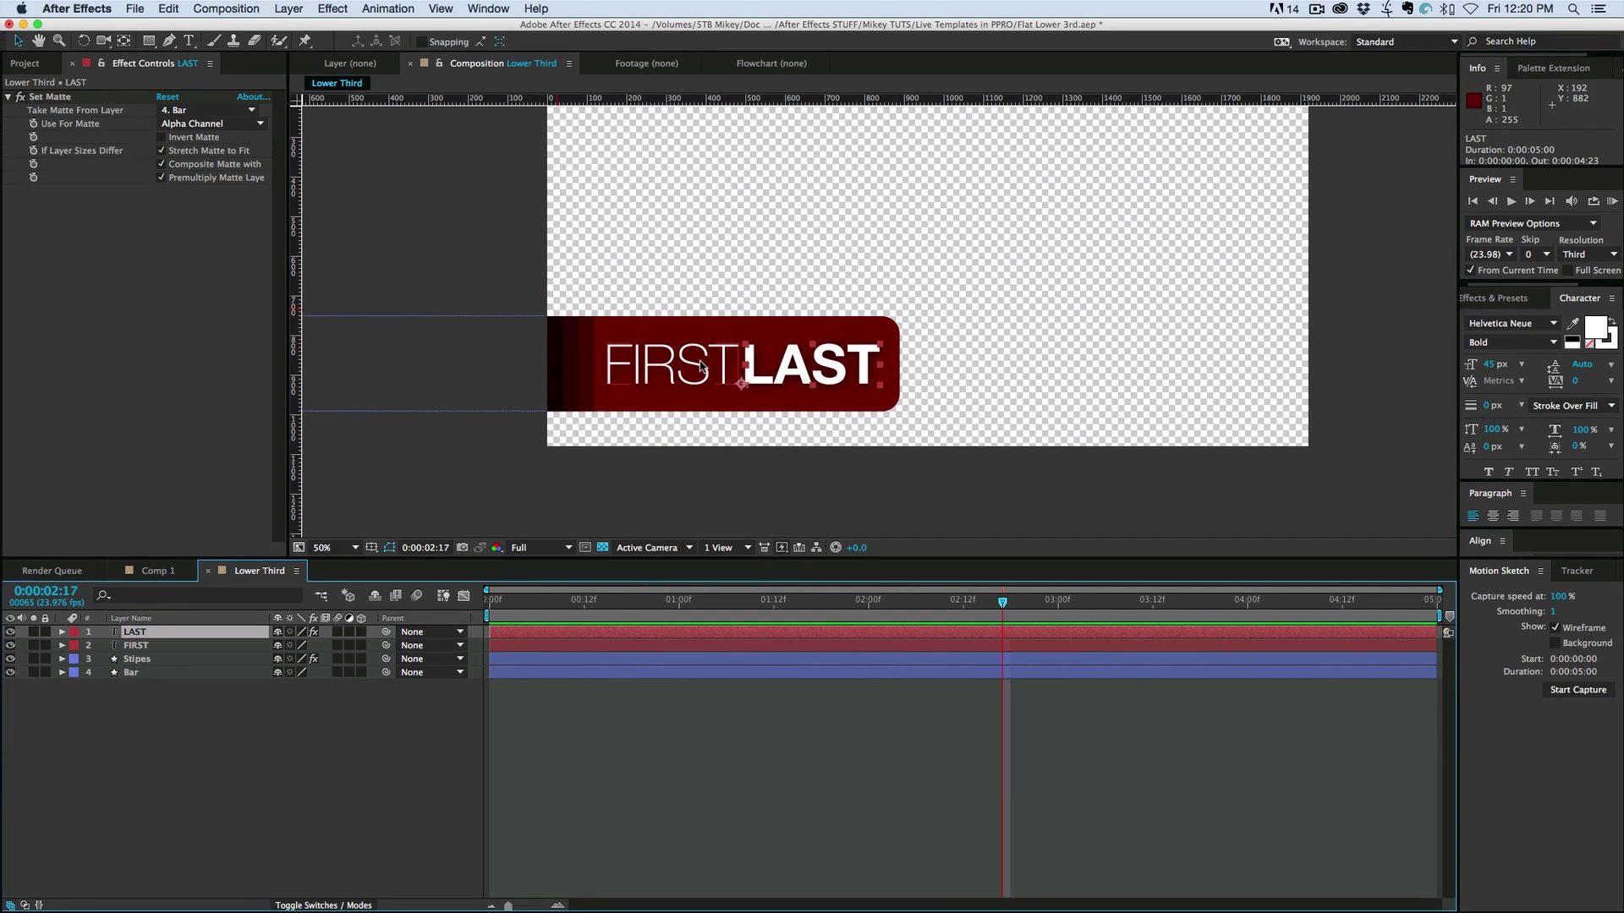
{"action": "key", "text": "p"}
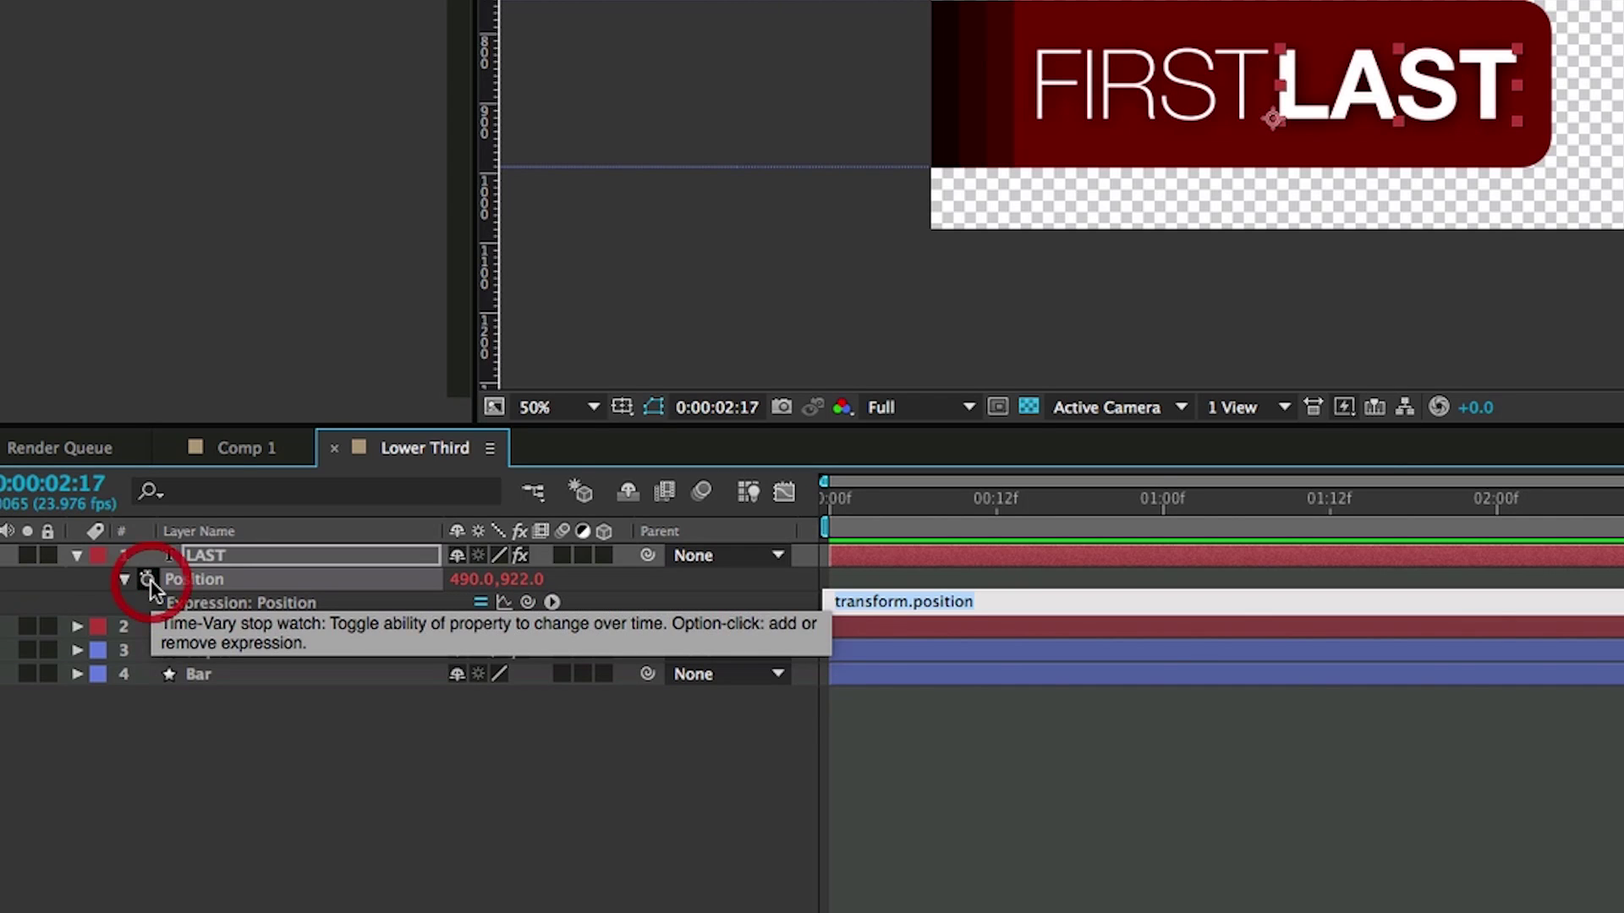
Write dFirst=thisComp.layer("FIRST").sourceRectAtTime(time).width; above value in LAST's Position expression
{"action": "left_click", "coordinate": [101, 645], "text": "alt"}
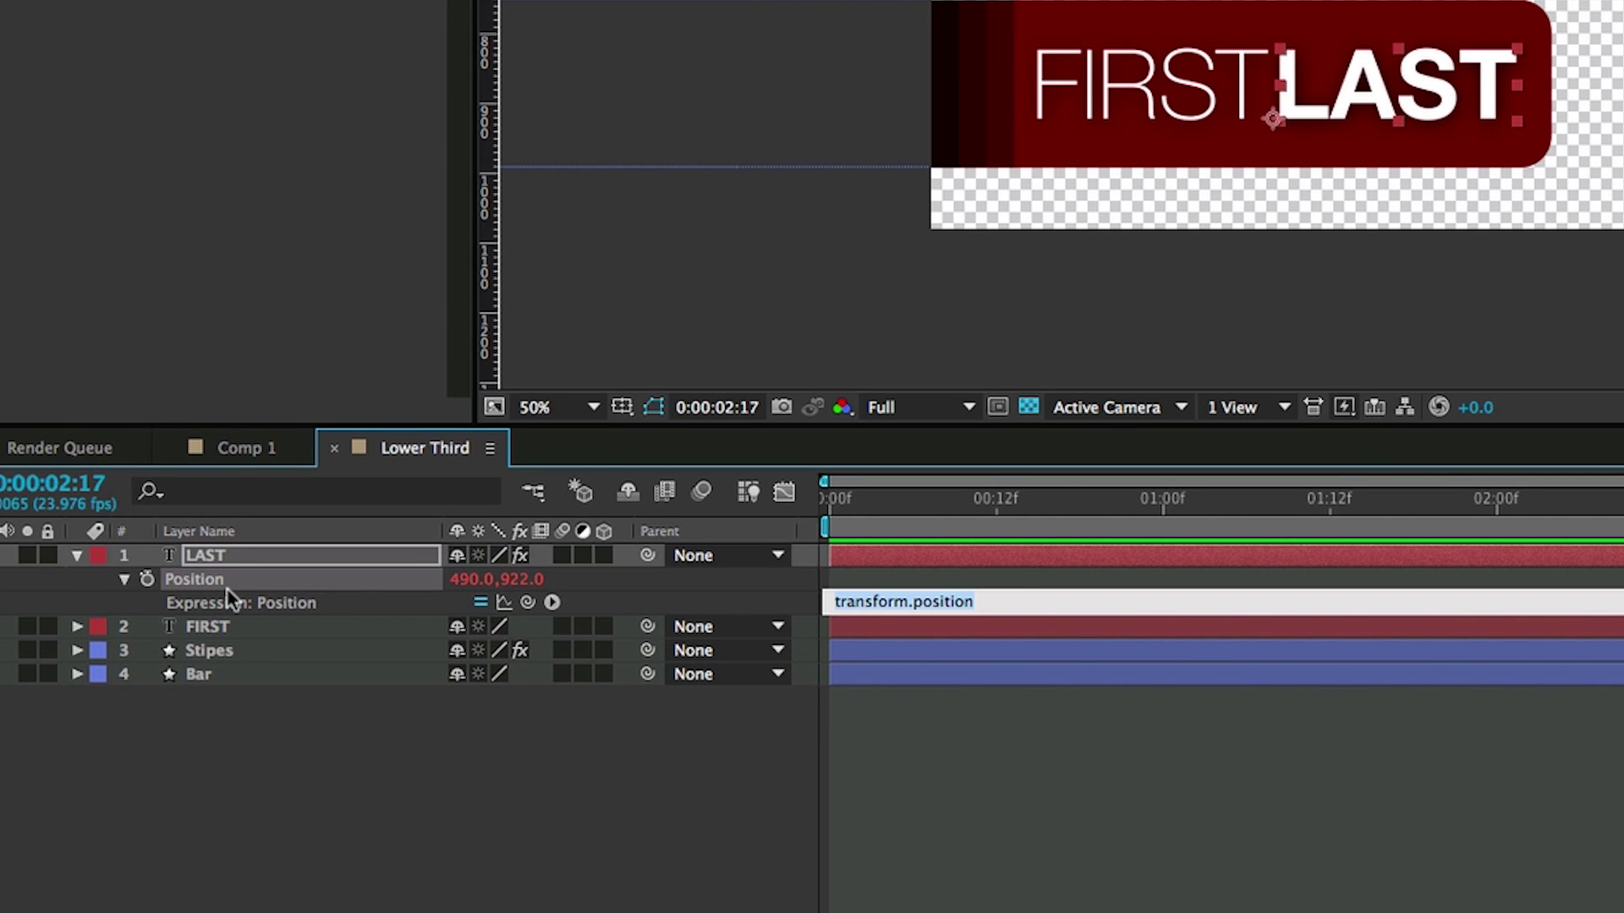
{"action": "type", "text": "val"}
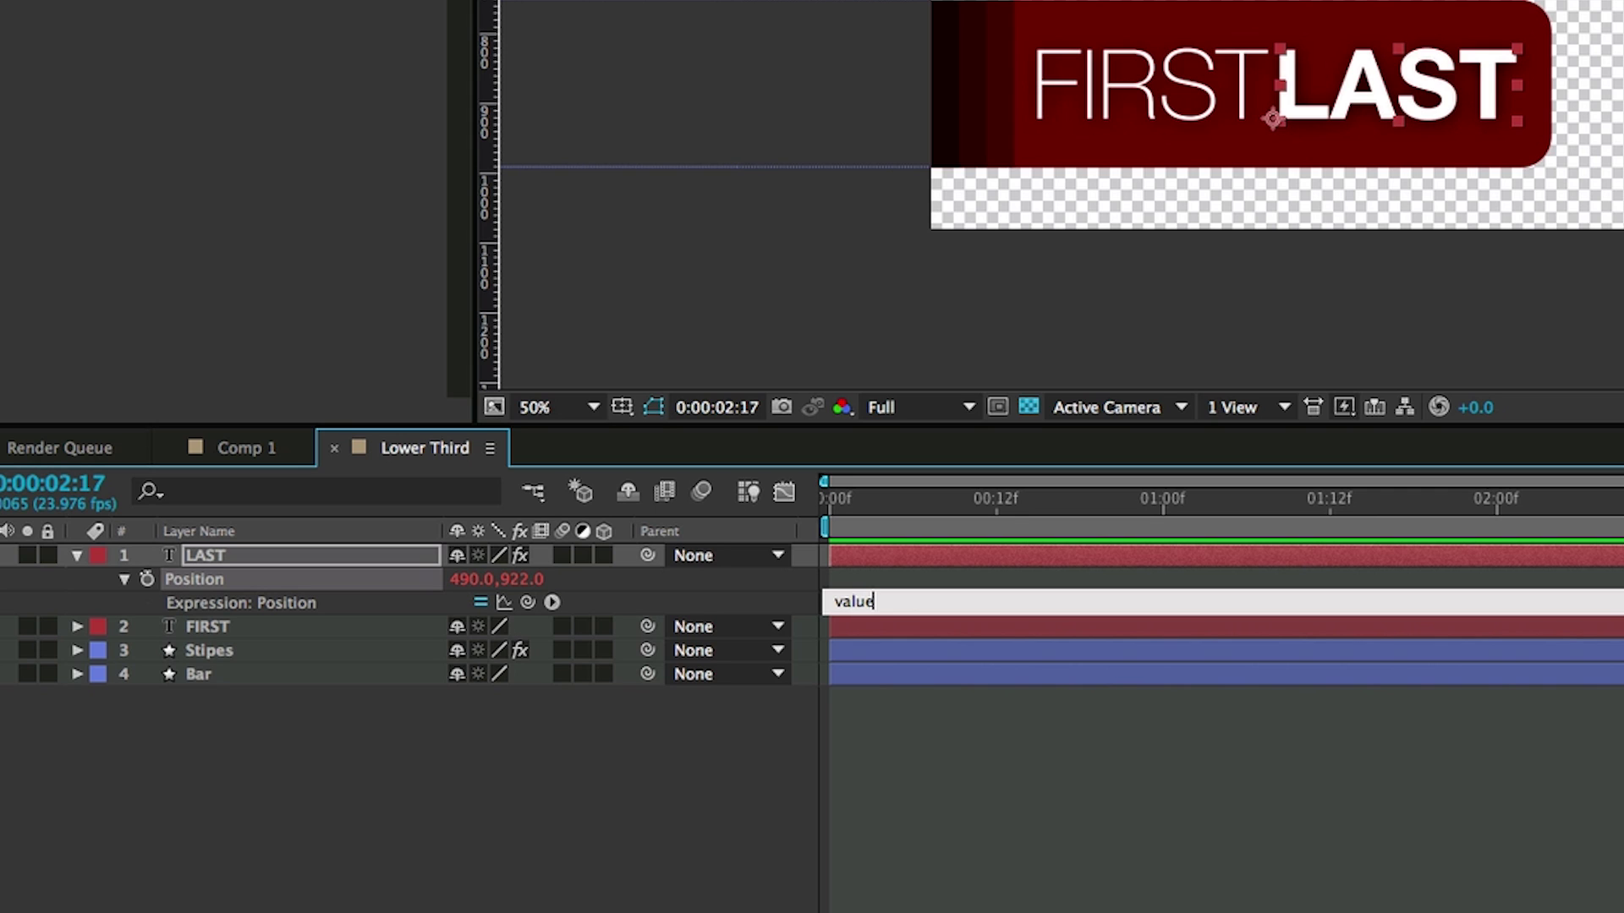
{"action": "type", "text": "ue"}
{"action": "key", "text": "BackSpace"}
{"action": "key", "text": "BackSpace"}
{"action": "key", "text": "BackSpace"}
{"action": "key", "text": "BackSpace"}
{"action": "key", "text": "BackSpace"}
{"action": "left_click_drag", "start_coordinate": [942, 618], "coordinate": [960, 814]}
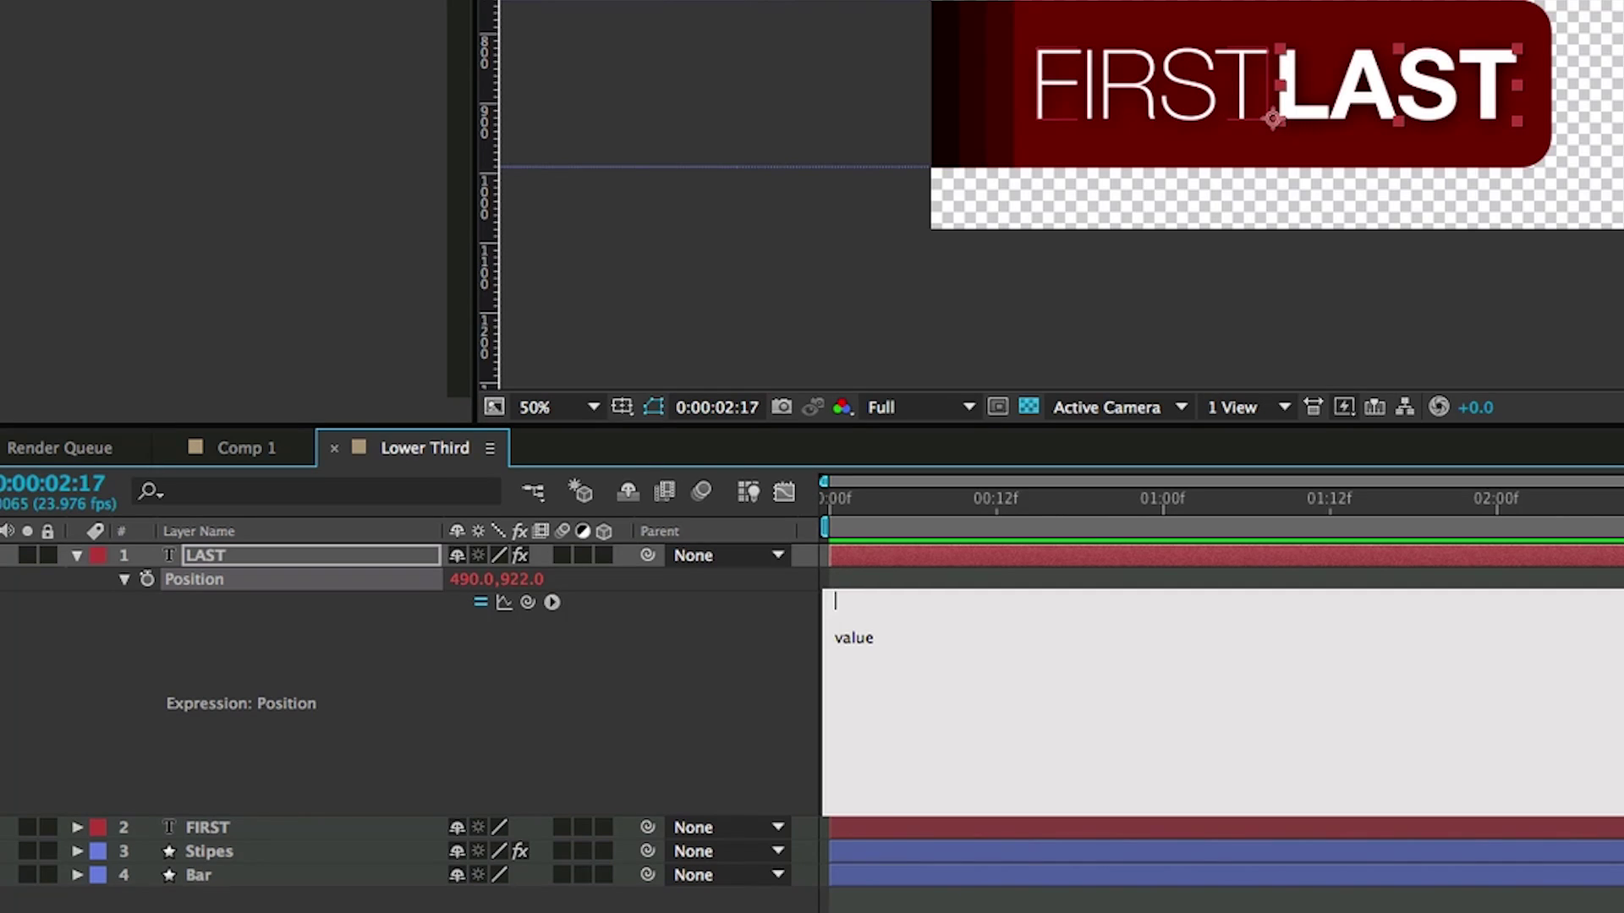
{"action": "type", "text": "dFirst="}
{"action": "left_click_drag", "start_coordinate": [531, 601], "coordinate": [252, 830]}
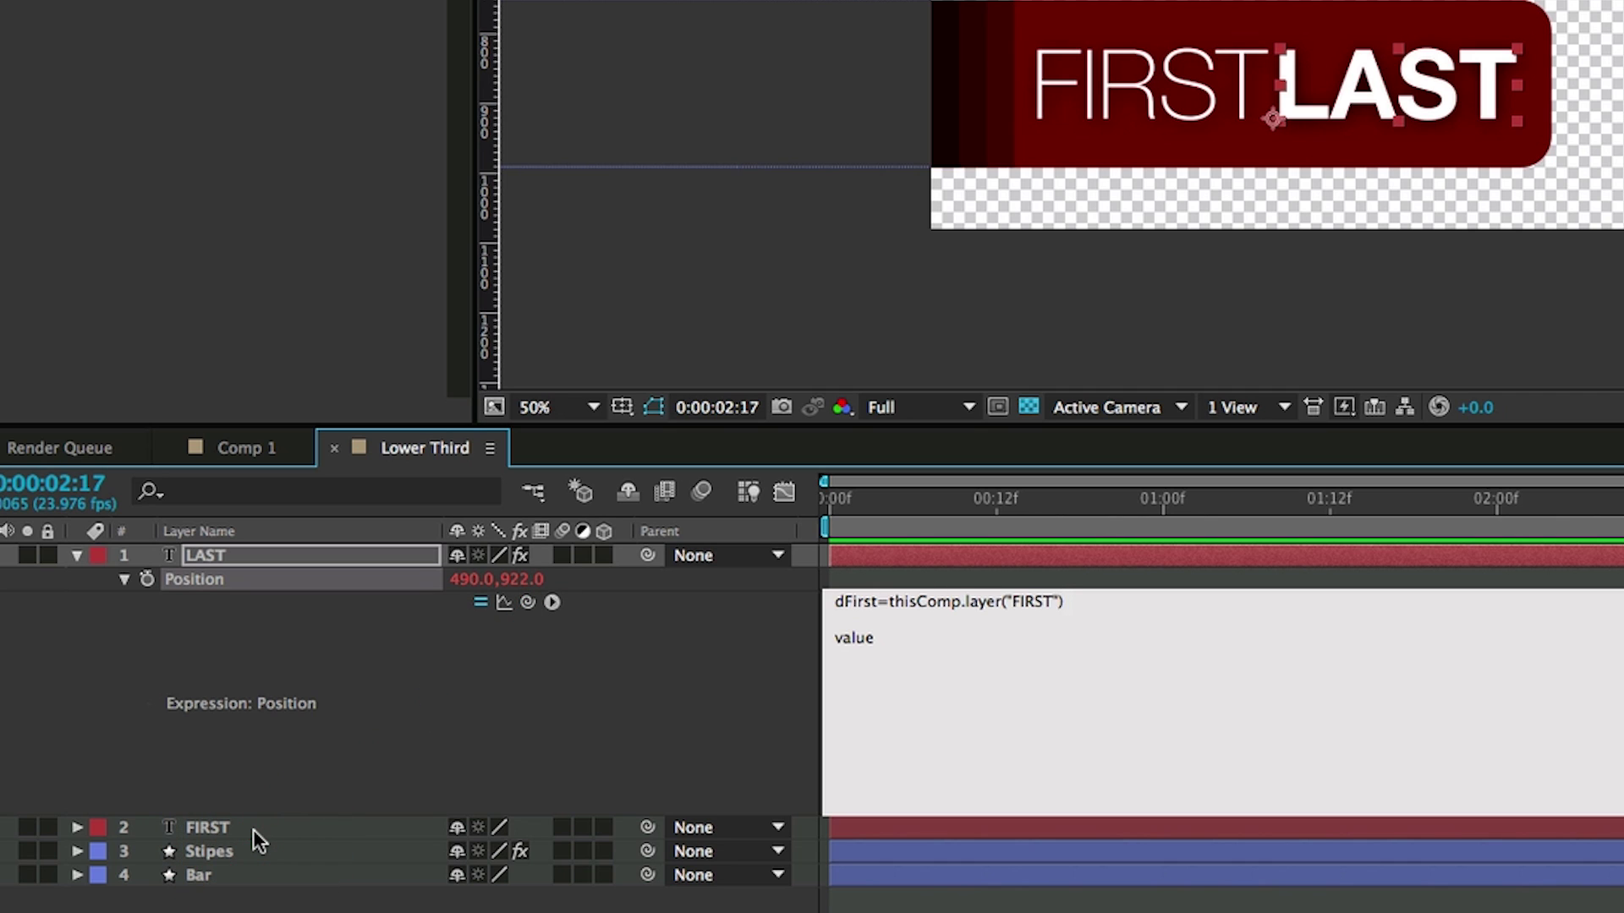
{"action": "type", "text": ".sourceRect"}
{"action": "type", "text": "AtTime(time"}
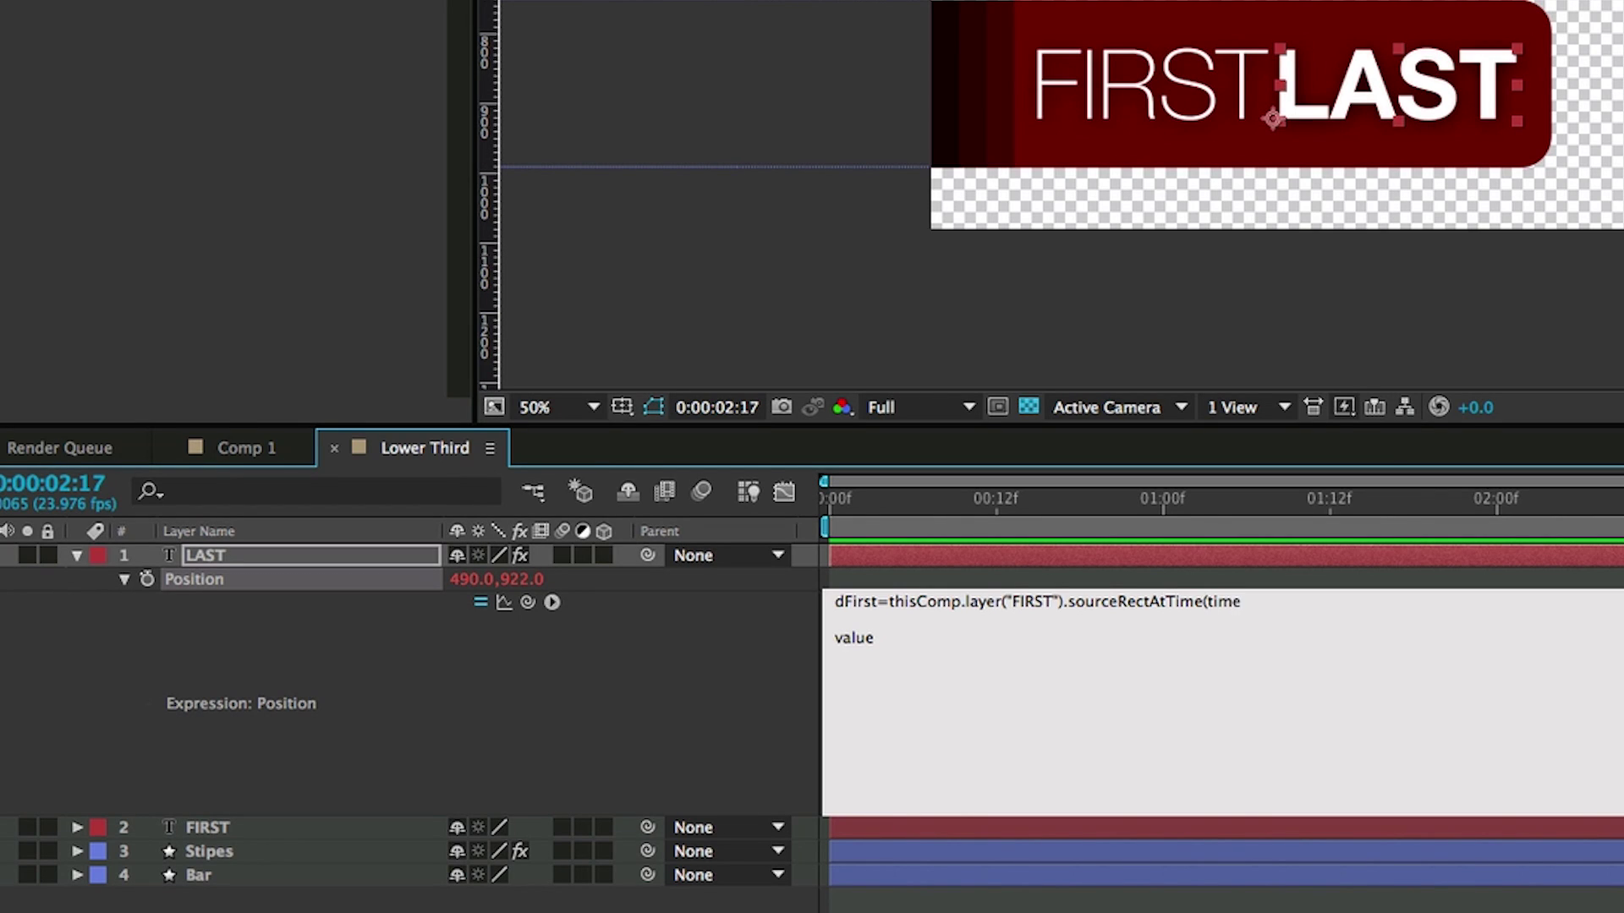
{"action": "type", "text": ")"}
{"action": "key", "text": "KP_Enter"}
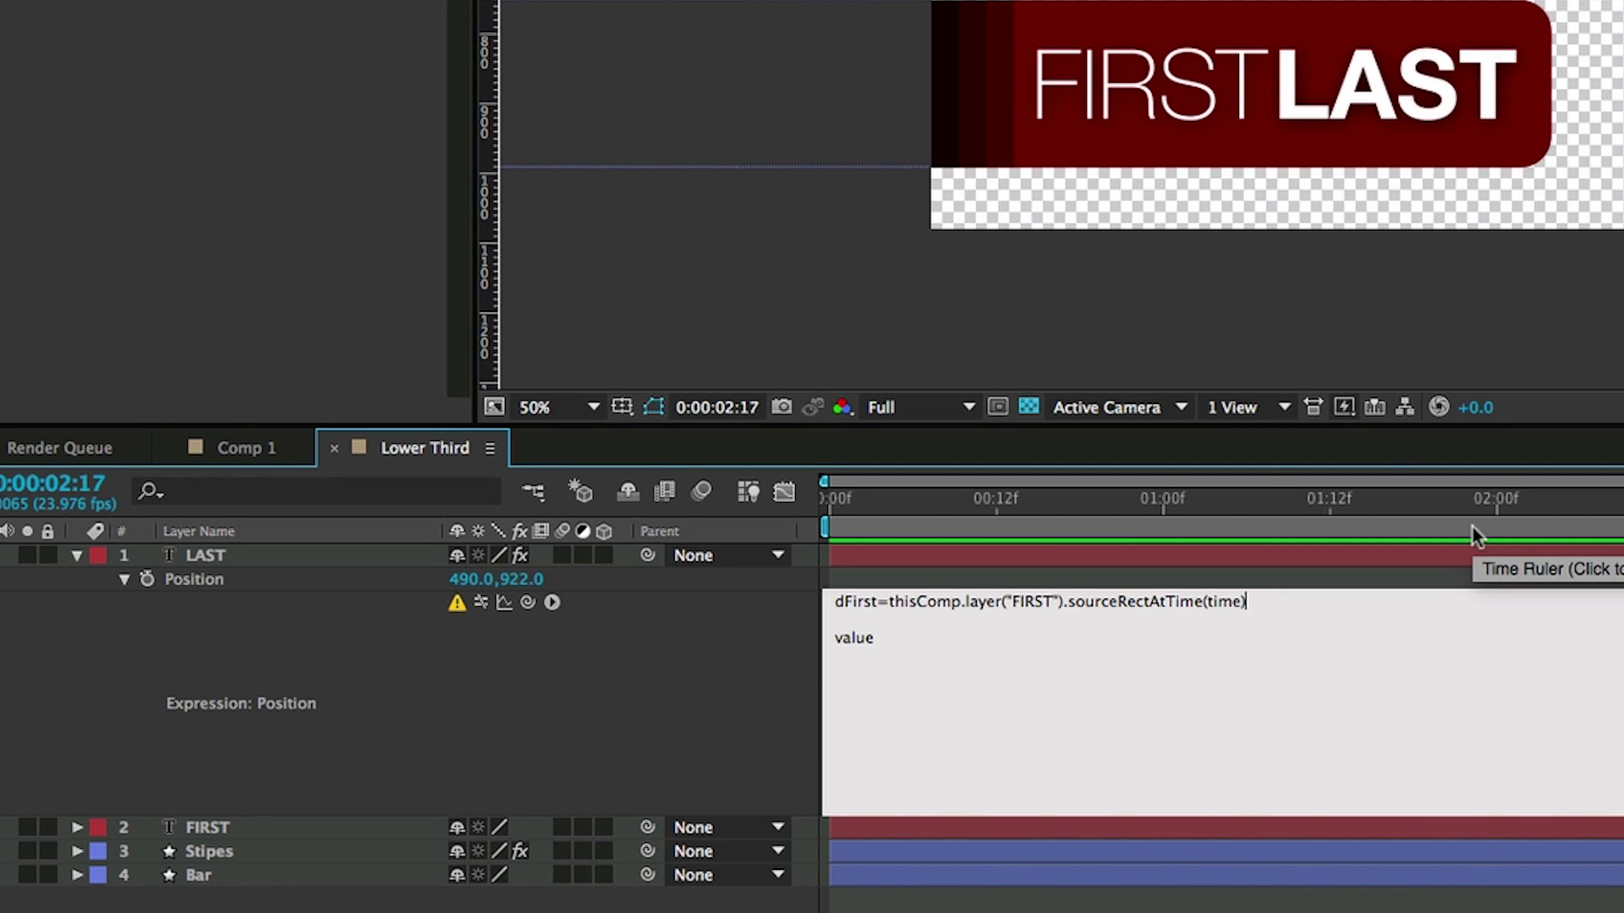
{"action": "type", "text": ".width;"}
{"action": "left_click", "coordinate": [1428, 570]}
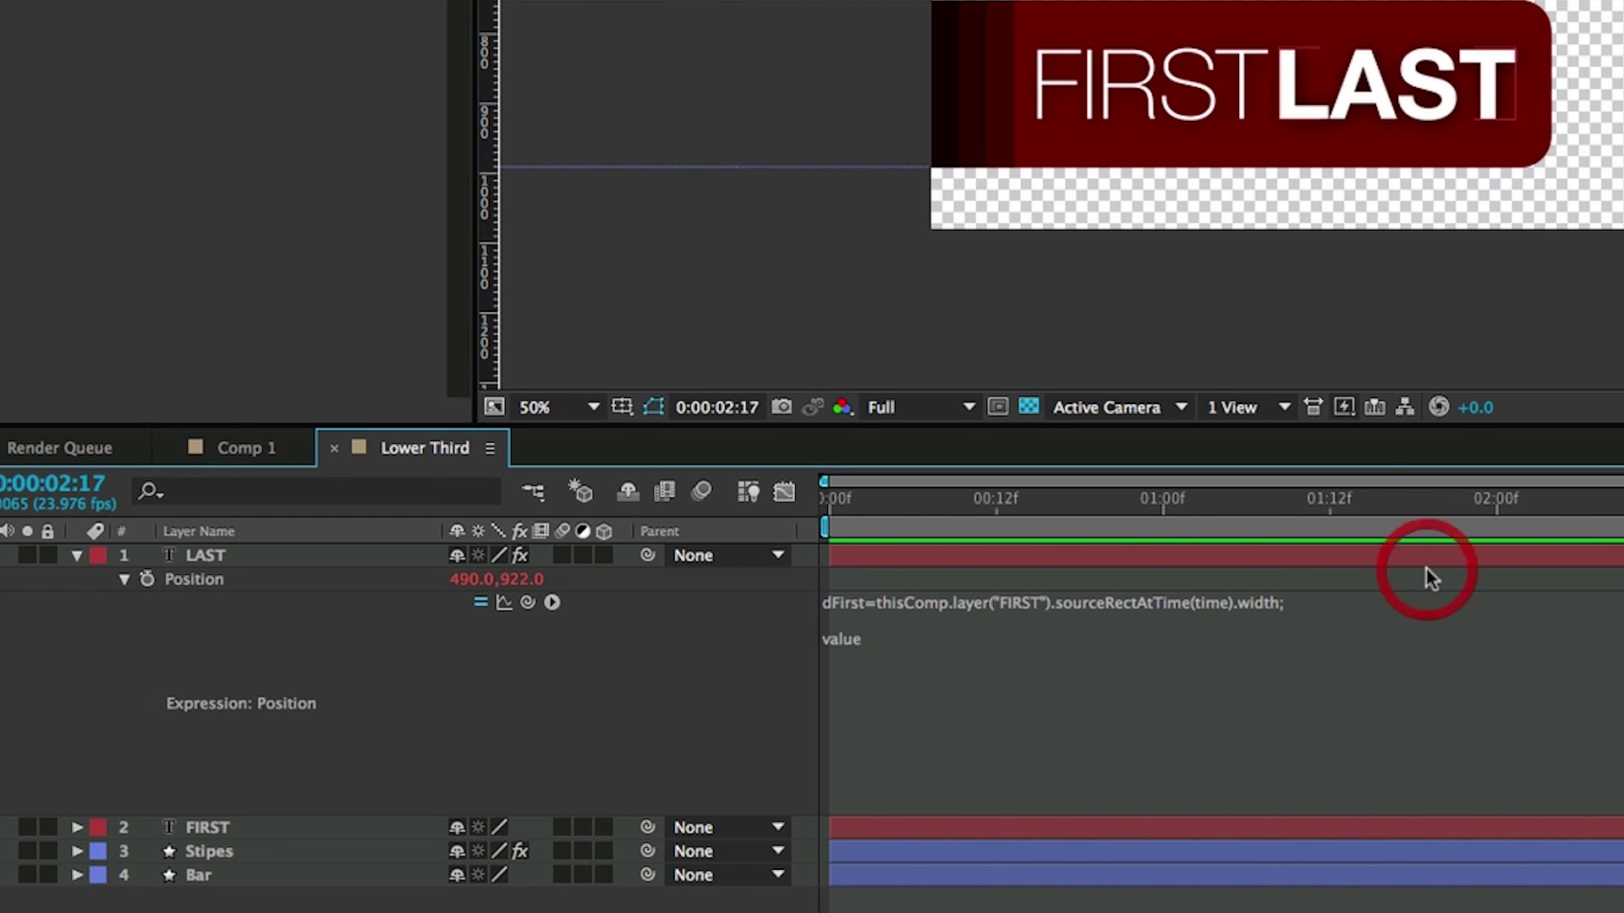
Change the expression's last line to value+[dFirst,0] and fix the misspelled dFIrst variable
{"action": "left_click", "coordinate": [1055, 641]}
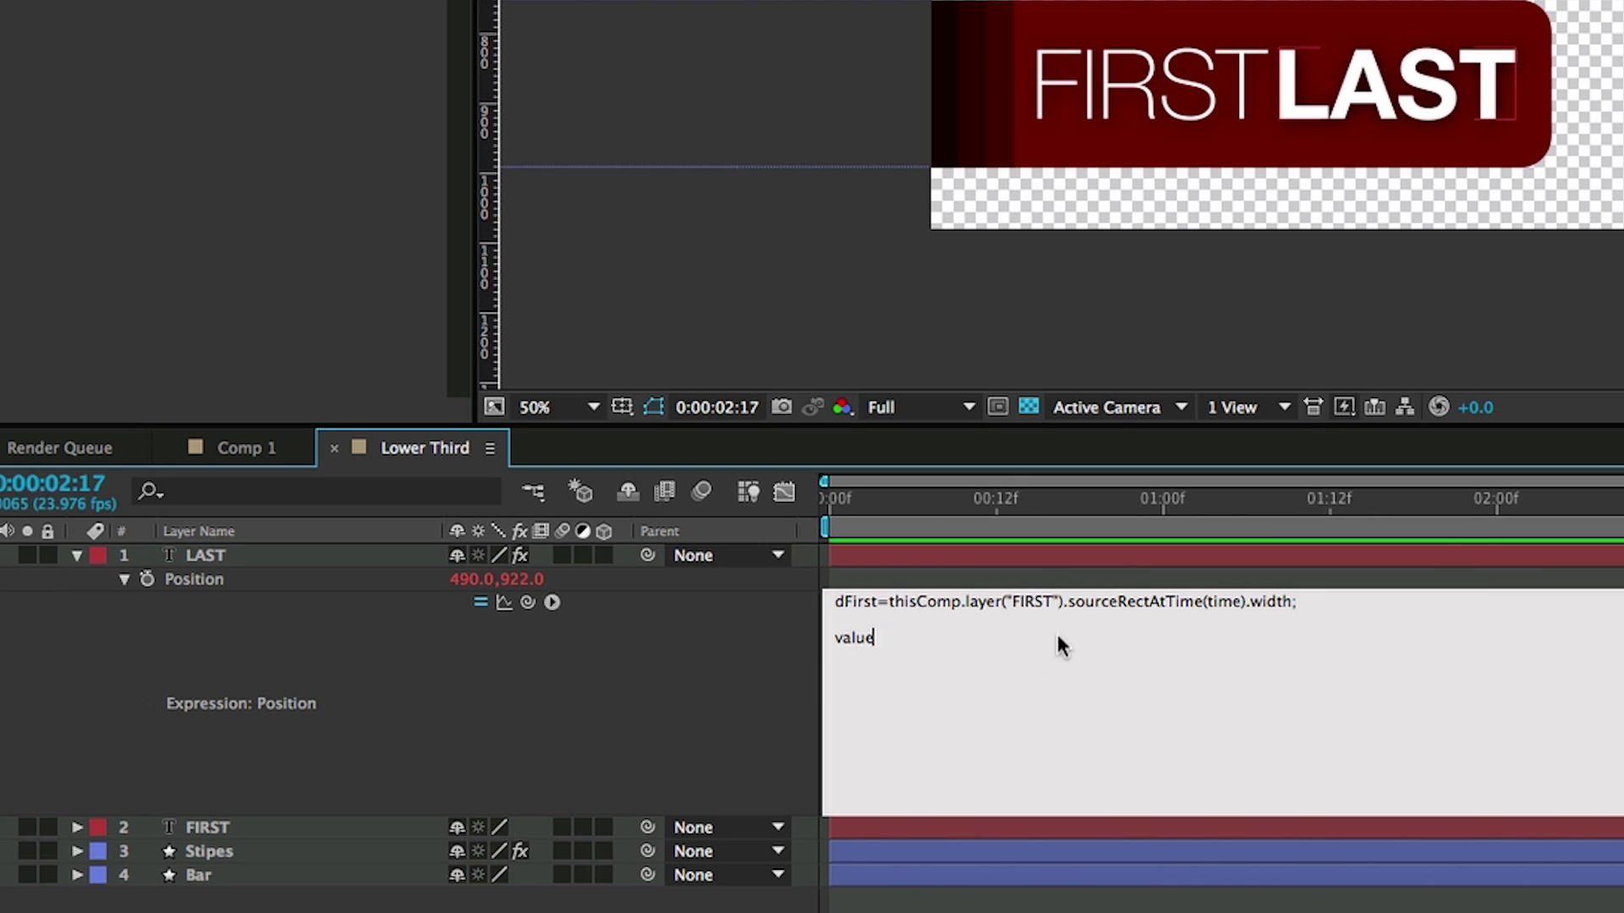
{"action": "type", "text": "+[dFirst,0]"}
{"action": "left_click", "coordinate": [1169, 586]}
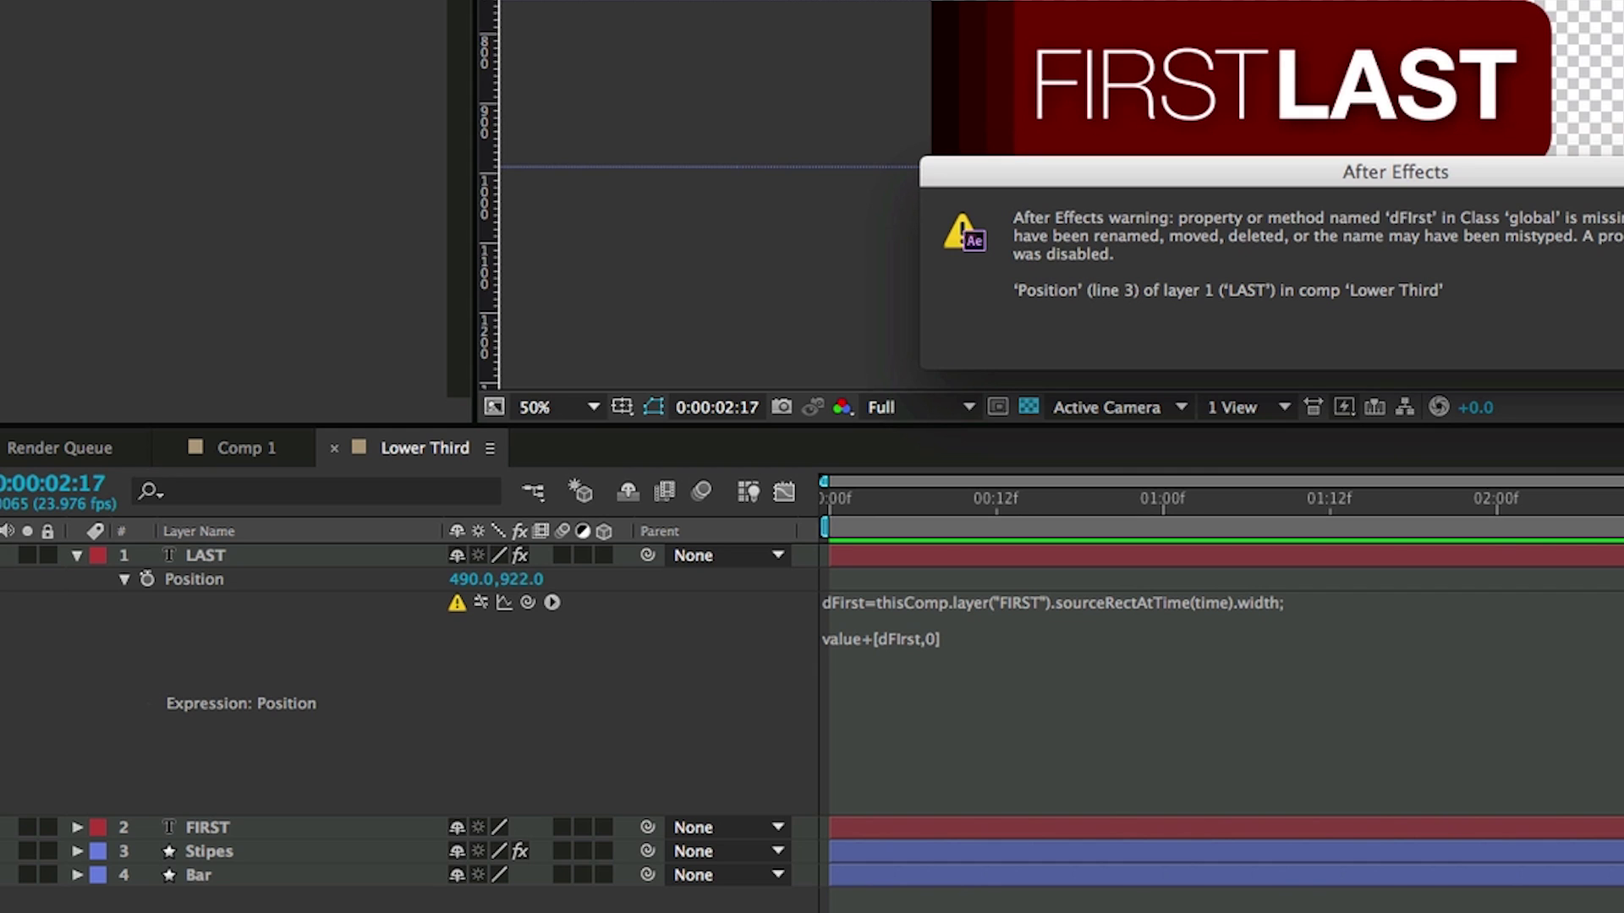
{"action": "key", "text": "Return"}
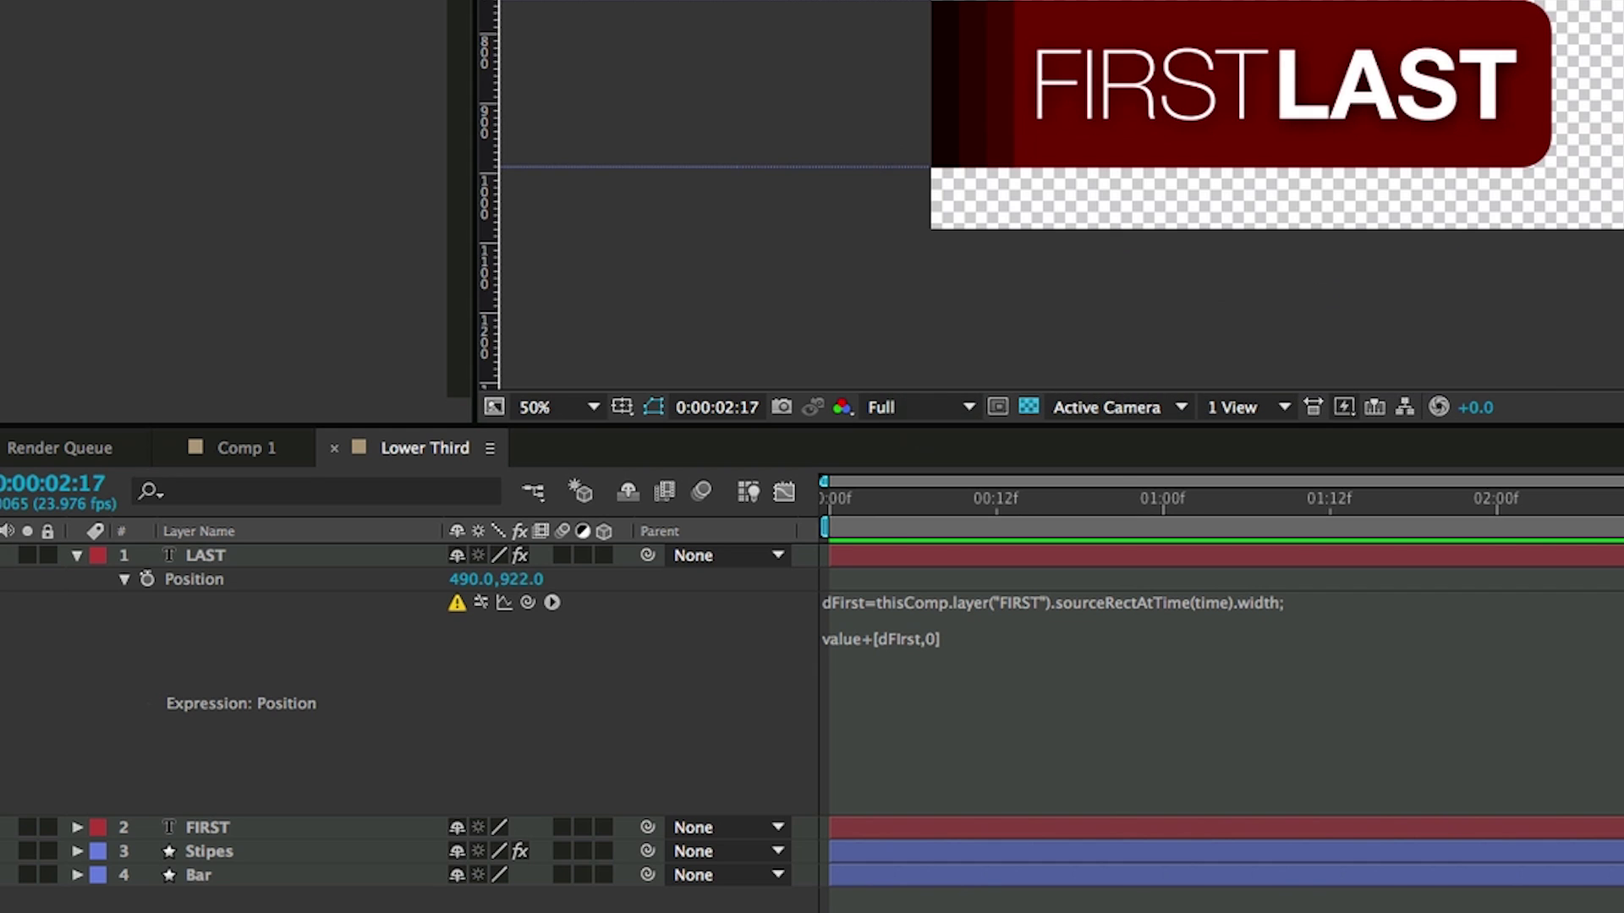
{"action": "left_click", "coordinate": [903, 641]}
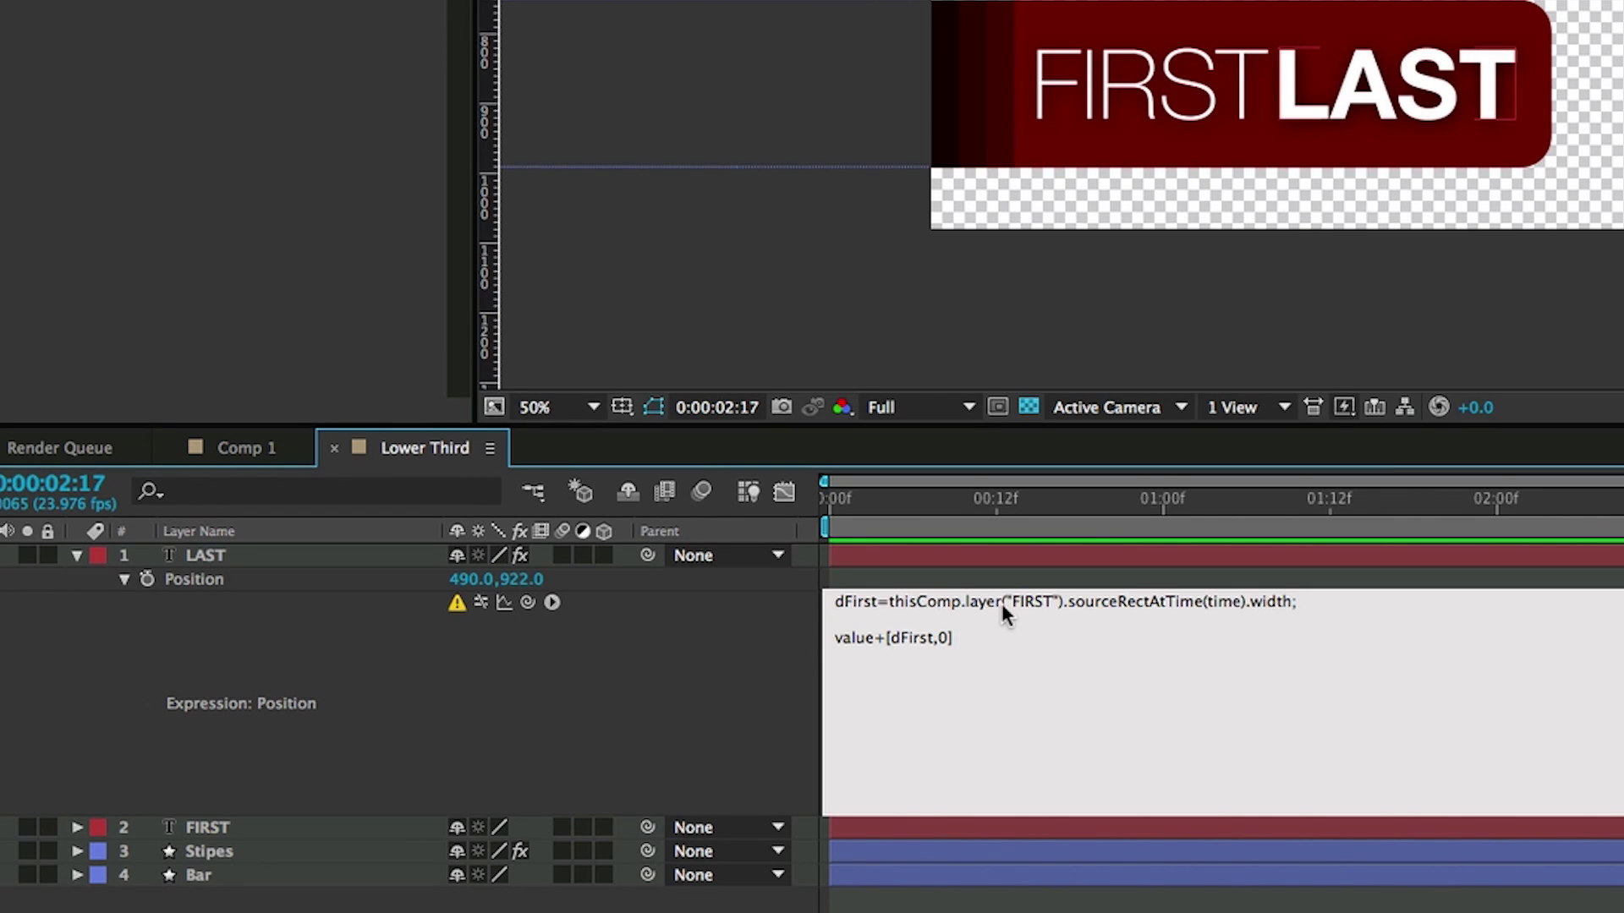
{"action": "left_click", "coordinate": [1005, 580]}
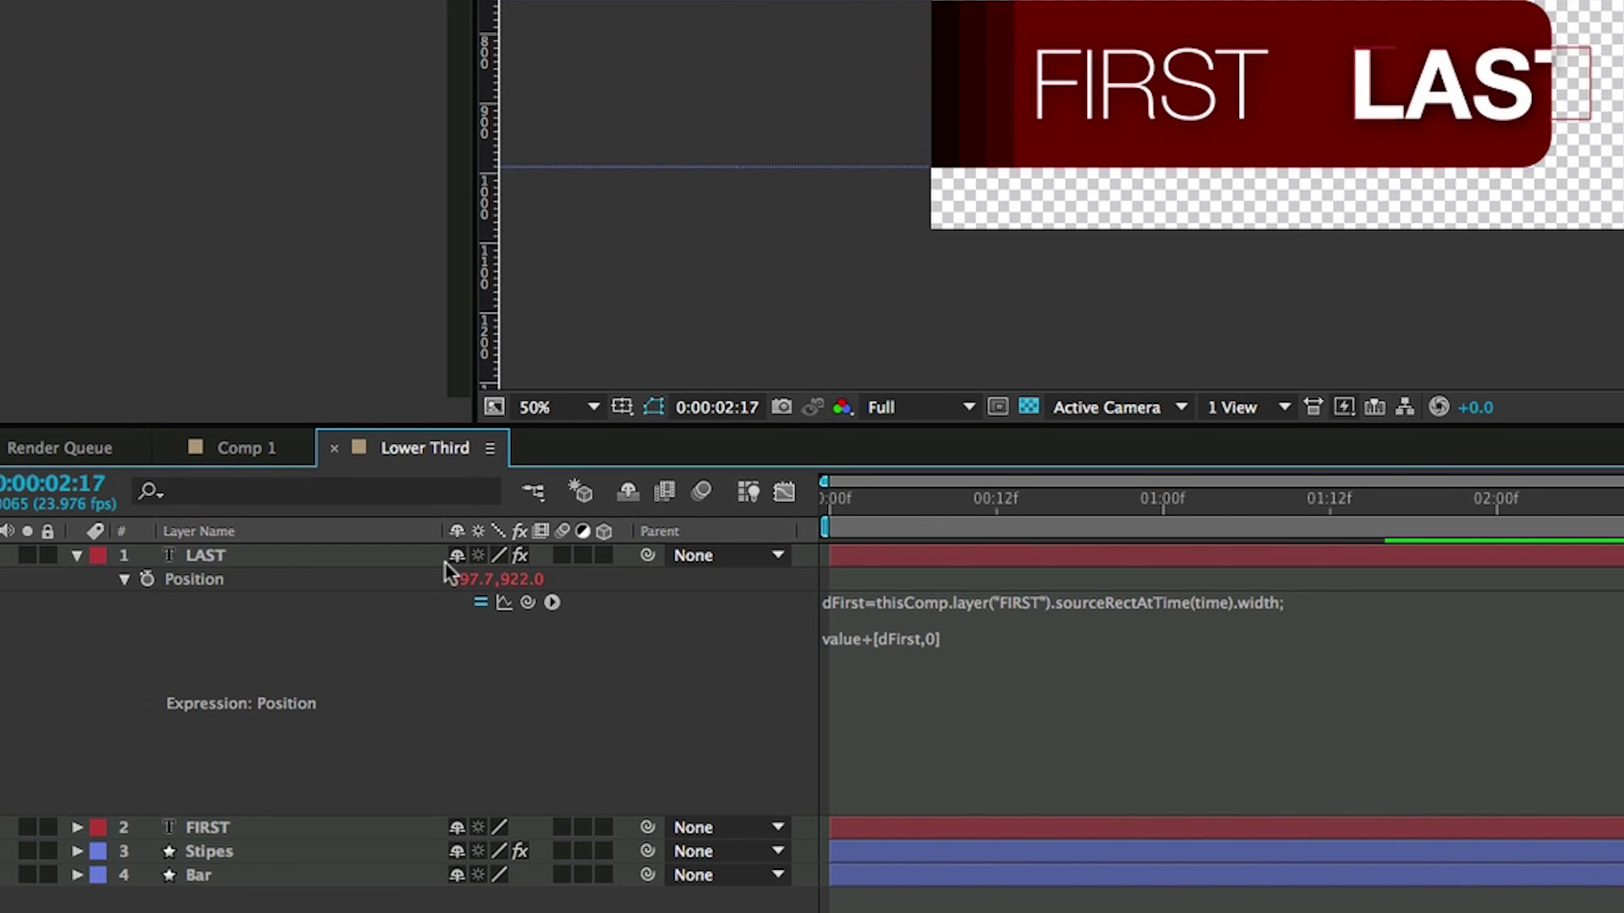
Show the Scale properties of LAST and FIRST to compare them
{"action": "left_click", "coordinate": [291, 555]}
{"action": "key", "text": "s"}
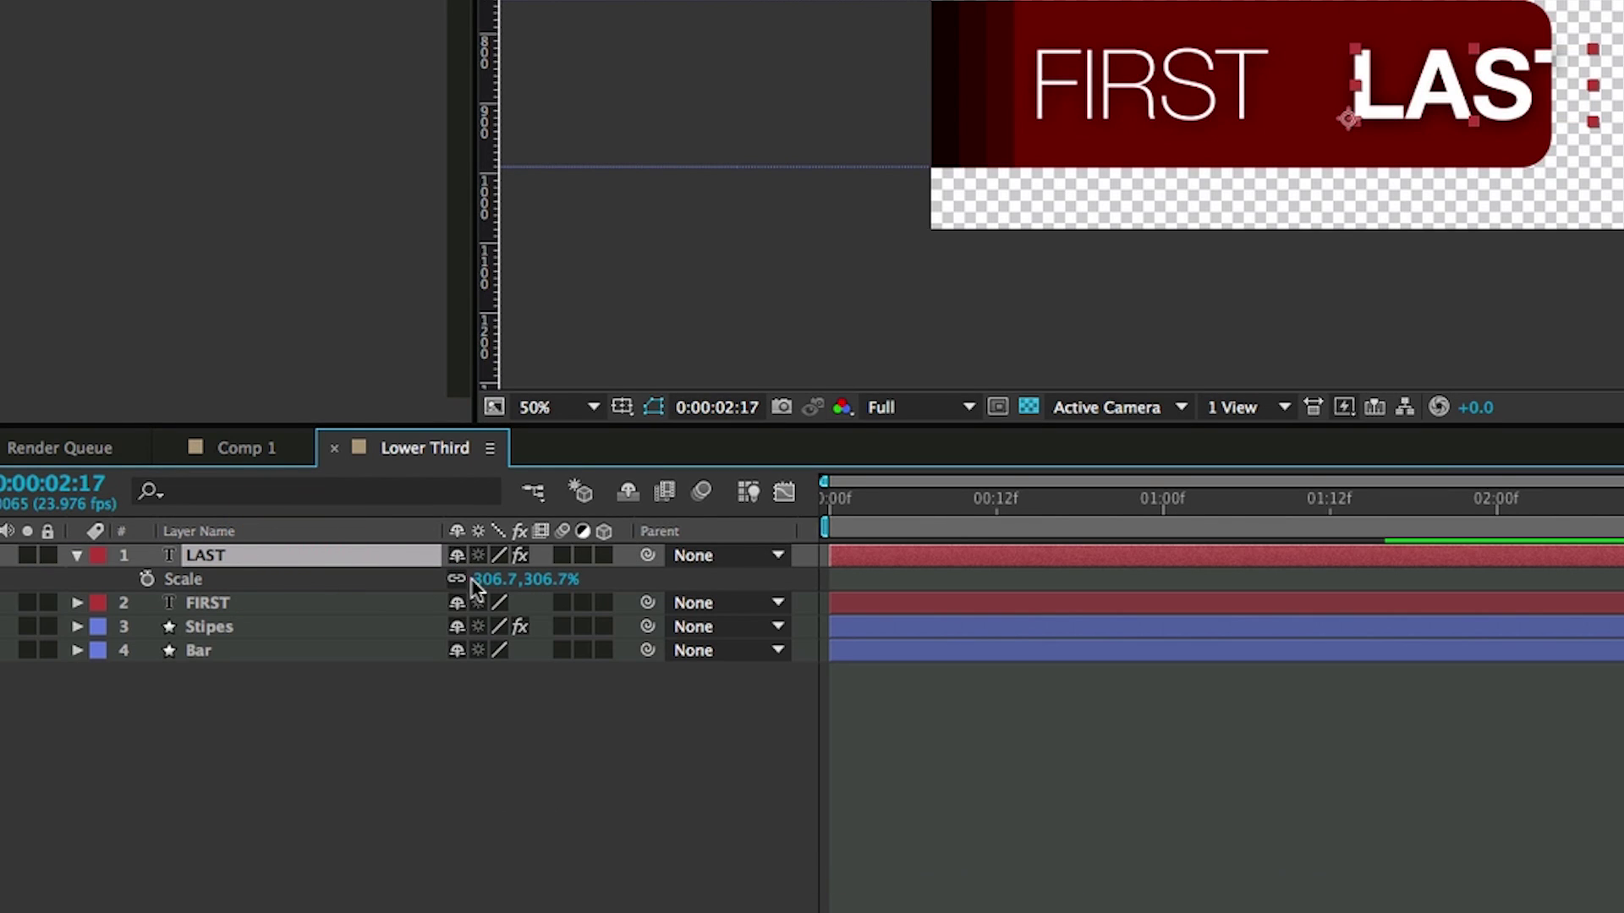
{"action": "left_click", "coordinate": [296, 594]}
{"action": "key", "text": "s"}
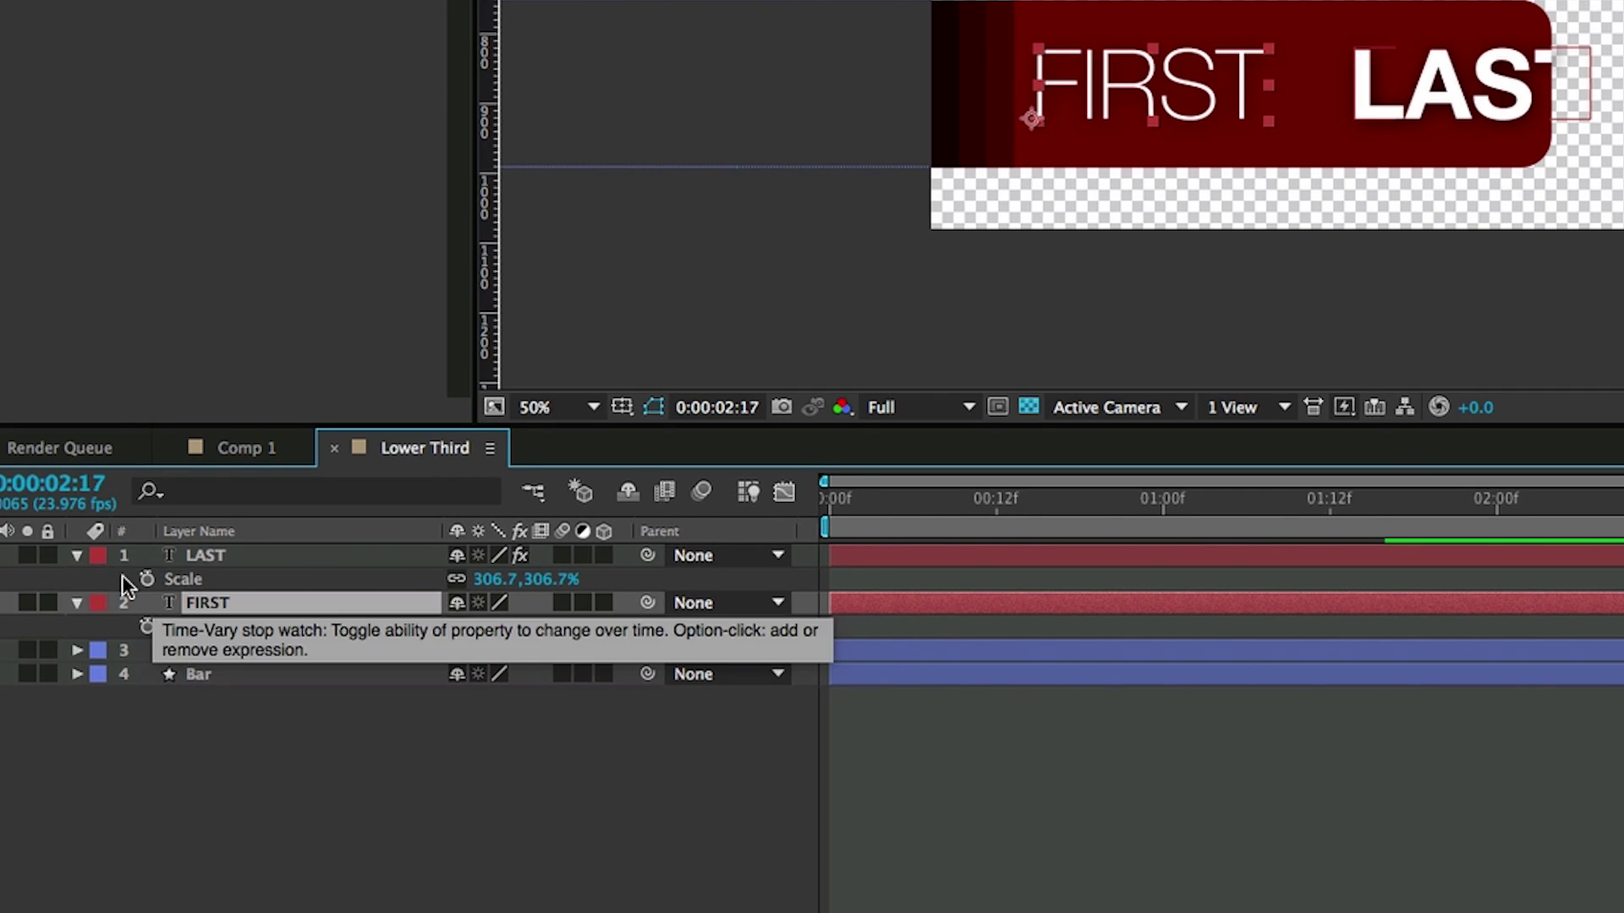
{"action": "left_click", "coordinate": [78, 558]}
Multiply dFirst in LAST's Position expression by FIRST's scale[0]/100
{"action": "left_click", "coordinate": [206, 555]}
{"action": "key", "text": "p"}
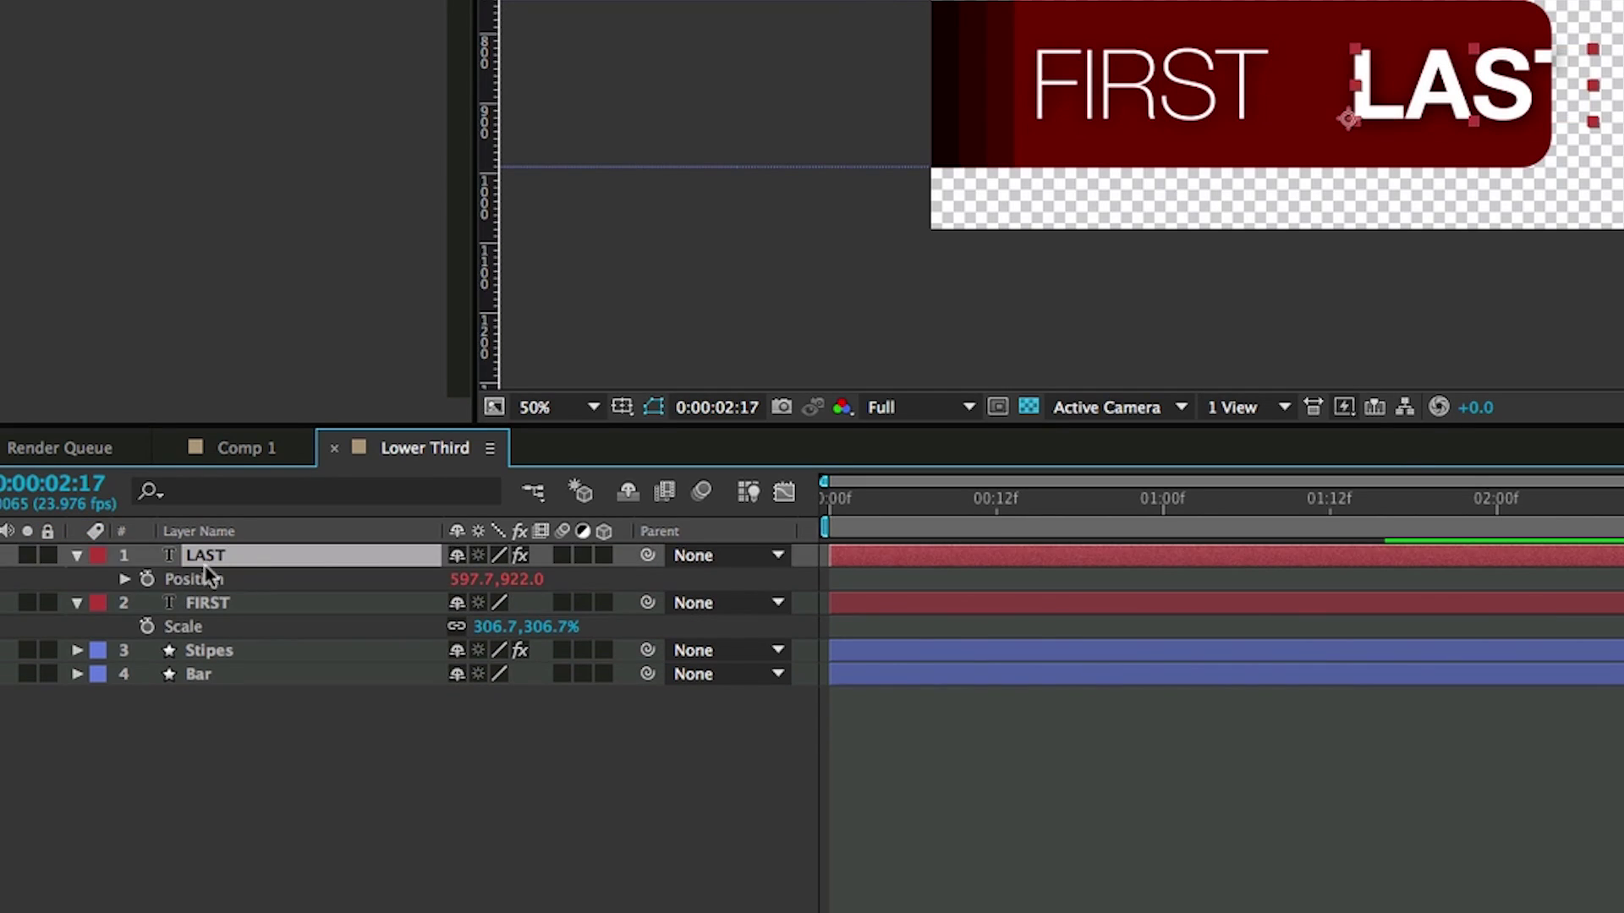
{"action": "left_click", "coordinate": [124, 580]}
{"action": "left_click", "coordinate": [1028, 656]}
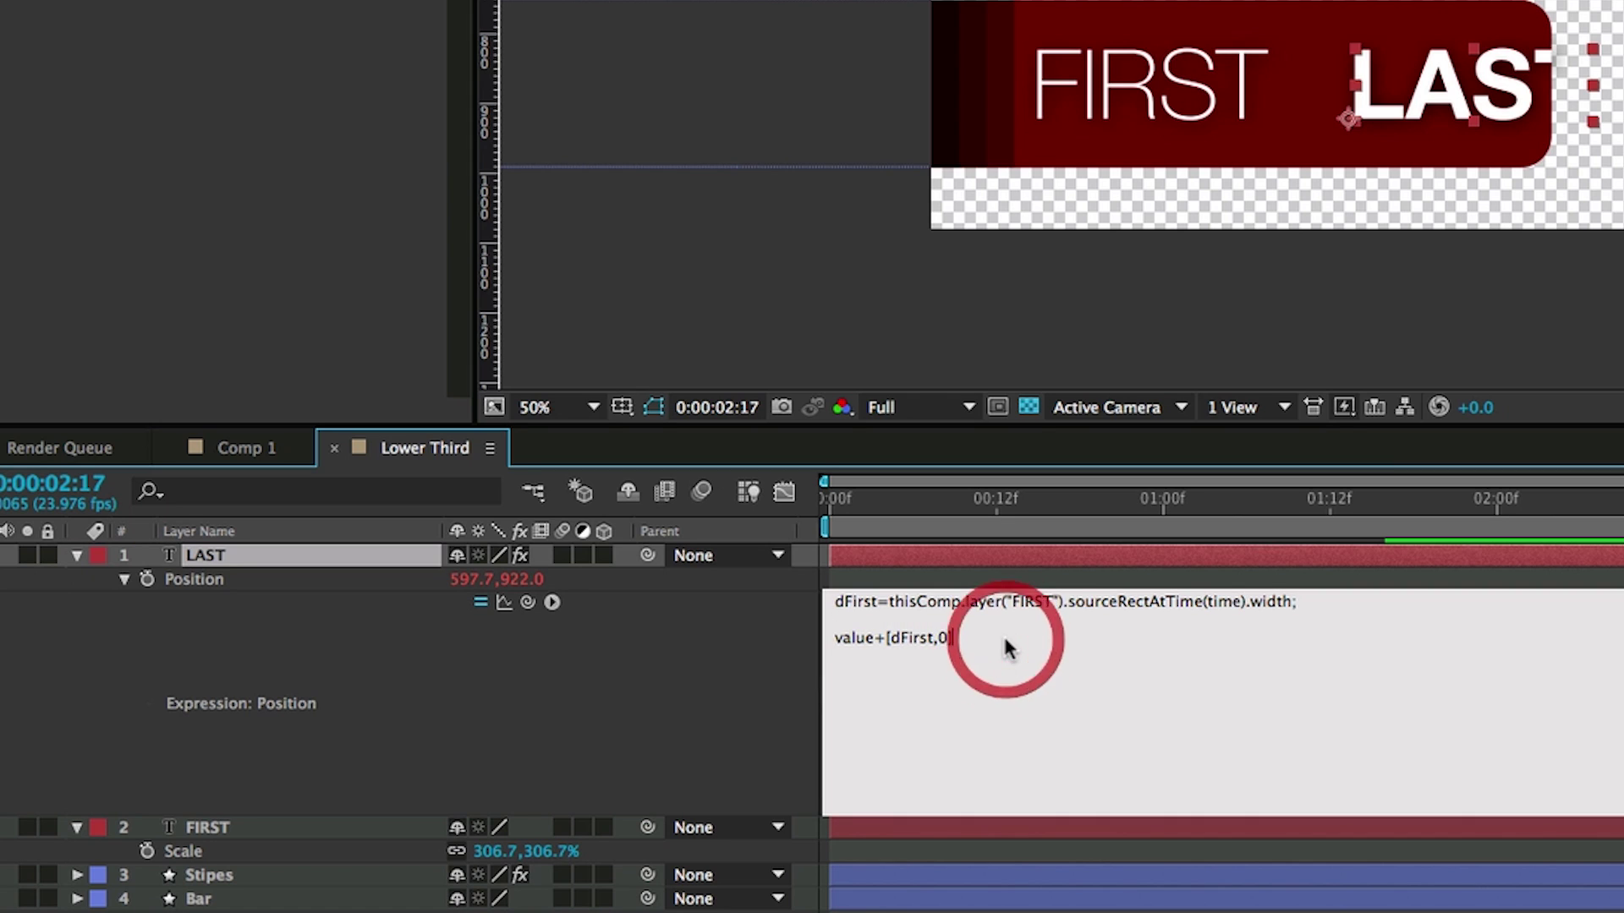
{"action": "type", "text": "*"}
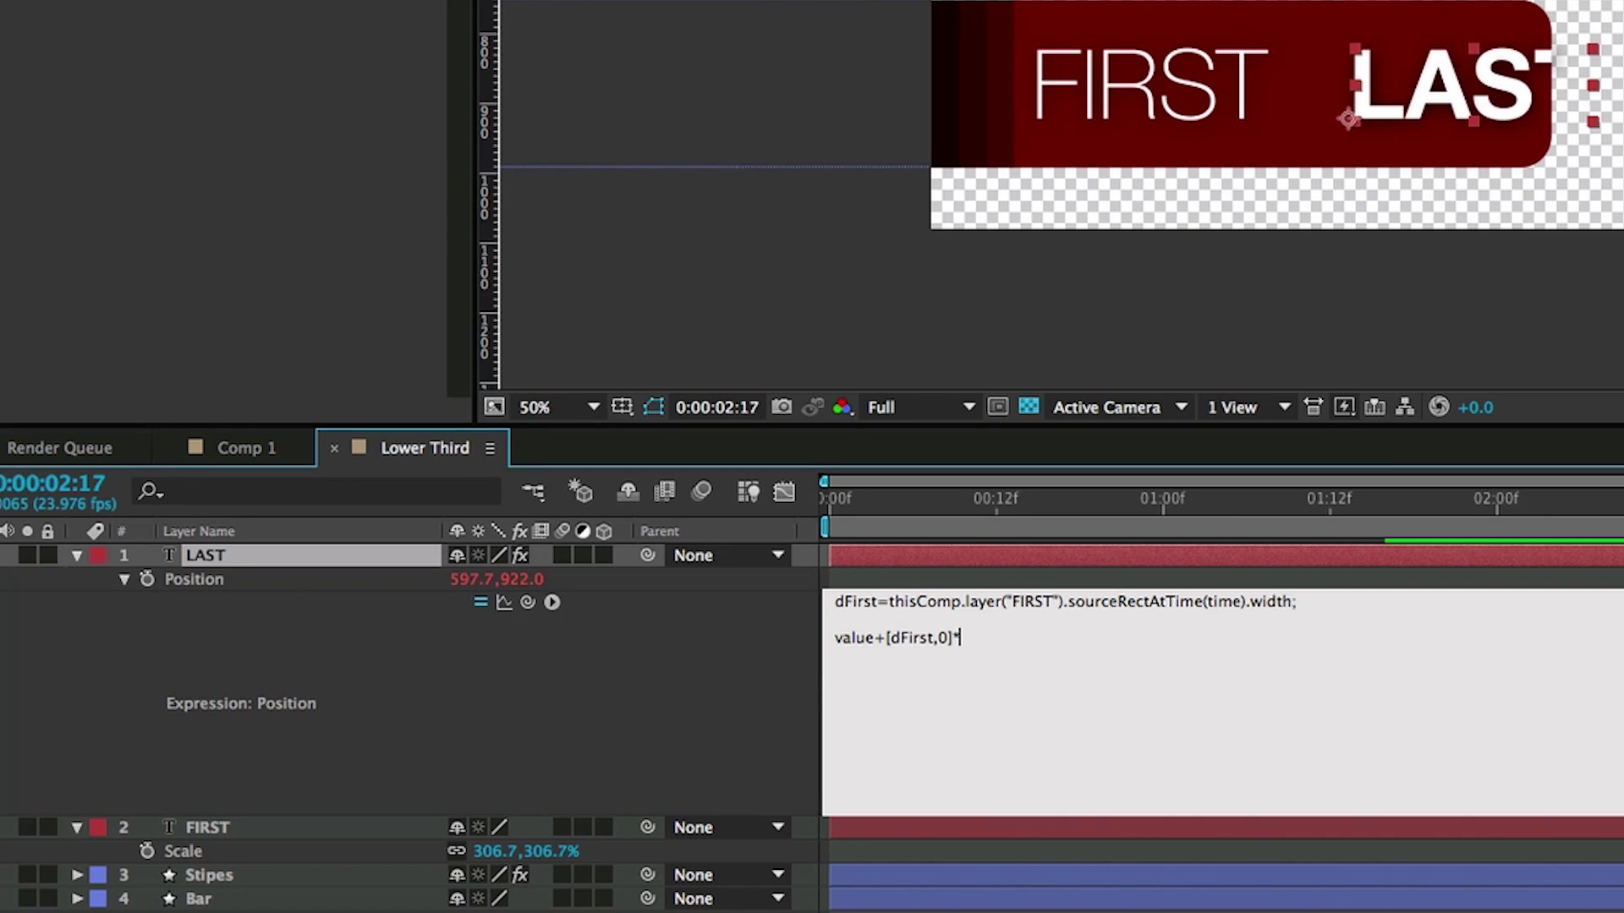
{"action": "type", "text": "("}
{"action": "left_click_drag", "start_coordinate": [527, 603], "coordinate": [500, 851]}
{"action": "type", "text": "/"}
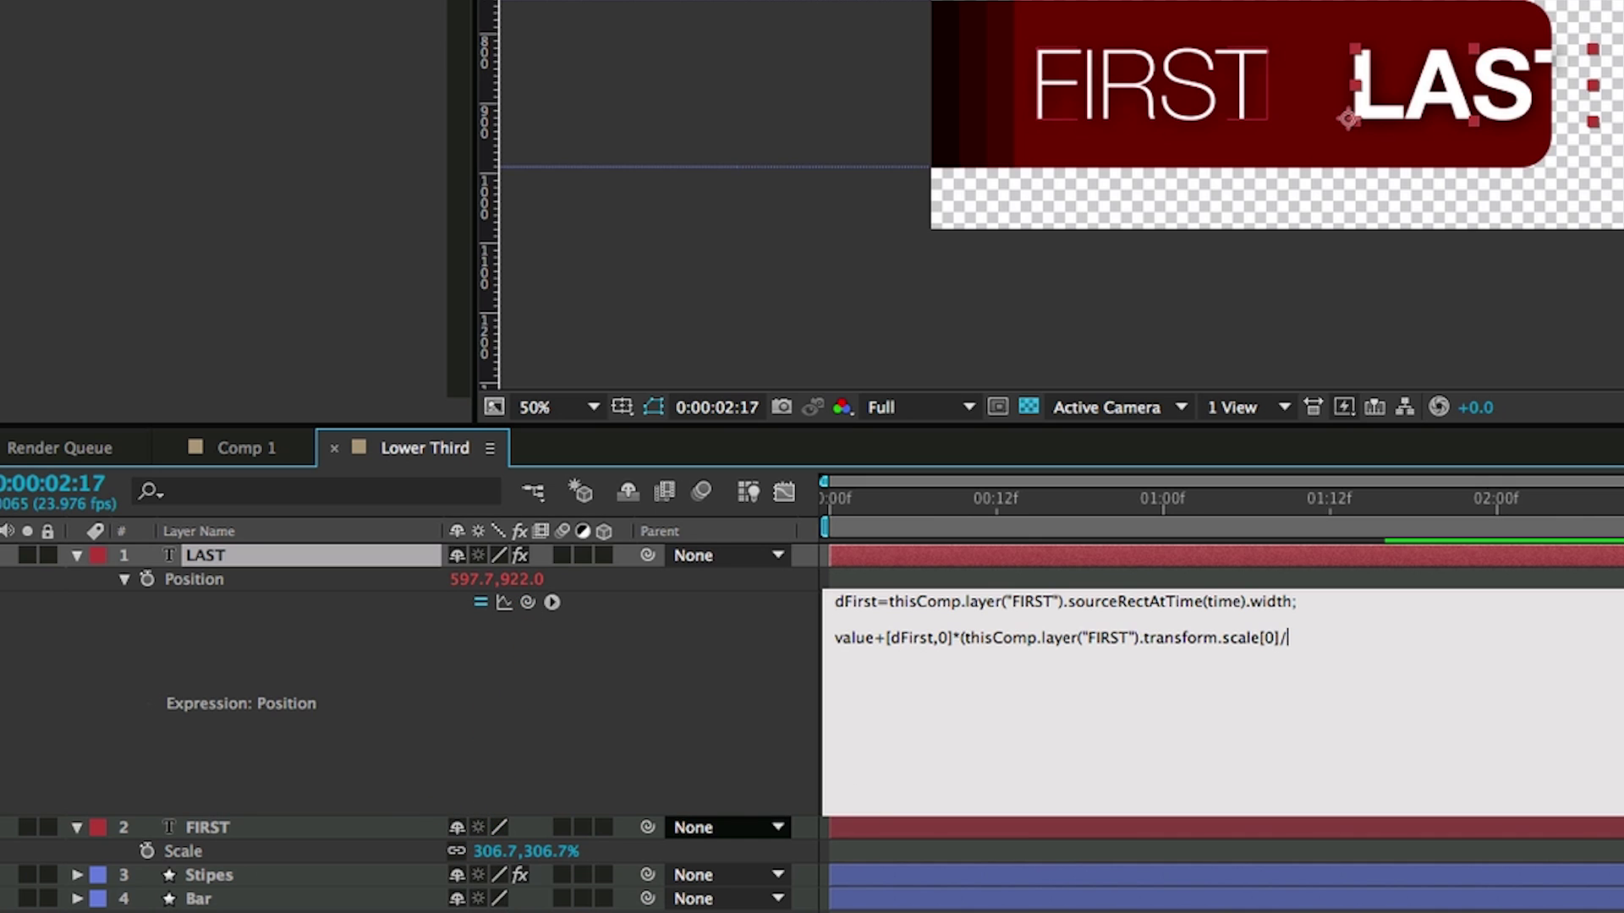
{"action": "type", "text": "100"}
{"action": "type", "text": ")"}
{"action": "left_click", "coordinate": [1163, 588]}
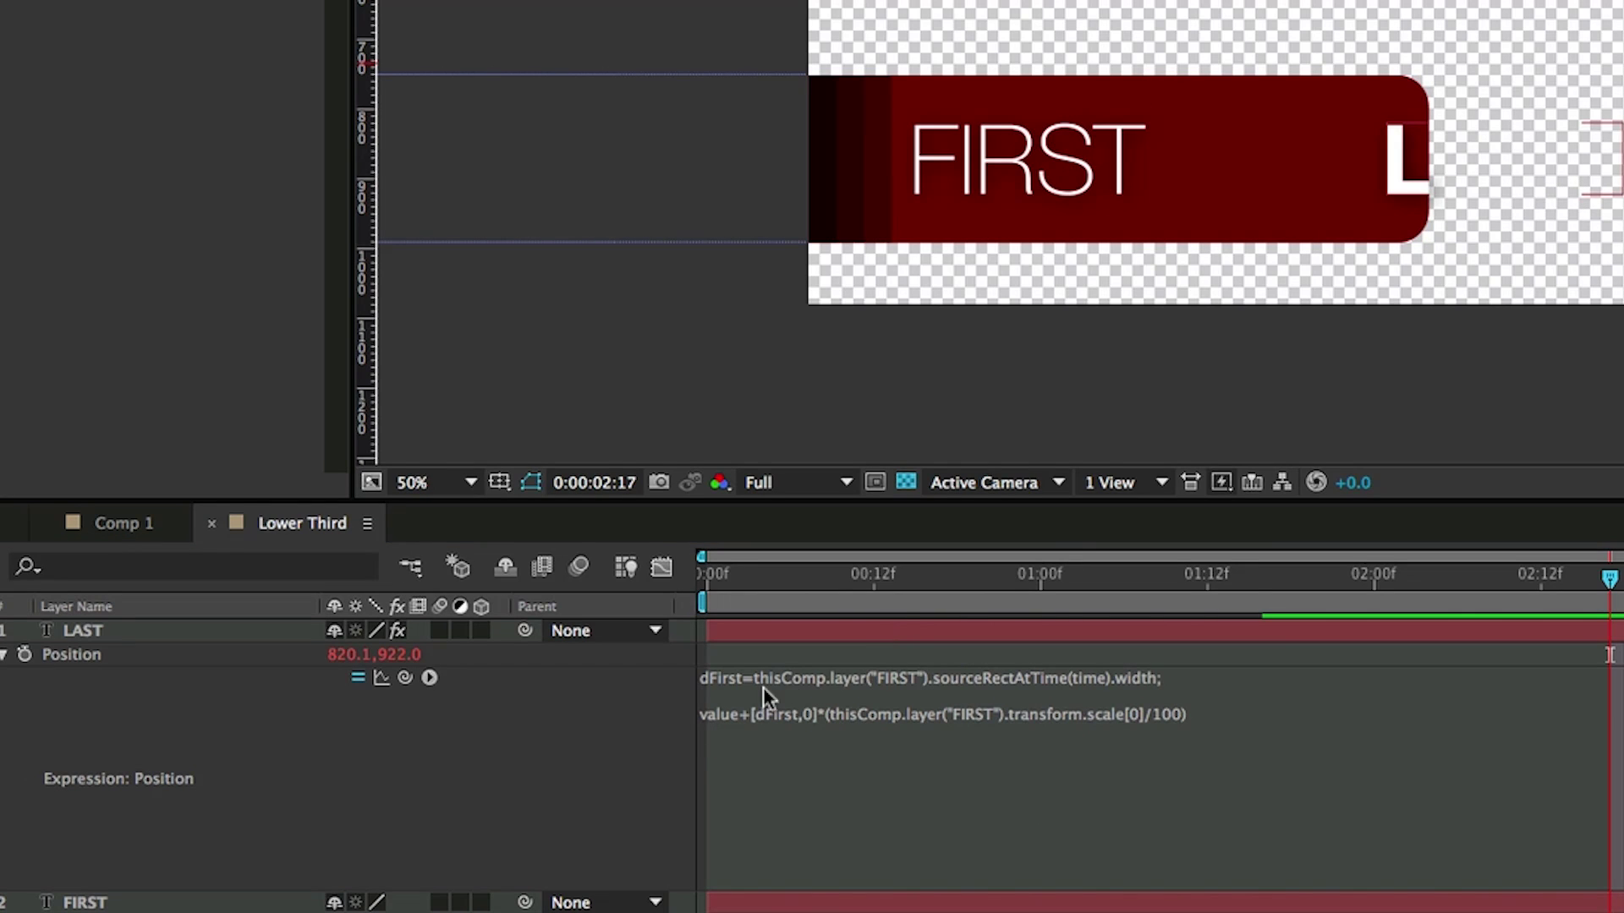
Move the LAST text back so it sits right after FIRST
{"action": "left_click_drag", "start_coordinate": [1510, 164], "coordinate": [1284, 180]}
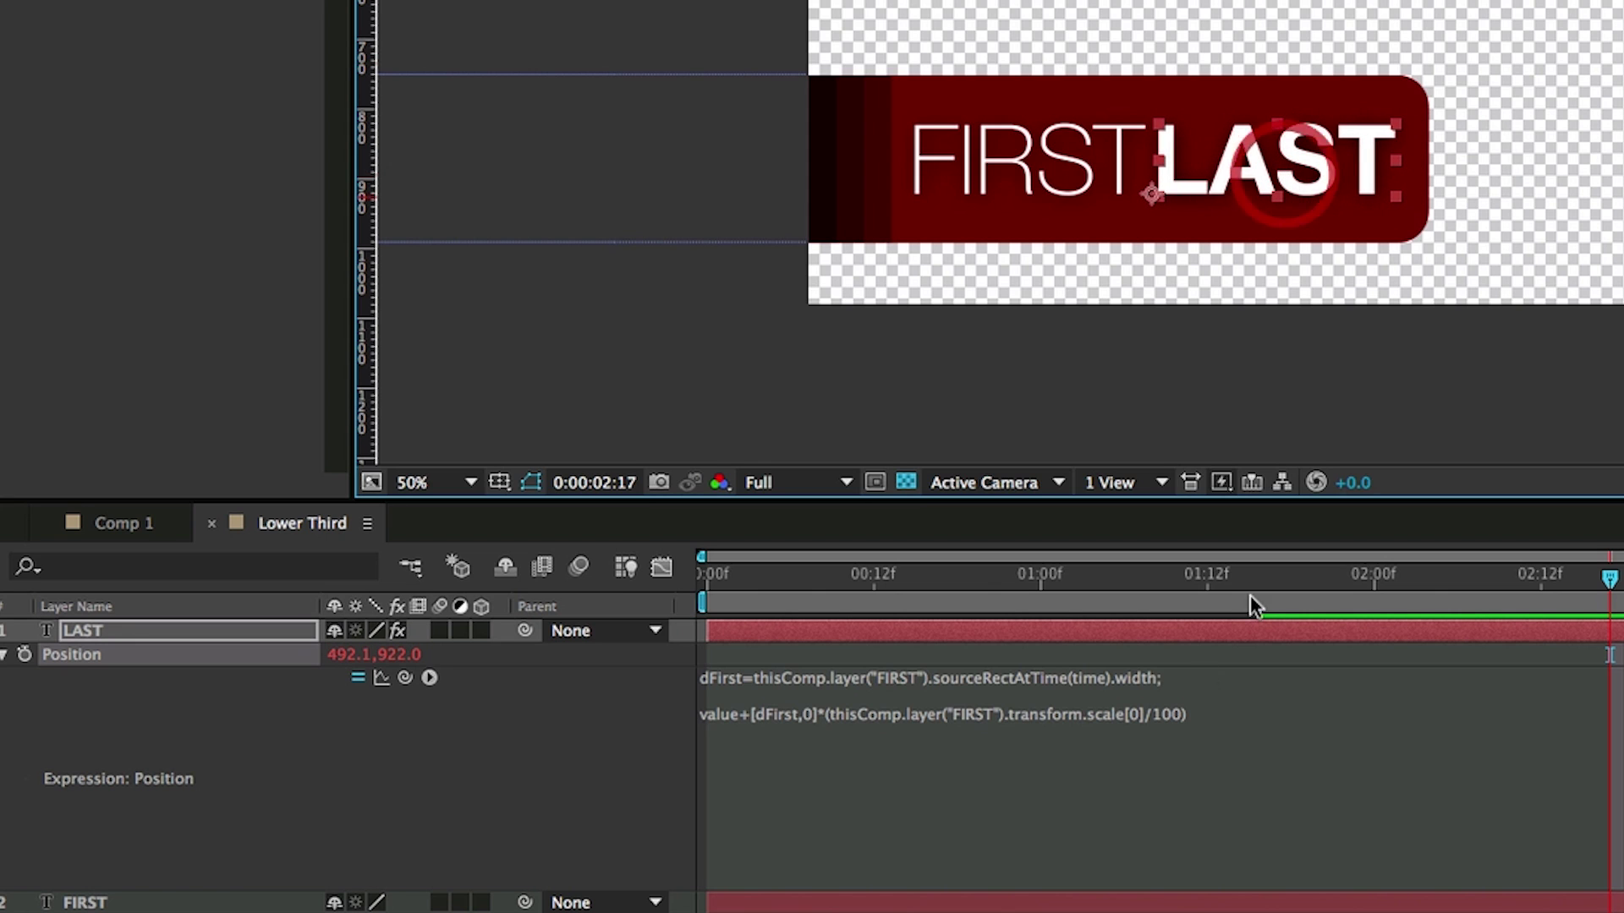
{"action": "left_click", "coordinate": [1307, 719]}
{"action": "left_click", "coordinate": [1282, 651]}
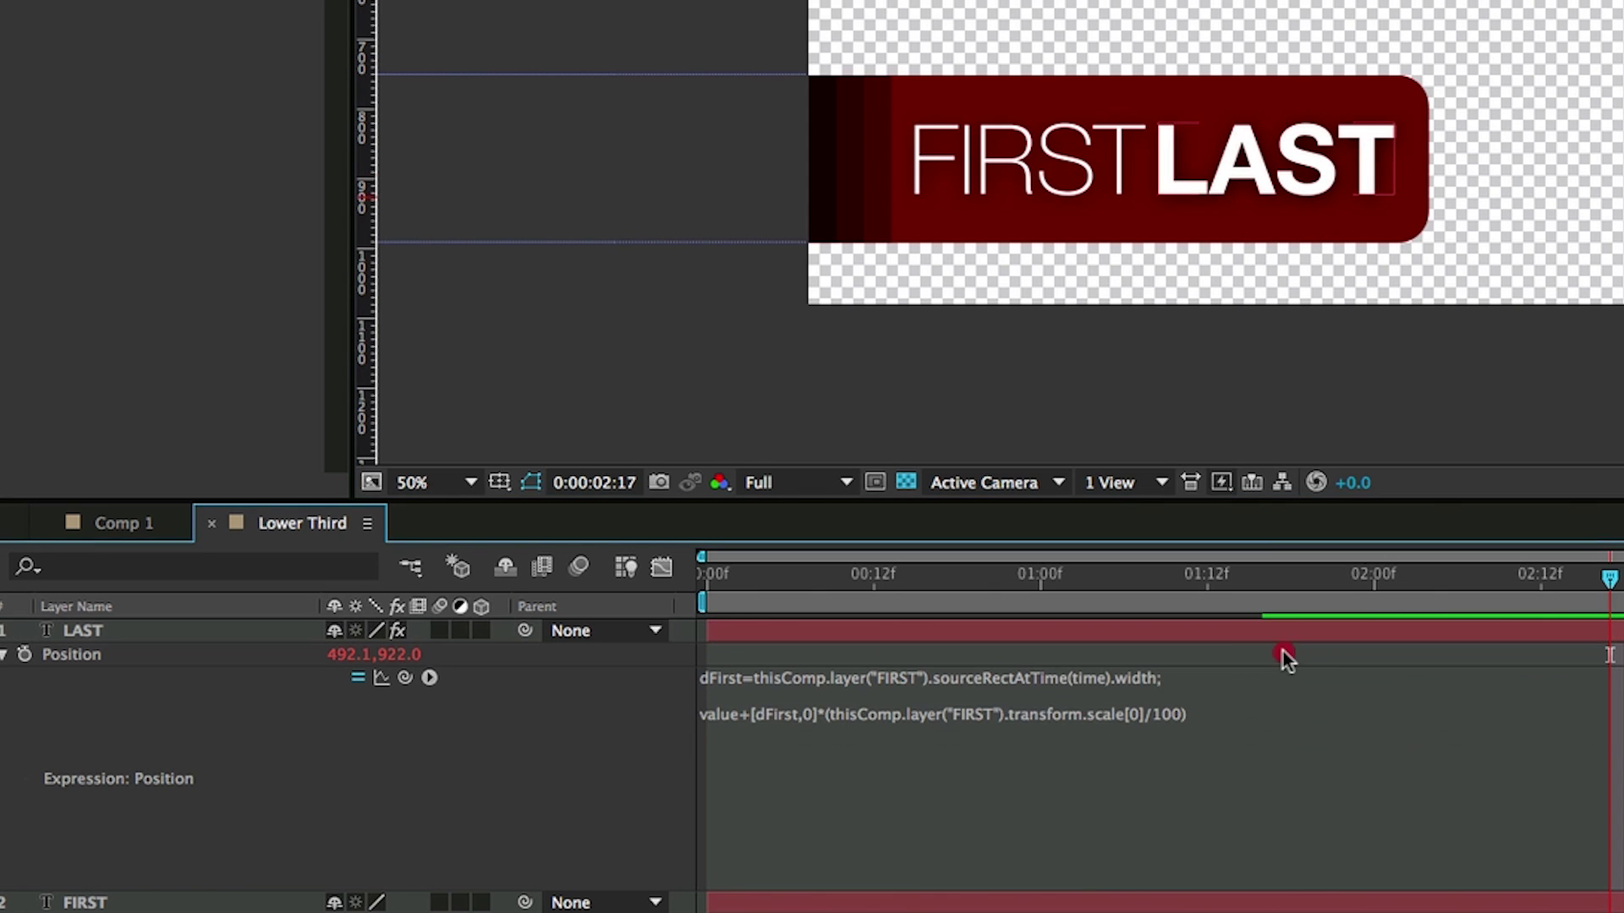
Test by changing FIRST to 'firstnameislong', shortening it, then restoring 'FIRST'
{"action": "left_click", "coordinate": [130, 903]}
{"action": "type", "text": "f"}
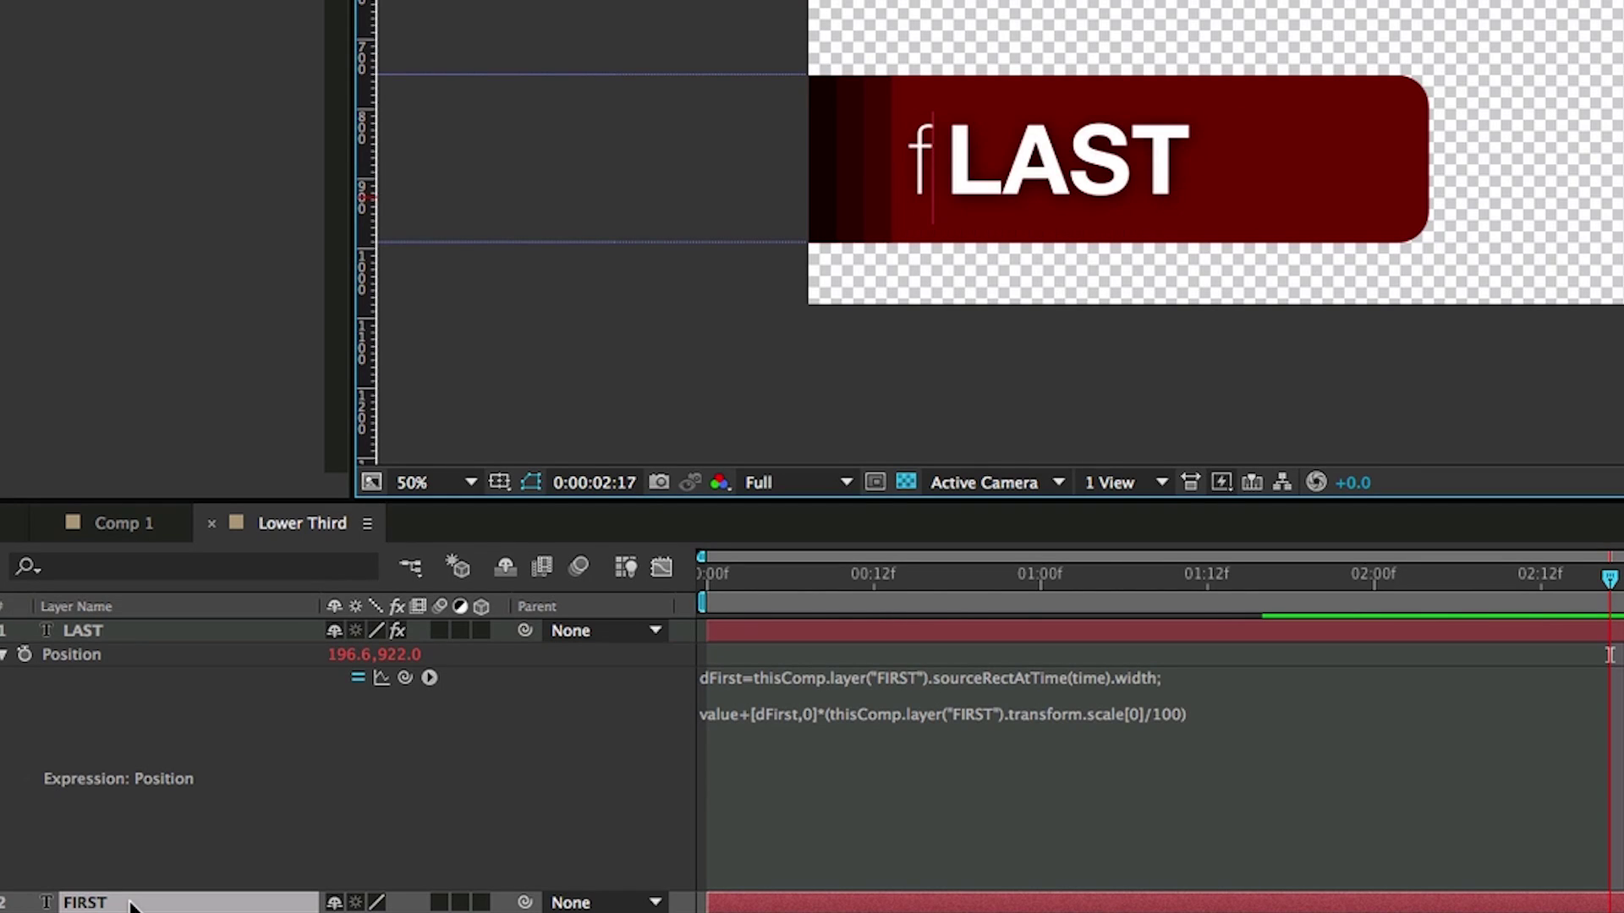
{"action": "type", "text": "irst"}
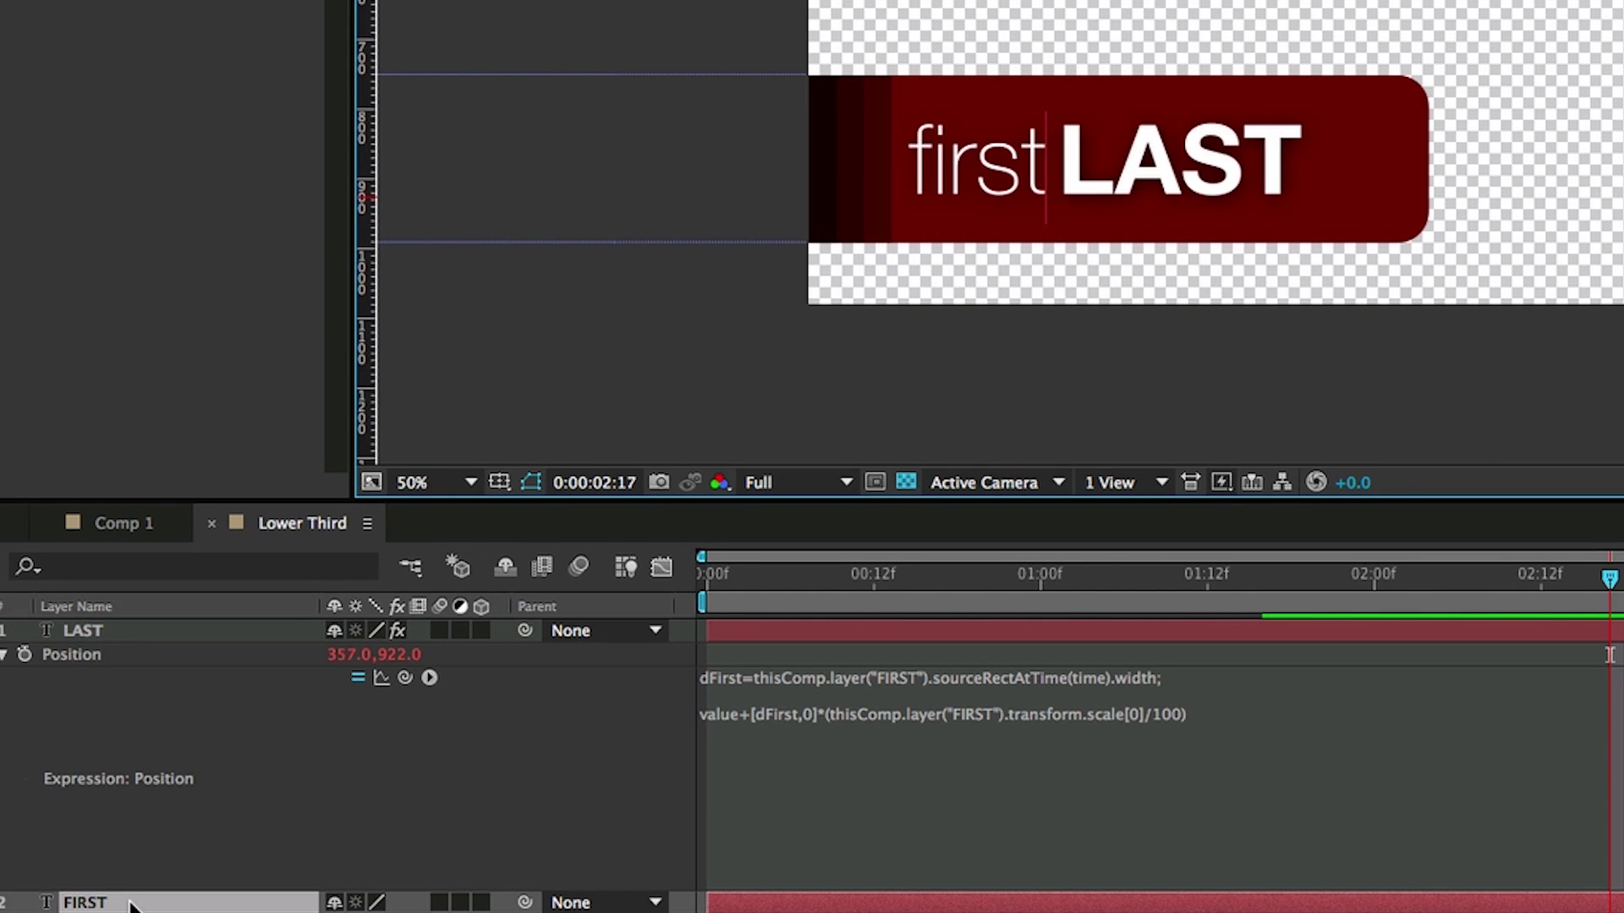
{"action": "type", "text": "nameislong"}
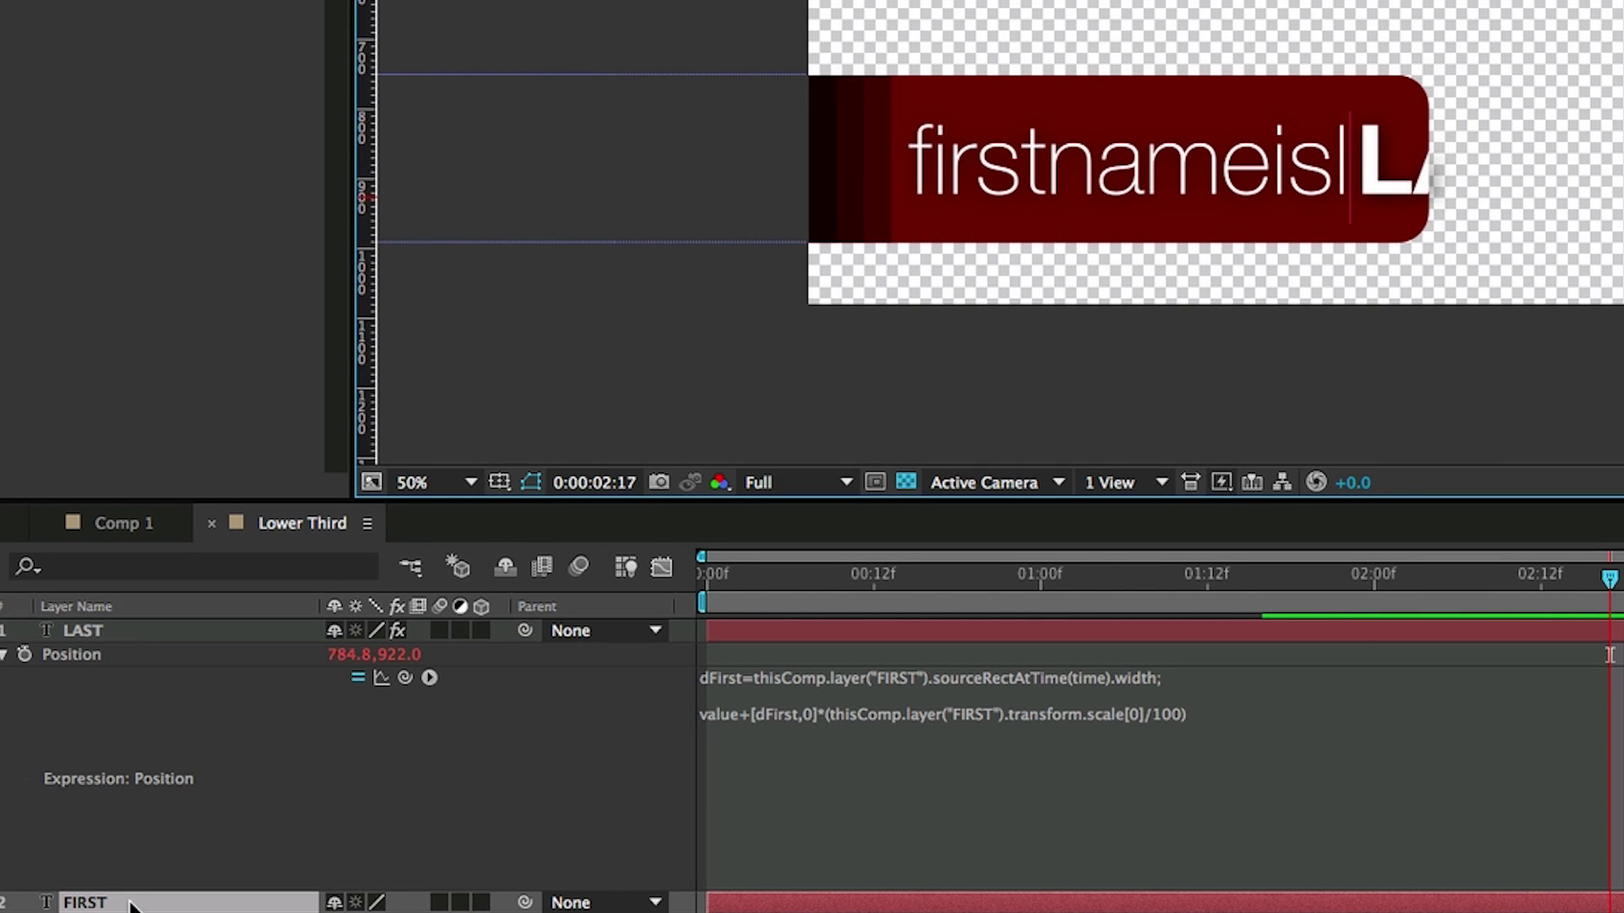
{"action": "key", "text": "BackSpace"}
{"action": "key", "text": "BackSpace"}
{"action": "key", "text": "BackSpace"}
{"action": "key", "text": "BackSpace"}
{"action": "key", "text": "BackSpace"}
{"action": "key", "text": "BackSpace"}
{"action": "key", "text": "BackSpace"}
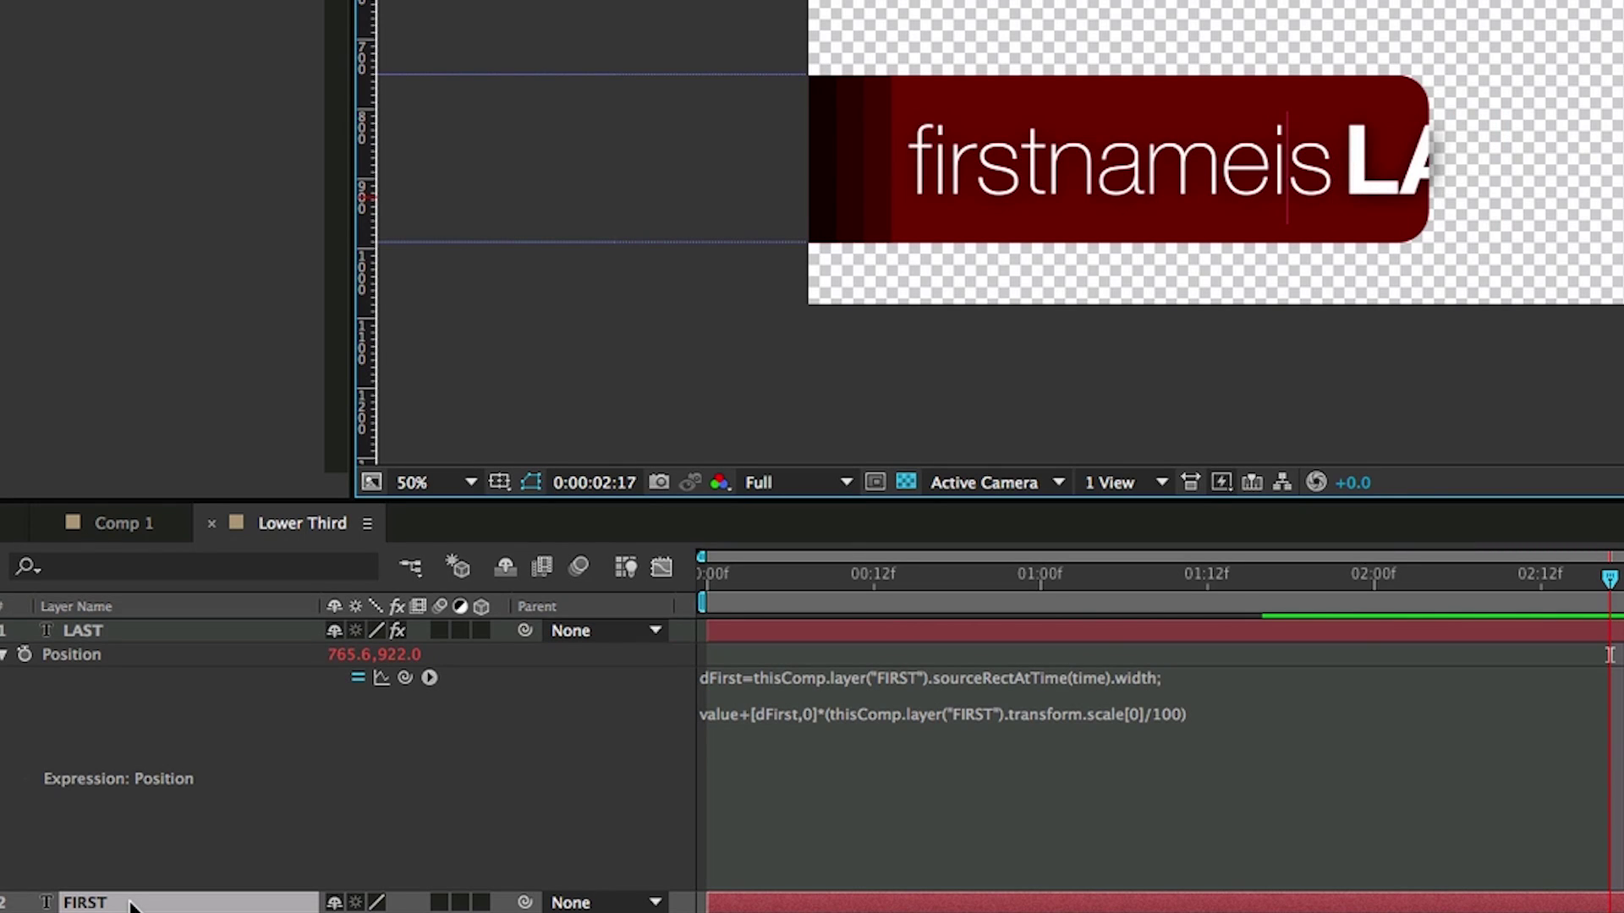
{"action": "key", "text": "BackSpace"}
{"action": "key", "text": "BackSpace"}
{"action": "key", "text": "BackSpace"}
{"action": "key", "text": "BackSpace"}
{"action": "key", "text": "BackSpace"}
{"action": "key", "text": "BackSpace"}
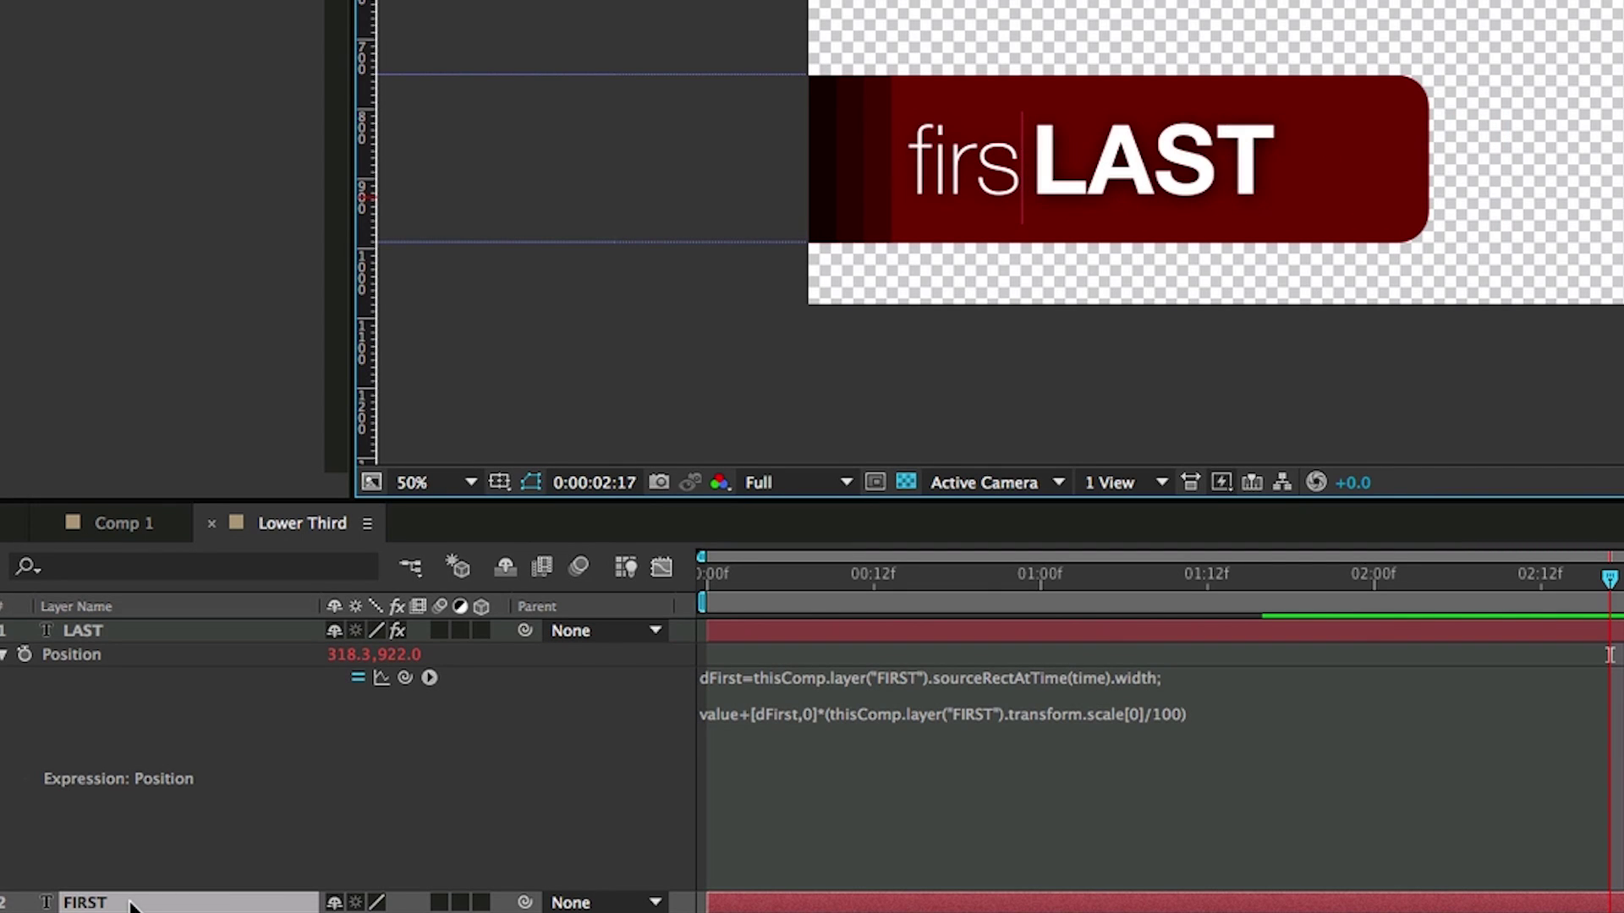
{"action": "key", "text": "BackSpace"}
{"action": "key", "text": "BackSpace"}
{"action": "type", "text": "FIRST"}
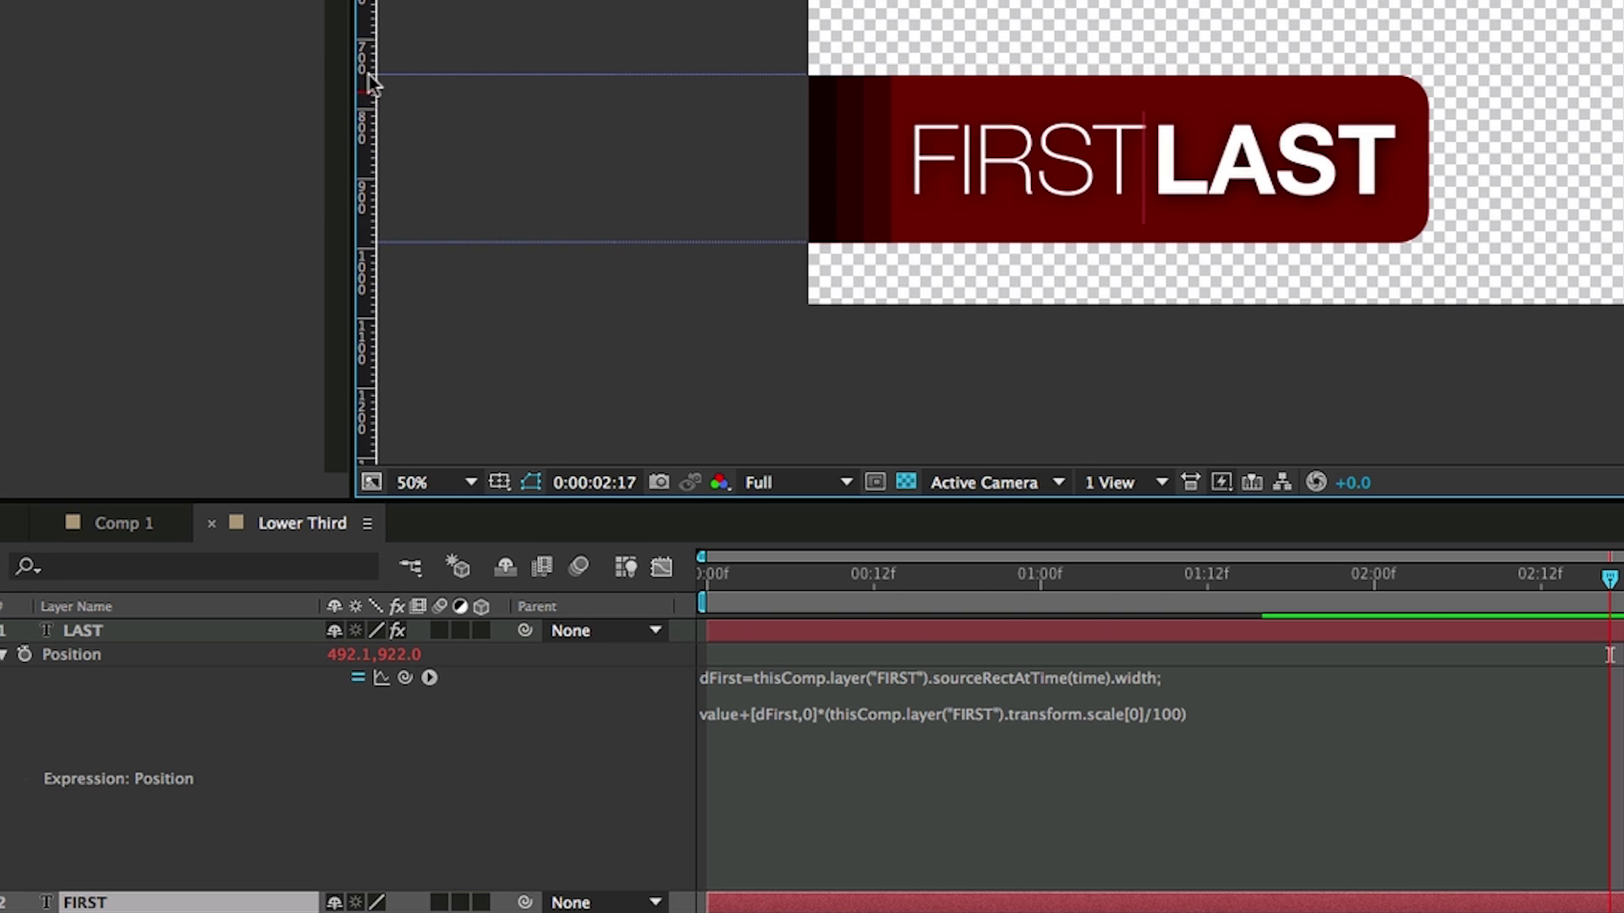
Select the whole LAST position expression for reuse
{"action": "left_click", "coordinate": [1196, 734]}
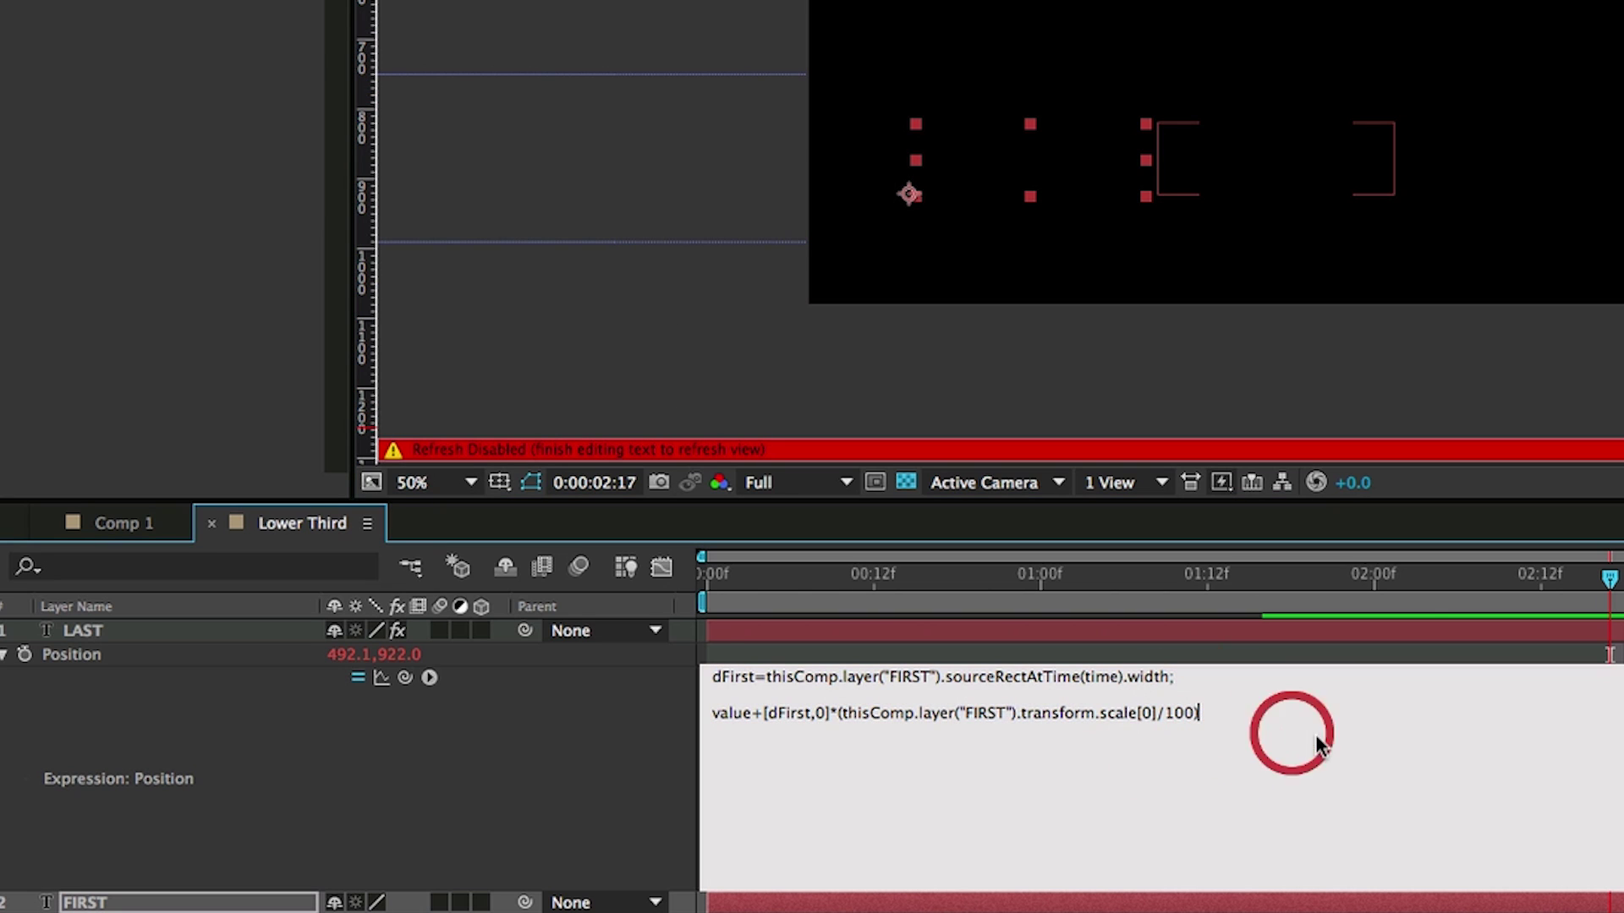
{"action": "left_click_drag", "start_coordinate": [1316, 735], "coordinate": [662, 641]}
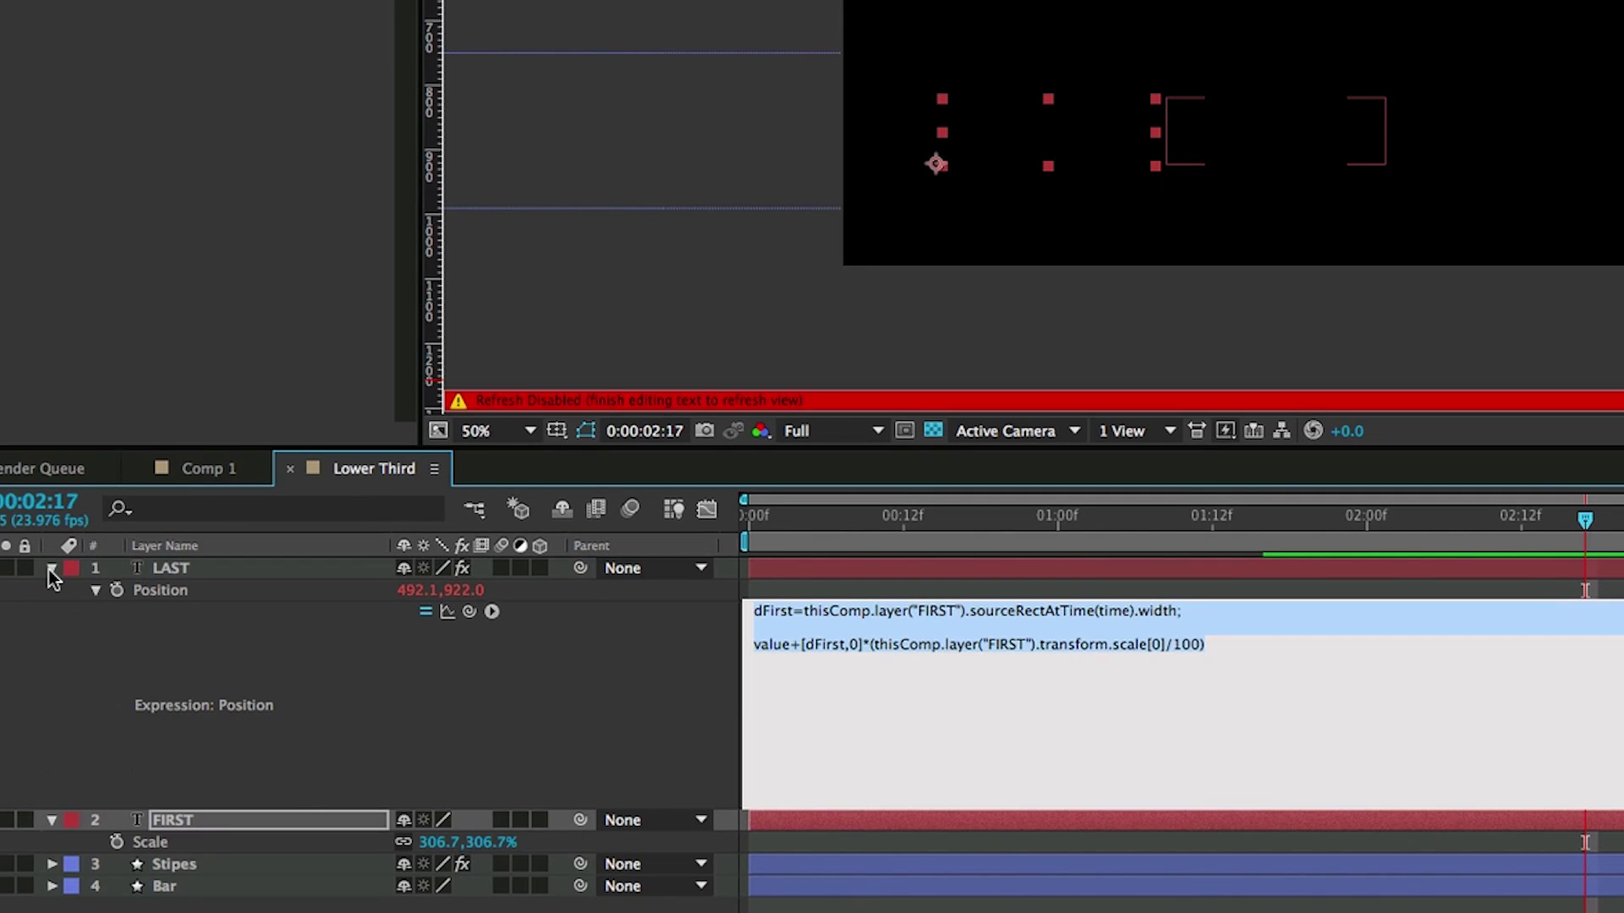
{"action": "left_click", "coordinate": [0, 632]}
Paste the dFirst width expression into the Bar layer's Position, giving 678.1,540.0
{"action": "left_click", "coordinate": [215, 676]}
{"action": "left_click", "coordinate": [208, 658]}
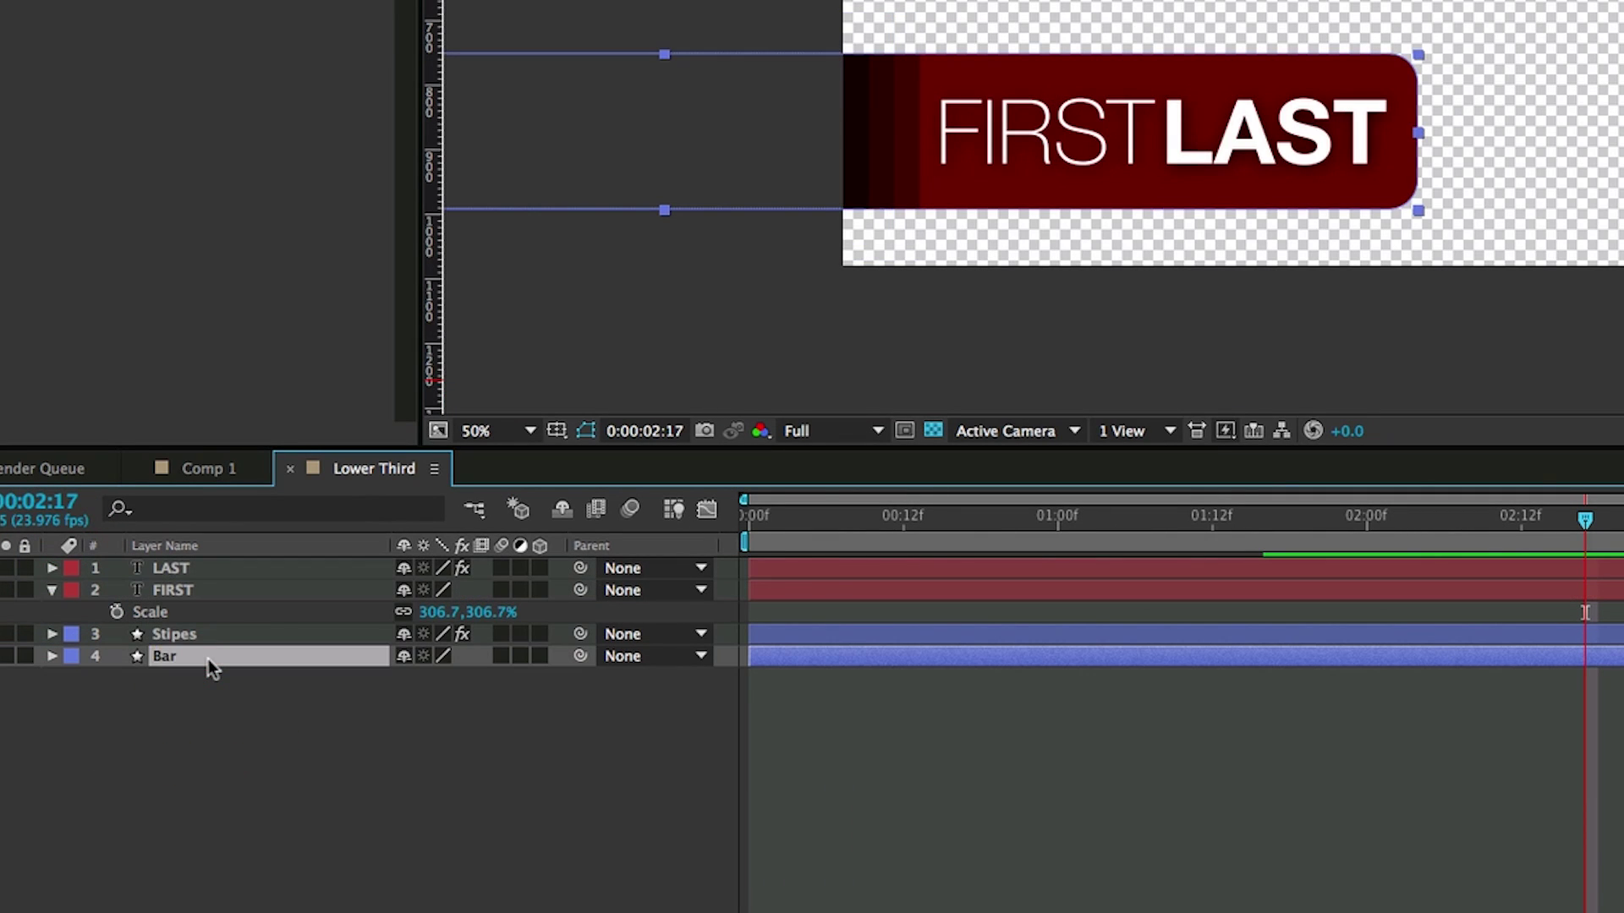
{"action": "key", "text": "p"}
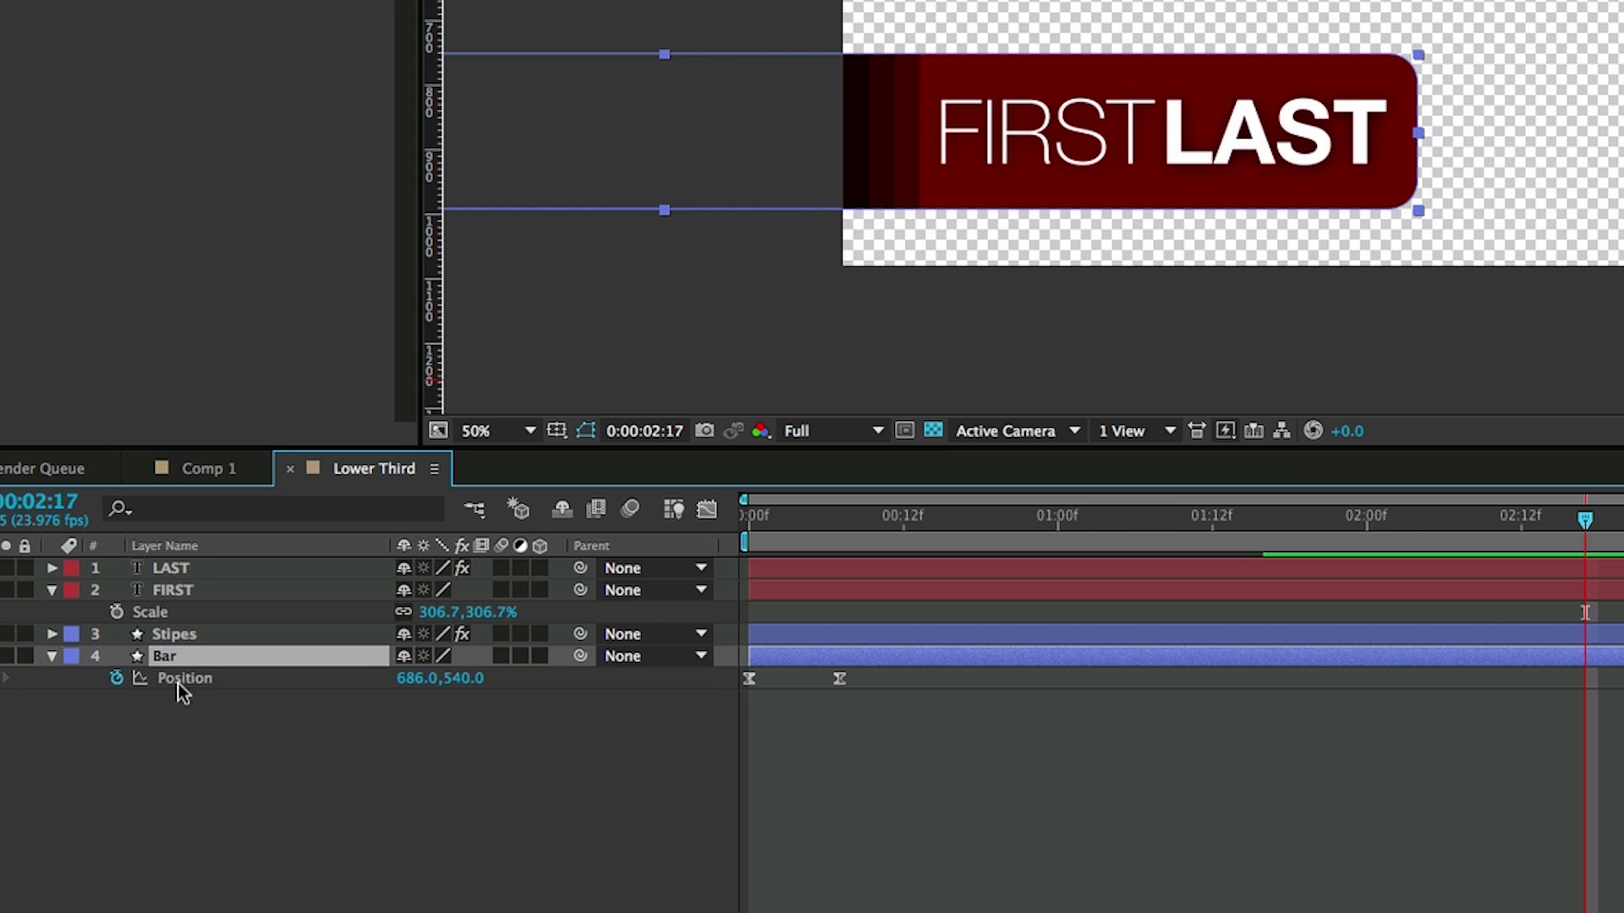
{"action": "left_click", "coordinate": [118, 679], "text": "alt"}
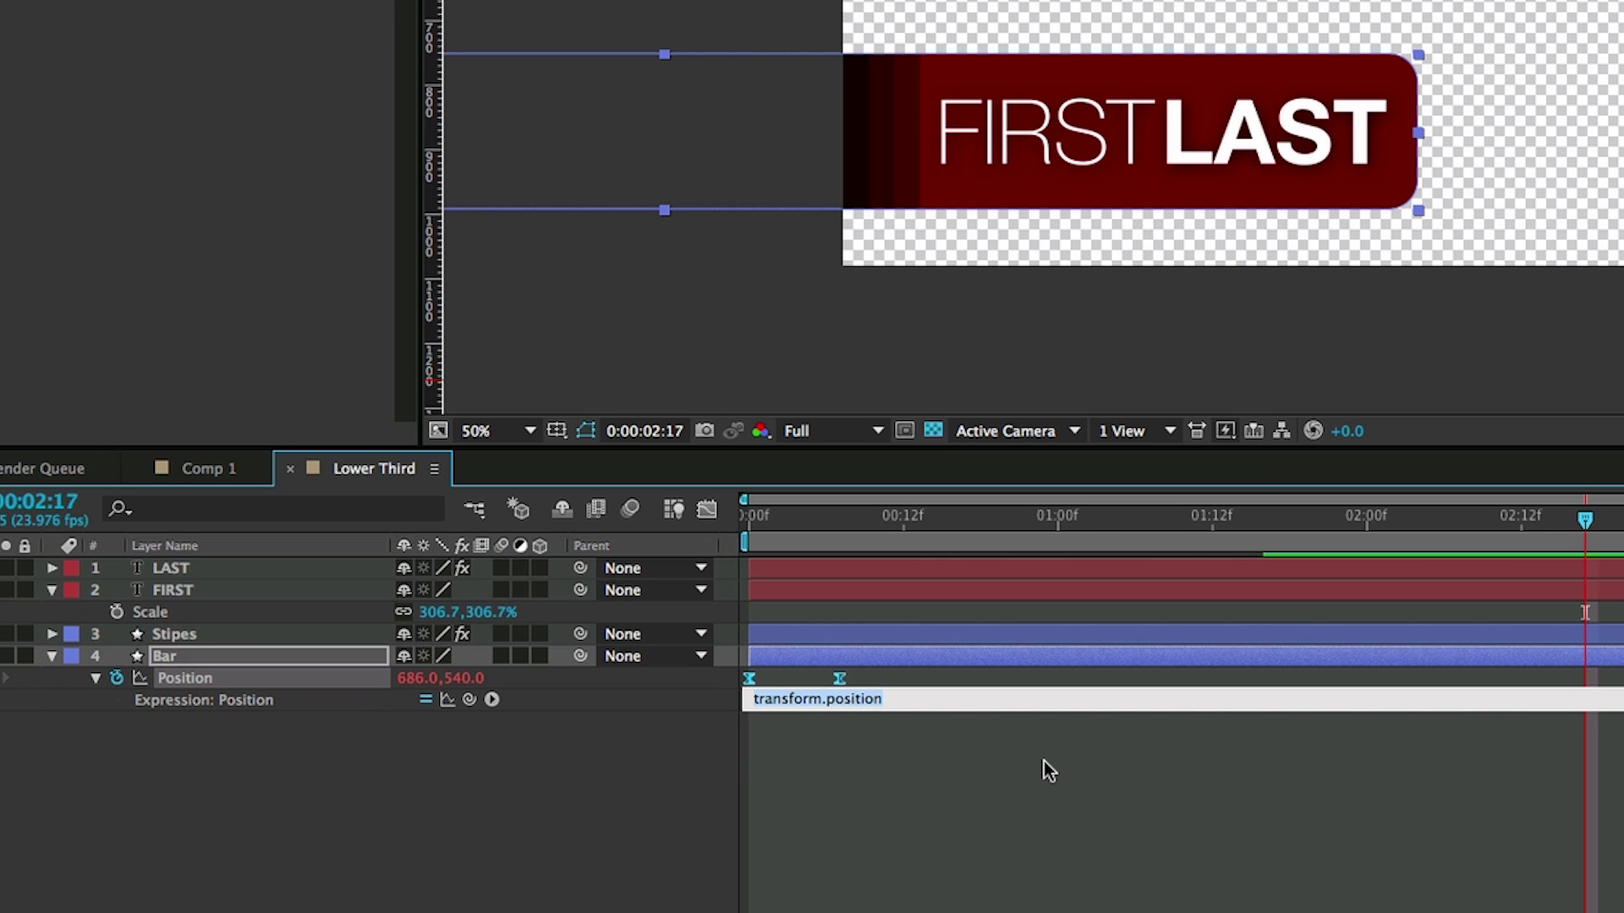
{"action": "key", "text": "super+v"}
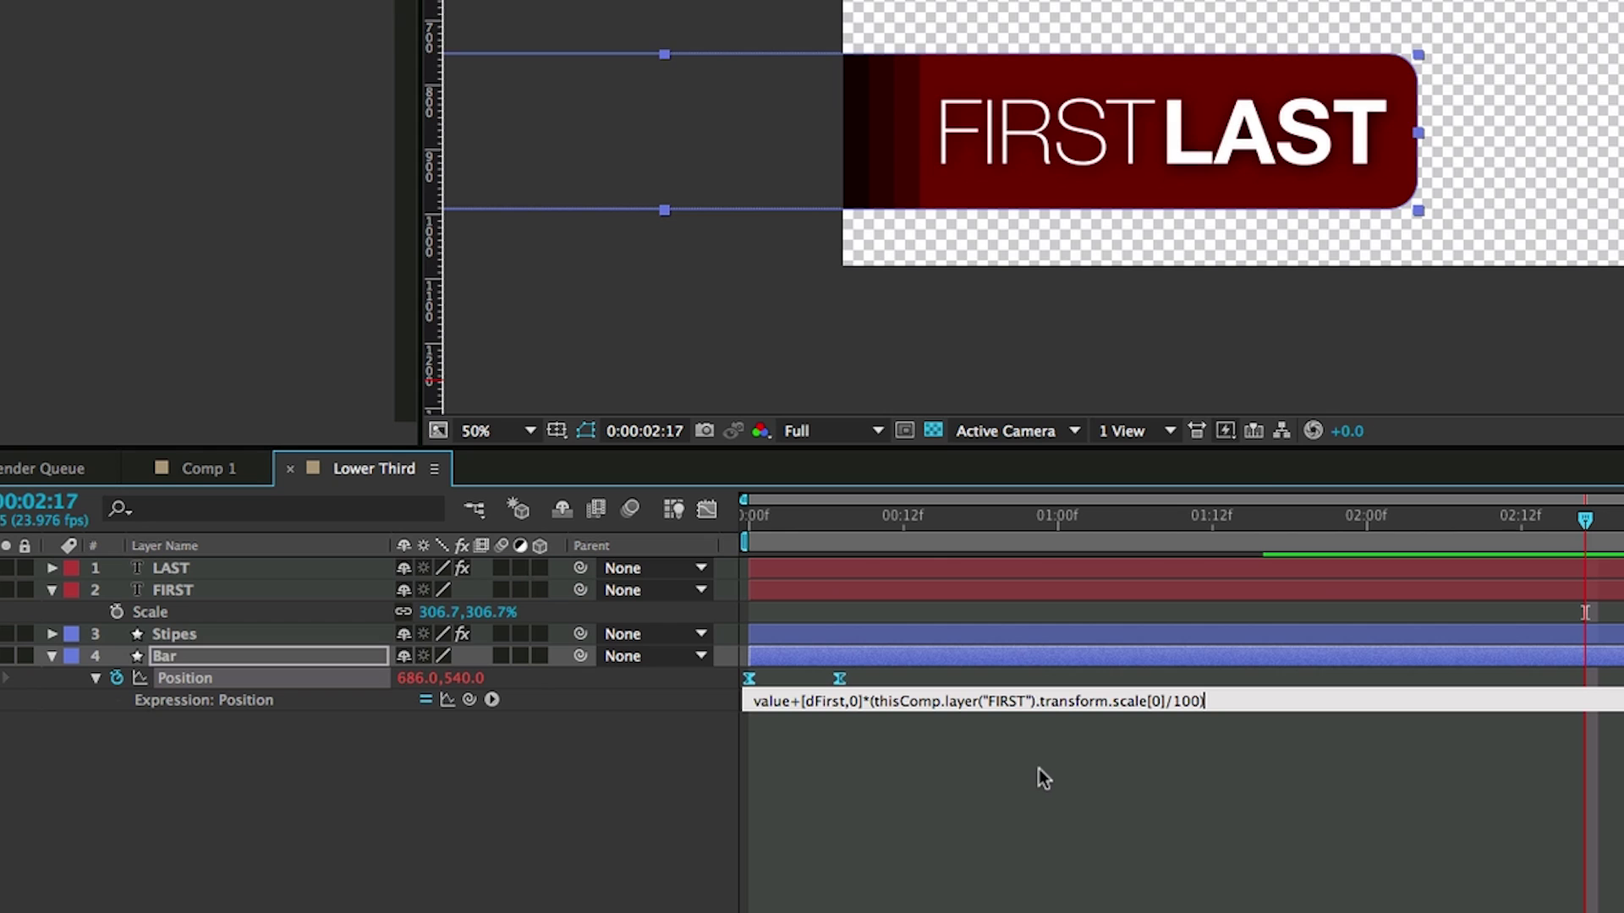
{"action": "left_click", "coordinate": [1048, 765]}
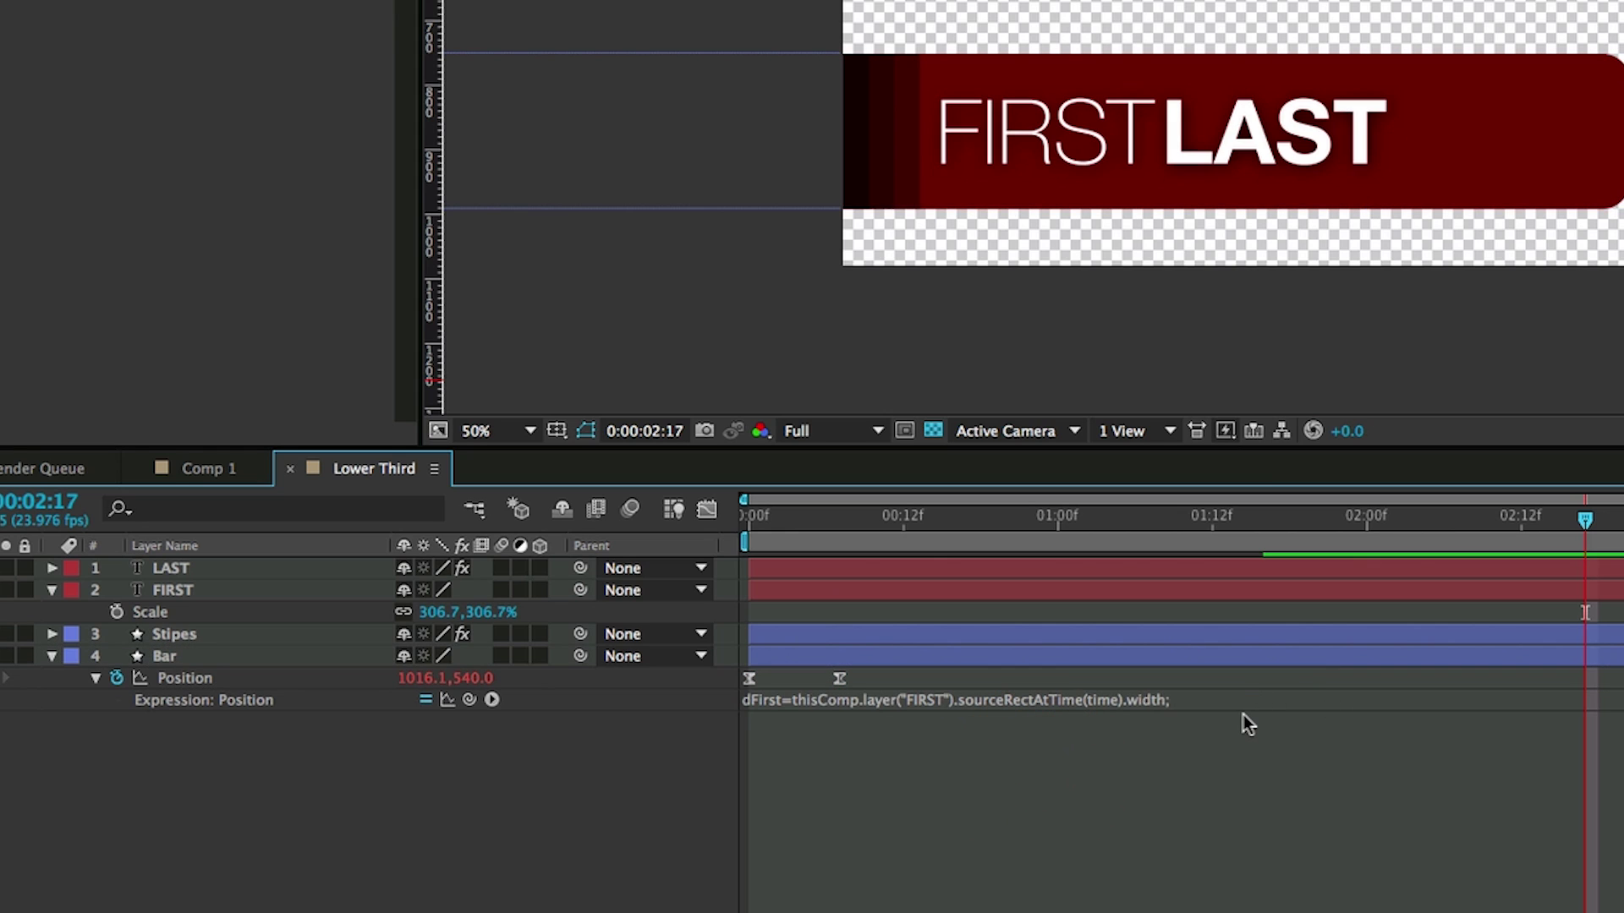
Enlarge the Bar expression field to show both lines and review it
{"action": "left_click_drag", "start_coordinate": [1245, 711], "coordinate": [1248, 861]}
{"action": "left_click", "coordinate": [1253, 785]}
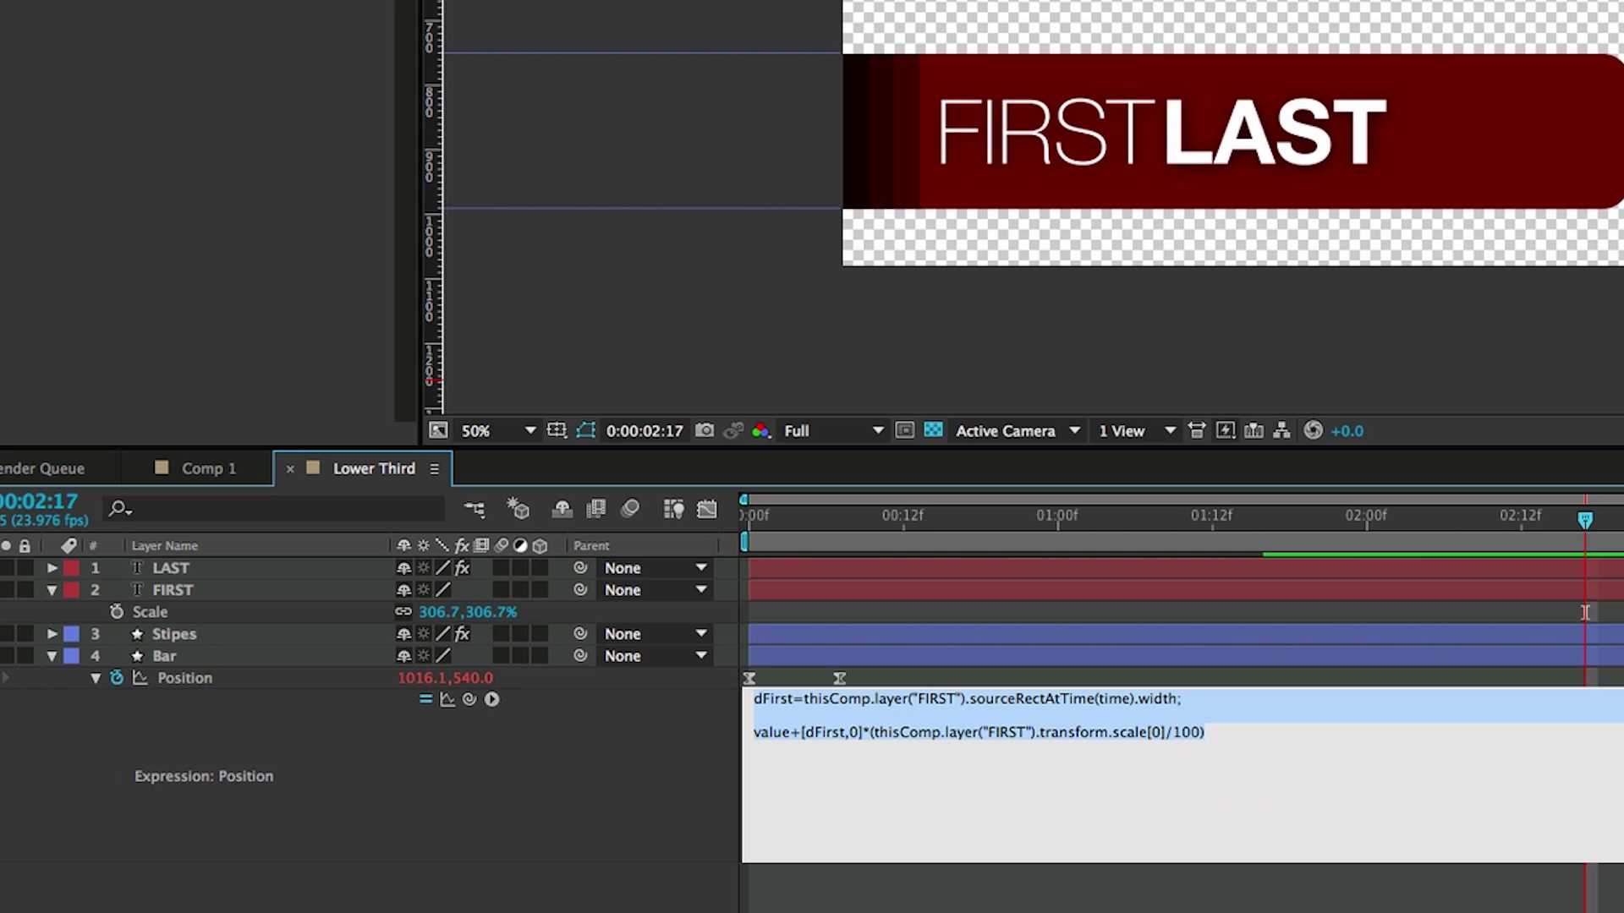
{"action": "left_click", "coordinate": [1389, 87]}
Move the red bar left to end past LAST and retime its end keyframe earlier
{"action": "left_click_drag", "start_coordinate": [1515, 139], "coordinate": [1294, 144]}
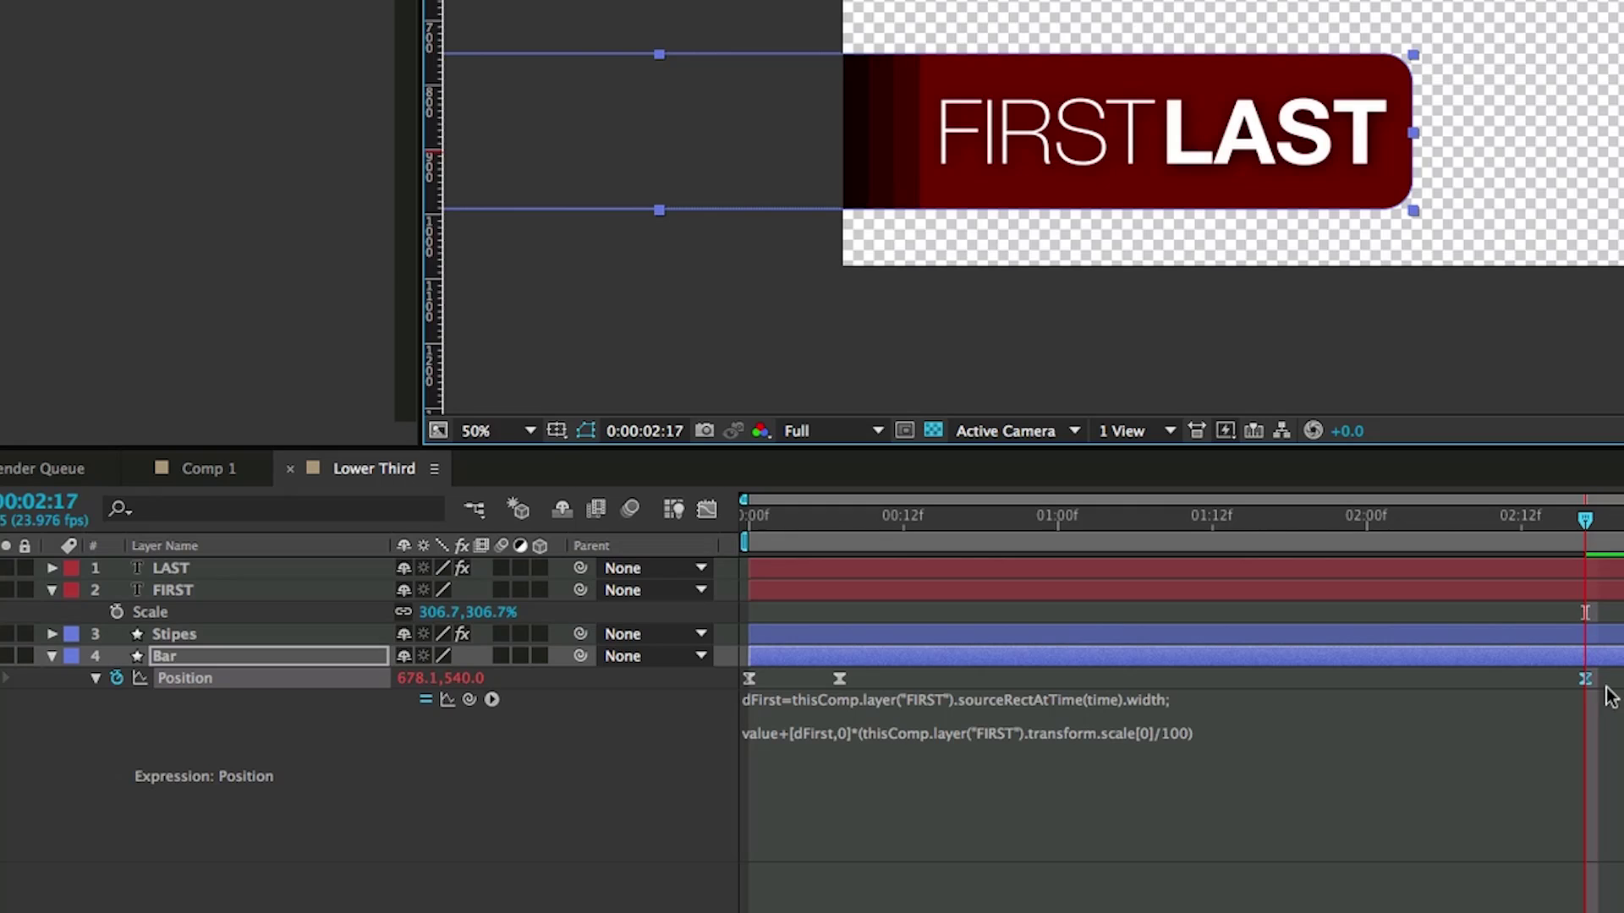
{"action": "left_click_drag", "start_coordinate": [1589, 692], "coordinate": [844, 706]}
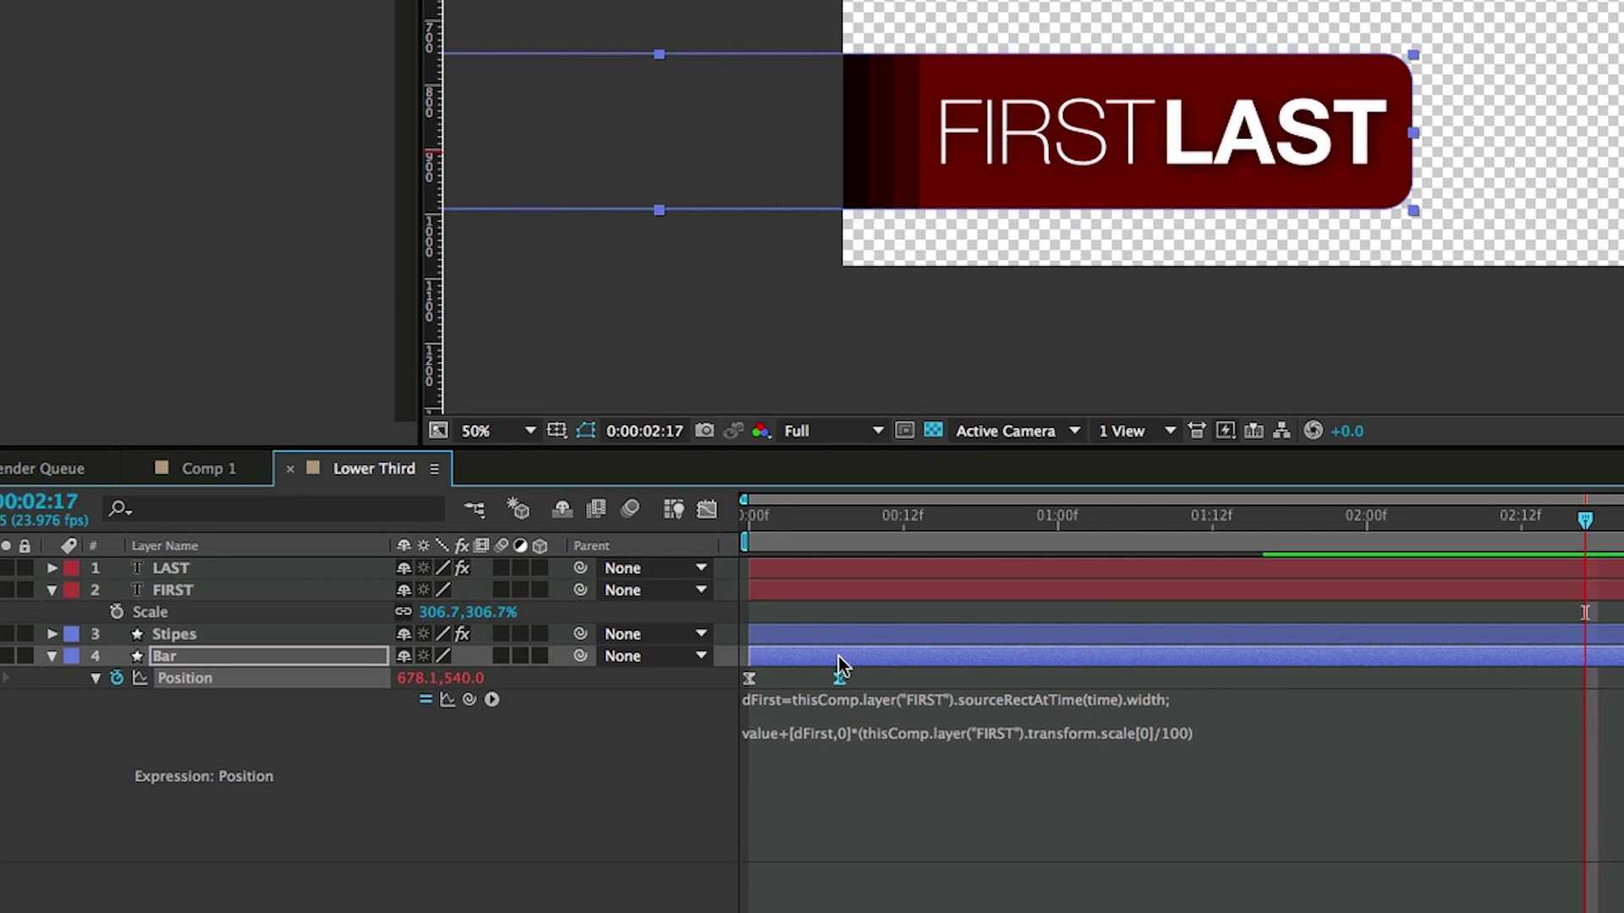
{"action": "left_click", "coordinate": [866, 516]}
{"action": "left_click_drag", "start_coordinate": [867, 516], "coordinate": [696, 544]}
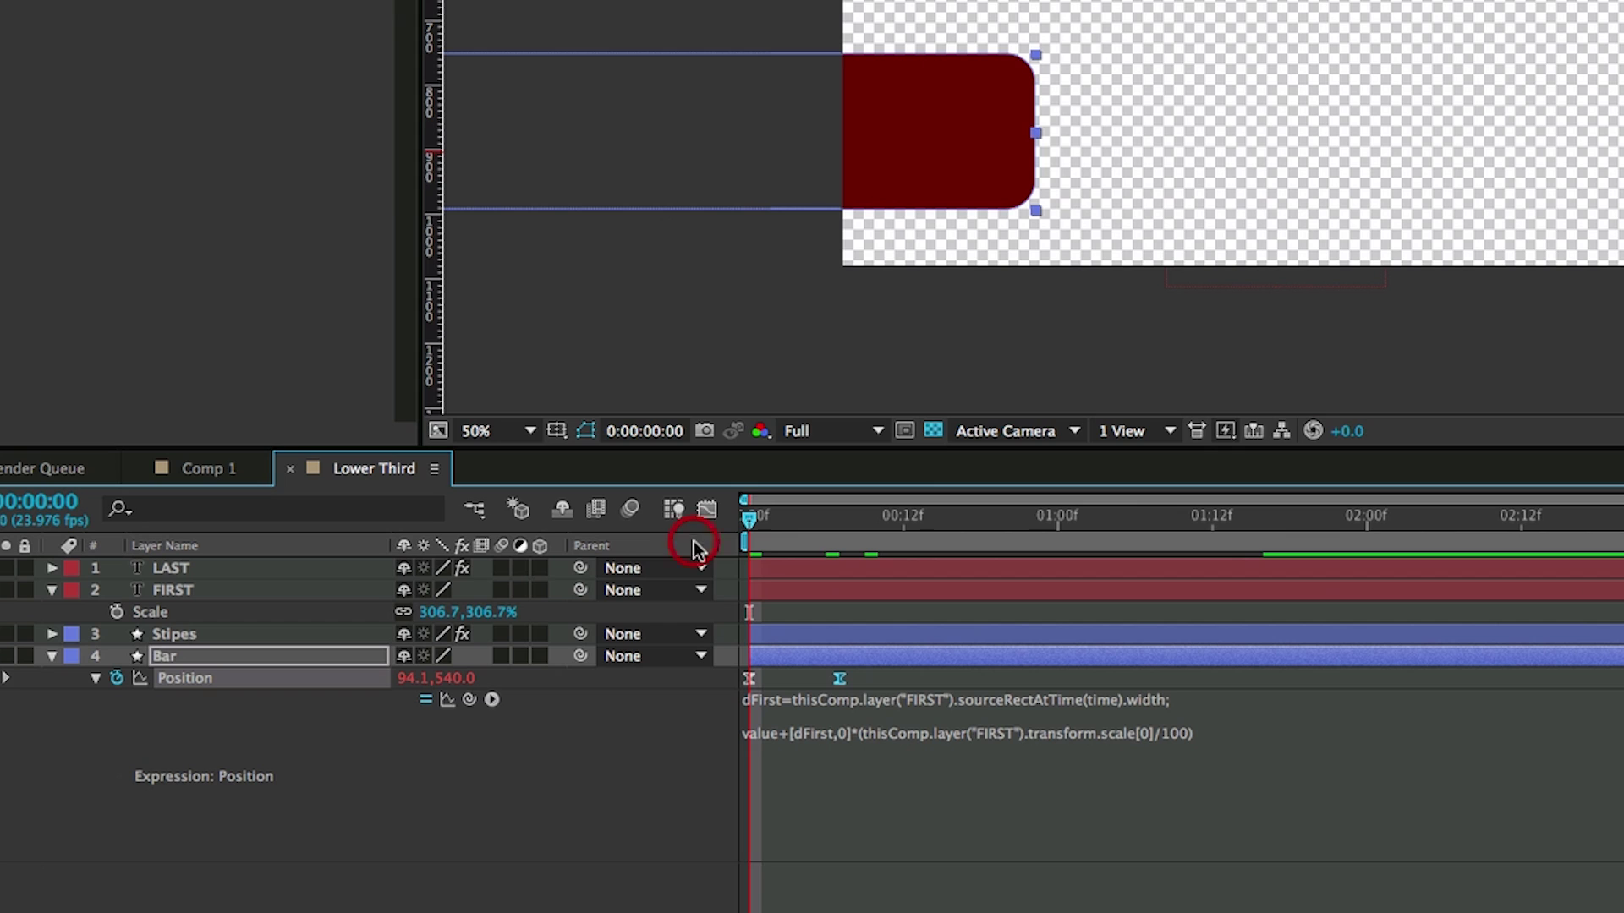
At frame 0, push the bar off-canvas to -211.9,540 and preview the slide-in
{"action": "left_click", "coordinate": [933, 188]}
{"action": "left_click_drag", "start_coordinate": [932, 188], "coordinate": [805, 181]}
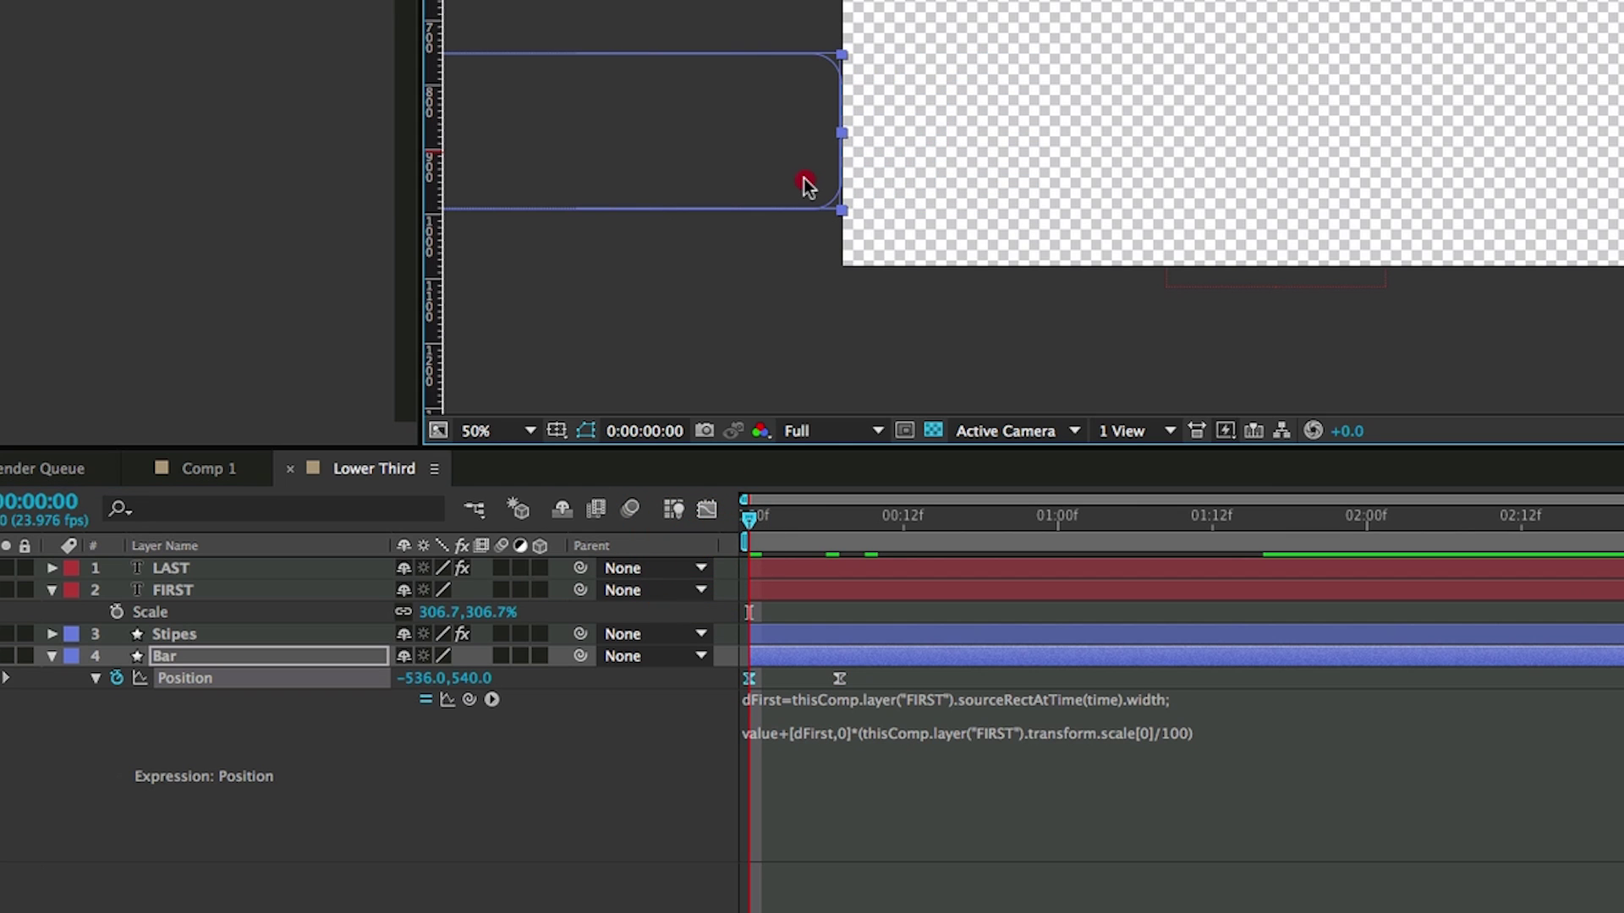
{"action": "left_click", "coordinate": [978, 739]}
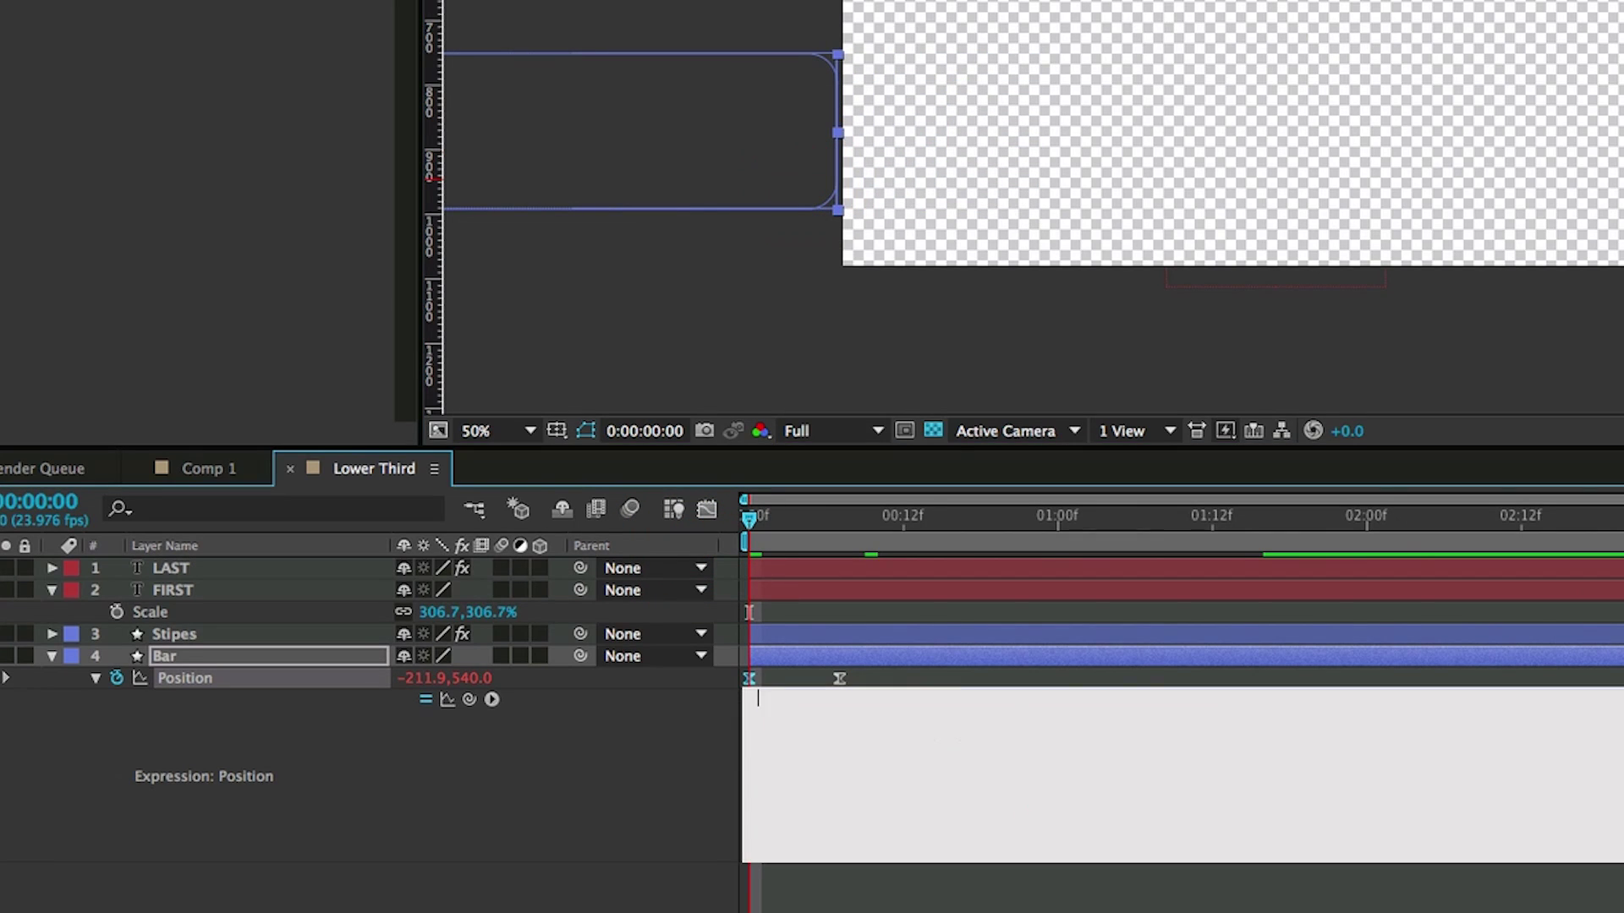
{"action": "key", "text": "KP_Enter"}
{"action": "key", "text": "space"}
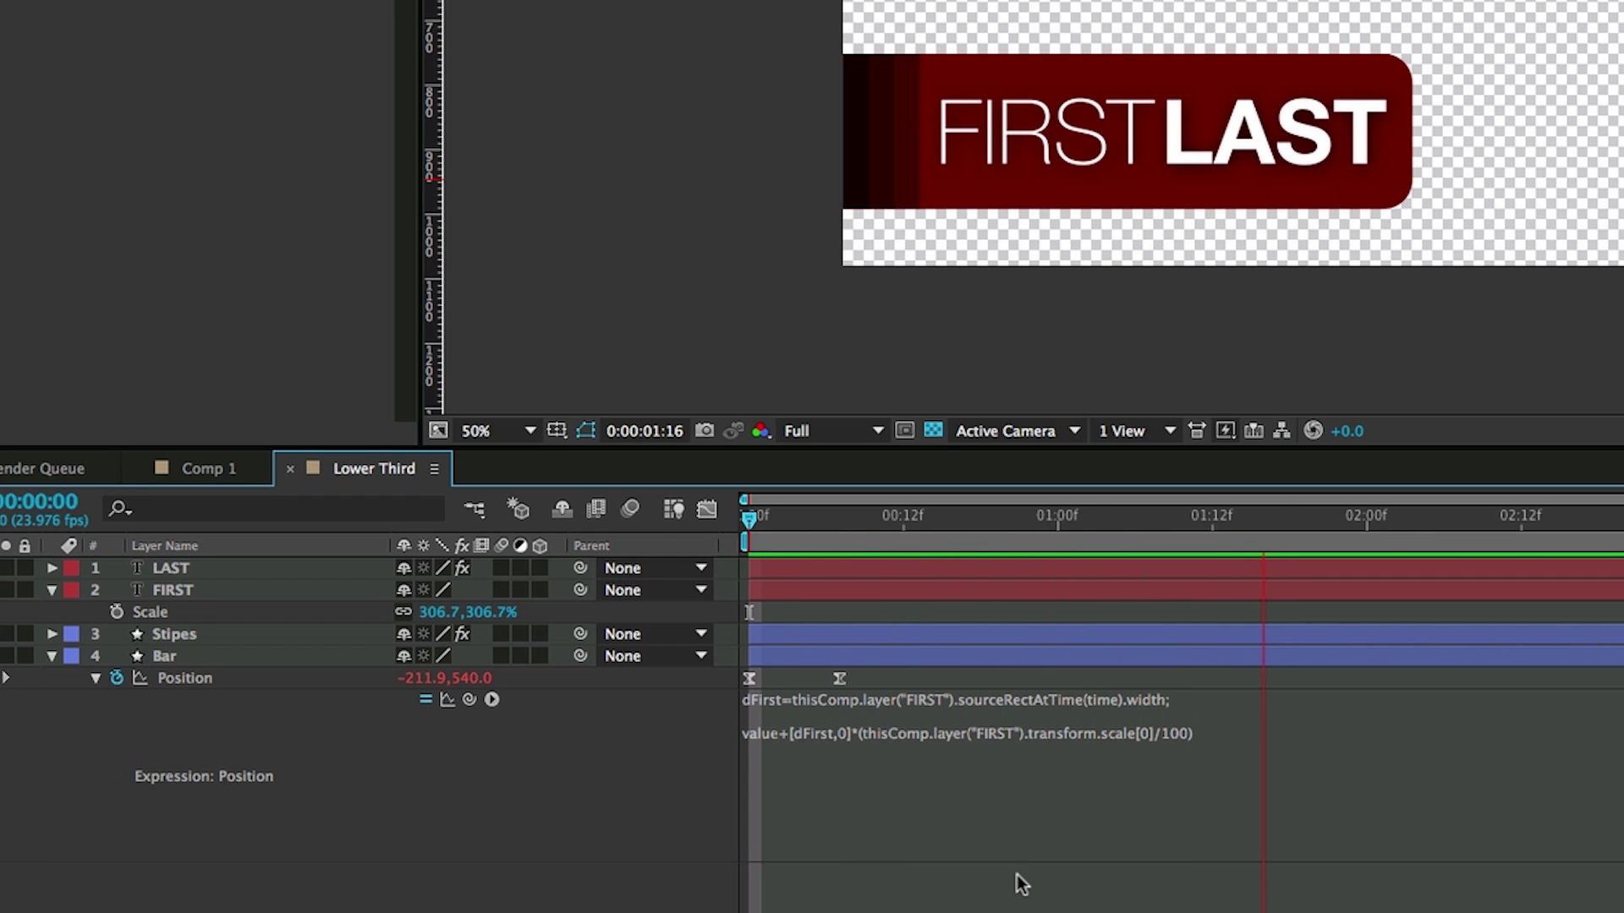
{"action": "key", "text": "space"}
Test the bar with first name 'longername', then restore the text to 'FIRST'
{"action": "left_click", "coordinate": [208, 589]}
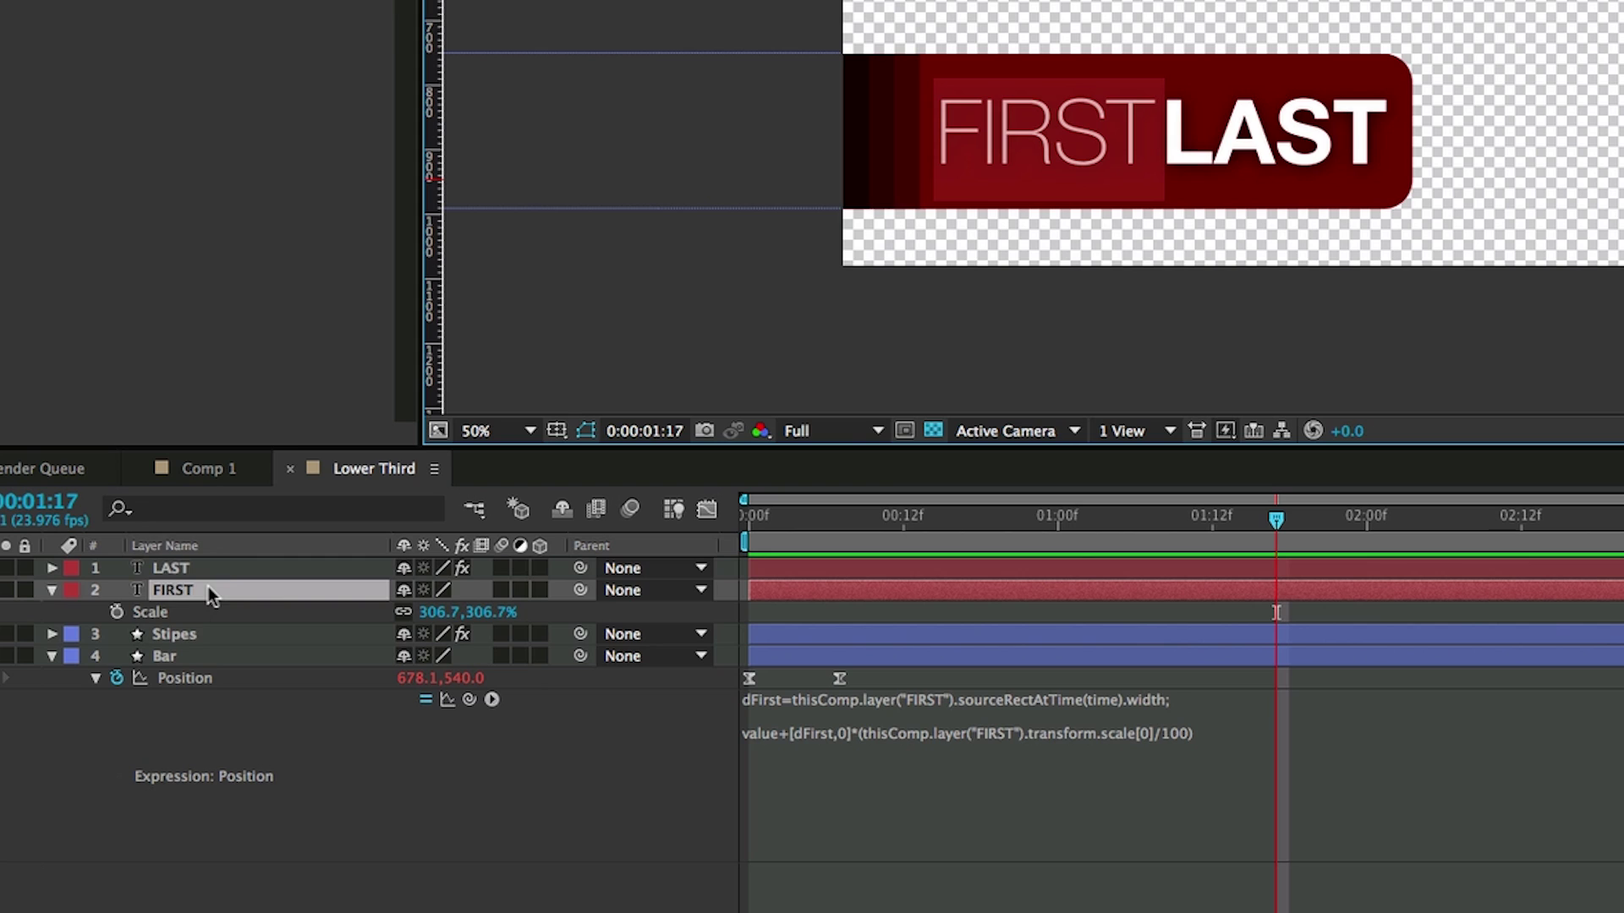
{"action": "type", "text": "lon"}
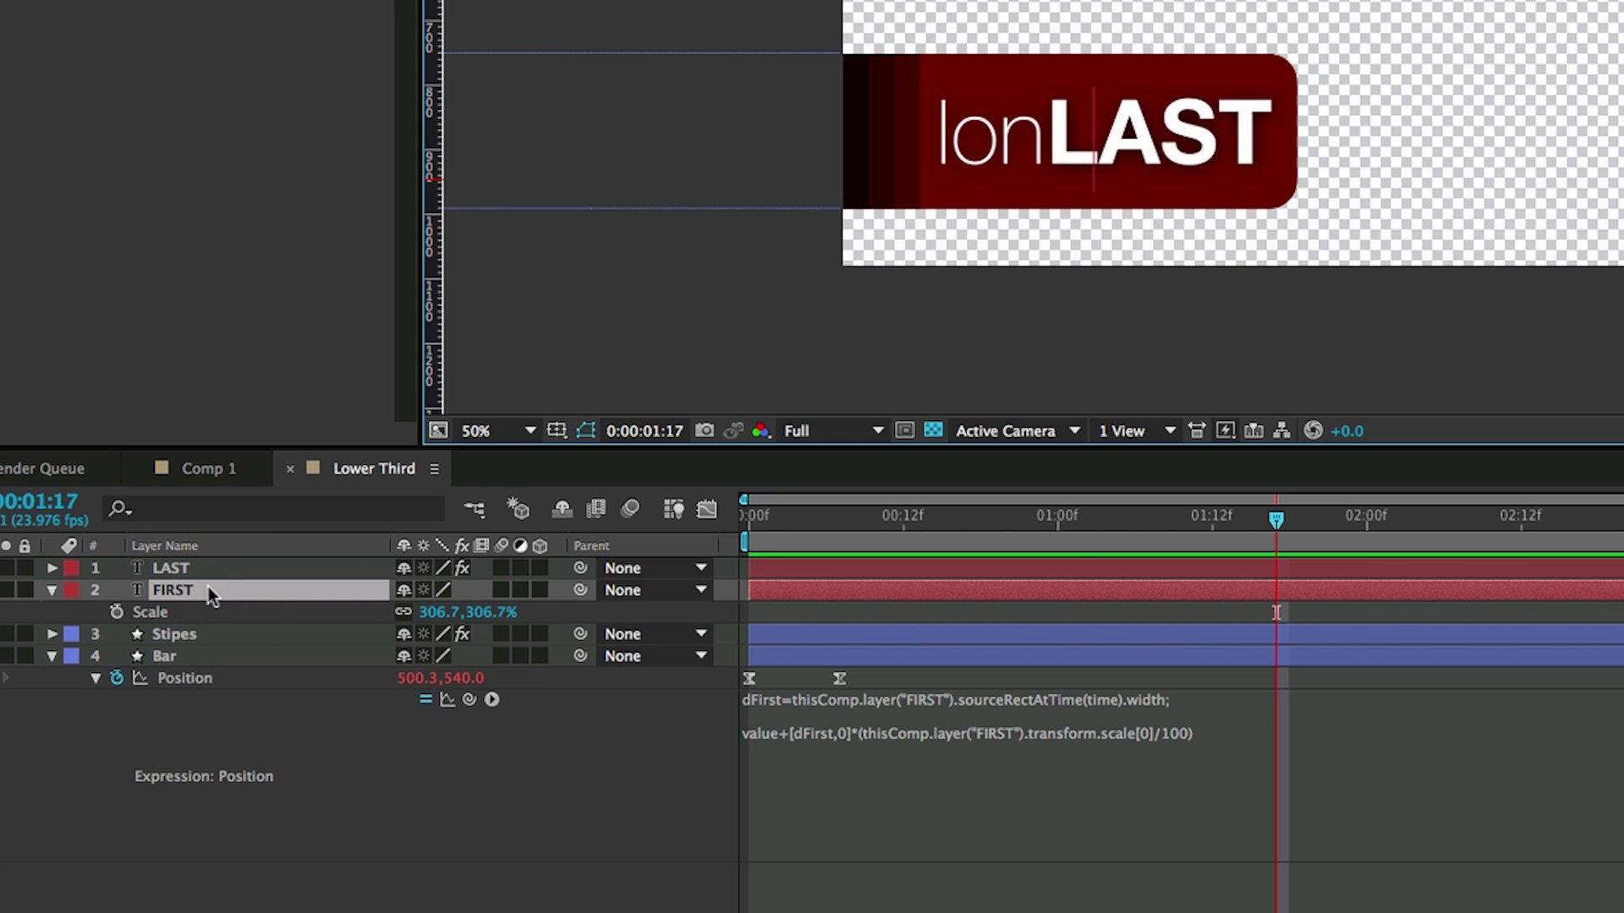
{"action": "type", "text": "gername"}
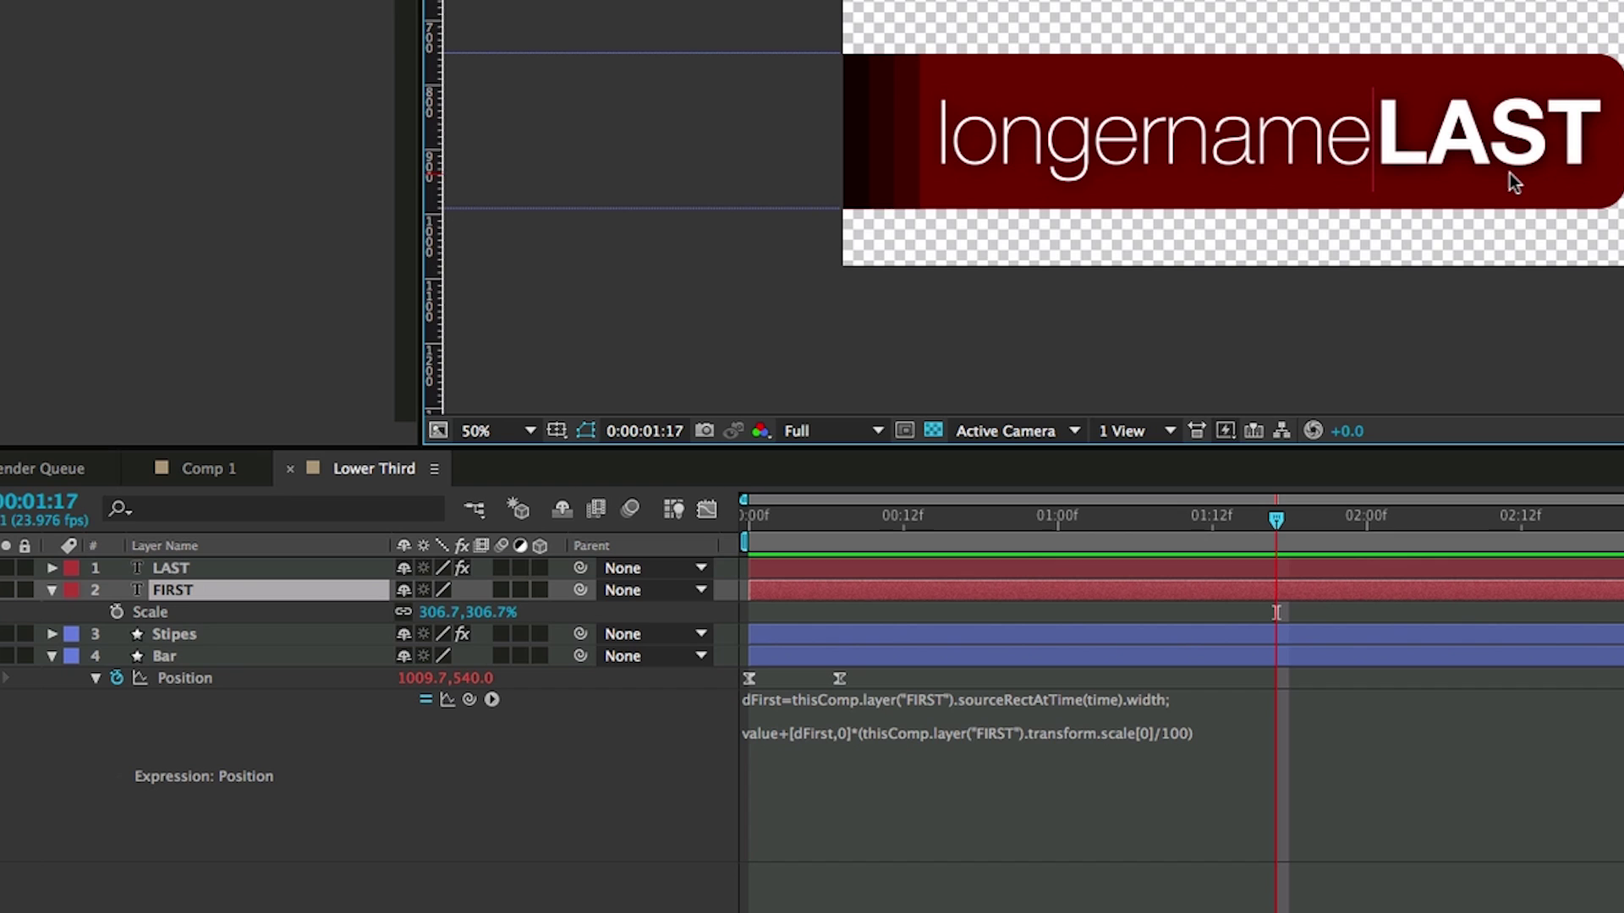
{"action": "key", "text": "BackSpace"}
{"action": "key", "text": "BackSpace"}
{"action": "key", "text": "BackSpace"}
{"action": "key", "text": "BackSpace"}
{"action": "key", "text": "BackSpace"}
{"action": "key", "text": "BackSpace"}
{"action": "key", "text": "BackSpace"}
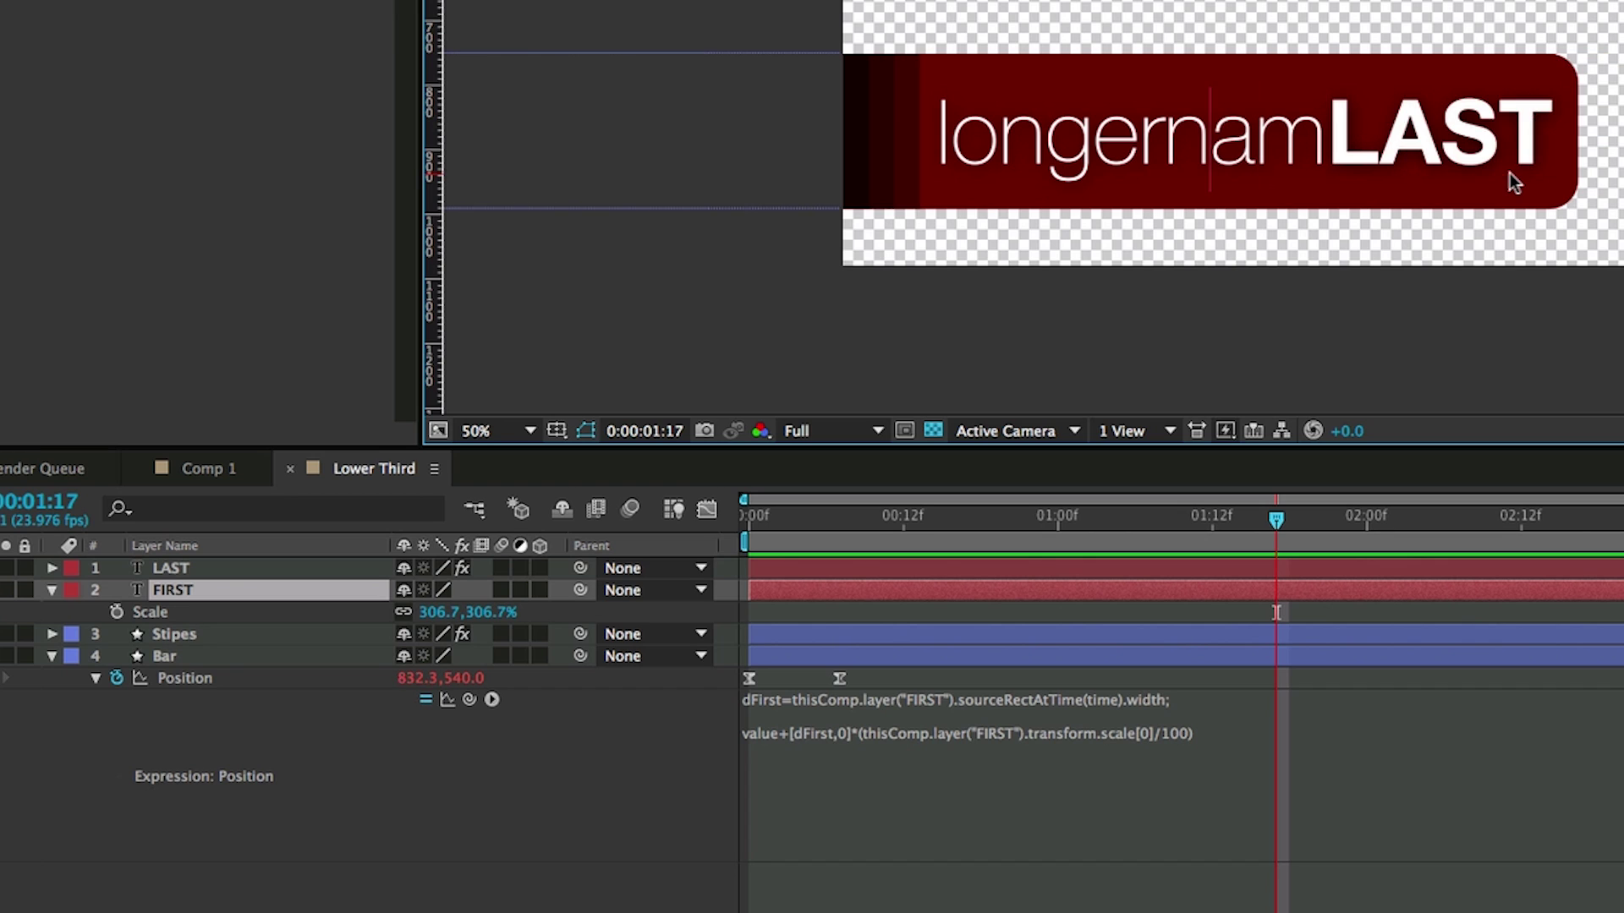
{"action": "key", "text": "BackSpace"}
{"action": "key", "text": "BackSpace"}
{"action": "key", "text": "BackSpace"}
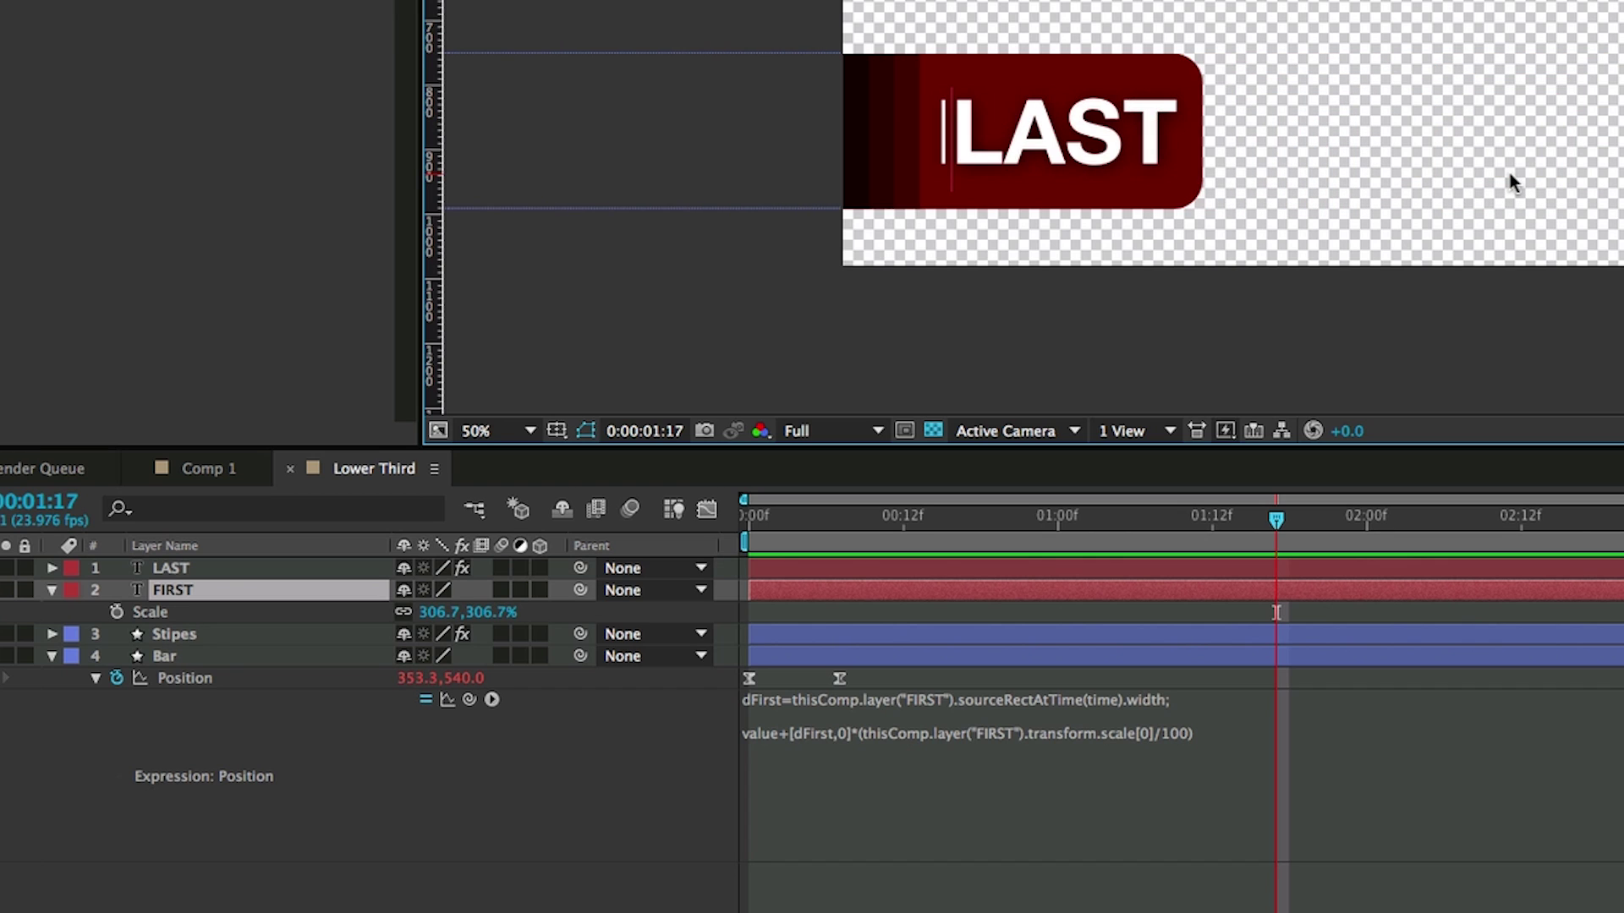
{"action": "type", "text": "F"}
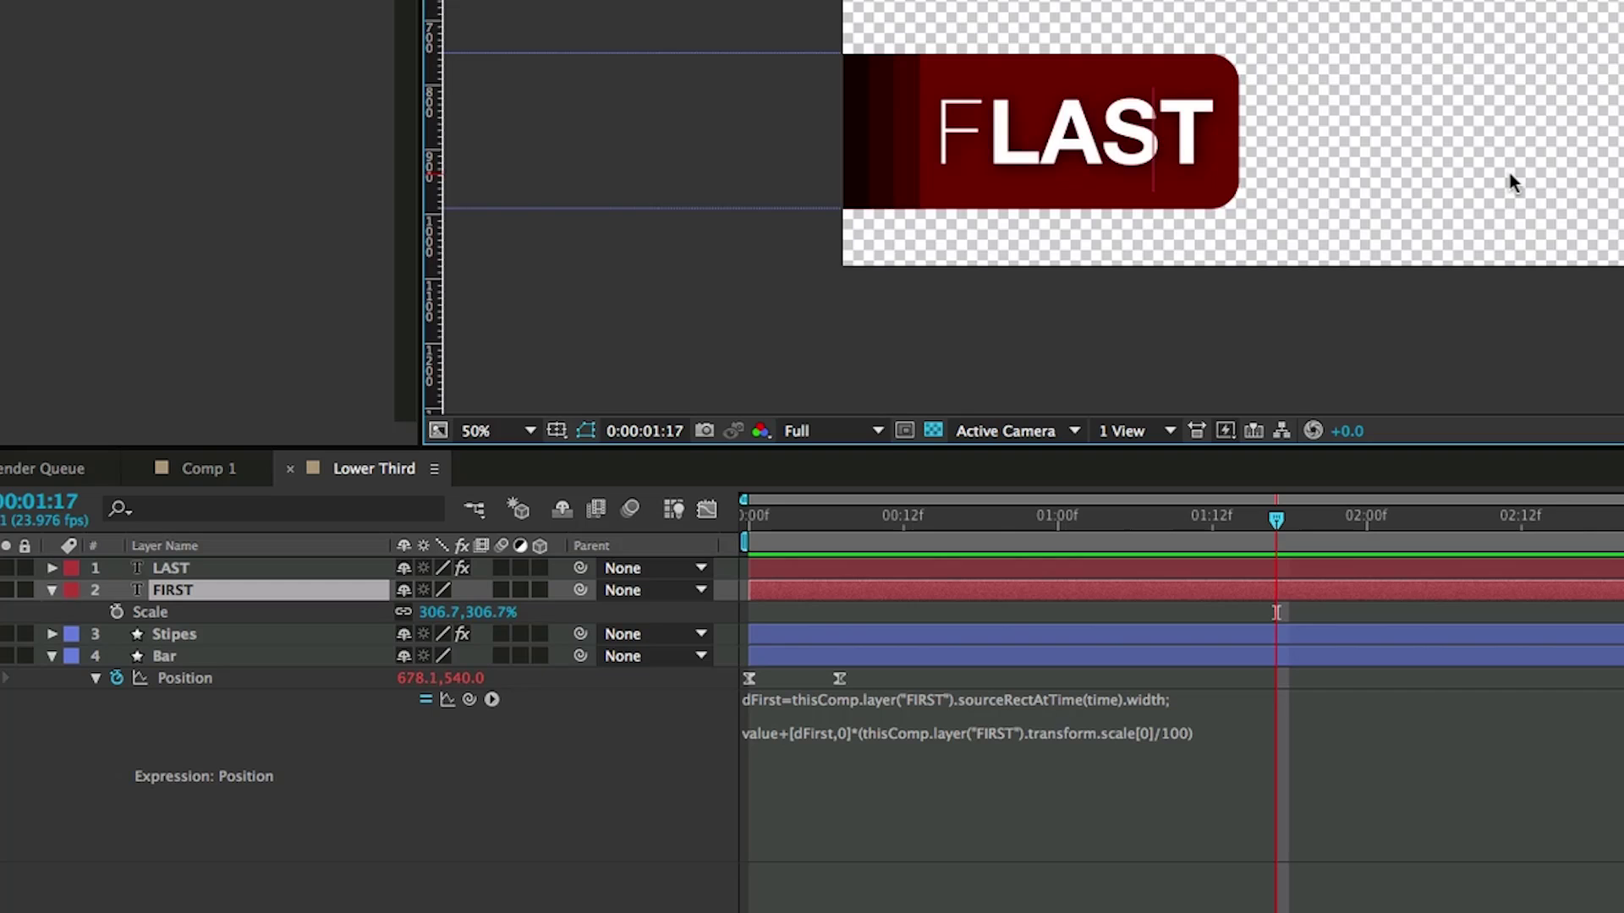
{"action": "type", "text": "IRST"}
Select the LAST layer, delete its text, and undo to bring it back
{"action": "left_click", "coordinate": [240, 568]}
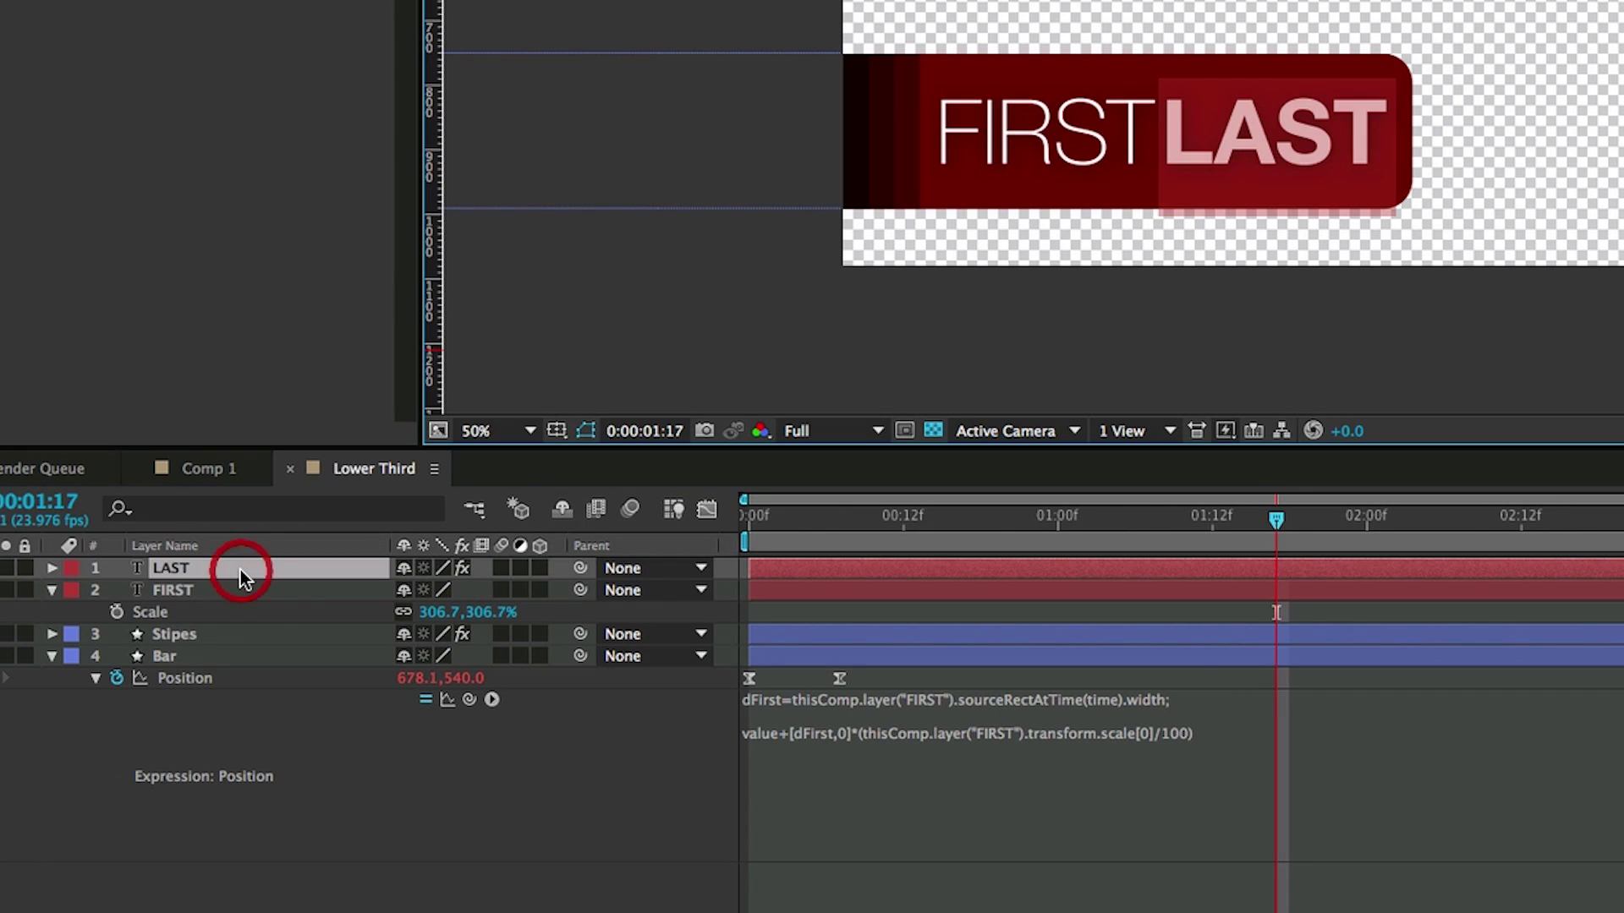
{"action": "key", "text": "BackSpace"}
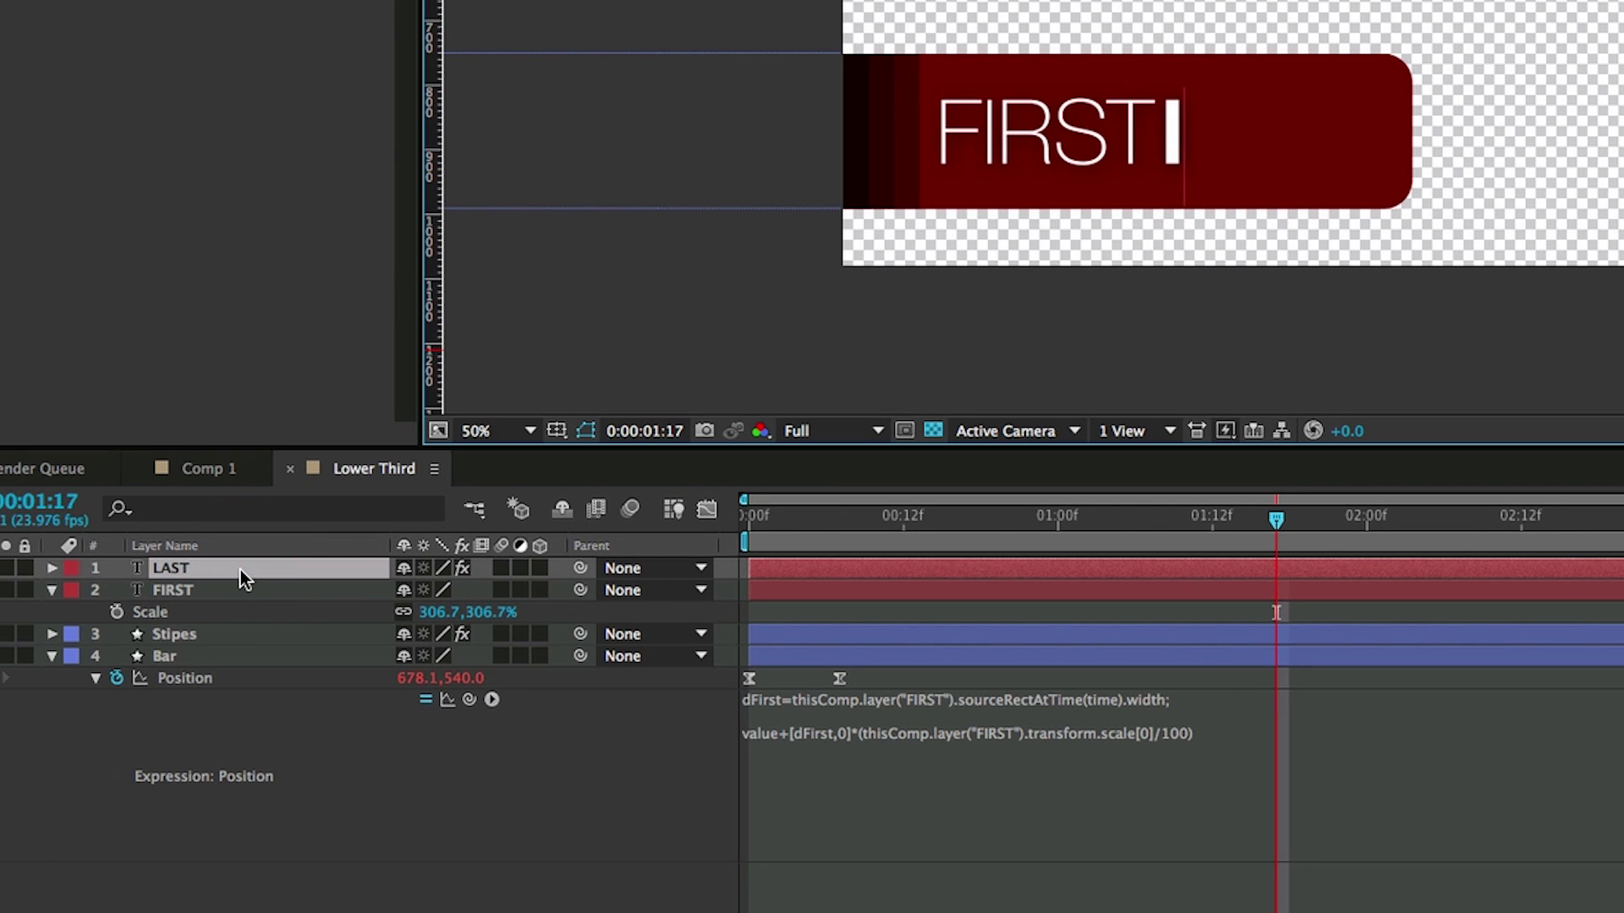
{"action": "key", "text": "ctrl+z"}
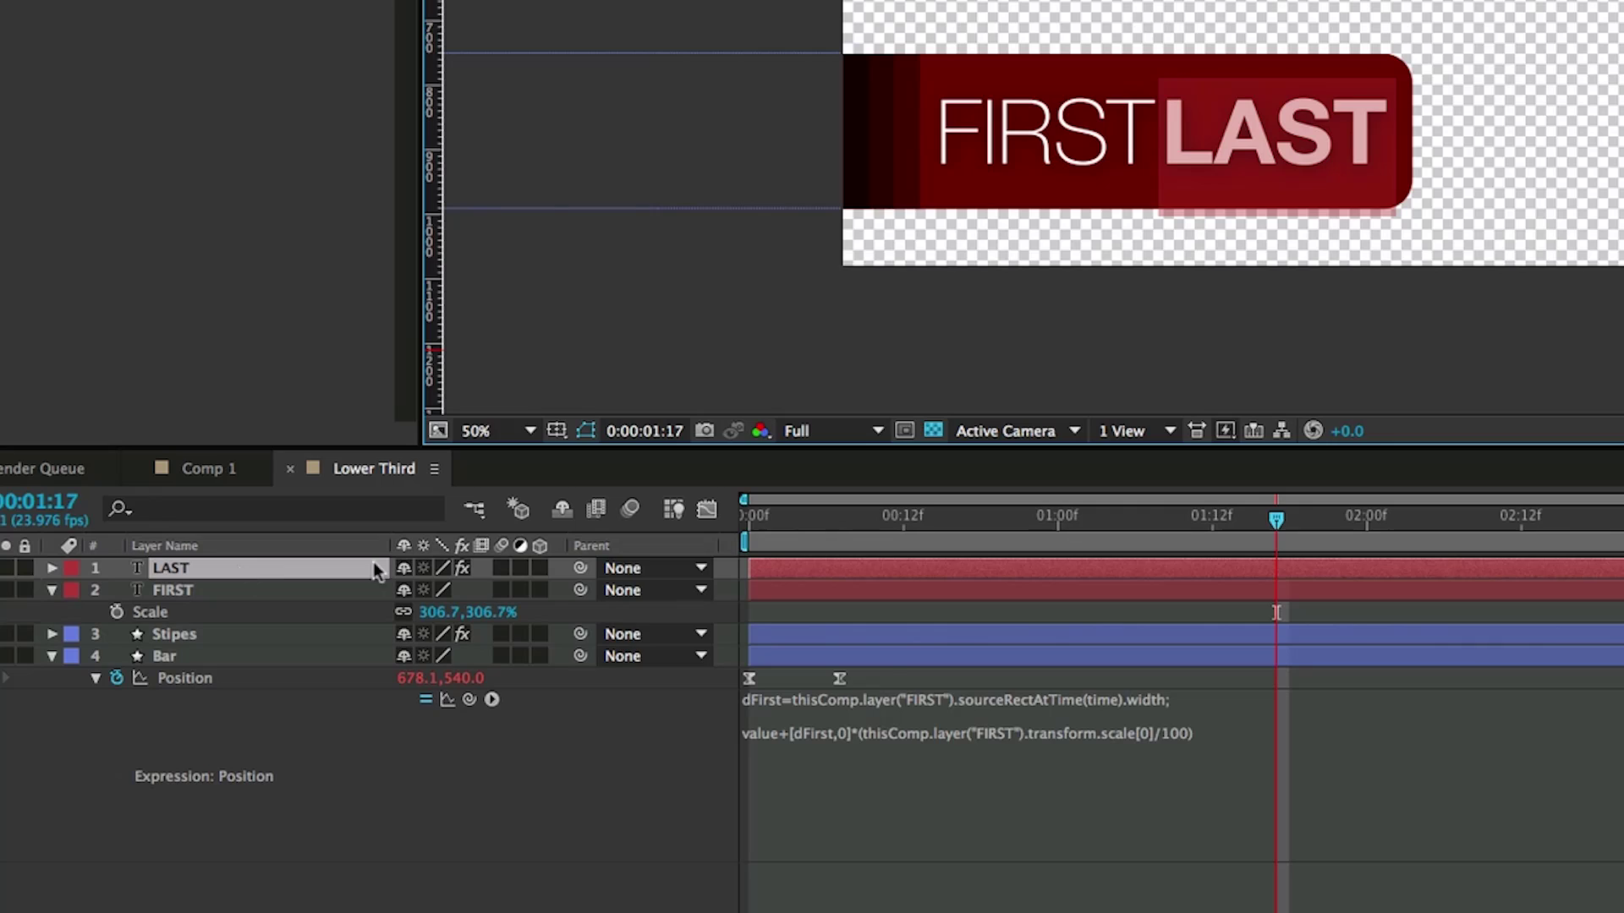
Add a dLast line to the Bar expression, copied from dFirst and referencing layer("LAST")
{"action": "left_click", "coordinate": [1028, 789]}
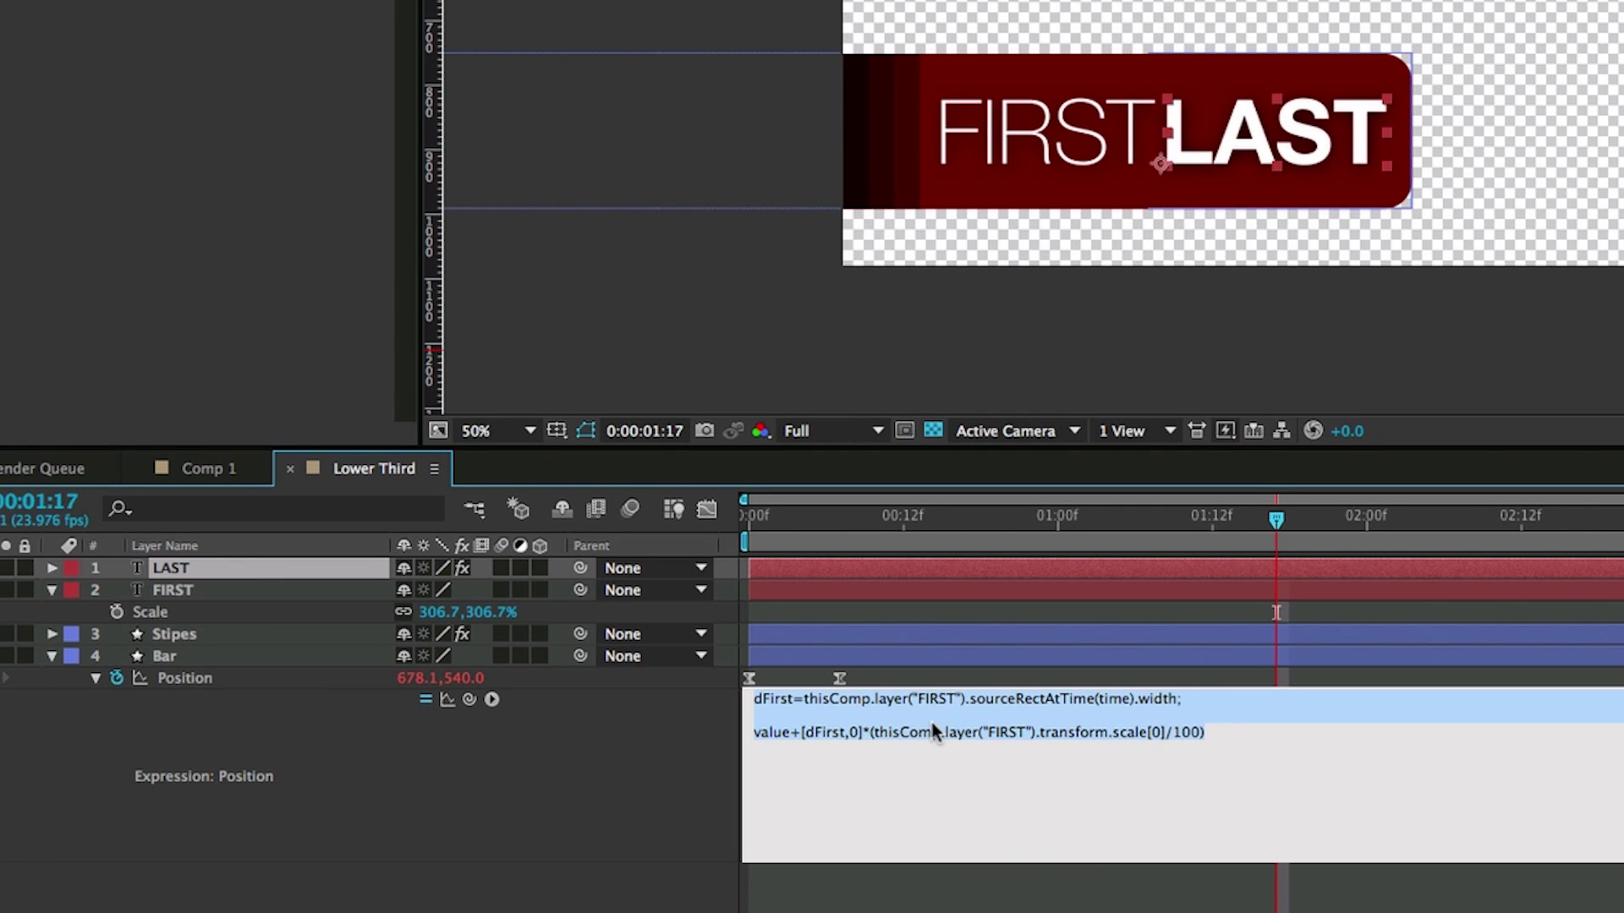
{"action": "left_click_drag", "start_coordinate": [1200, 699], "coordinate": [662, 699]}
{"action": "key", "text": "super+c"}
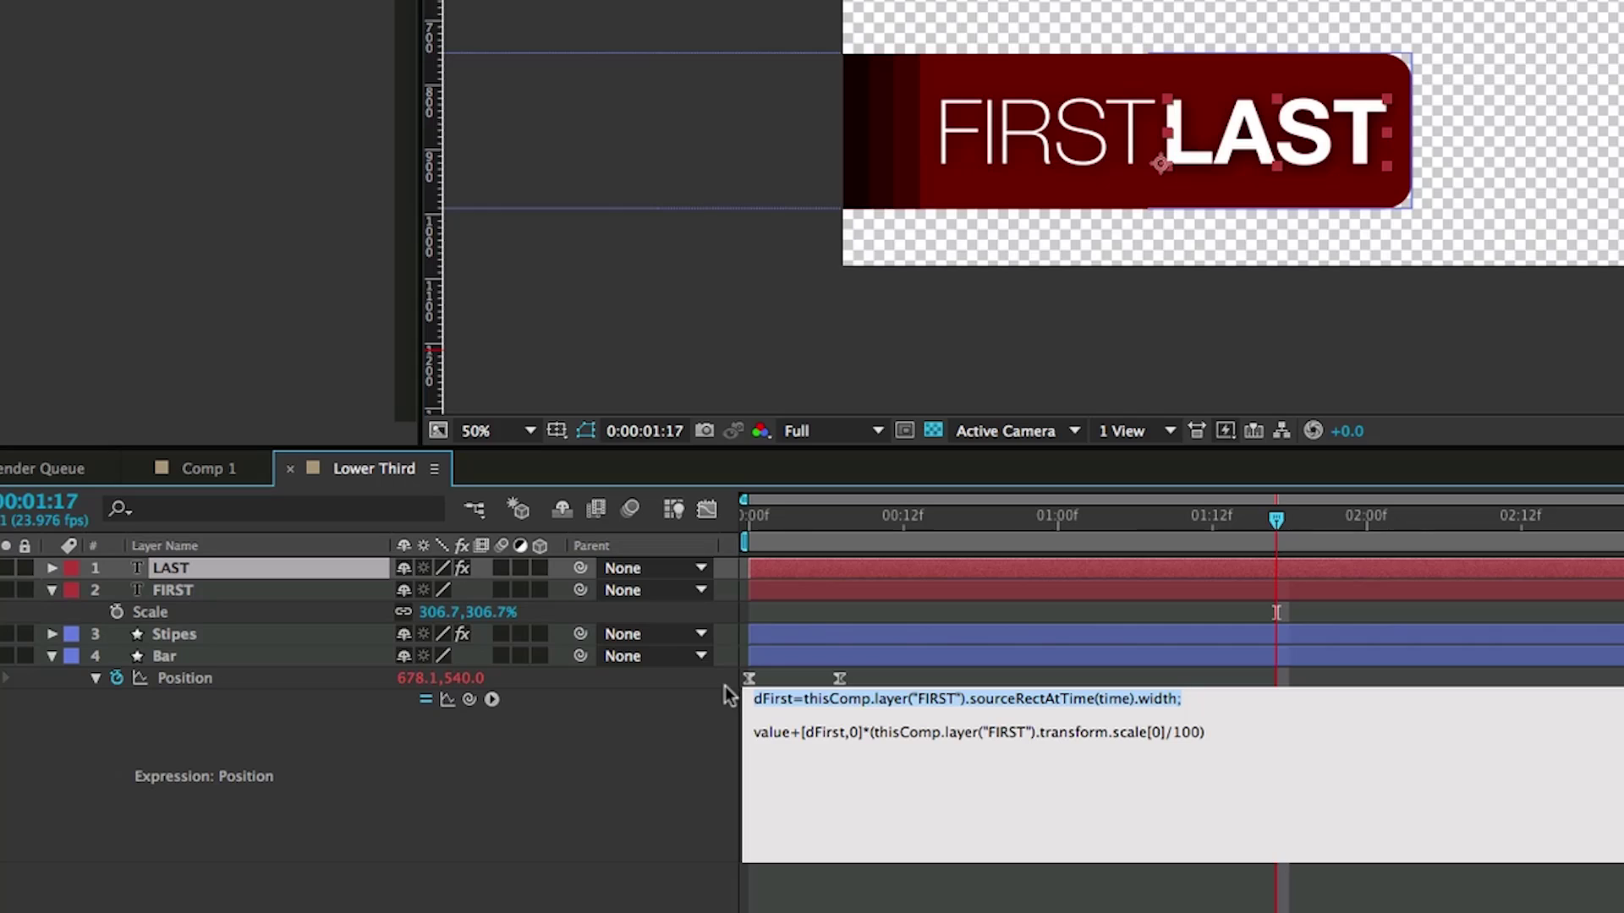
{"action": "left_click", "coordinate": [1199, 694]}
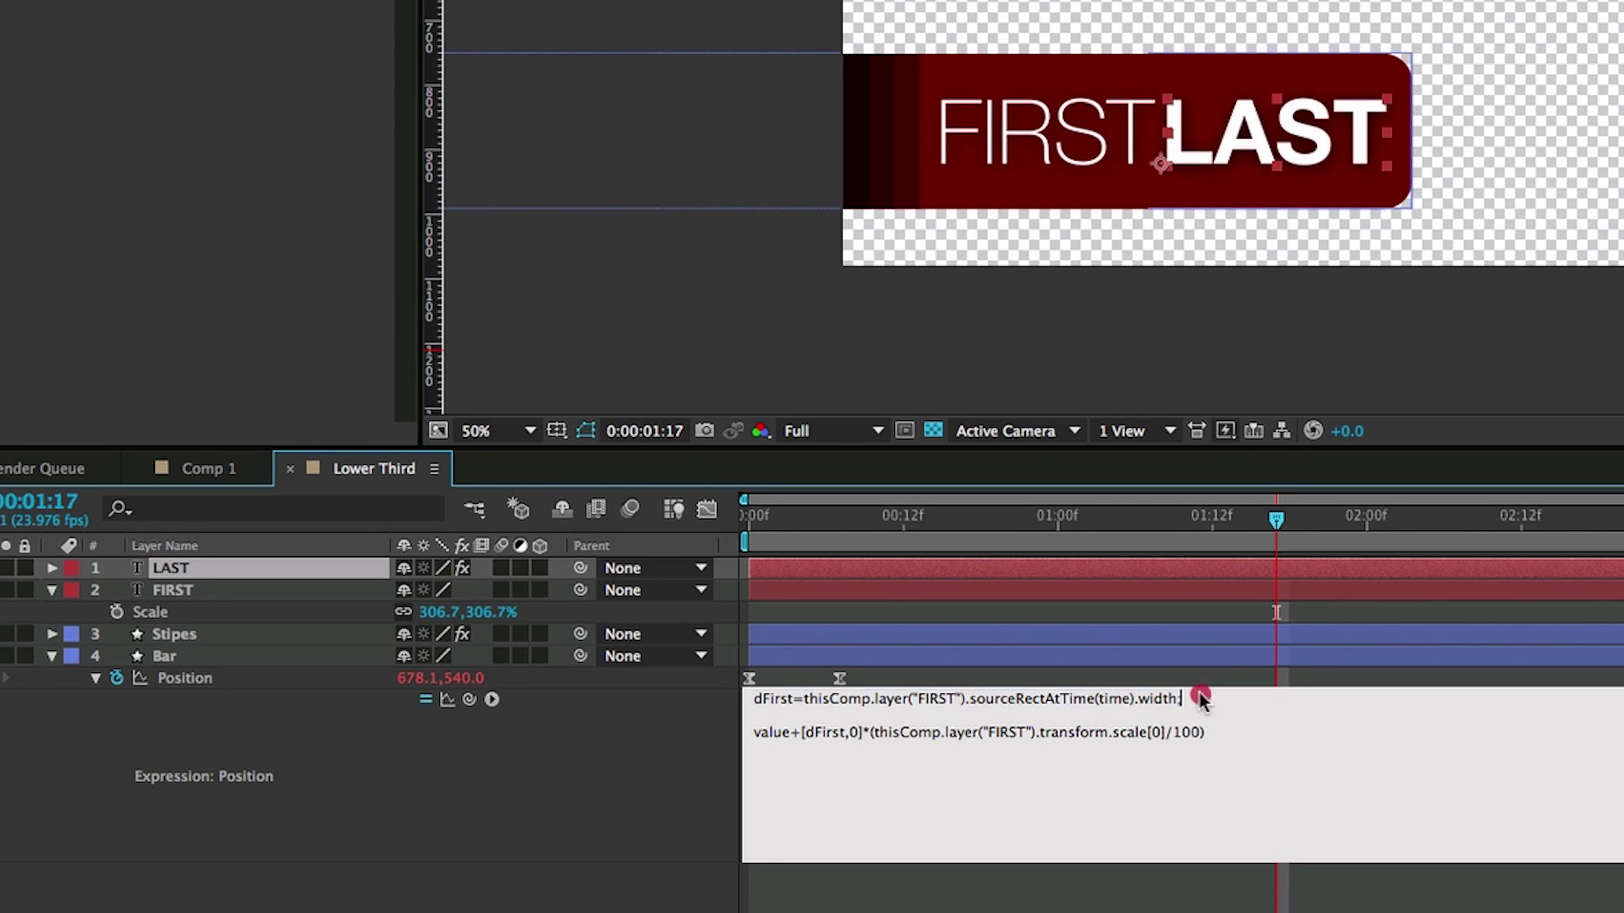
{"action": "key", "text": "Return"}
{"action": "key", "text": "super+v"}
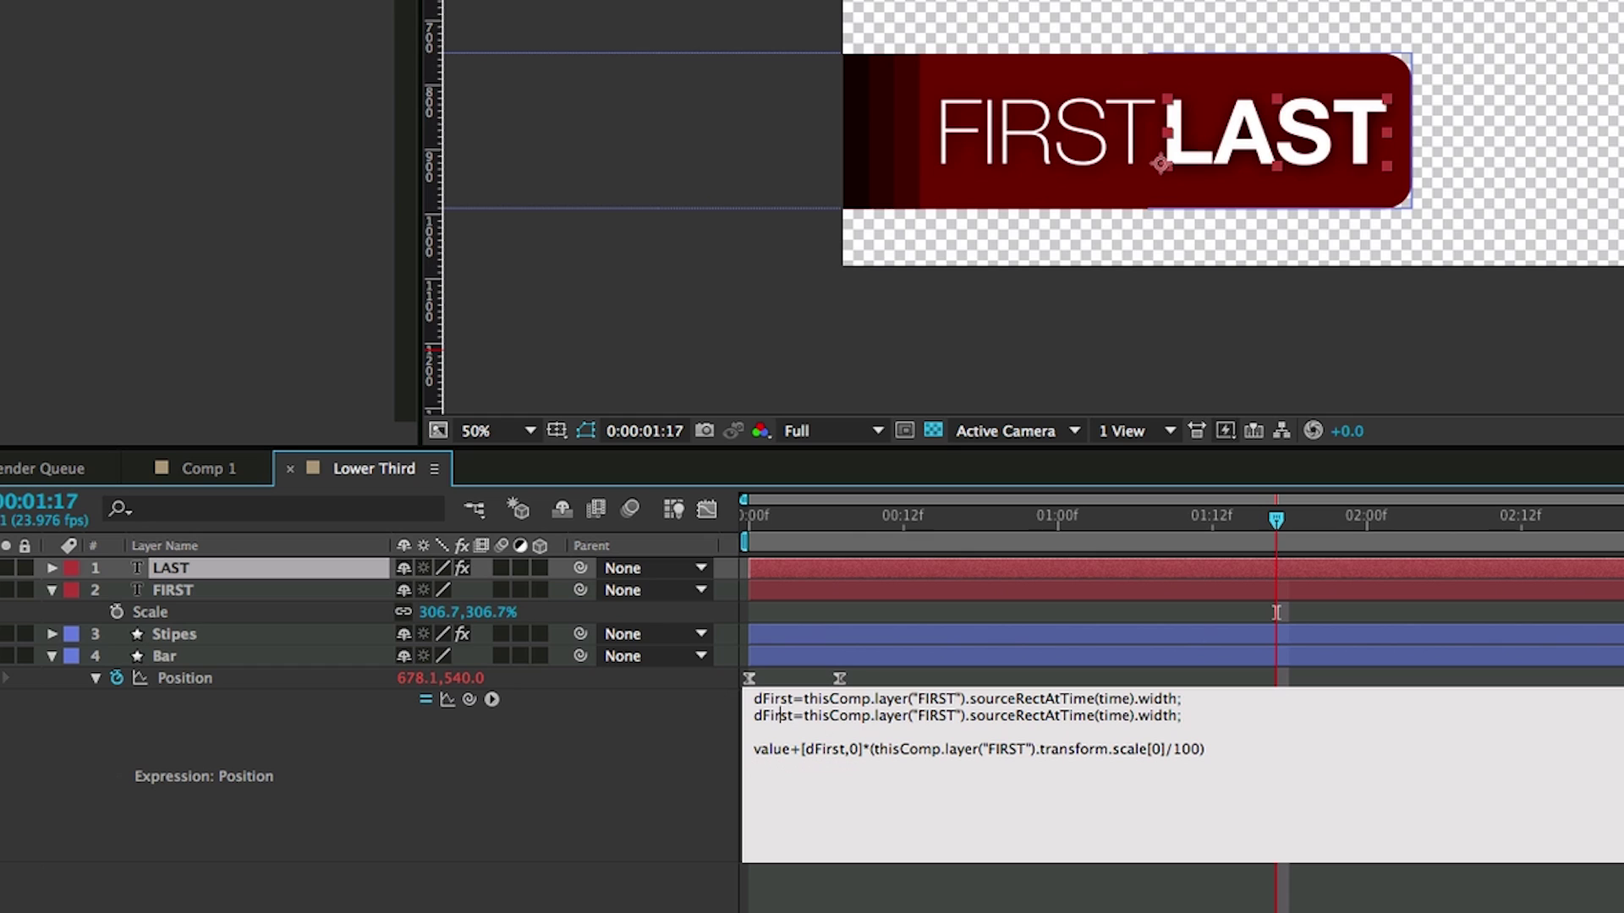
{"action": "key", "text": "shift+Left"}
{"action": "key", "text": "shift+Left"}
{"action": "type", "text": "Last"}
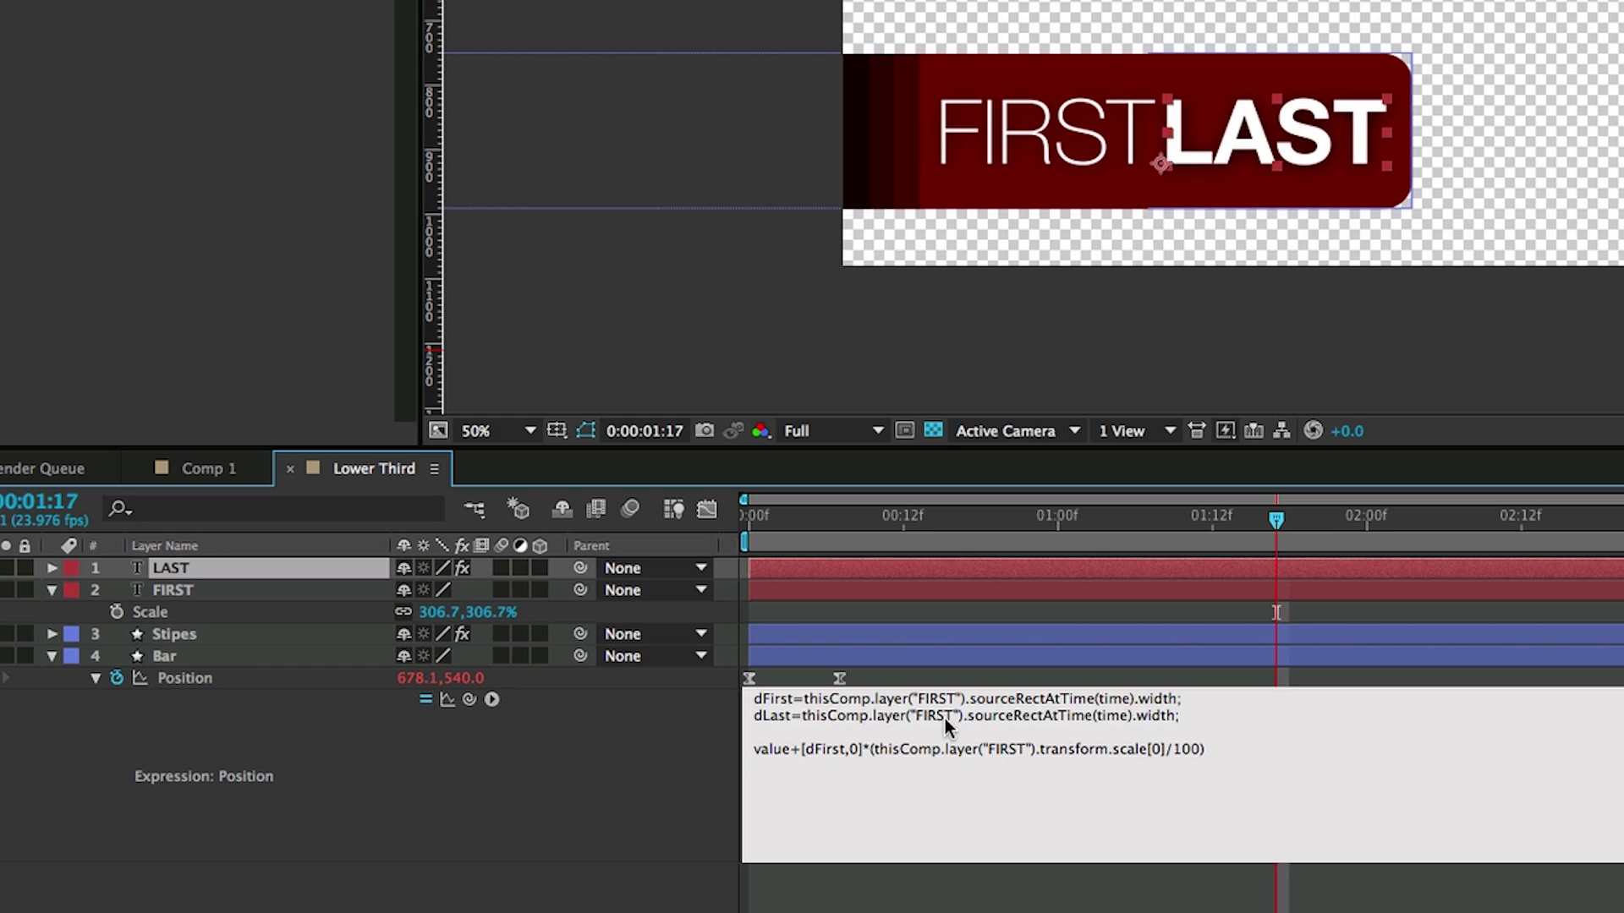
{"action": "left_click", "coordinate": [945, 715]}
{"action": "double_click", "coordinate": [945, 716]}
{"action": "type", "text": "LAST"}
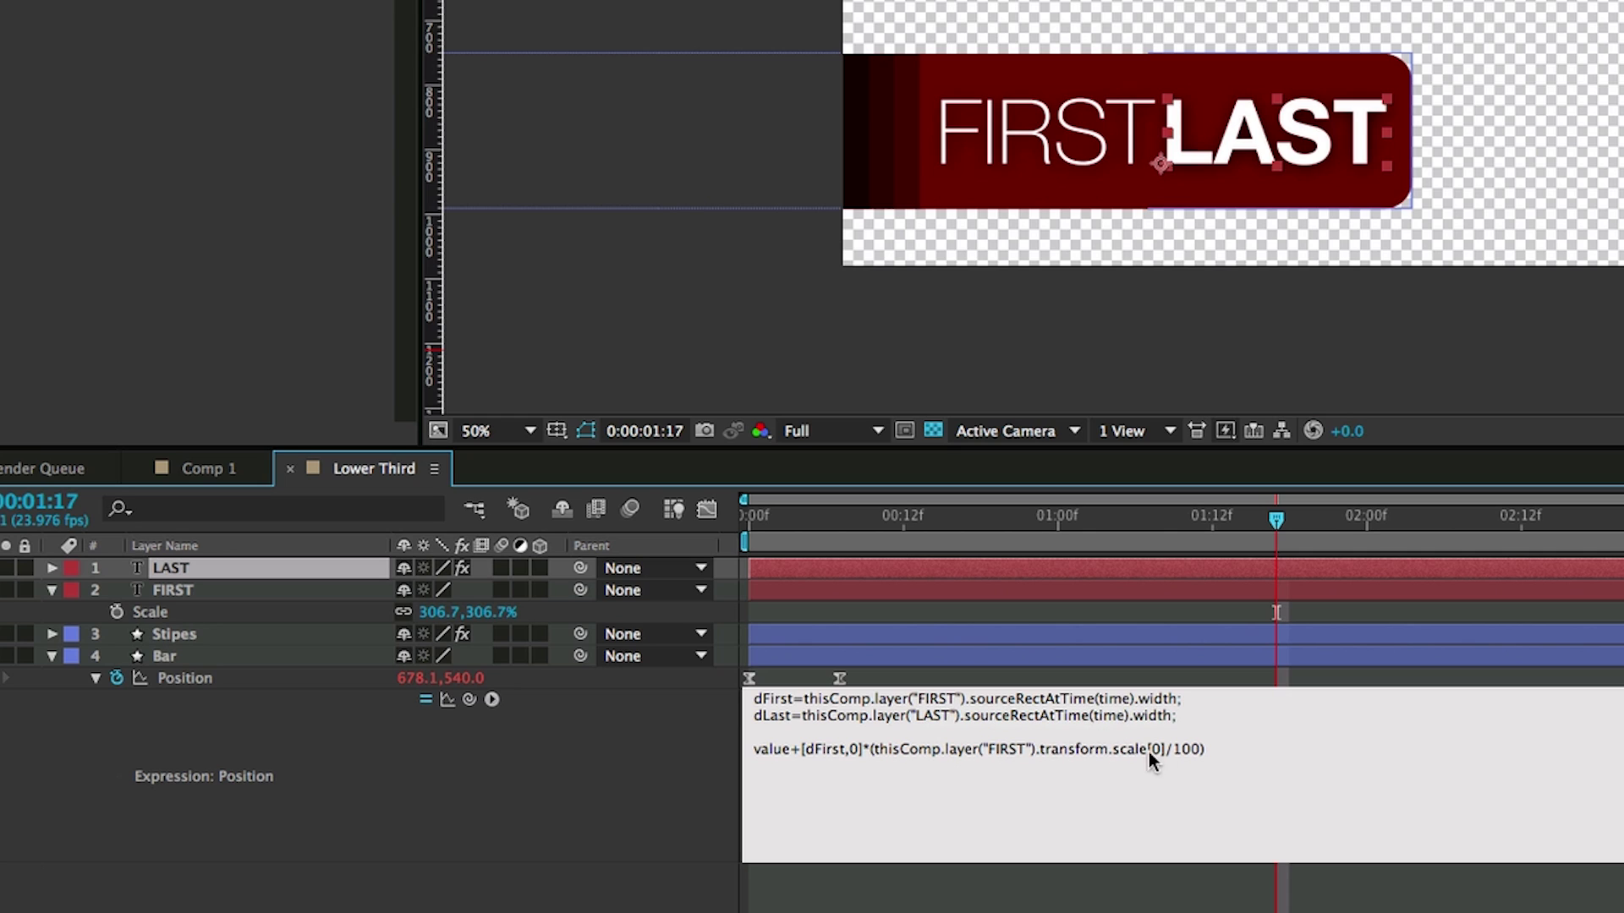
Append a scaled [dLast,0] width-offset term to the last line, moving Bar to 1017.1,540.0
{"action": "mouse_move", "coordinate": [1241, 751]}
{"action": "left_mouse_down"}
{"action": "mouse_move", "coordinate": [1015, 755]}
{"action": "mouse_move", "coordinate": [1237, 754]}
{"action": "mouse_move", "coordinate": [1224, 750]}
{"action": "left_mouse_up"}
{"action": "left_click_drag", "start_coordinate": [793, 748], "coordinate": [1212, 748]}
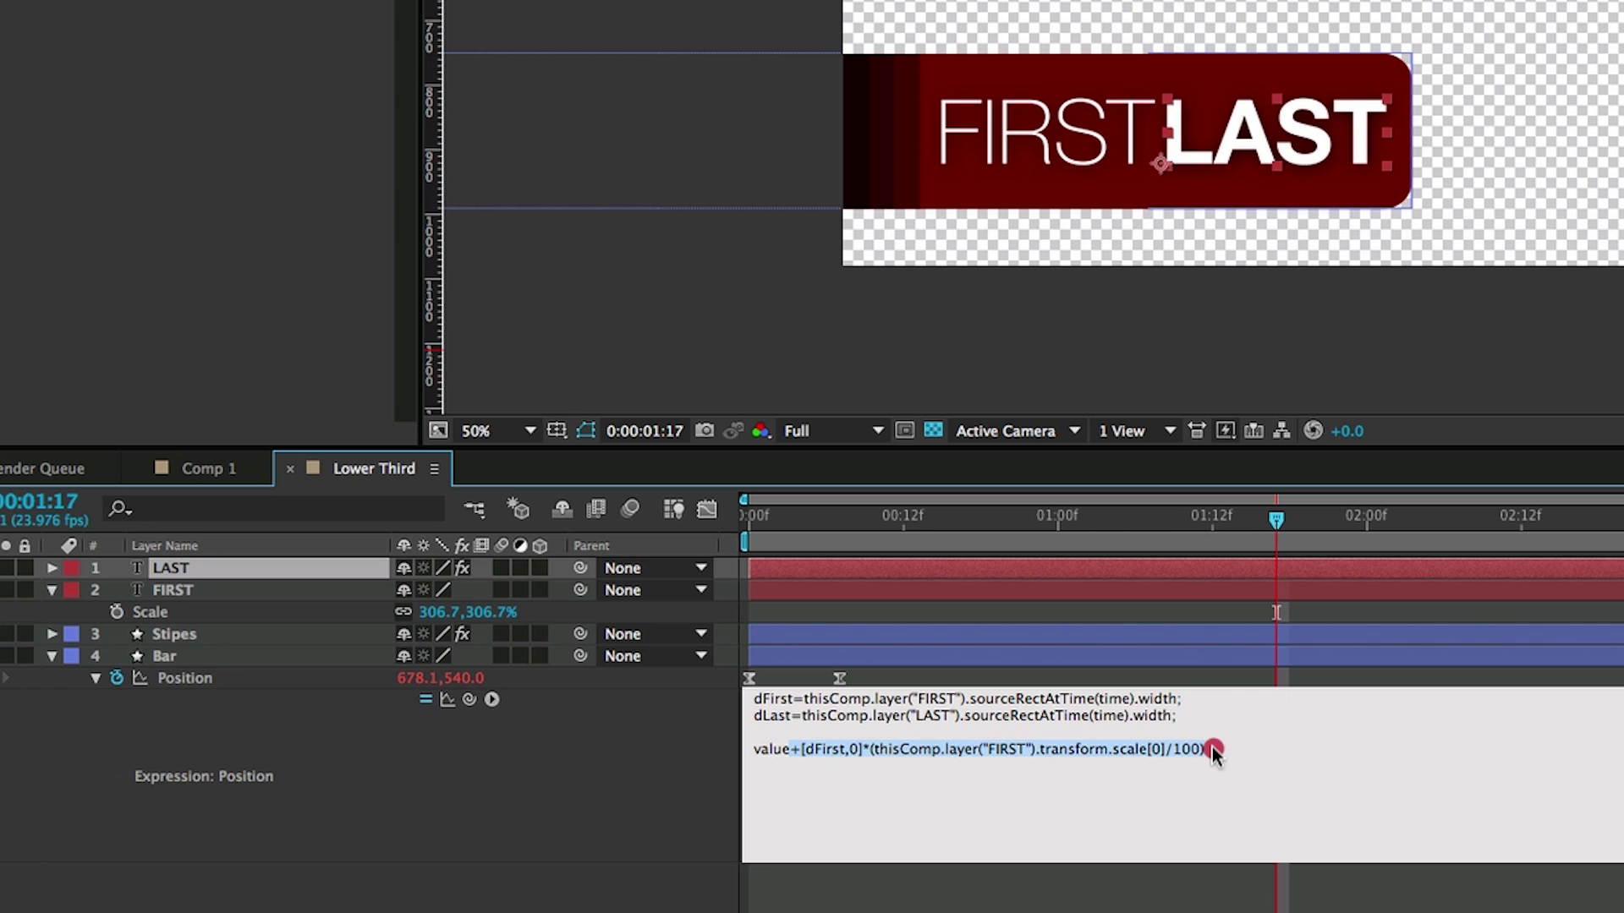
{"action": "key", "text": "ctrl+c"}
{"action": "left_click", "coordinate": [1225, 747]}
{"action": "key", "text": "ctrl+v"}
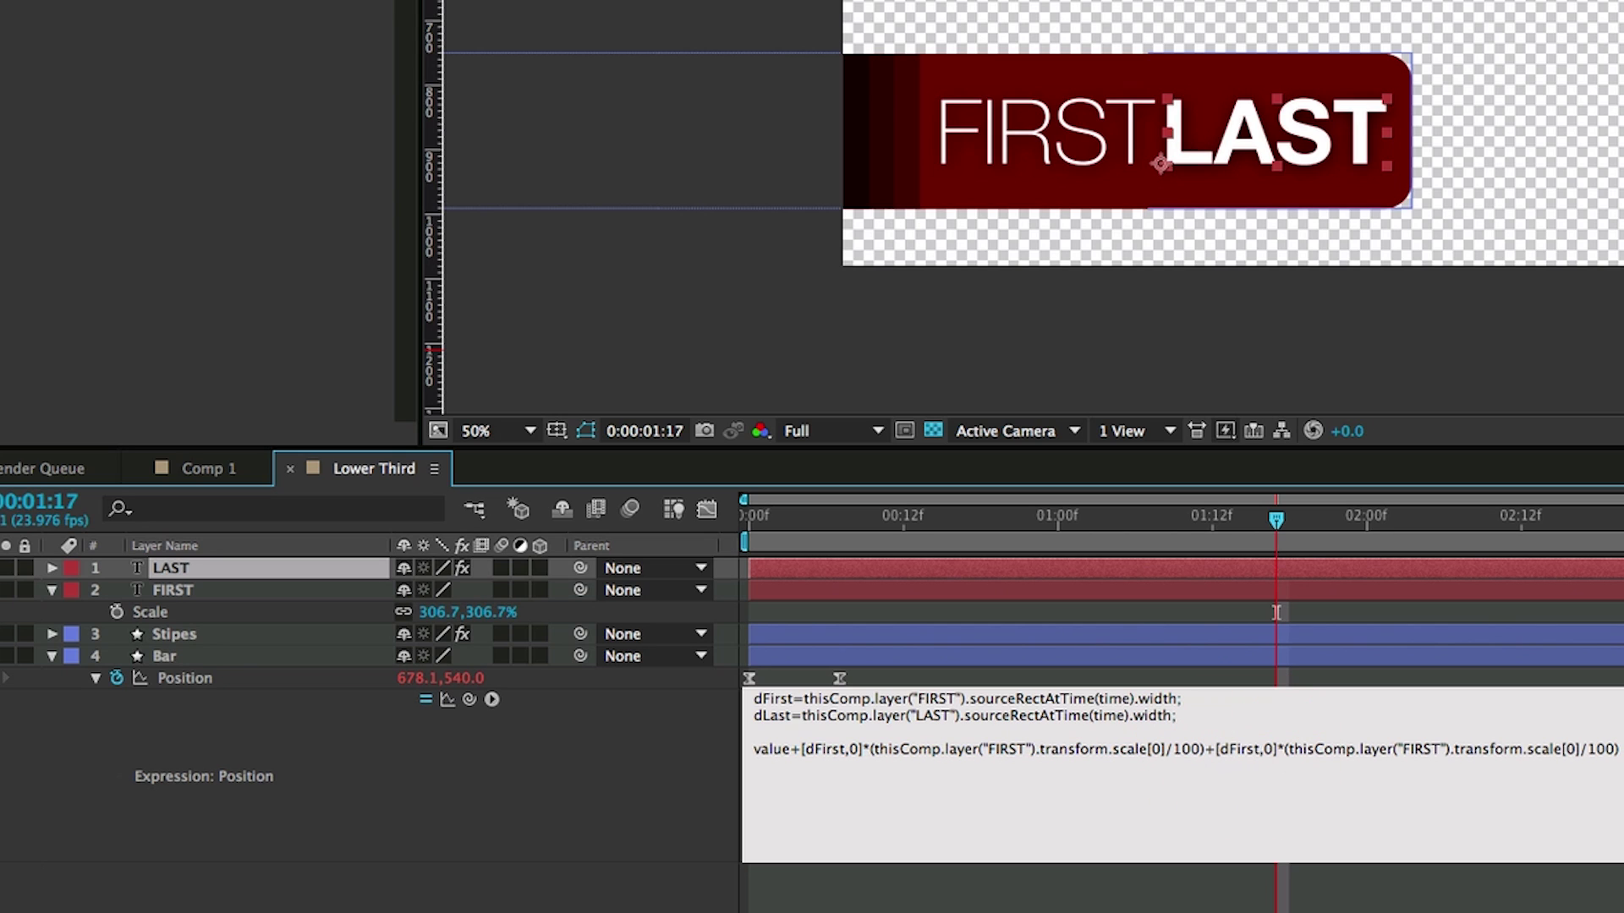
{"action": "left_click_drag", "start_coordinate": [1260, 749], "coordinate": [1228, 749]}
{"action": "type", "text": "Last"}
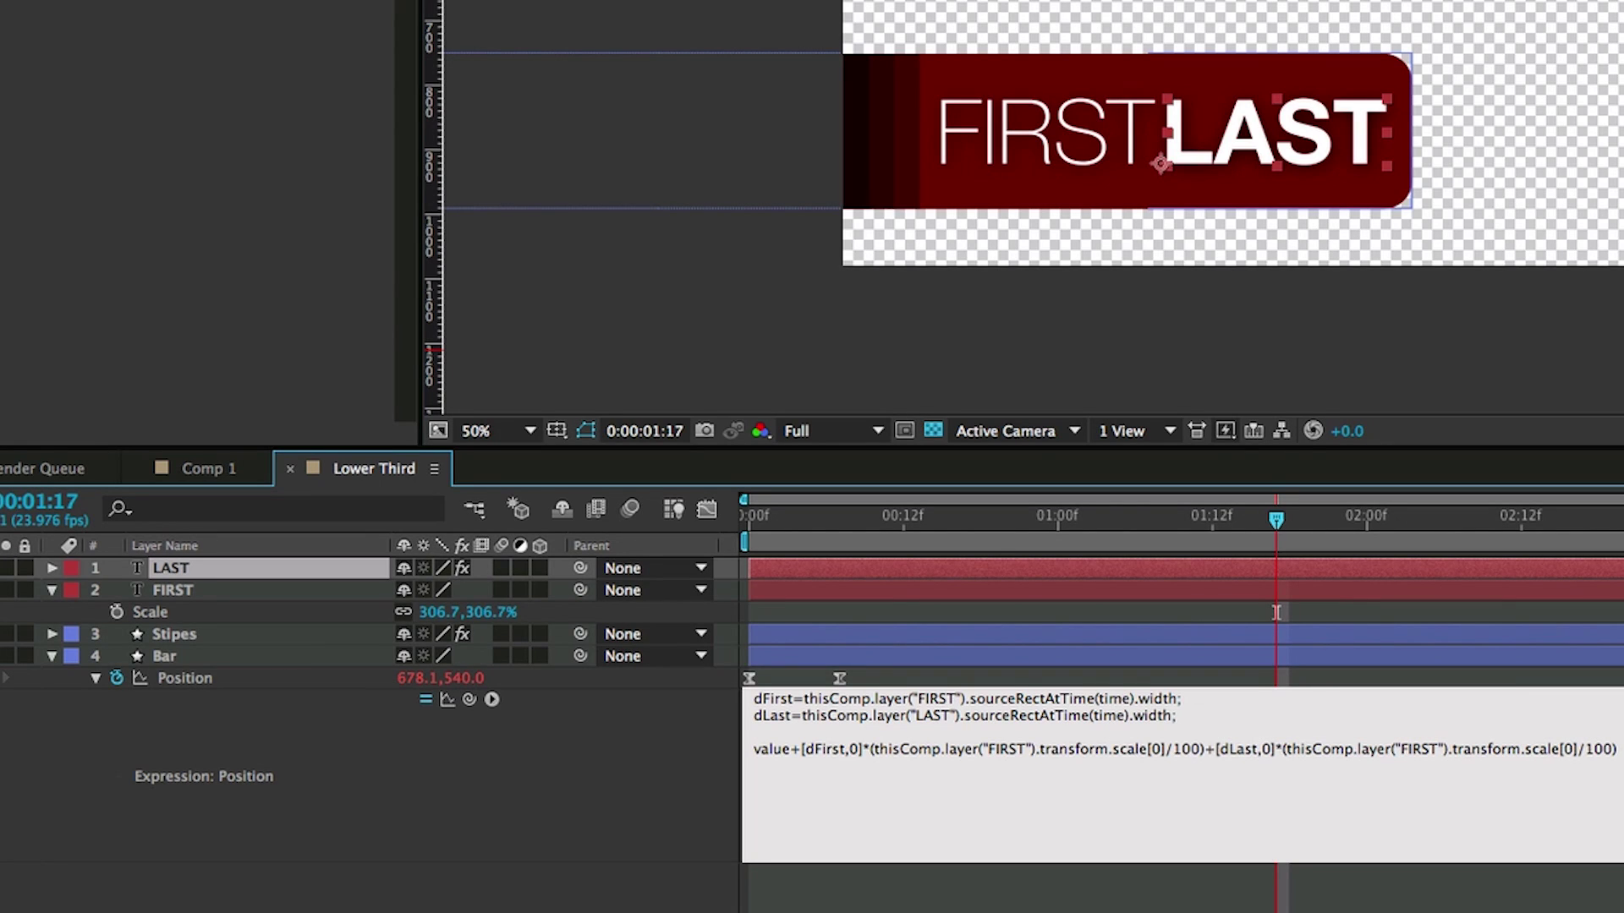
{"action": "left_click", "coordinate": [1292, 678]}
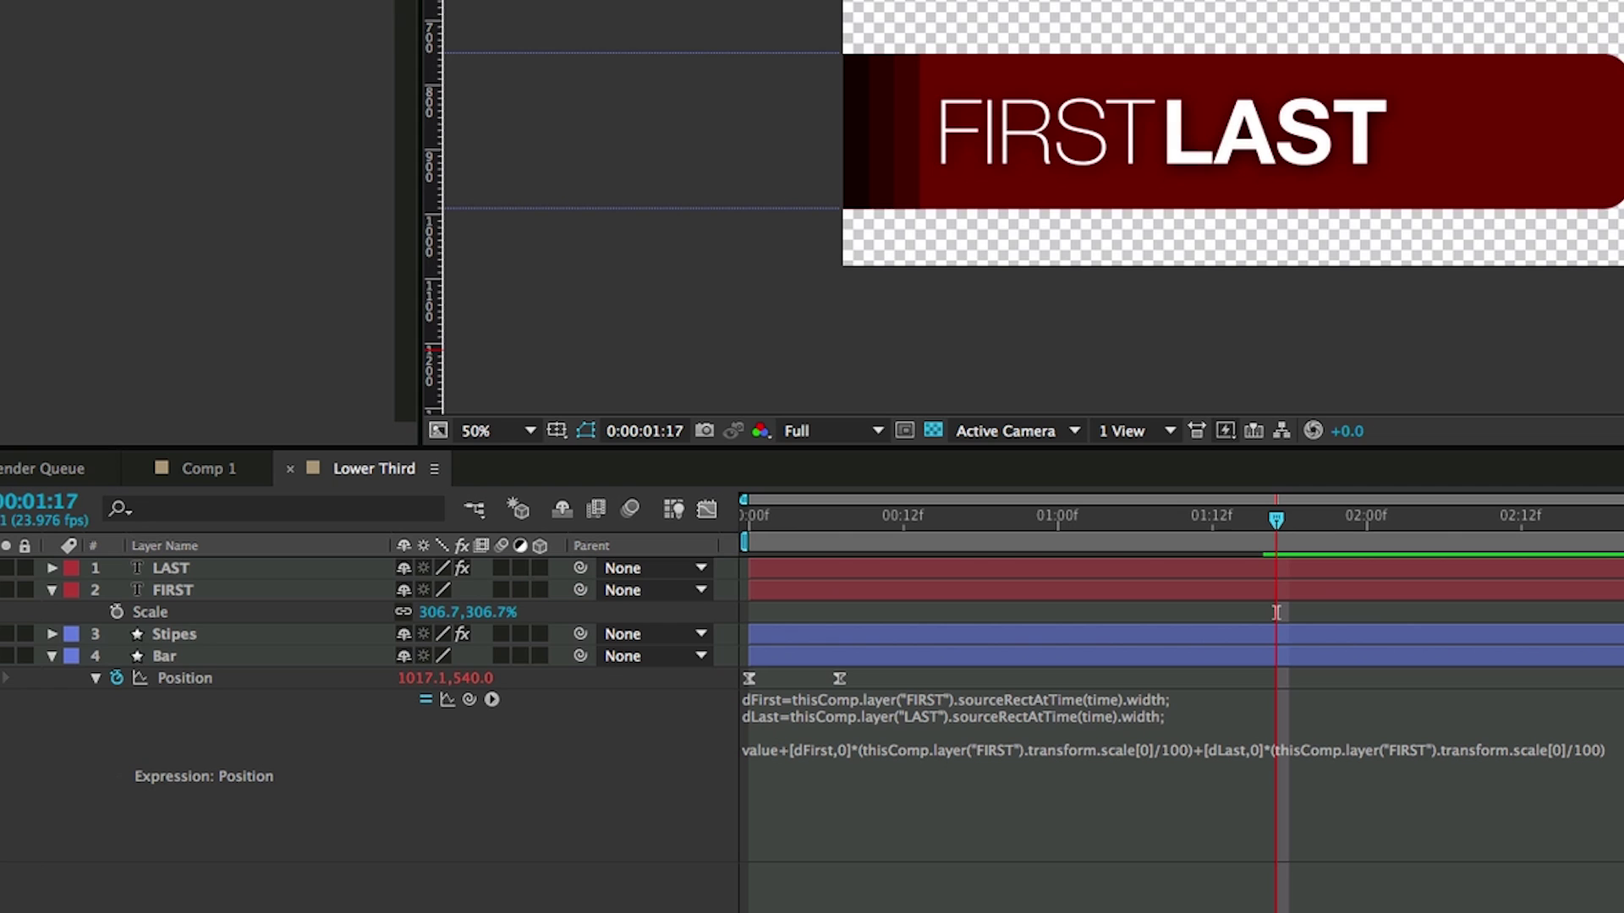
Keyframe Bar from -230.9,540 at frame 0 to 701.1,540 past LAST, then preview
{"action": "left_click_drag", "start_coordinate": [1576, 167], "coordinate": [1371, 161]}
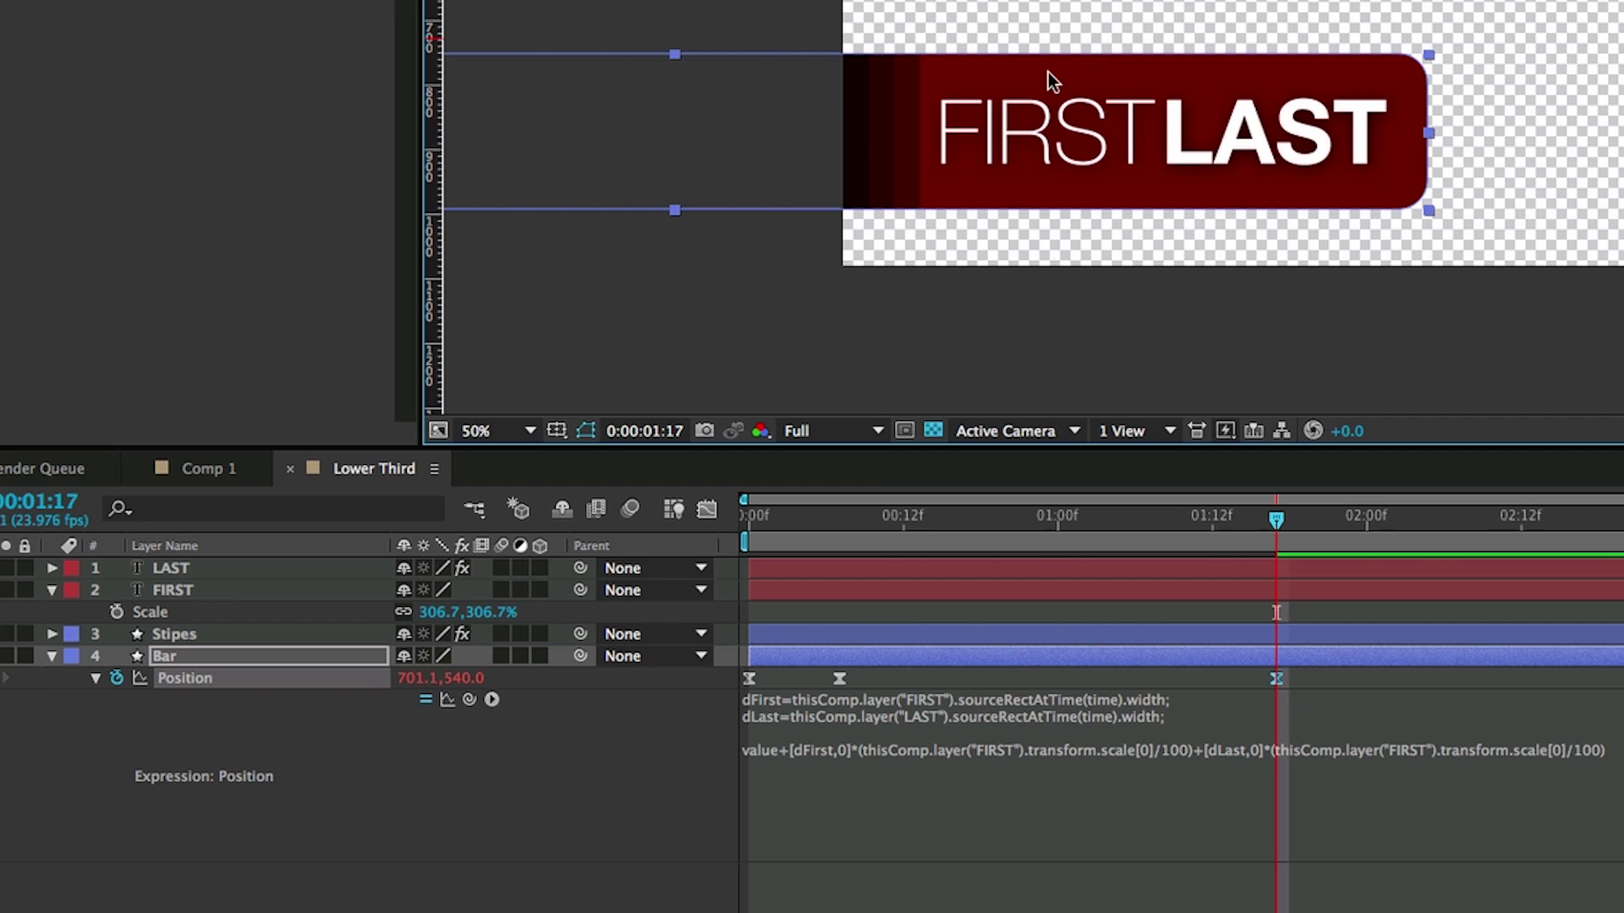
{"action": "left_click_drag", "start_coordinate": [1258, 686], "coordinate": [846, 686]}
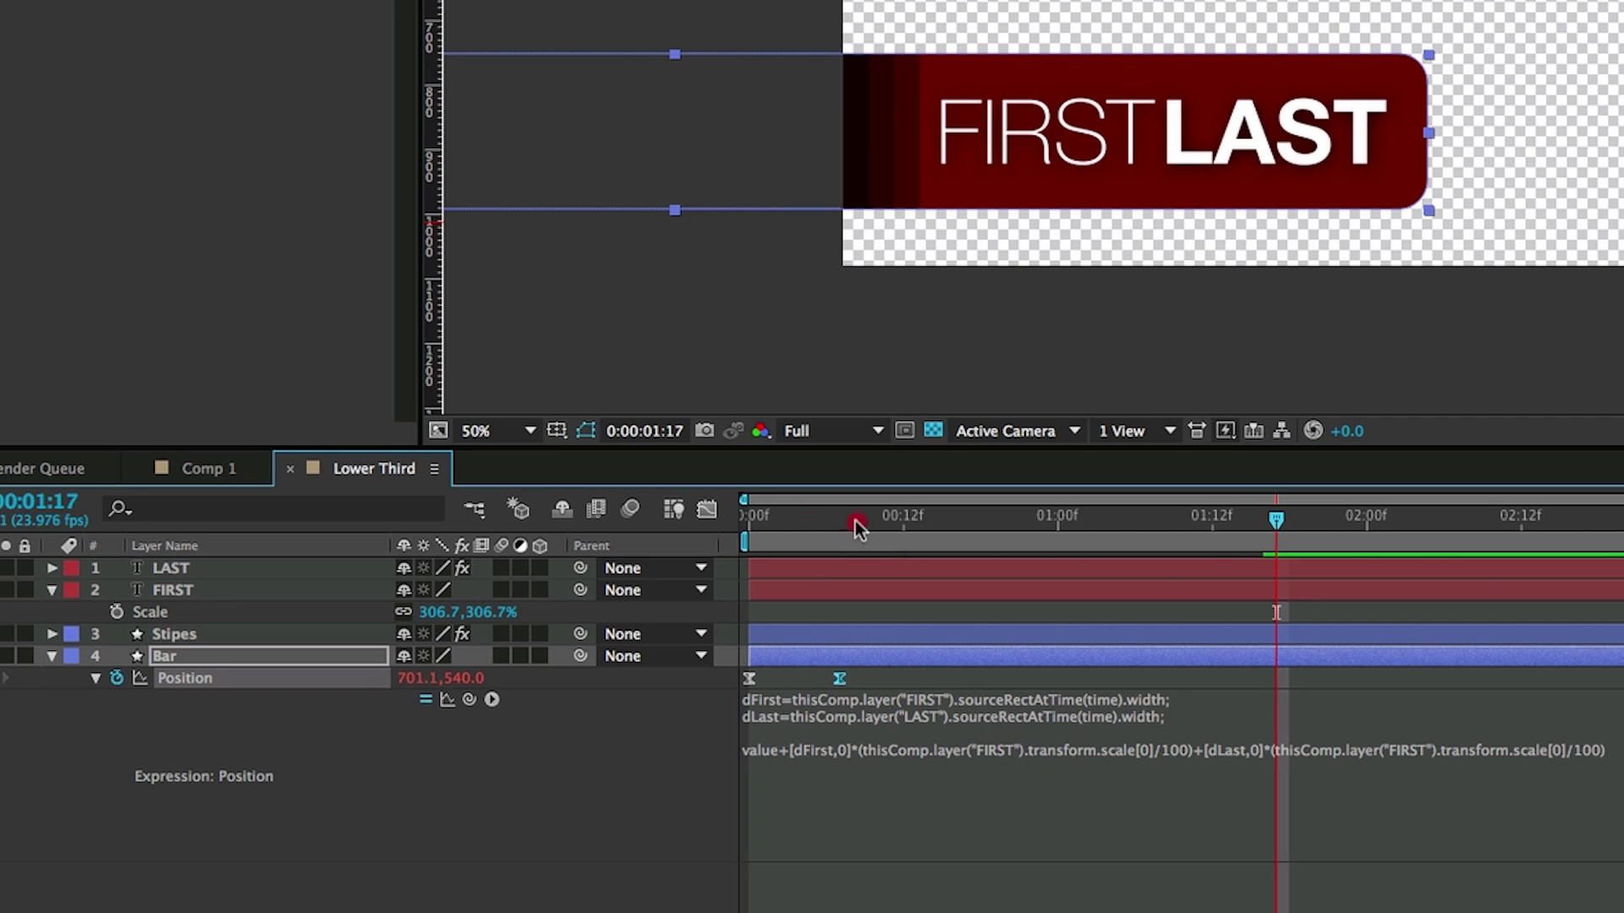
{"action": "key", "text": "Home"}
{"action": "left_click", "coordinate": [671, 508]}
{"action": "left_click", "coordinate": [990, 156]}
{"action": "left_click_drag", "start_coordinate": [987, 153], "coordinate": [775, 148]}
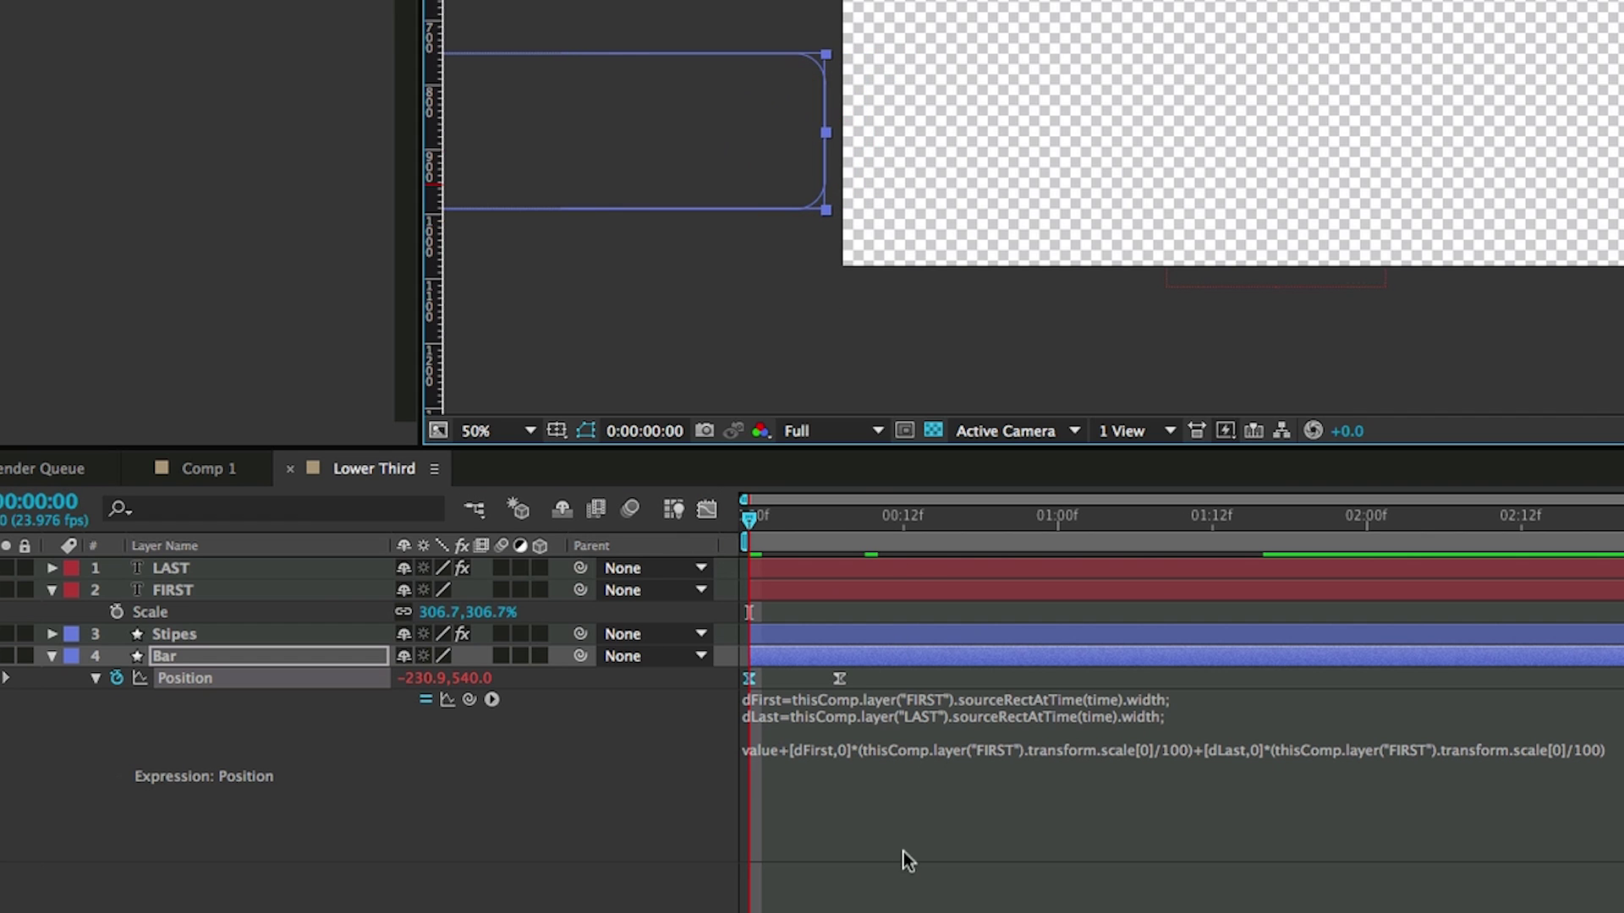
{"action": "left_click", "coordinate": [919, 867]}
{"action": "key", "text": "space"}
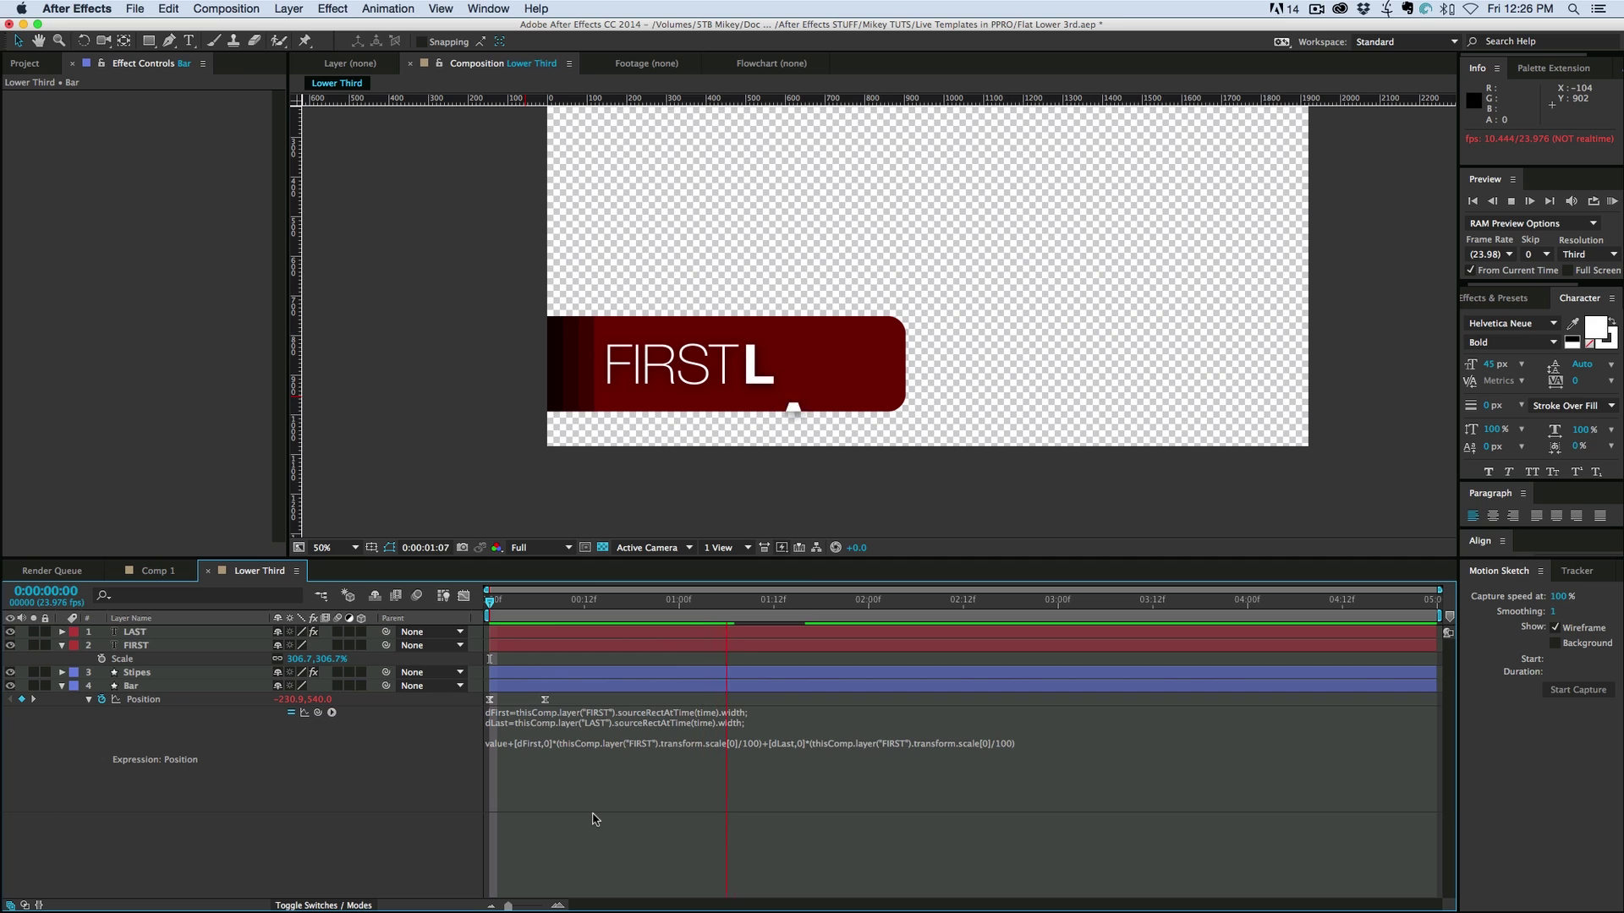
Change the last name to 'LONGERLAST' to watch the bar widen, then undo
{"action": "key", "text": "space"}
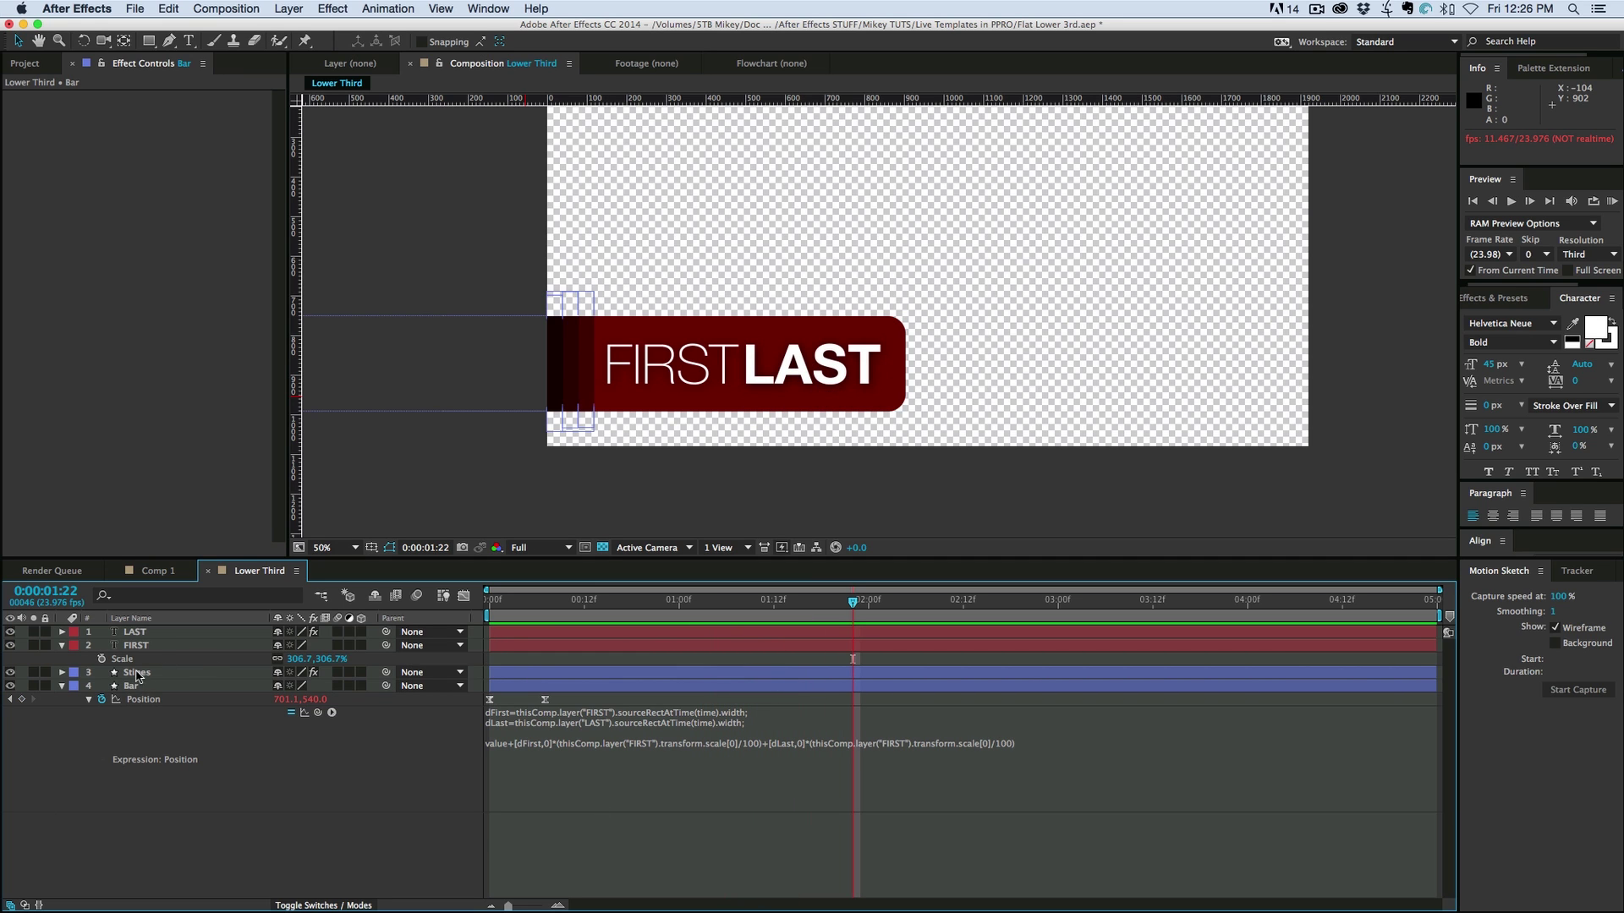
{"action": "left_click", "coordinate": [158, 637]}
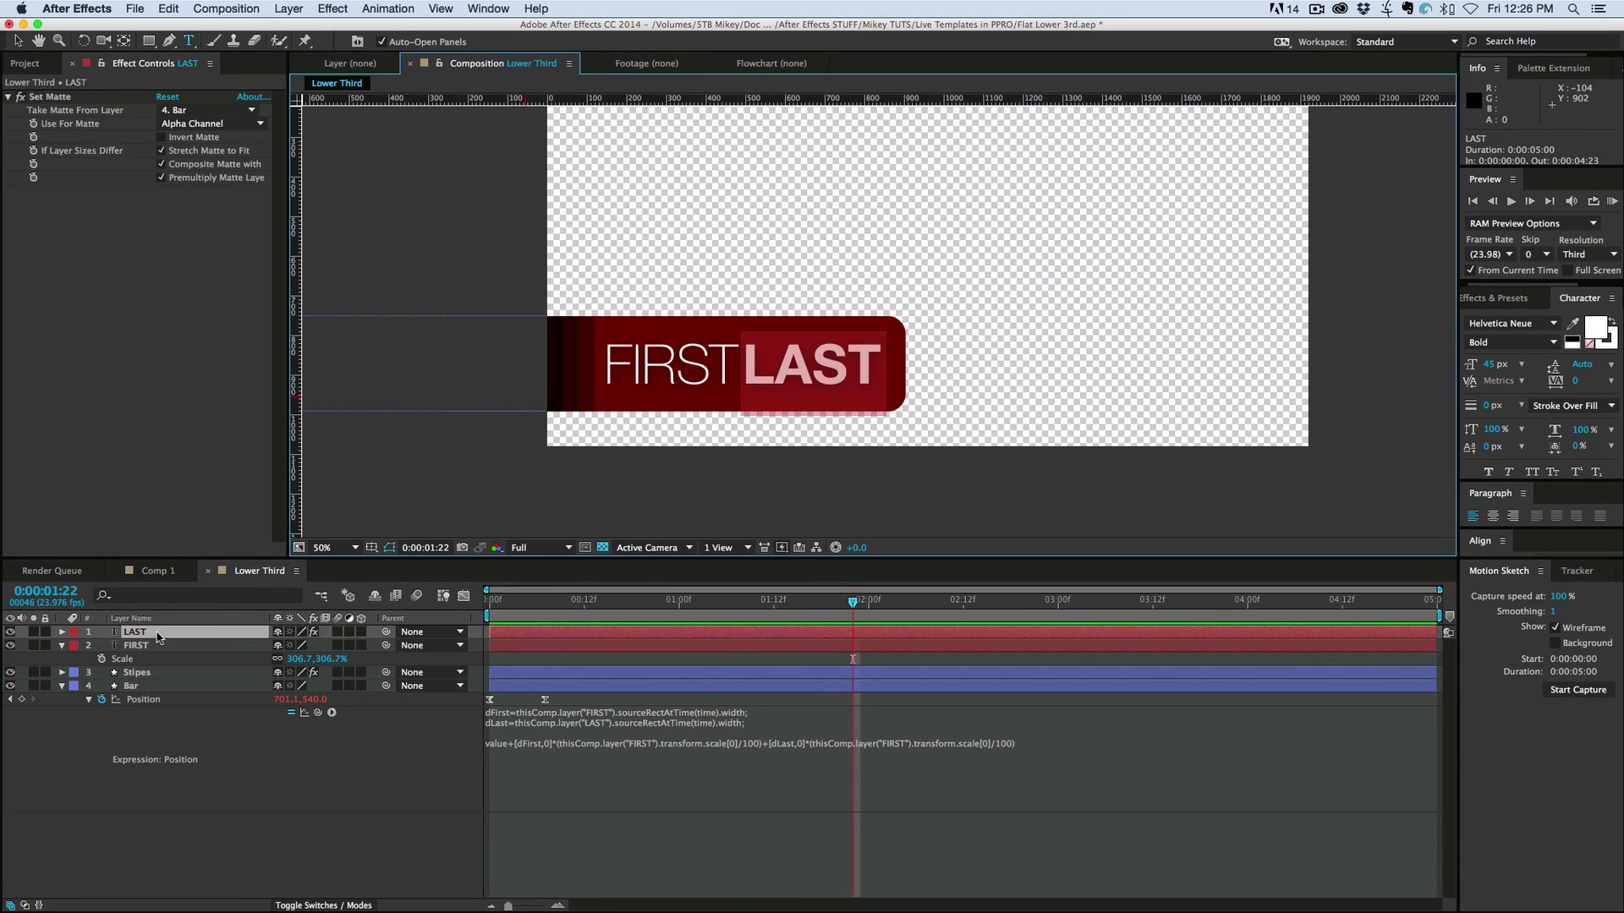
{"action": "type", "text": "LONGER"}
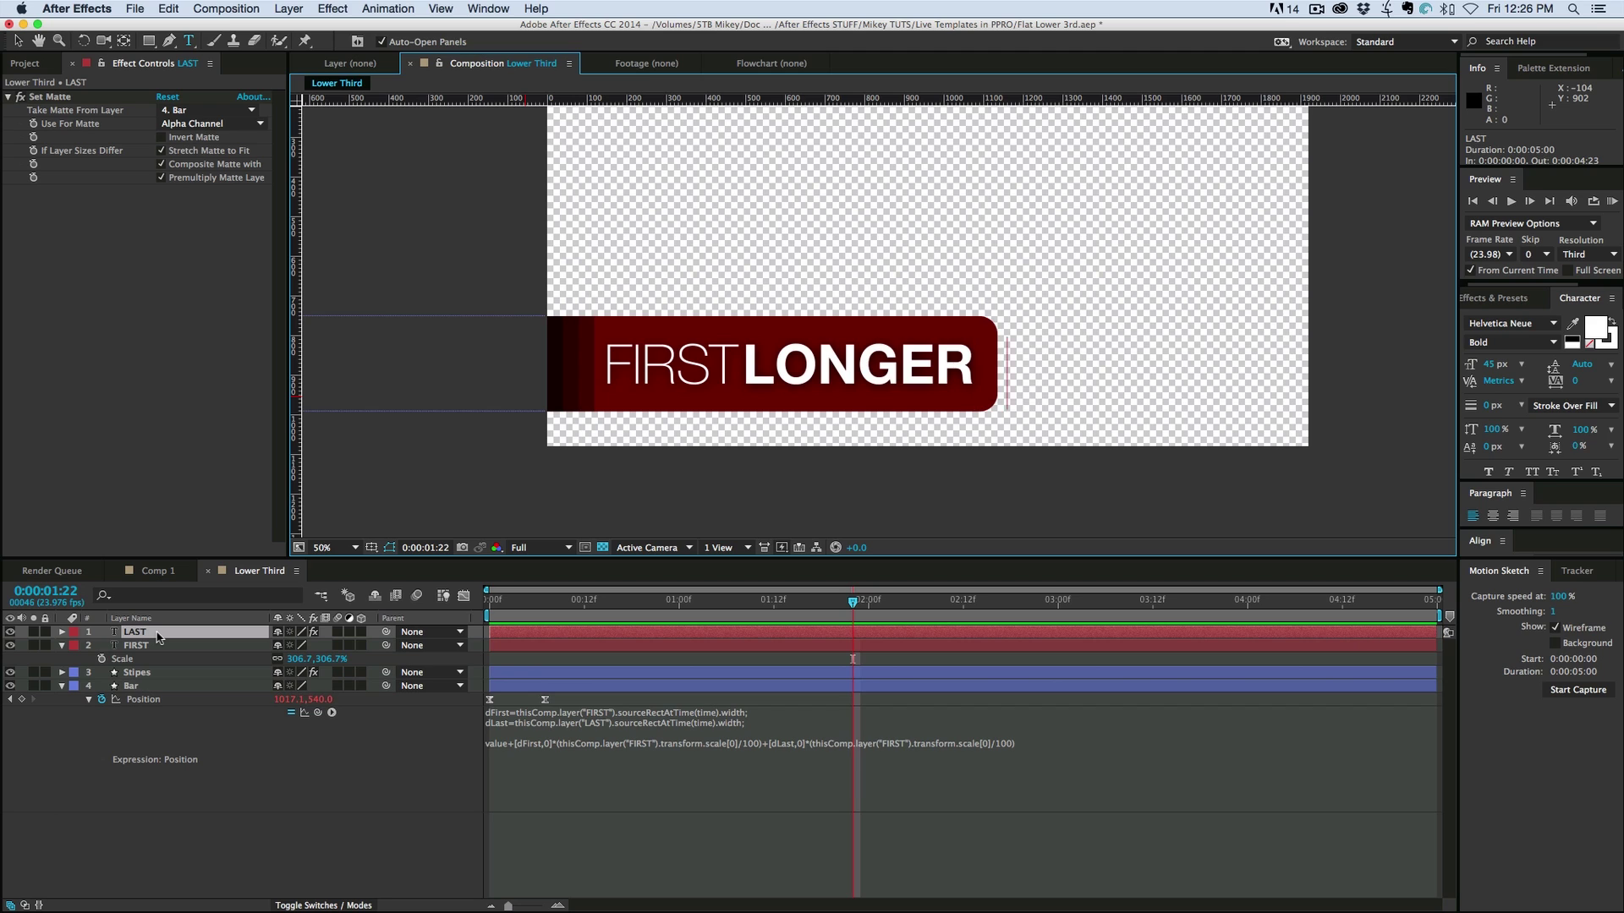
{"action": "type", "text": "LAST"}
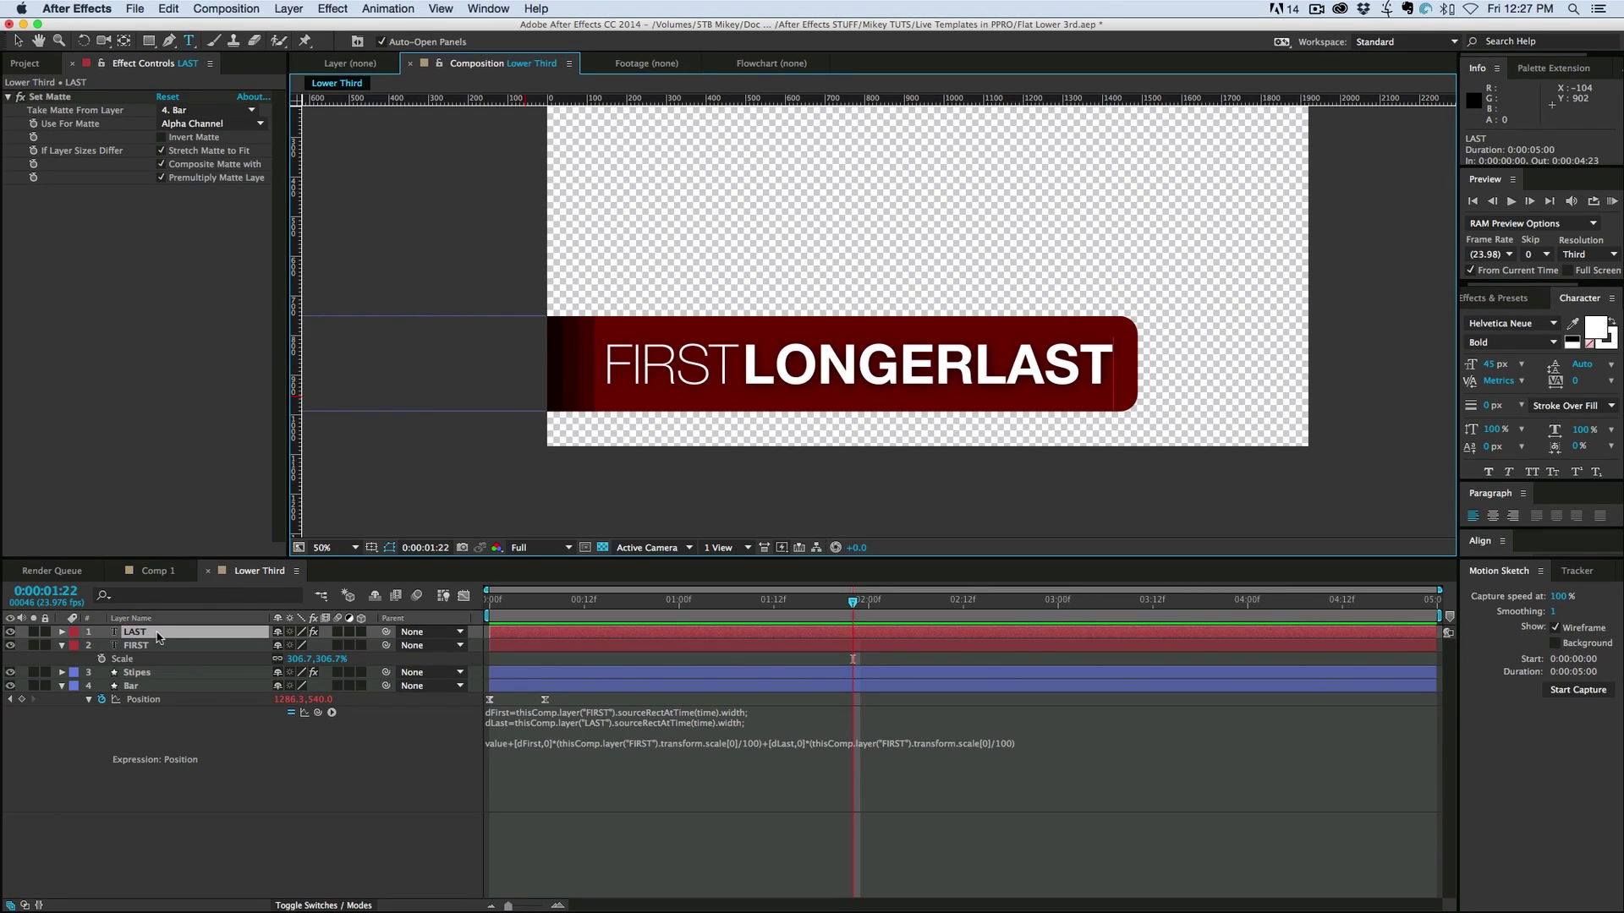
{"action": "key", "text": "super+z"}
Replay the preview from about one second and collapse the Position and Scale properties
{"action": "left_click", "coordinate": [695, 603]}
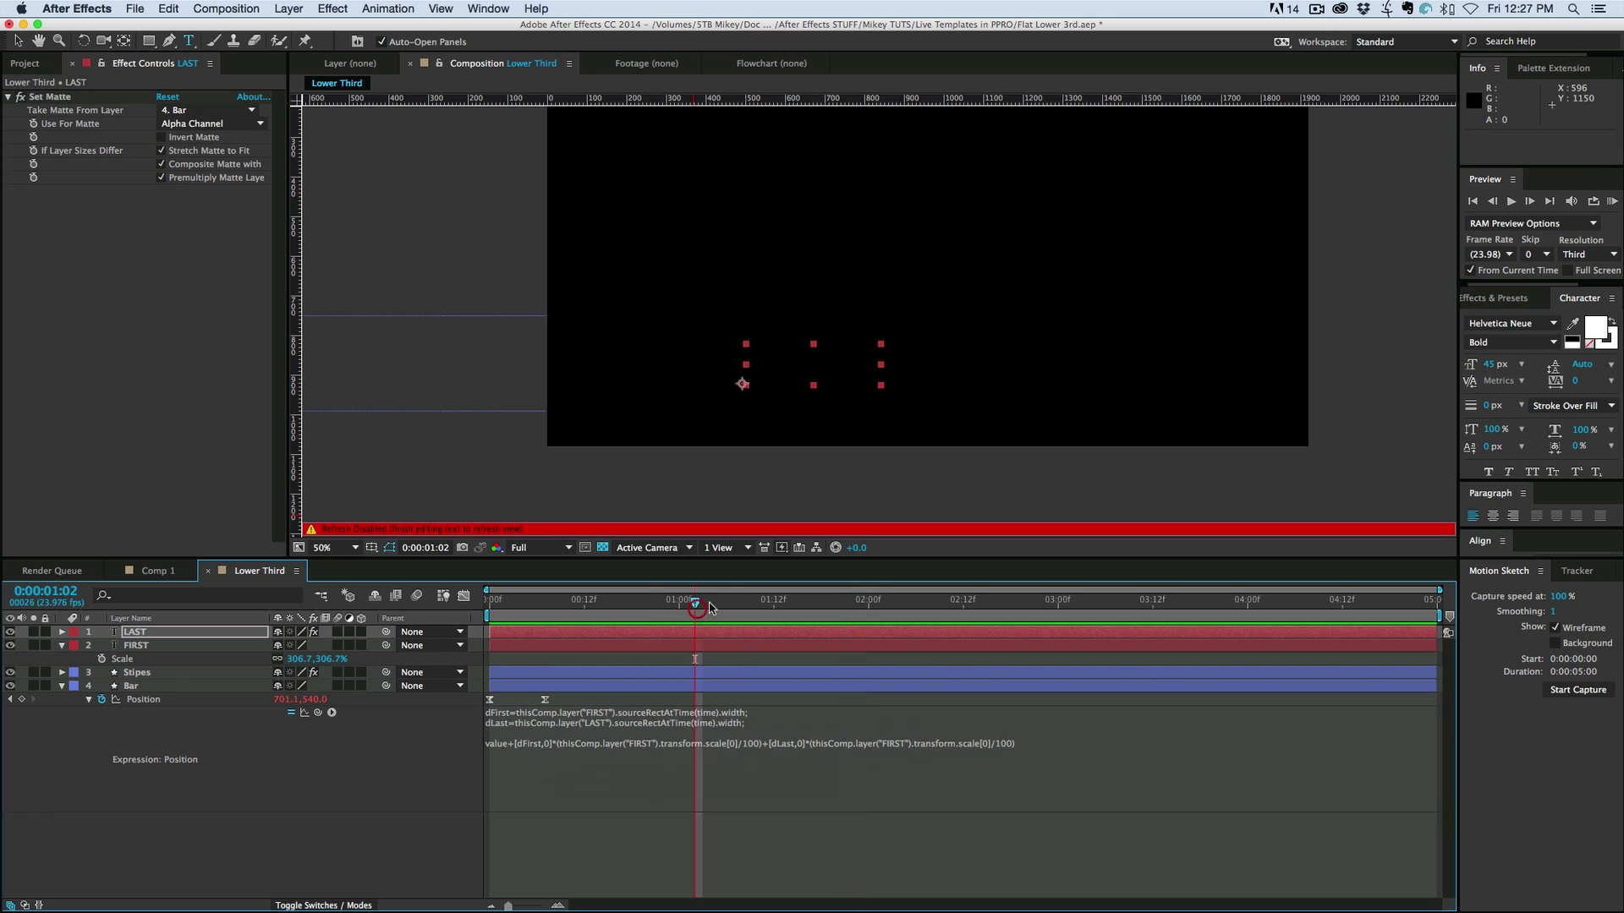
{"action": "key", "text": "space"}
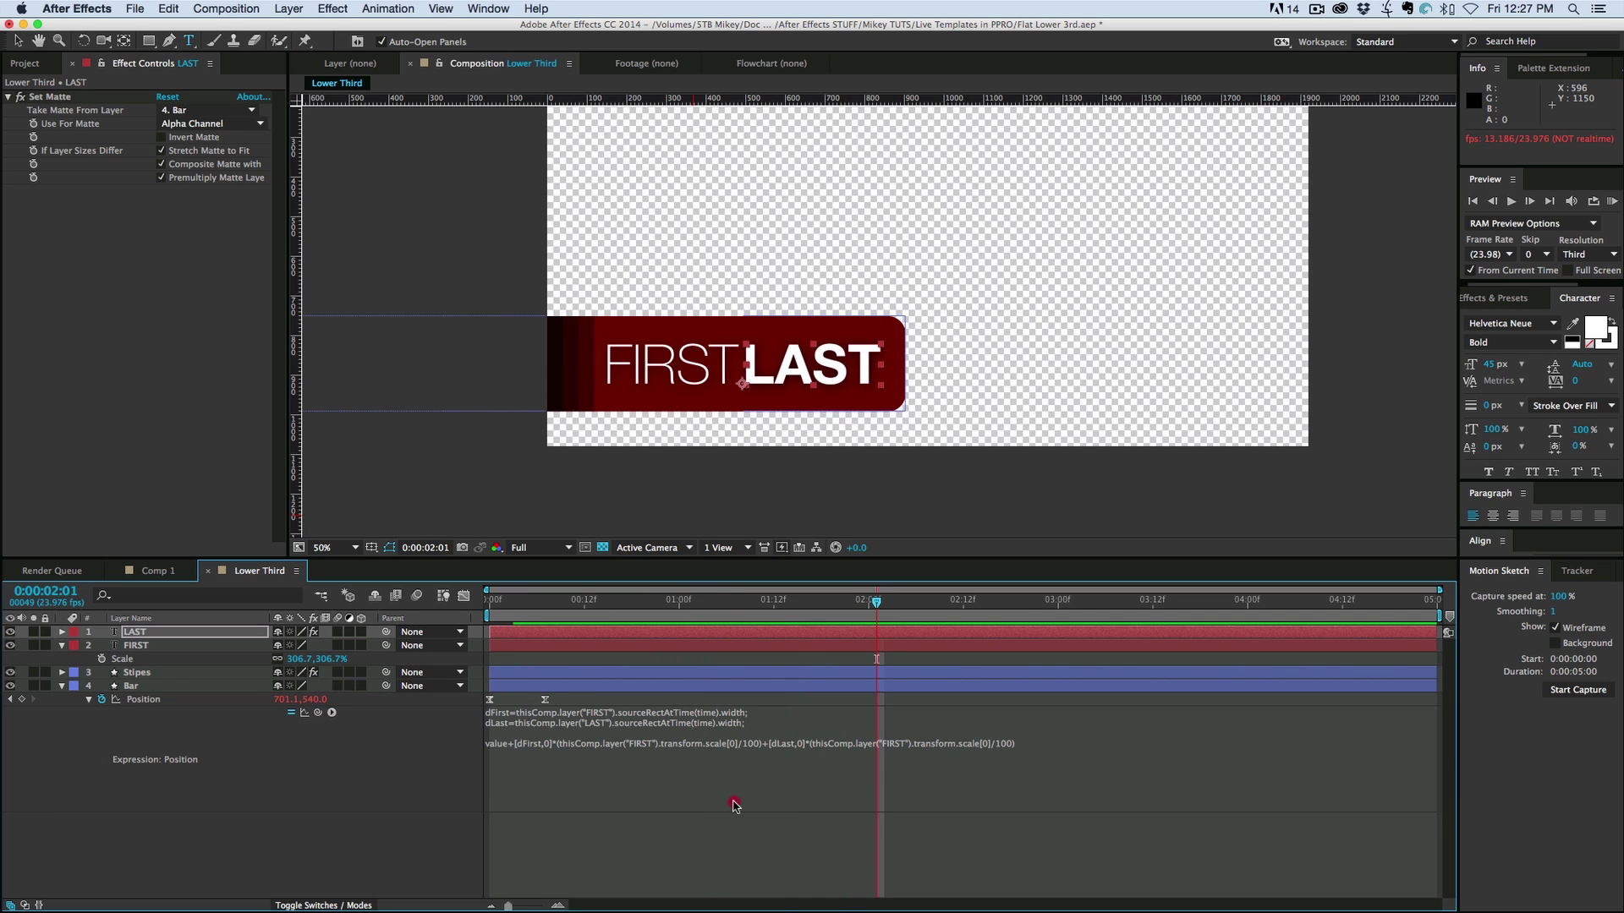
{"action": "left_click", "coordinate": [735, 805]}
{"action": "left_click", "coordinate": [558, 837]}
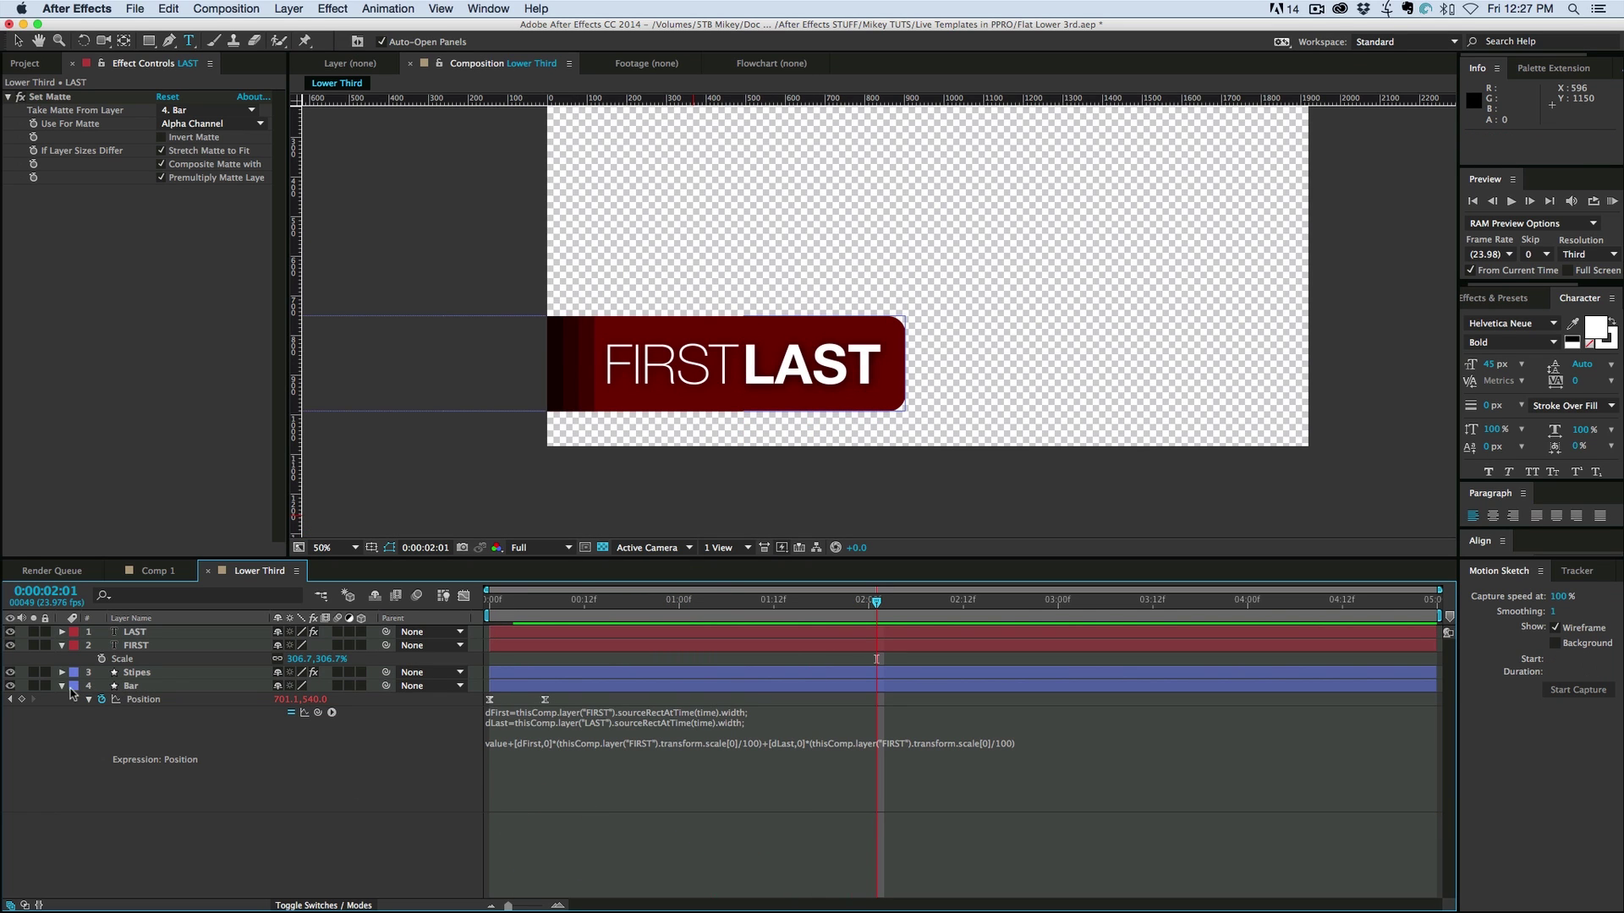
{"action": "left_click", "coordinate": [61, 686]}
{"action": "left_click", "coordinate": [62, 646]}
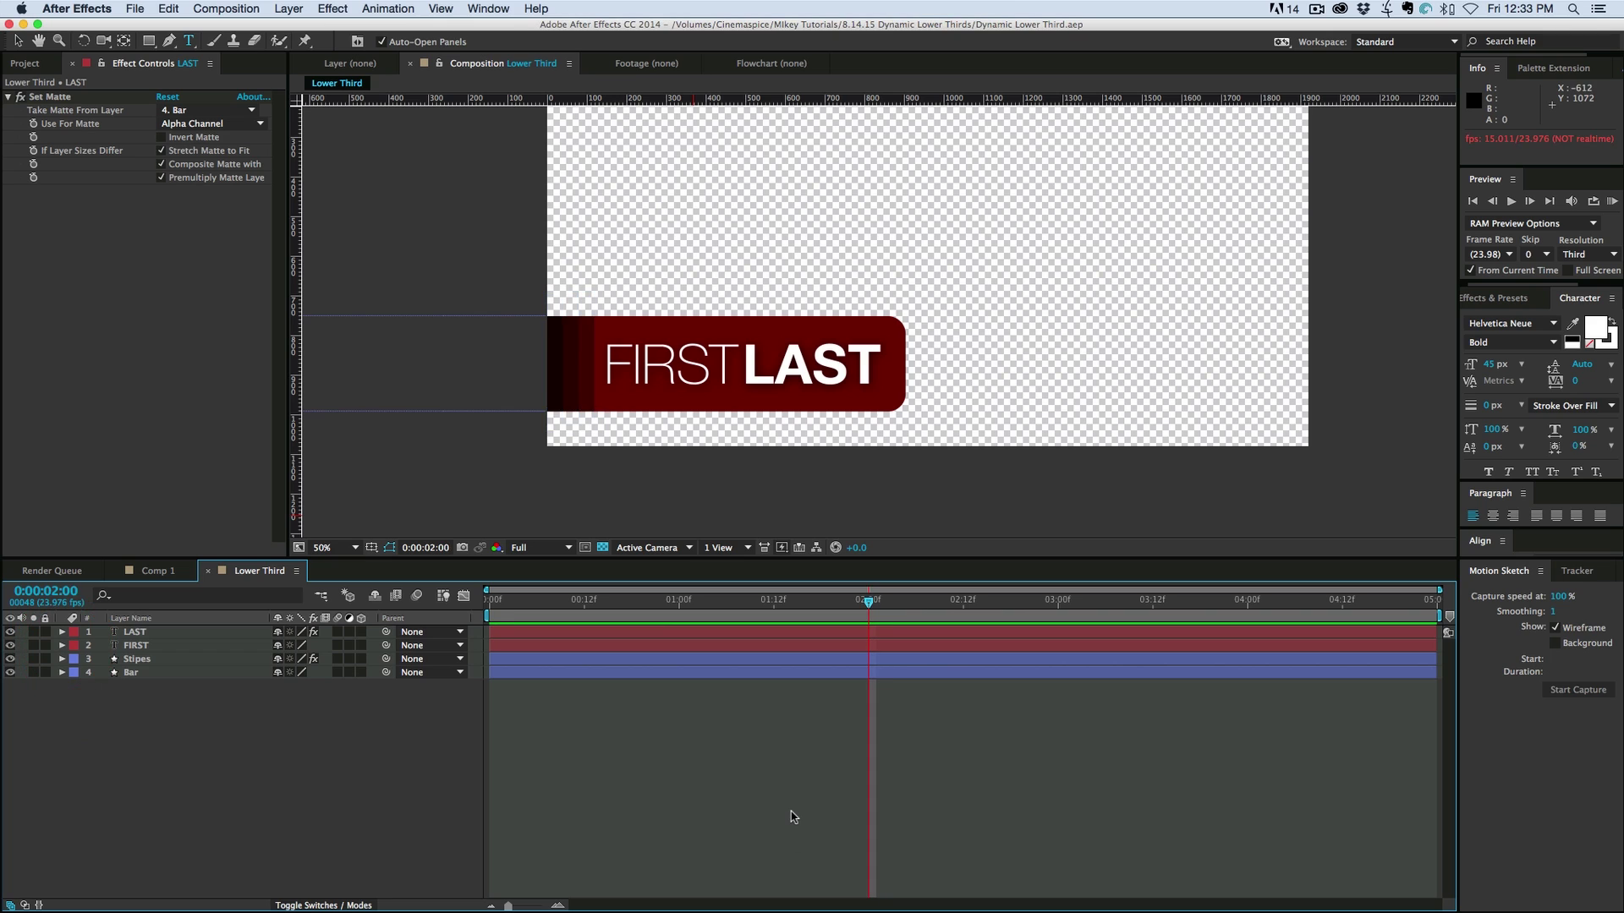